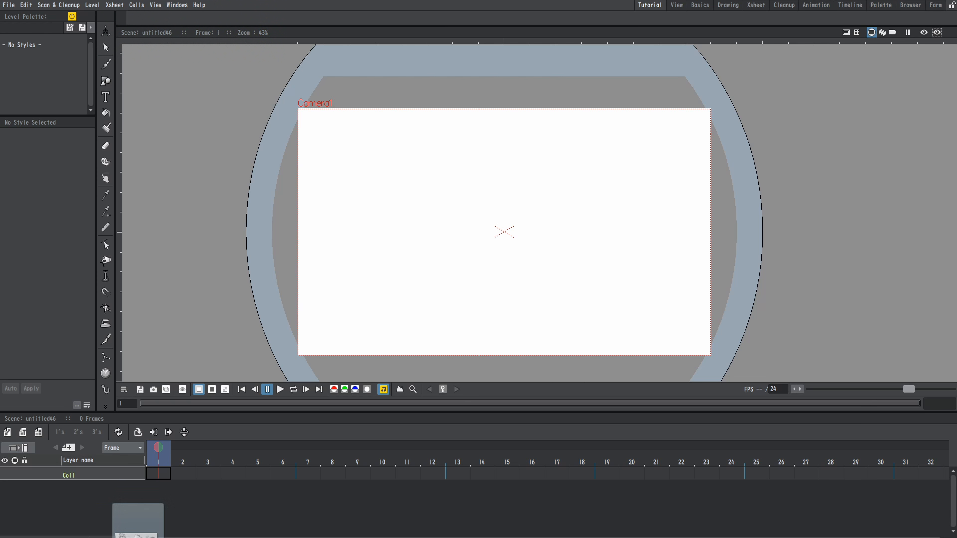
Import the scanned three-view head sketch into frame 1 of Col1.
drag(142, 537, 158, 474)
scroll(564, 244, down, 5)
scroll(549, 229, up, 1)
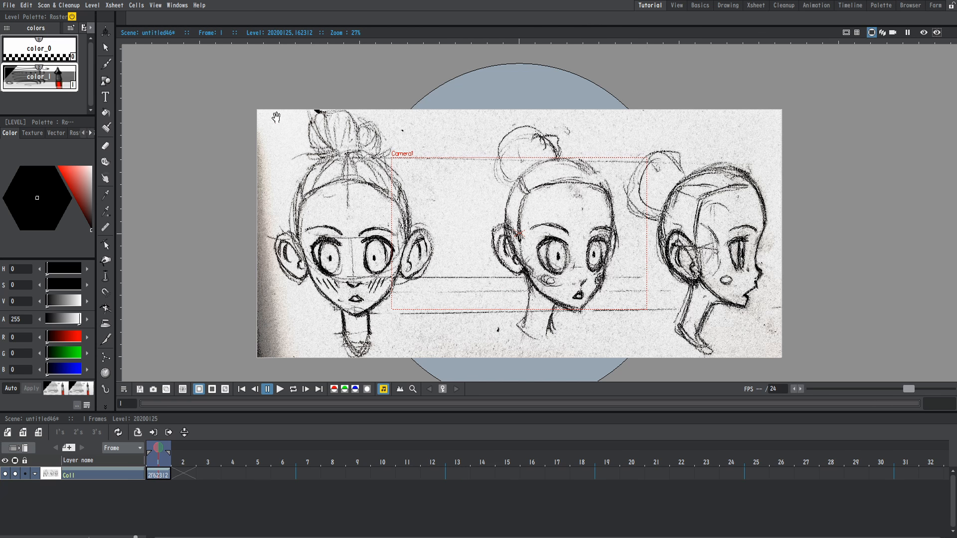
Shrink the sketch level and move it into the upper-left corner of the camera frame, at about E/W -1640 px and N/S 1137 px.
click(105, 31)
click(105, 31)
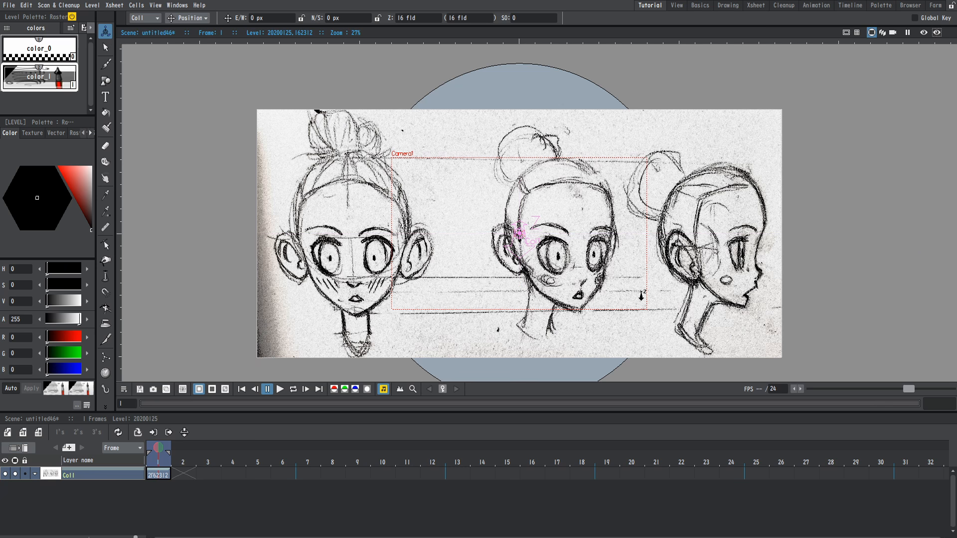
mouse_move(689, 345)
mouse_down()
mouse_move(640, 269)
mouse_move(611, 265)
mouse_move(532, 176)
mouse_move(392, 64)
mouse_move(261, 5)
mouse_up()
scroll(611, 265, up, 3)
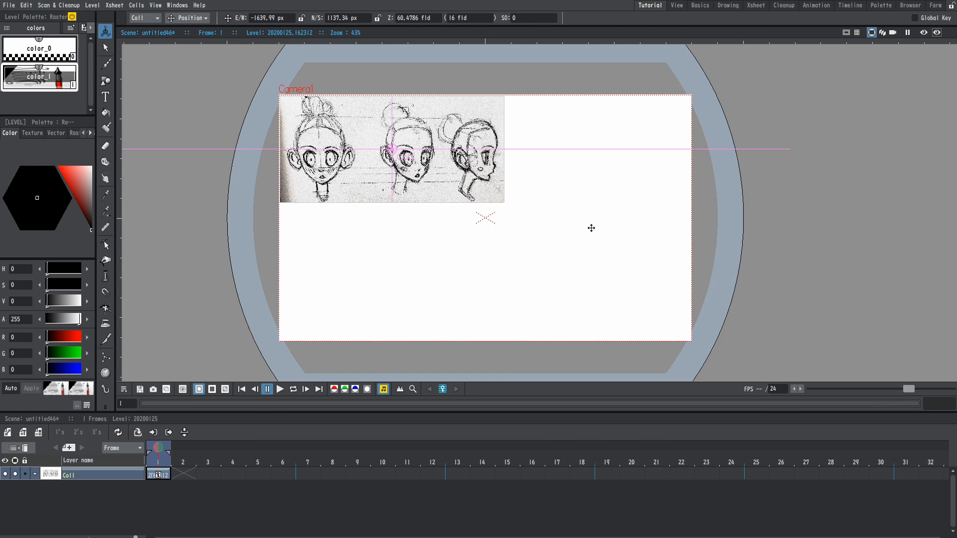
scroll(591, 227, up, 2)
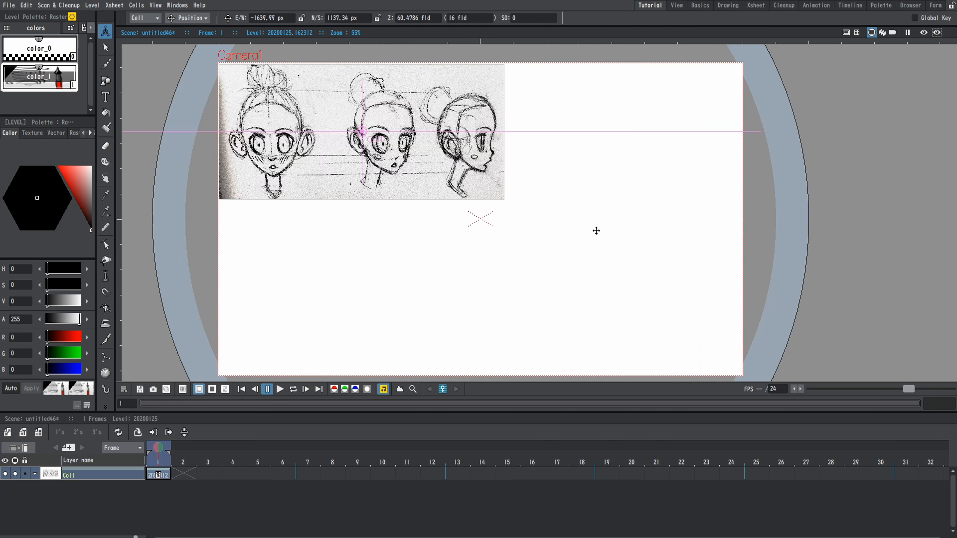
drag(530, 240, 524, 239)
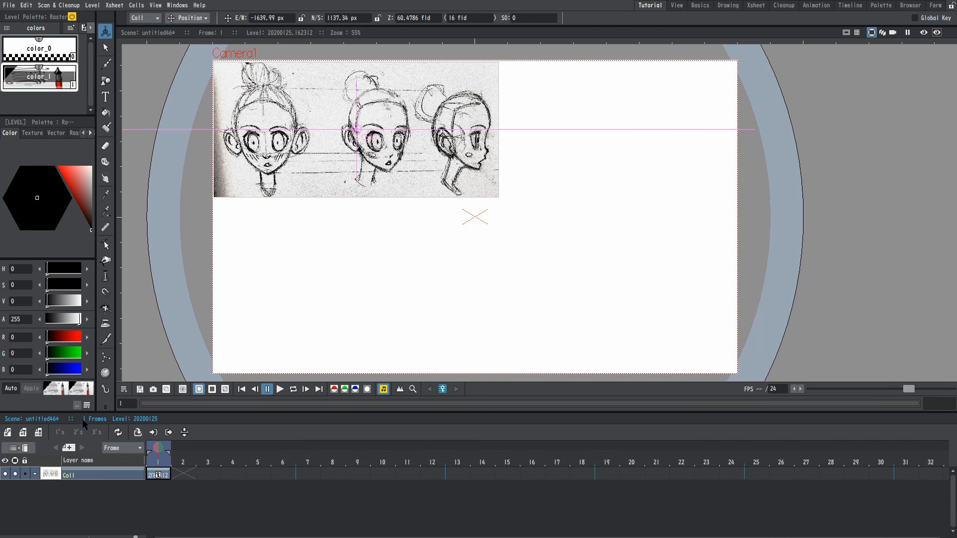
Lower Col1's opacity to 35% and select its frame 1 cell.
click(35, 475)
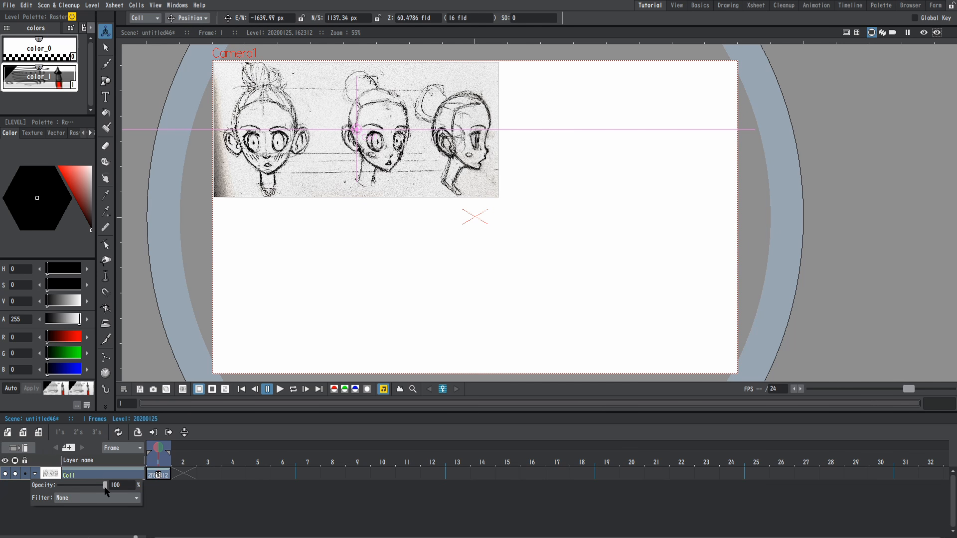
drag(105, 485, 76, 485)
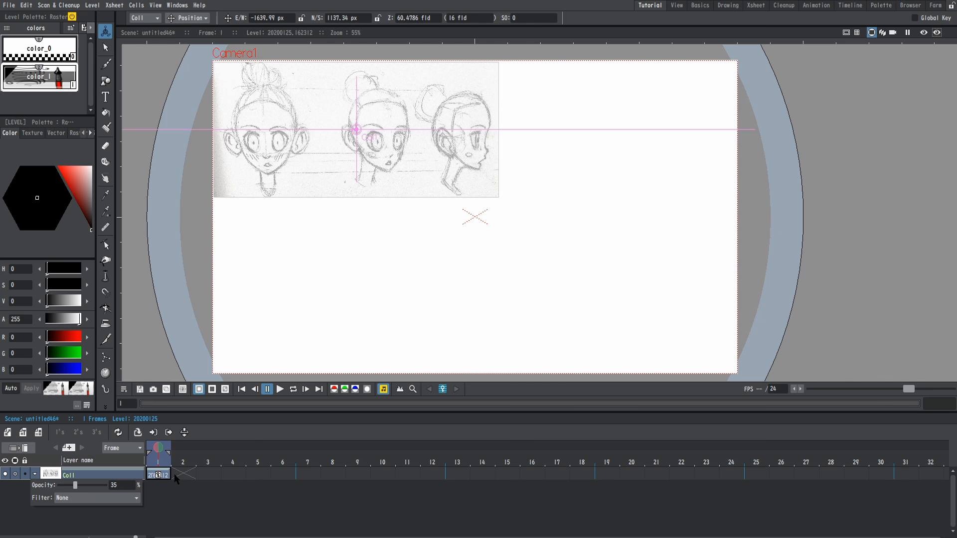
click(167, 476)
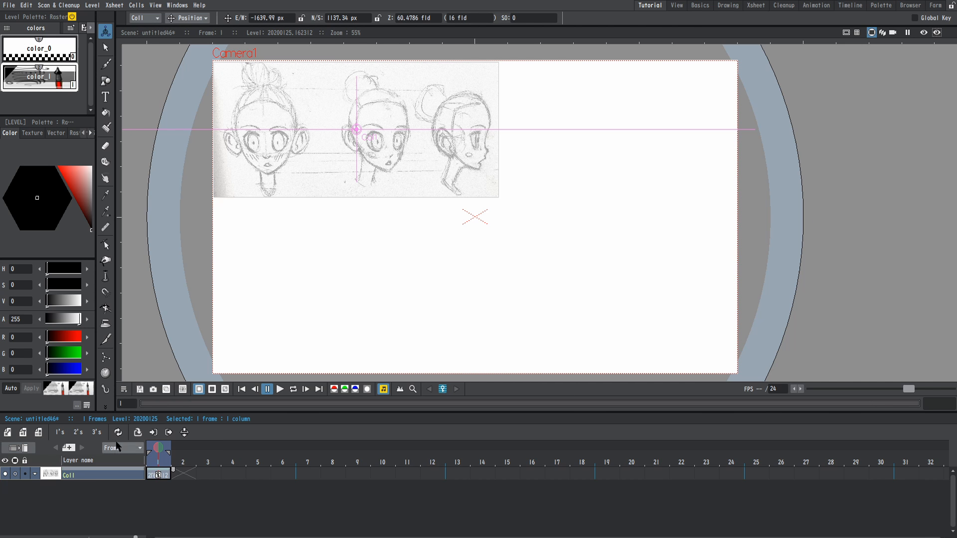
click(183, 7)
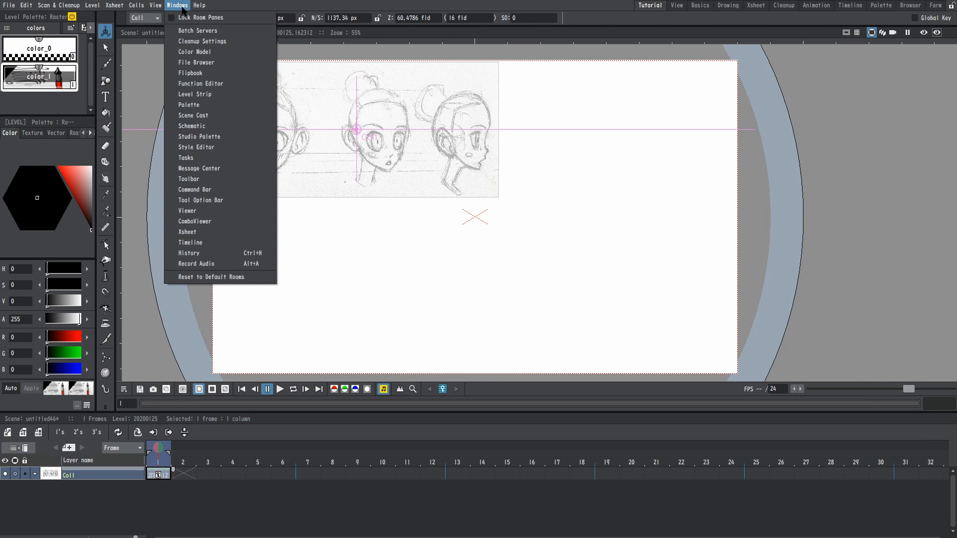
click(219, 191)
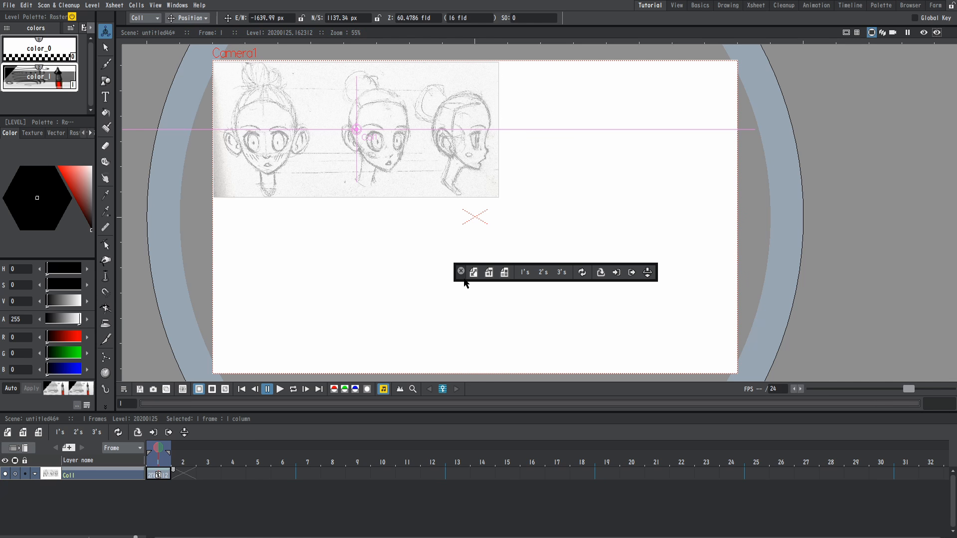
drag(461, 280, 63, 416)
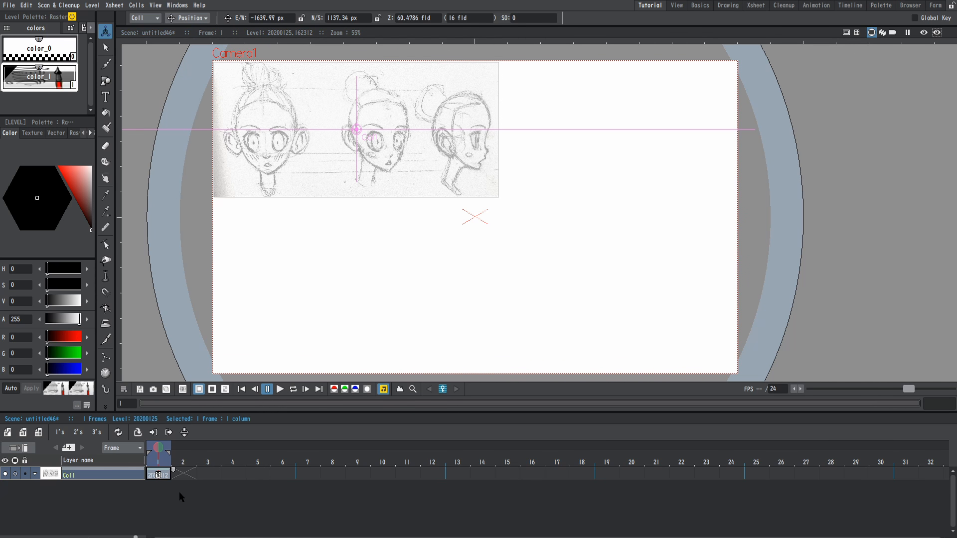
Select frame 1 of the empty Col2 in the Basics room's Xsheet, and open and dismiss the new level settings.
click(699, 6)
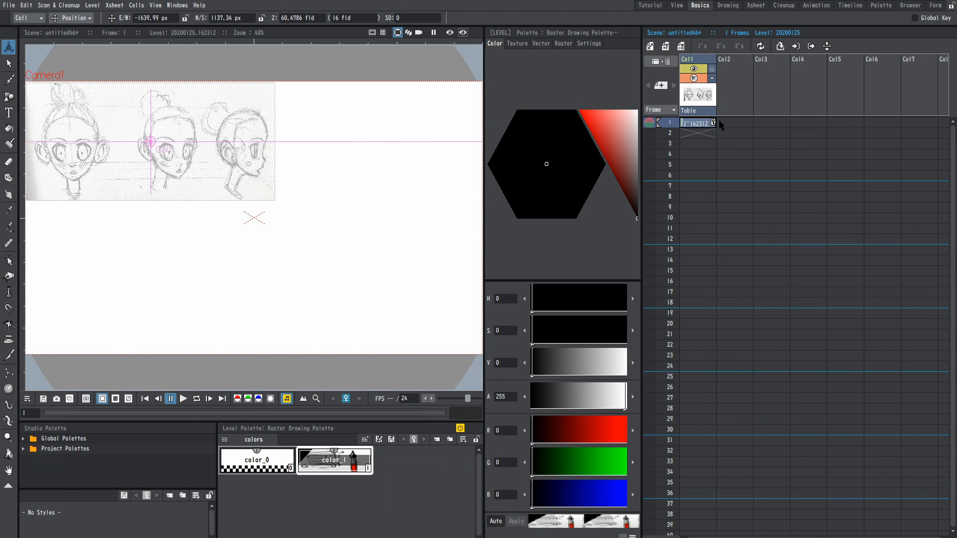
right_click(742, 122)
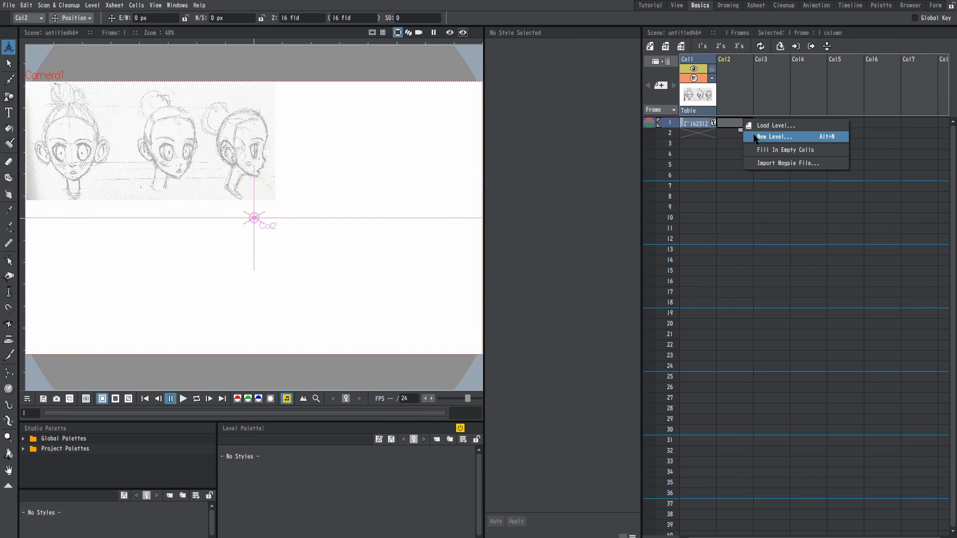
click(747, 136)
click(628, 253)
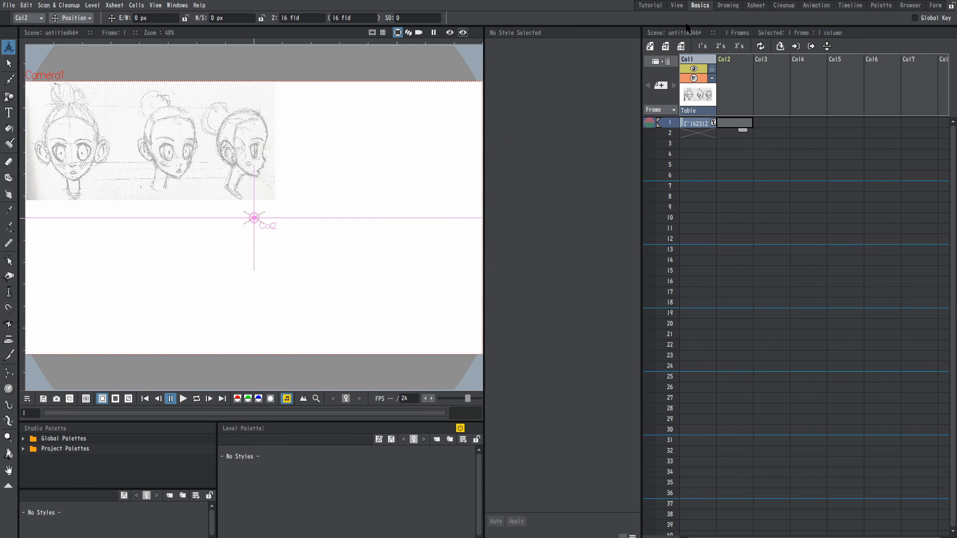
Return to the Tutorial room and create a Toonz Raster Level named Thumbnail in frame 1 of Col2.
click(654, 6)
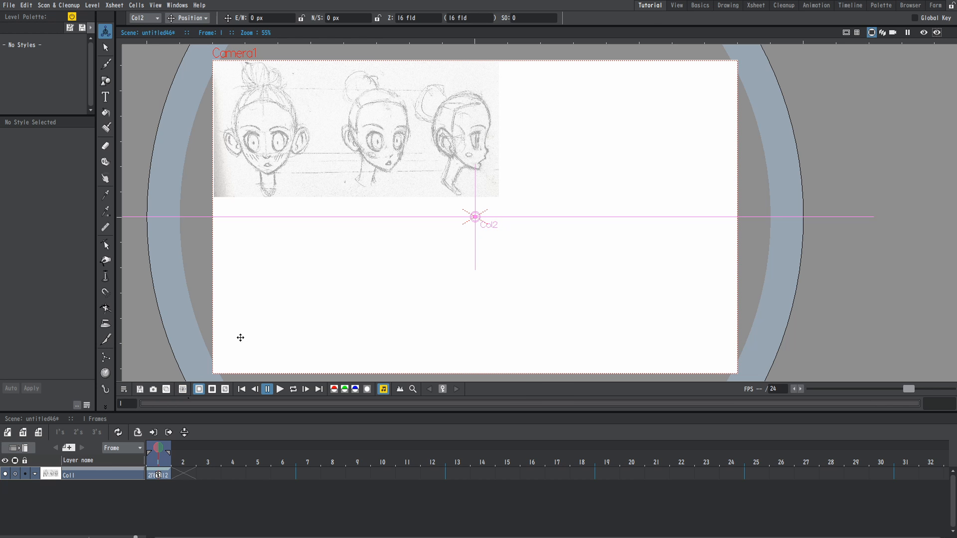
click(22, 433)
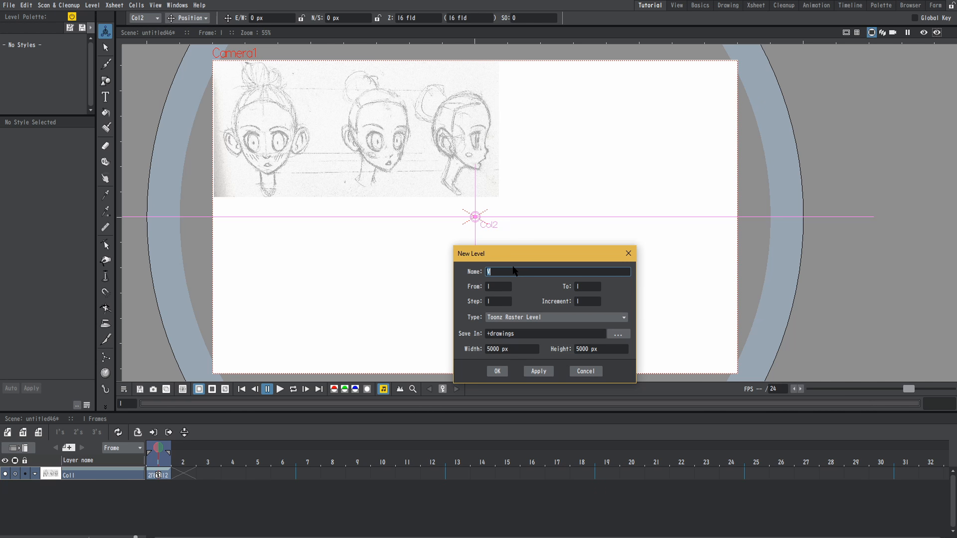
text(Thumbnail)
click(507, 371)
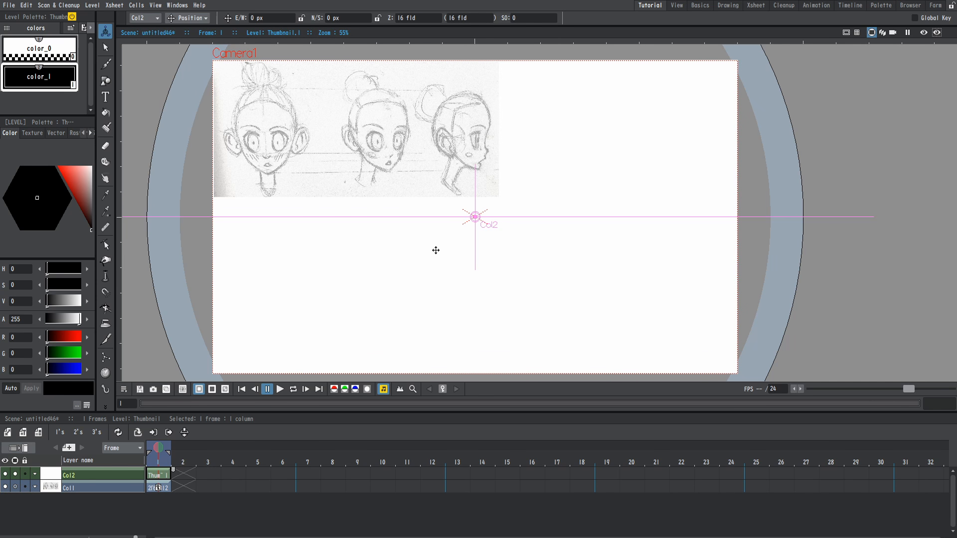
Sketch a rough front-facing head with the brush on frame 1, including a hair bun, ears, eyes, mouth and neck.
key(b)
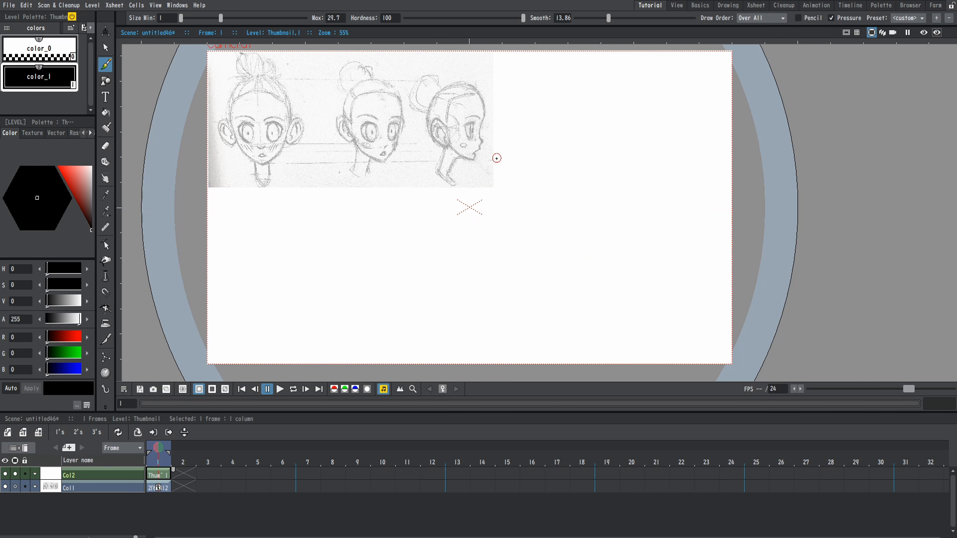
mouse_move(500, 150)
mouse_down()
mouse_move(424, 225)
mouse_move(518, 172)
mouse_move(430, 177)
mouse_move(510, 222)
mouse_move(443, 149)
mouse_move(506, 212)
mouse_move(498, 166)
mouse_move(451, 238)
mouse_move(498, 156)
mouse_move(467, 119)
mouse_move(480, 148)
mouse_up()
key(ctrl+z)
key(ctrl+z)
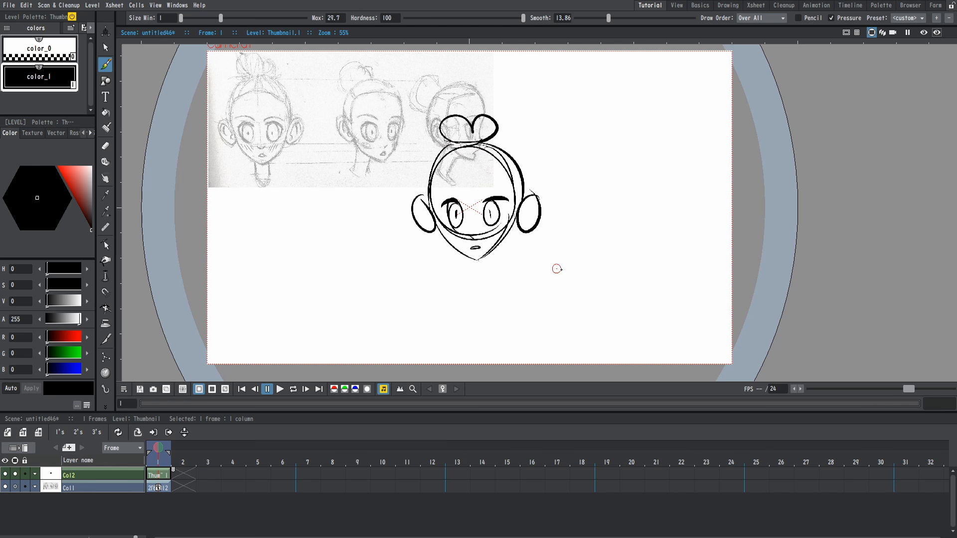
drag(560, 269, 540, 261)
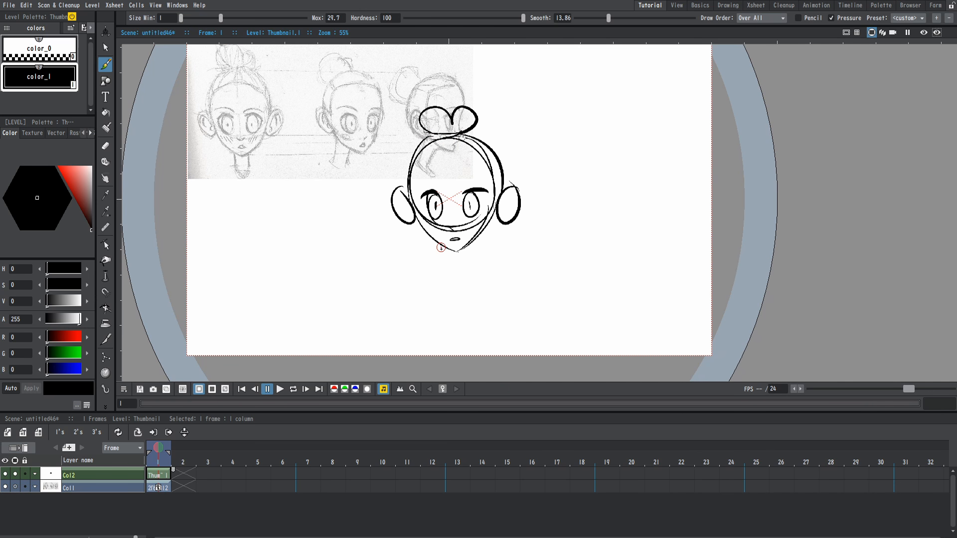
drag(446, 250, 444, 269)
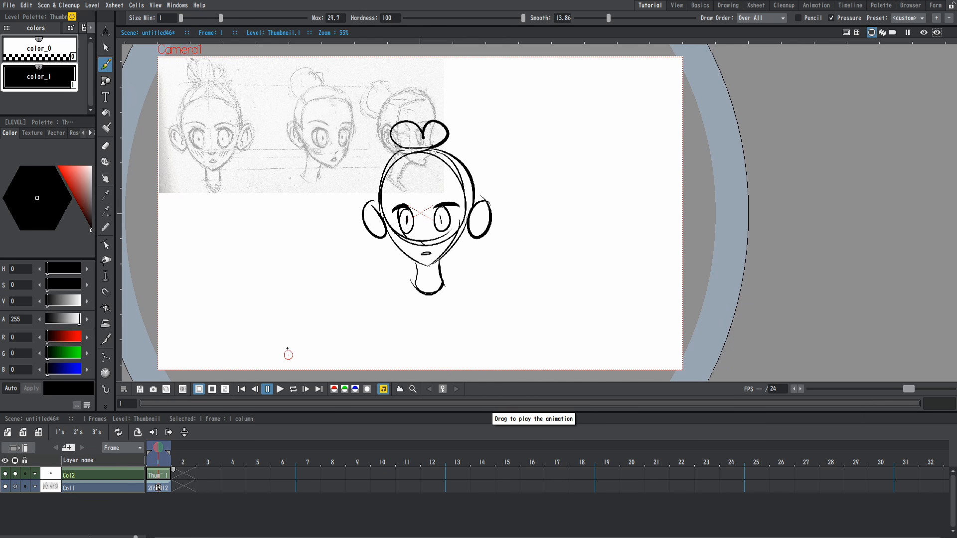
Create a second Thumbnail drawing at frame 2 by making a brush mark and erasing it.
click(180, 478)
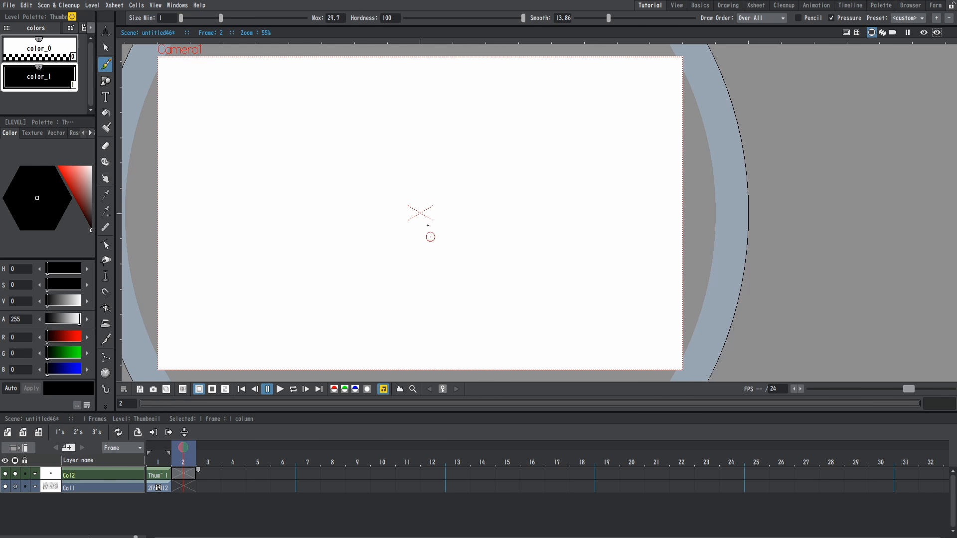
click(412, 178)
key(a)
click(411, 186)
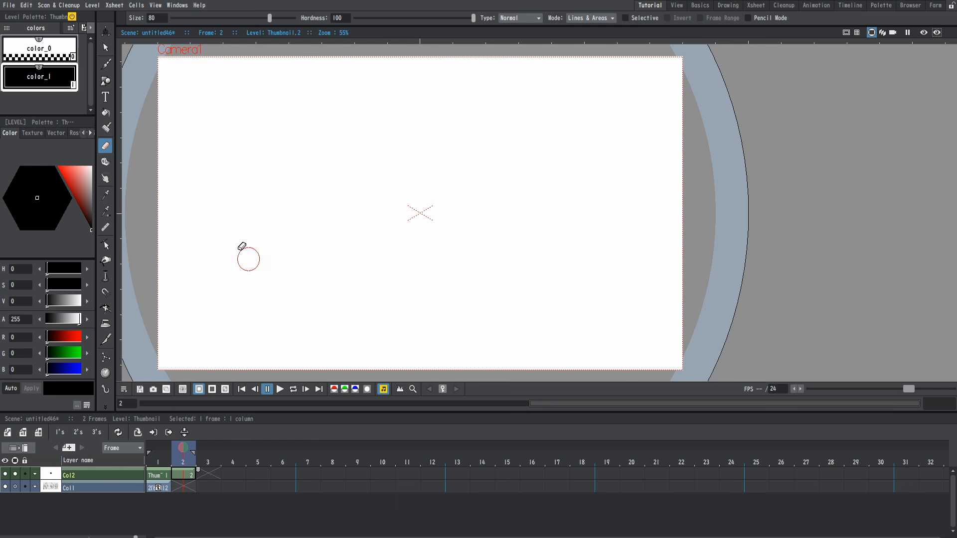
Check in the Drawing preferences that Autocreation is set to Use Xsheet as Animation Sheet.
click(9, 5)
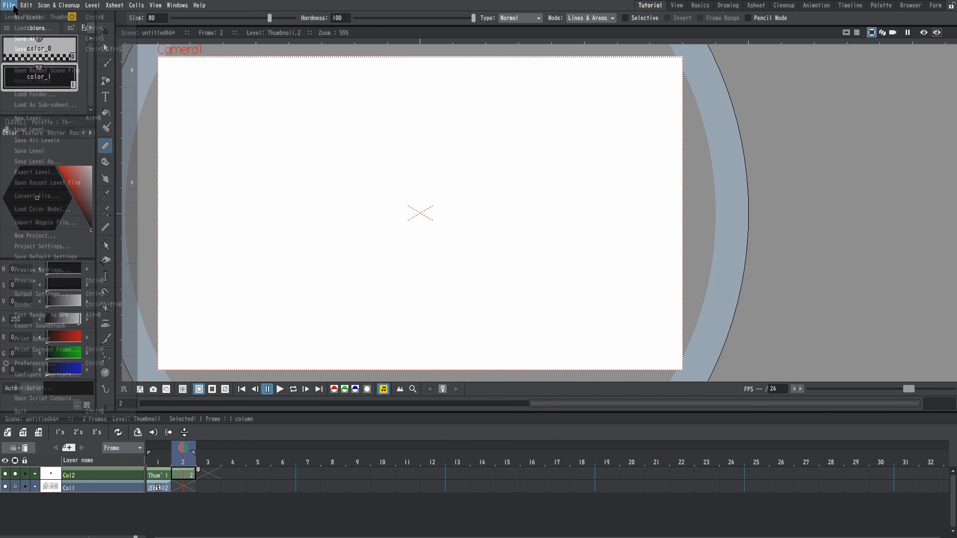
click(67, 363)
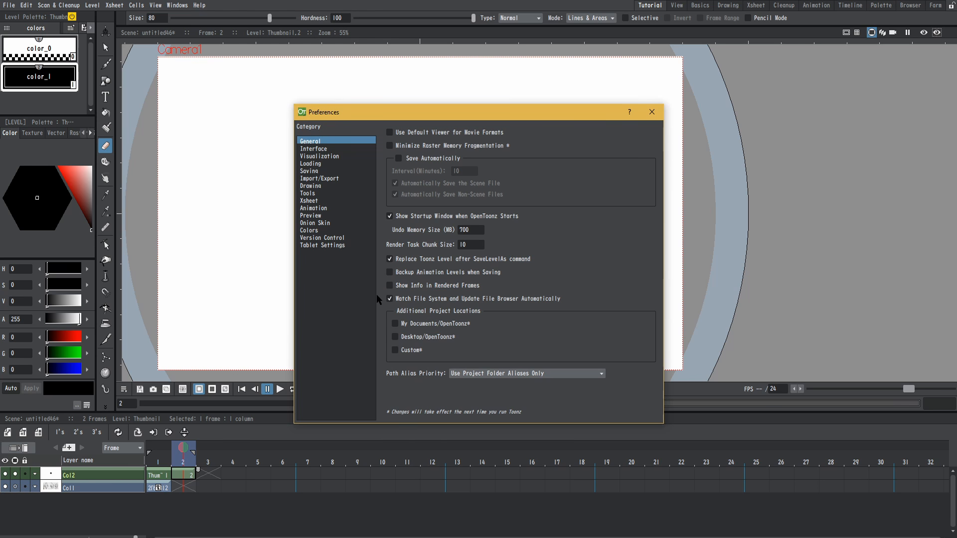
click(327, 193)
click(333, 186)
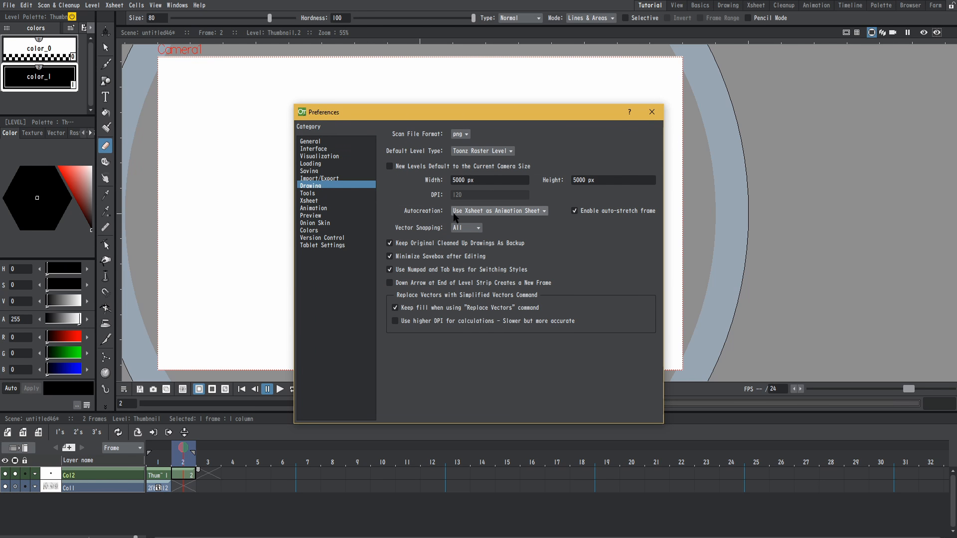
click(471, 212)
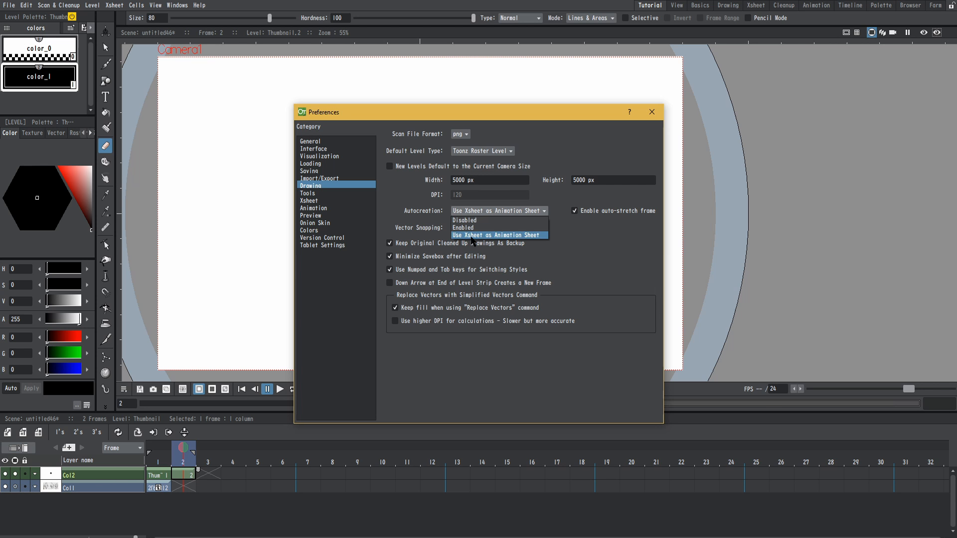
click(473, 236)
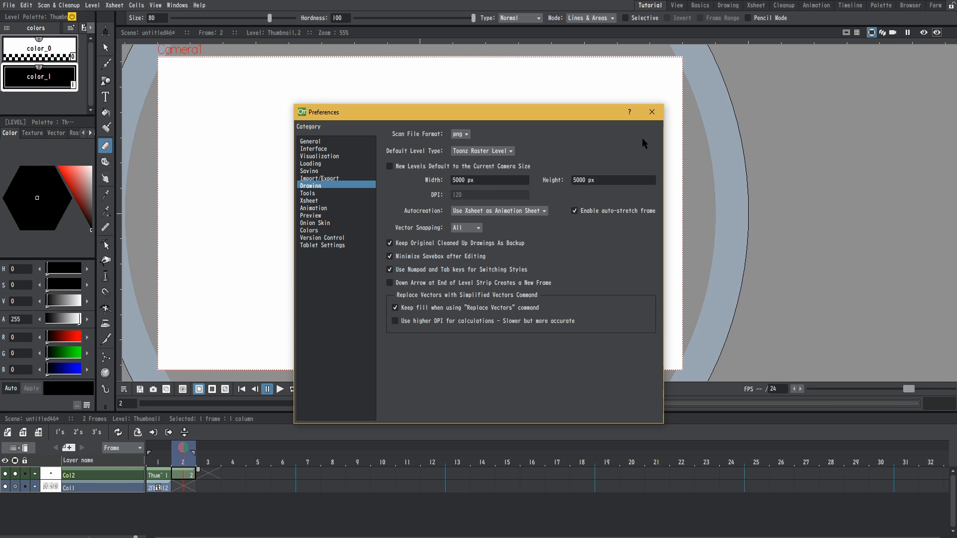
click(651, 111)
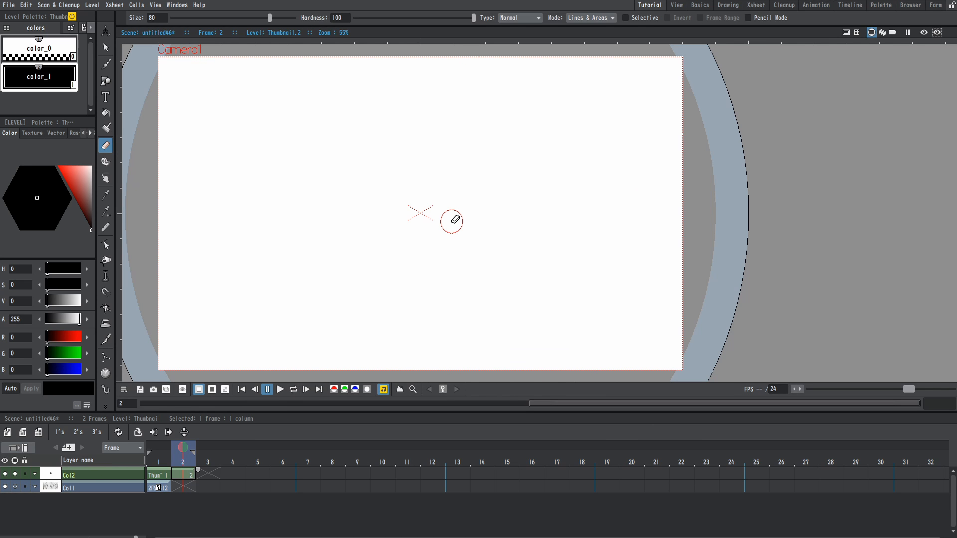
Enable the onion skin of frame 1 and sketch the skull circle of the turned head on frame 2.
key(b)
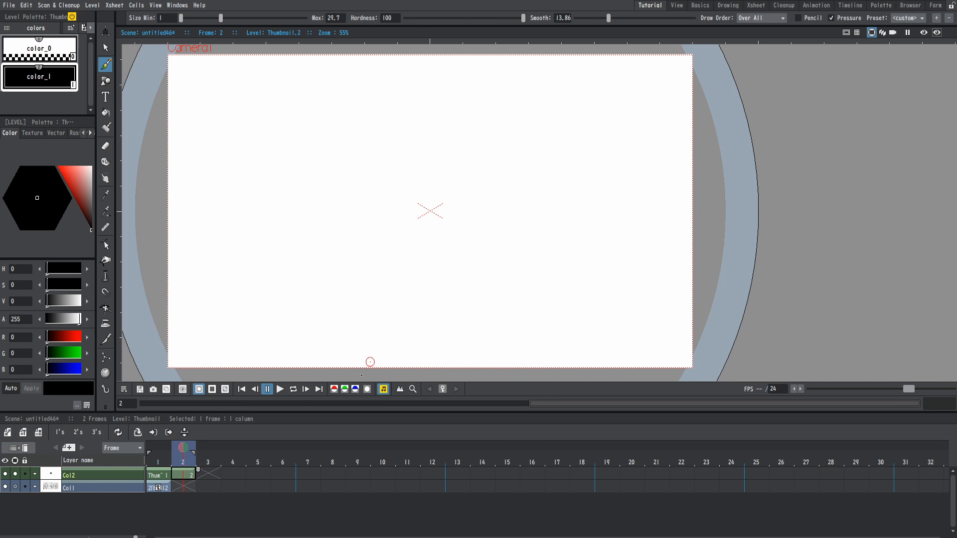
right_click(358, 229)
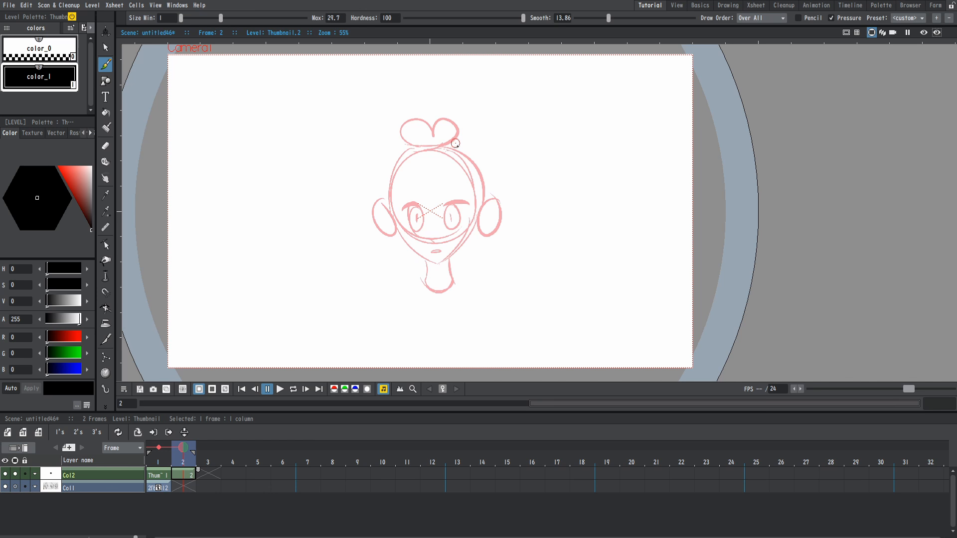
drag(462, 152, 421, 151)
drag(402, 220, 405, 219)
key(ctrl+z)
mouse_move(441, 146)
mouse_down()
mouse_move(421, 235)
mouse_move(424, 148)
mouse_up()
drag(415, 237, 487, 195)
drag(464, 151, 476, 242)
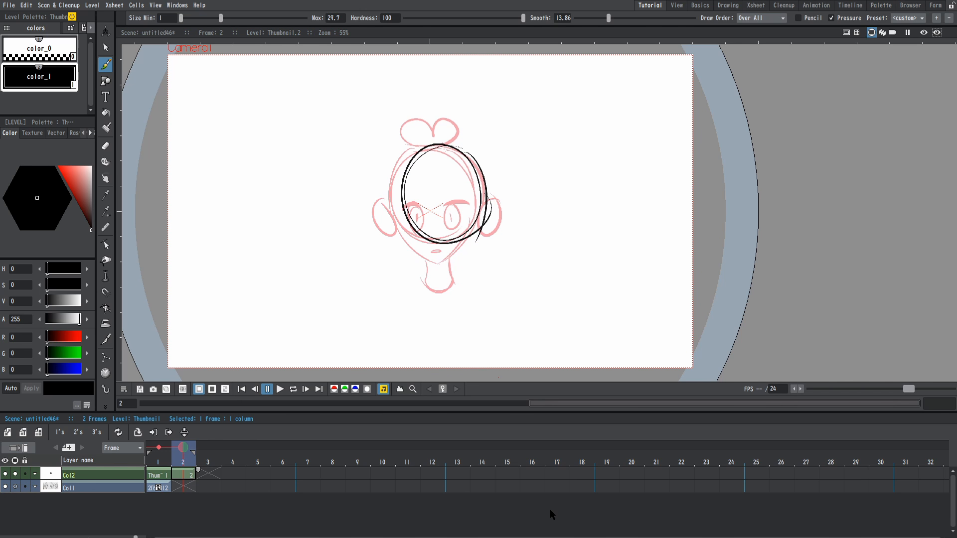
Complete the three-quarter head on frame 2 with the jaw, face, hair bun, ear, eyes and neck.
drag(485, 199, 449, 268)
key(ctrl+z)
key(ctrl+z)
drag(483, 207, 449, 267)
key(ctrl+z)
drag(414, 233, 466, 267)
mouse_move(471, 161)
mouse_down()
mouse_move(443, 266)
mouse_move(454, 259)
mouse_up()
key(ctrl+z)
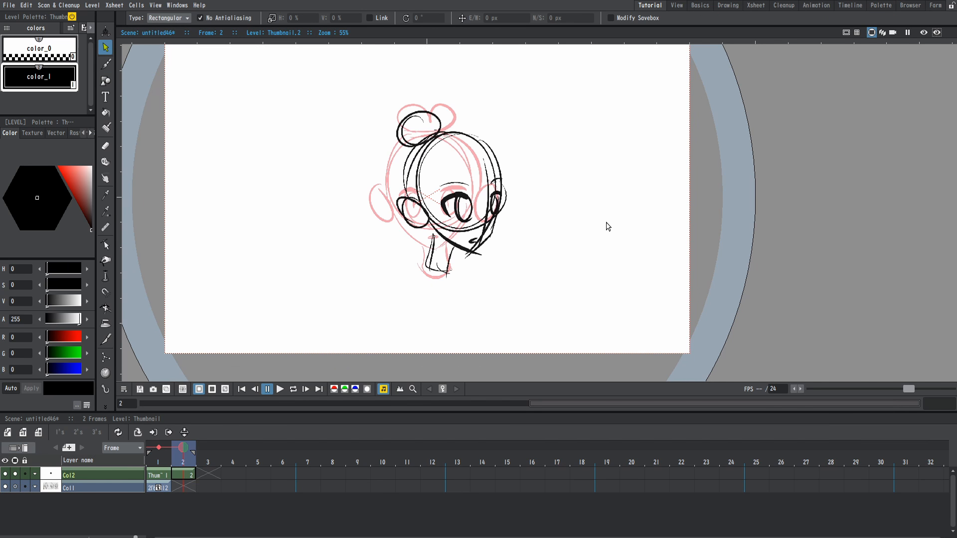
Flip back and forth between frames 1 and 2 to compare the front and three-quarter heads.
key(comma)
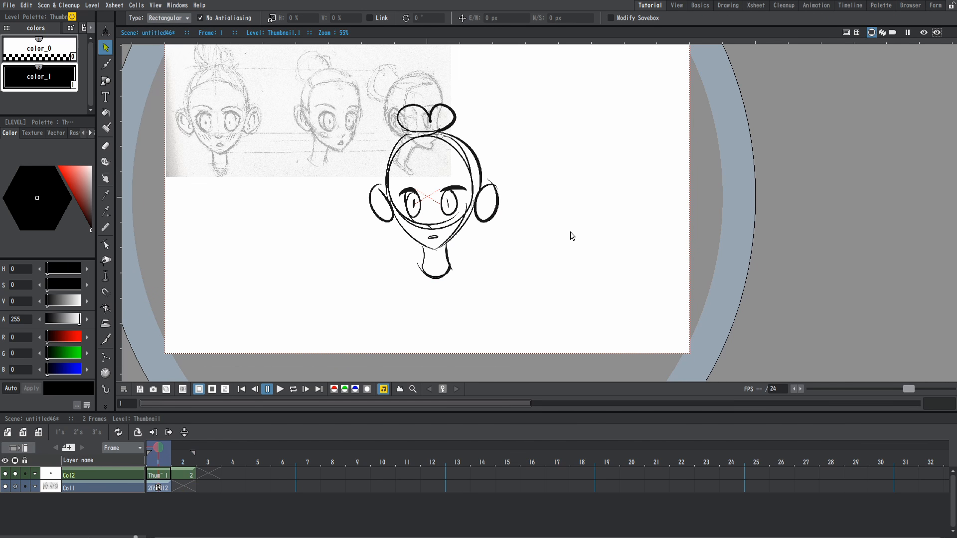
key(period)
key(comma)
key(period)
key(comma)
key(period)
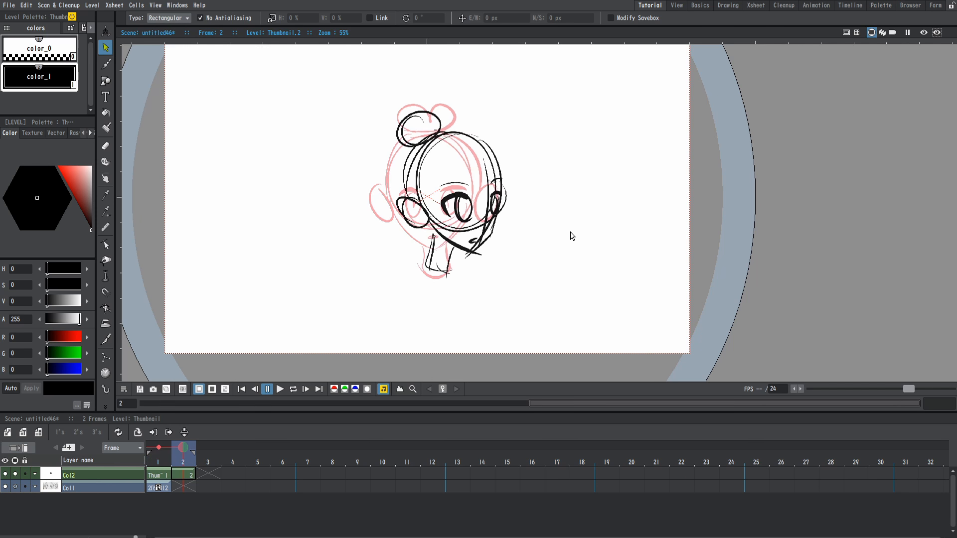
Keep toggling between the two thumbnail frames to check how the head turn reads.
key(comma)
key(period)
key(comma)
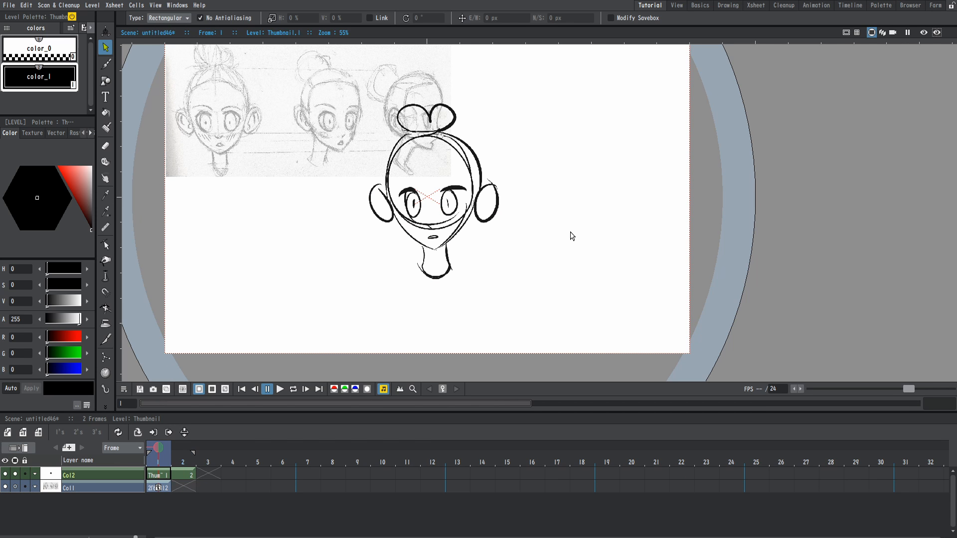
key(period)
key(comma)
key(period)
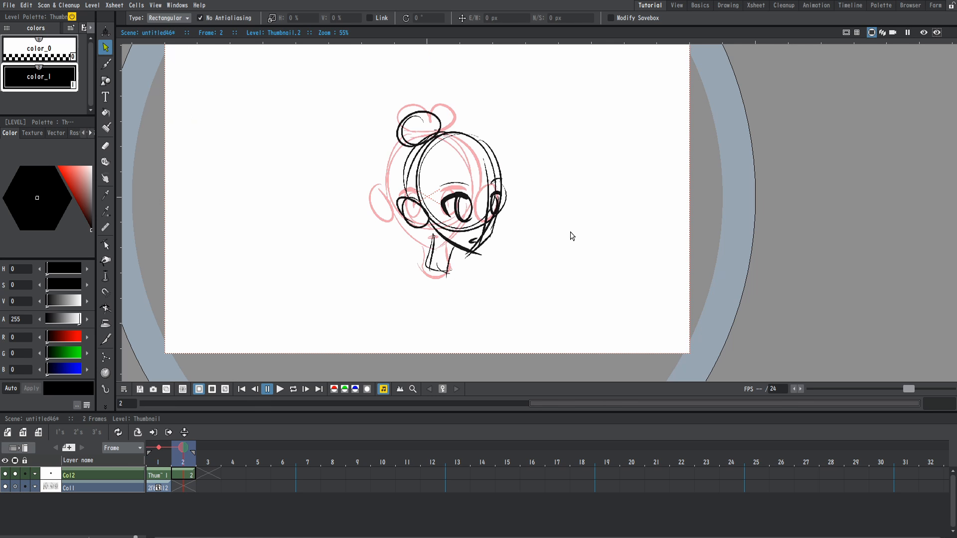
key(comma)
Create a Toonz Raster level named Rough in a new column and lower the opacity of the thumbnail column beneath it.
key(b)
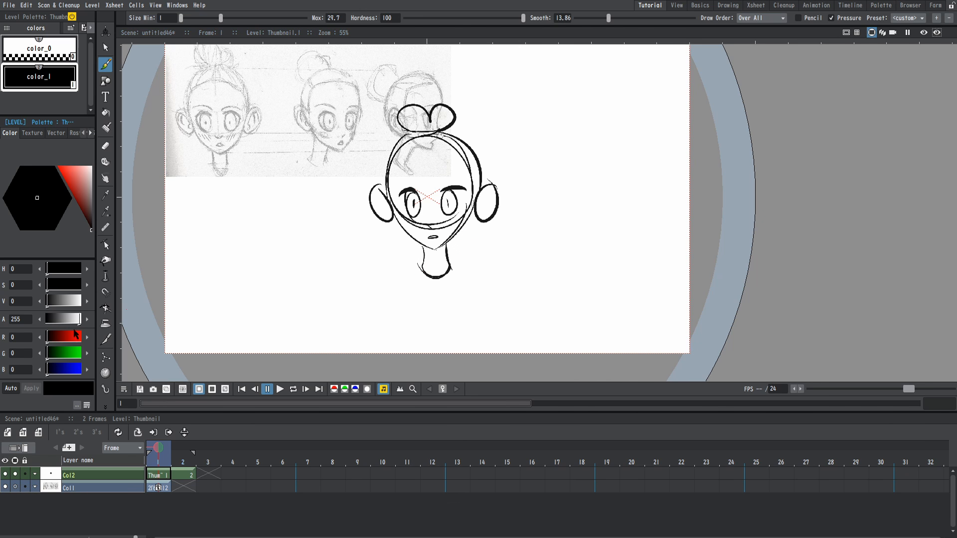
click(24, 432)
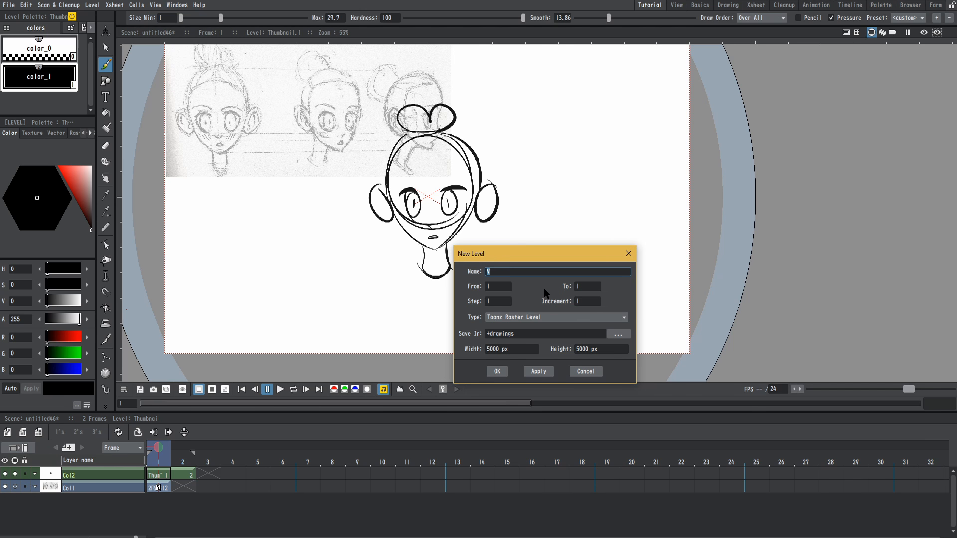
text(Rough)
click(497, 372)
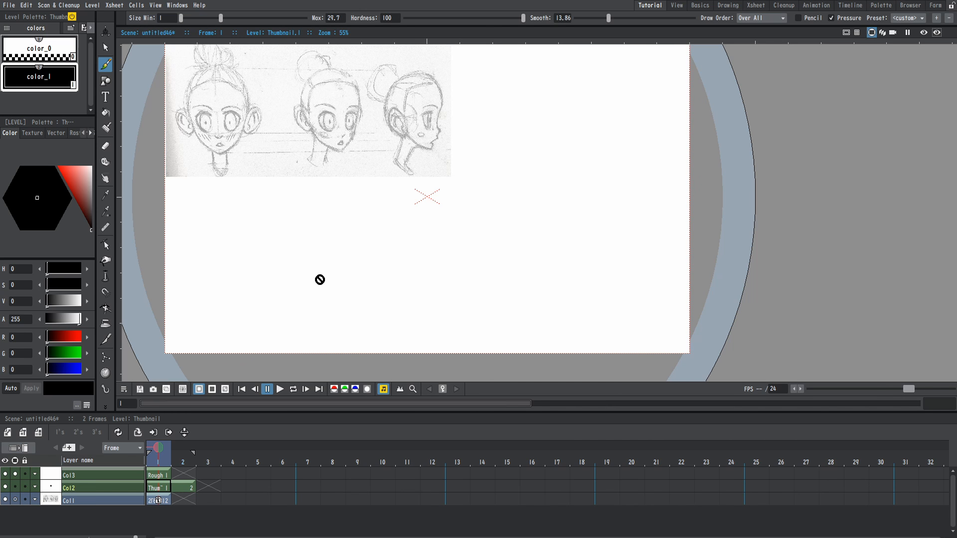
click(36, 488)
drag(105, 503, 74, 503)
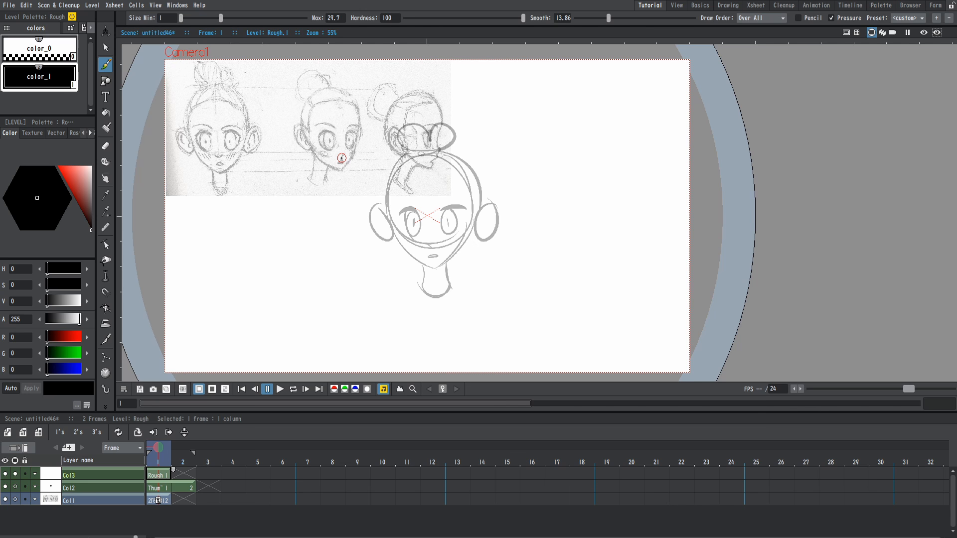
With the Animate tool, move the reference sketch to the right of the thumbnail head, at about E/W 3357 px and N/S 108 px.
drag(341, 158, 340, 148)
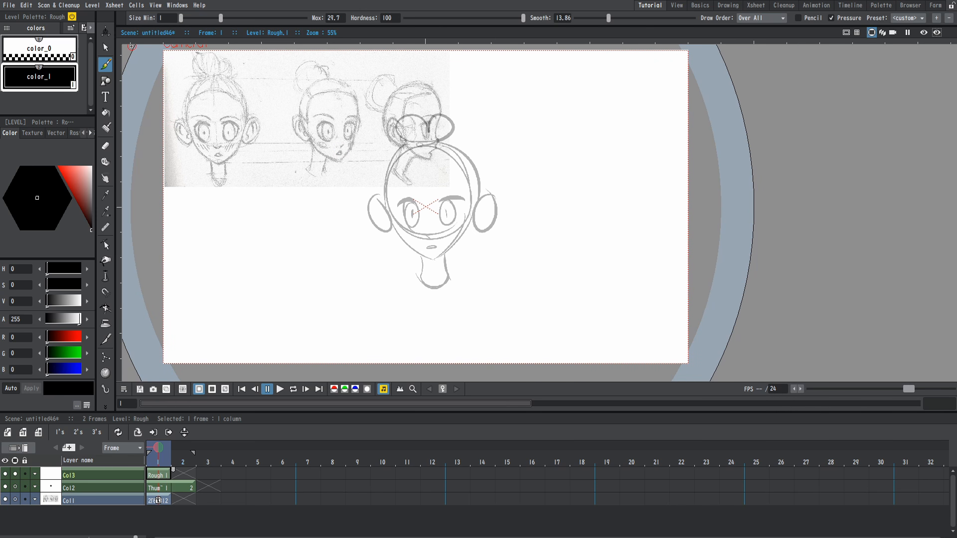
click(105, 31)
drag(277, 179, 310, 189)
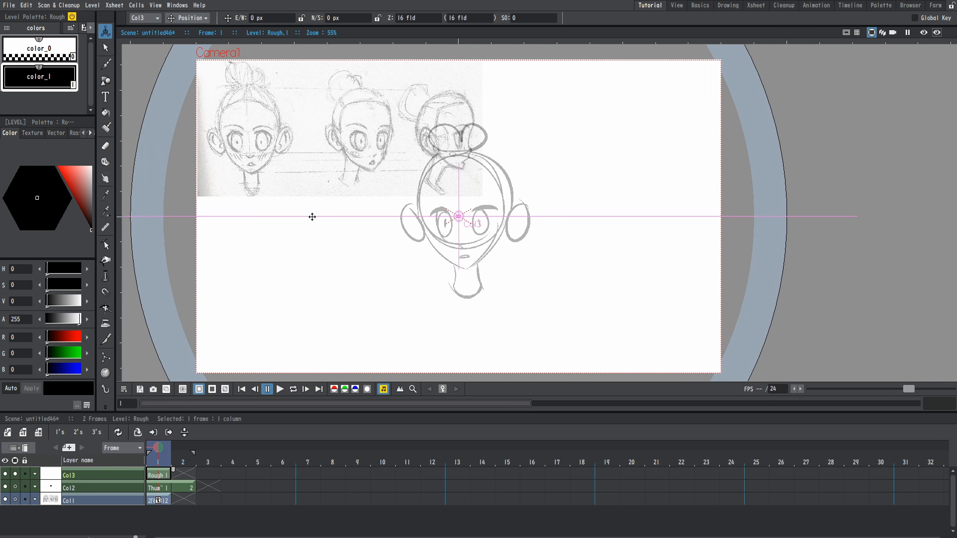
click(165, 502)
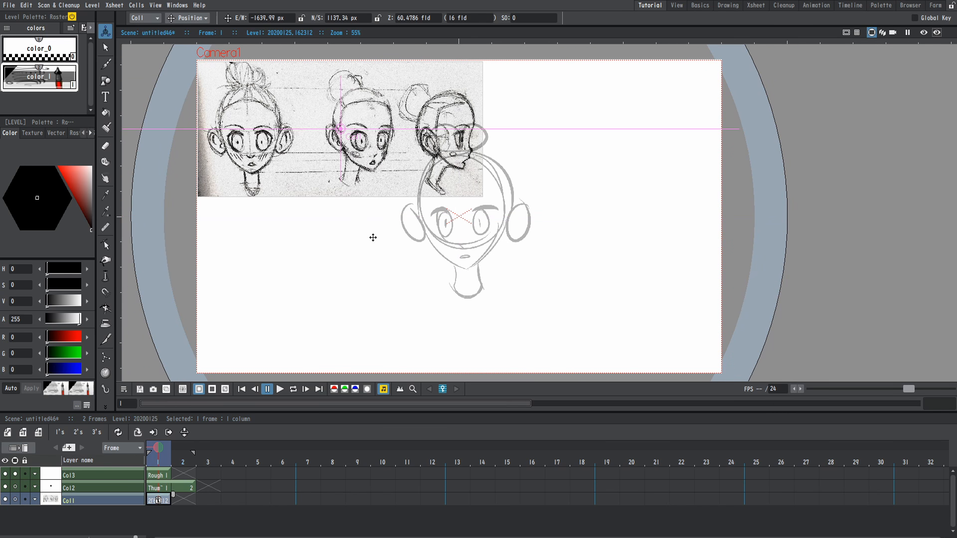
scroll(386, 166, down, 2)
drag(381, 167, 457, 178)
scroll(457, 178, up, 1)
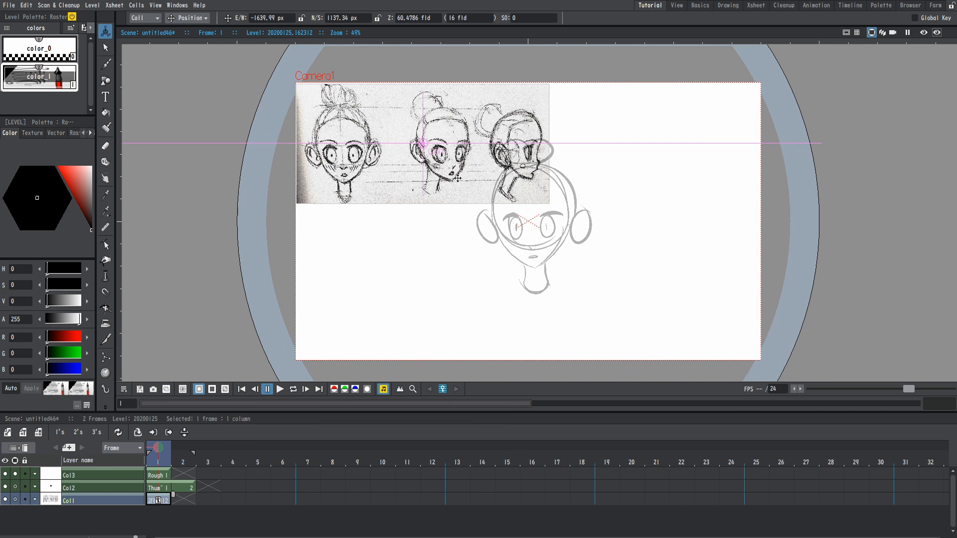
mouse_move(522, 208)
mouse_down()
mouse_move(420, 202)
mouse_move(421, 276)
mouse_up()
scroll(609, 230, up, 2)
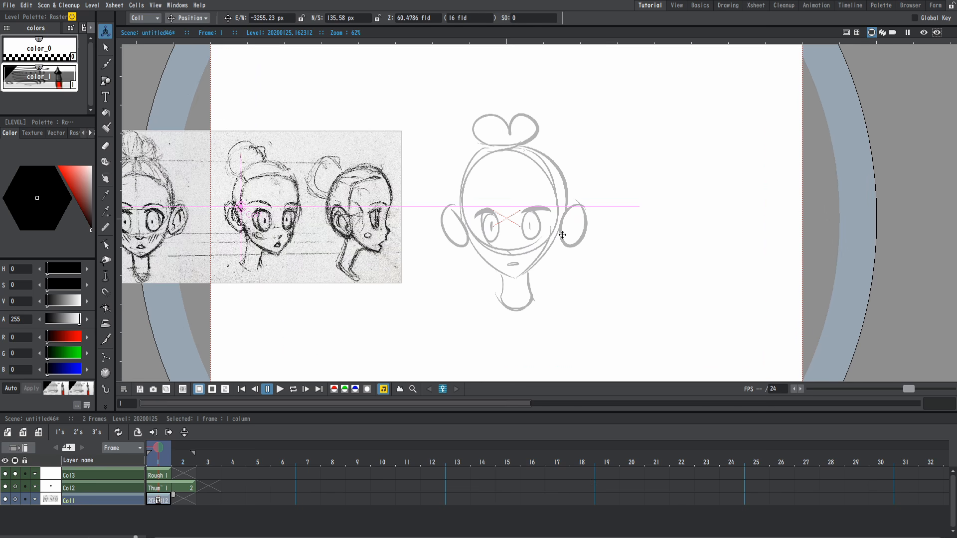
scroll(542, 235, down, 1)
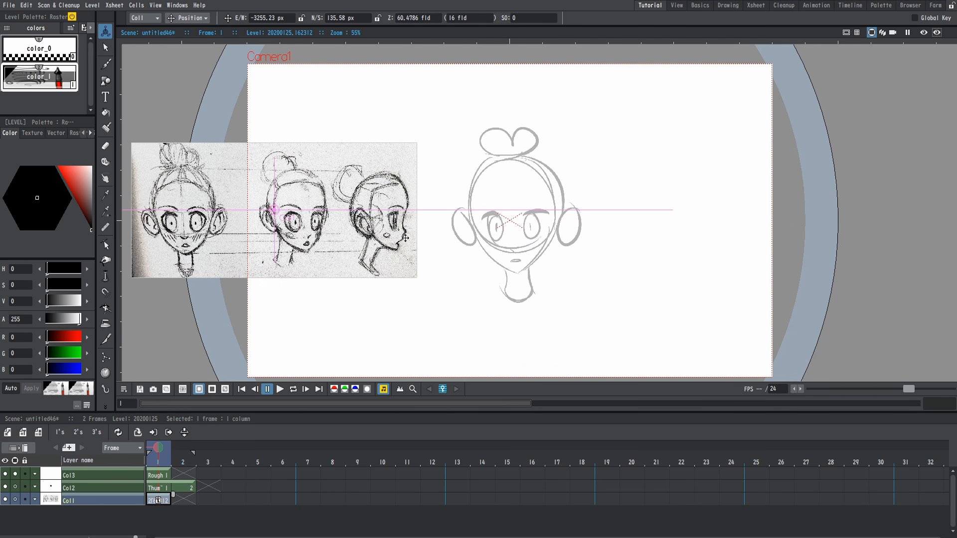
drag(240, 233, 730, 234)
scroll(629, 242, up, 1)
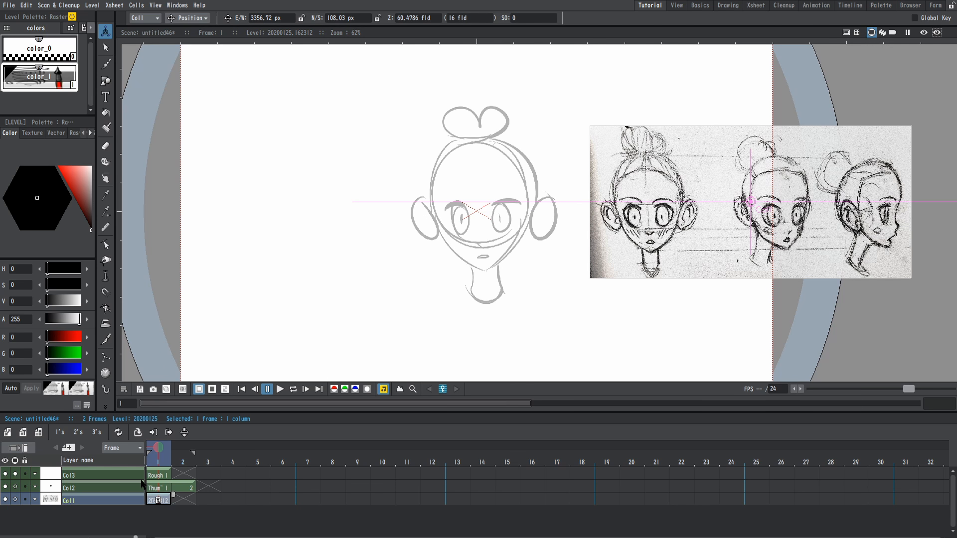
Rename the rough layer RA, the thumbnail layer TH and the reference layer REF, and make frame 1 of RA active.
click(155, 477)
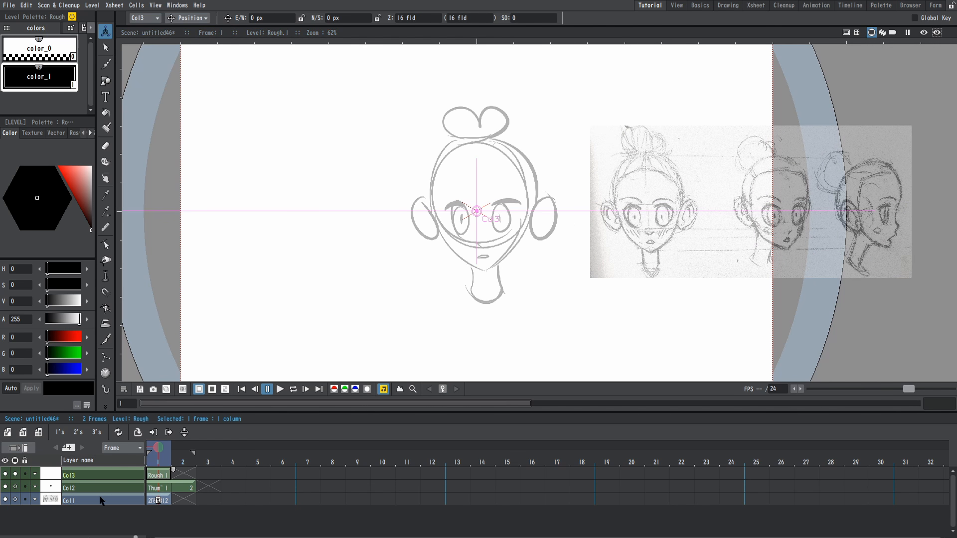
double_click(93, 475)
text(RA)
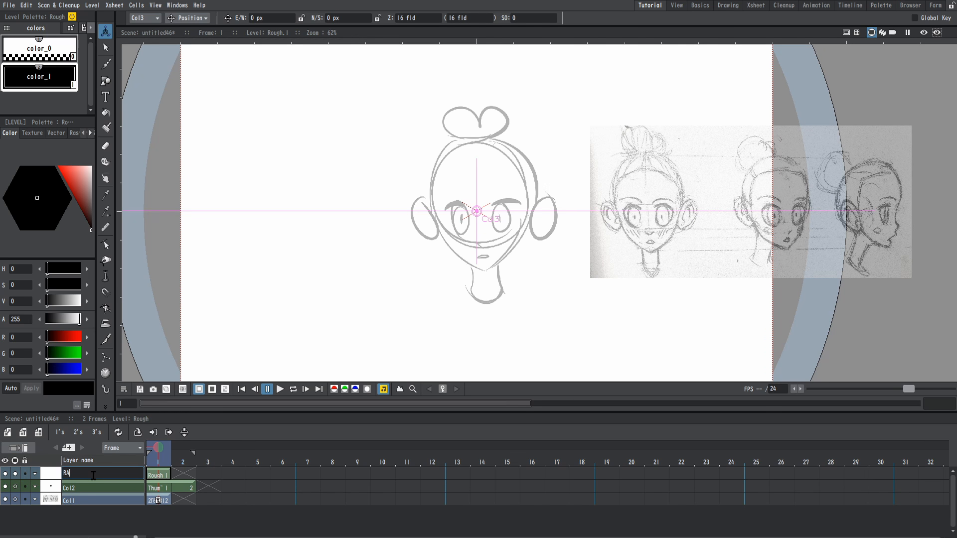
key(Return)
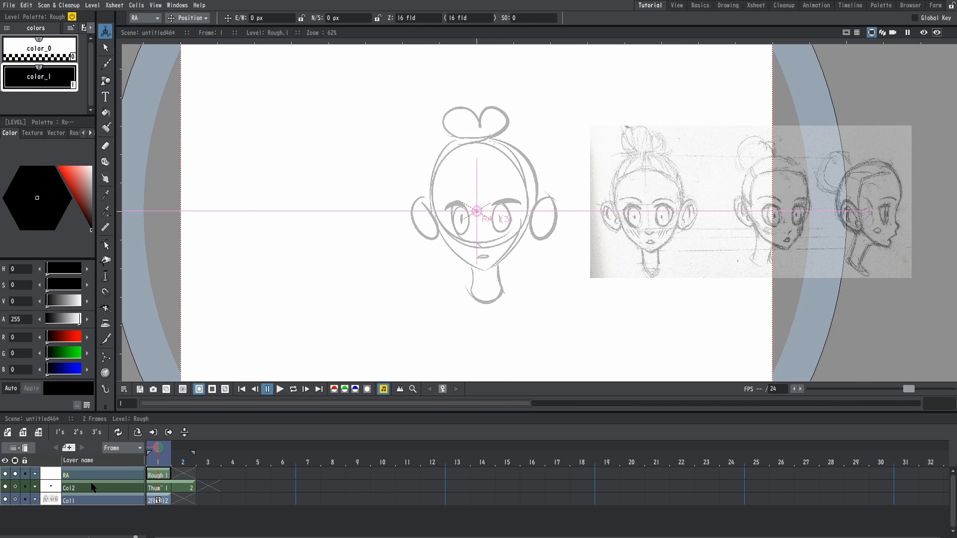
double_click(92, 485)
text(TH)
key(Return)
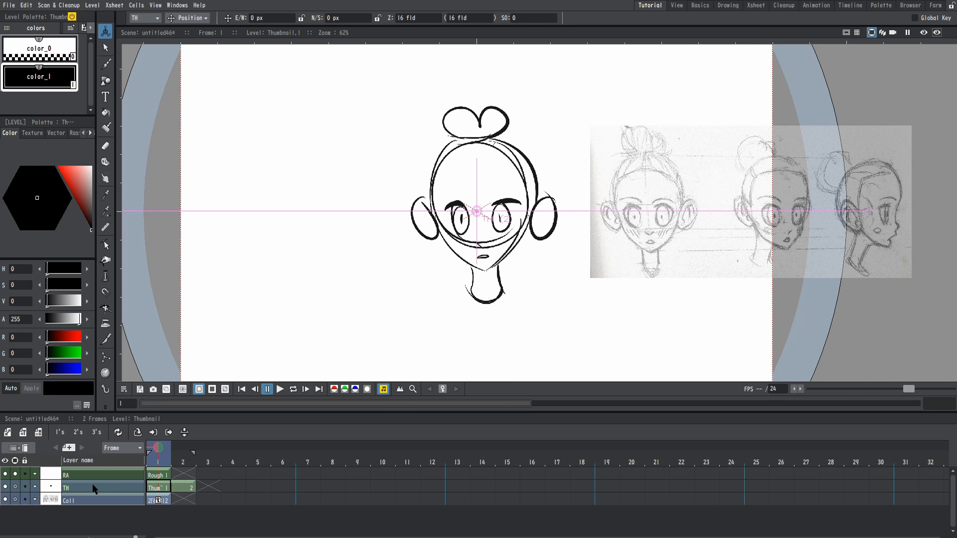
double_click(90, 498)
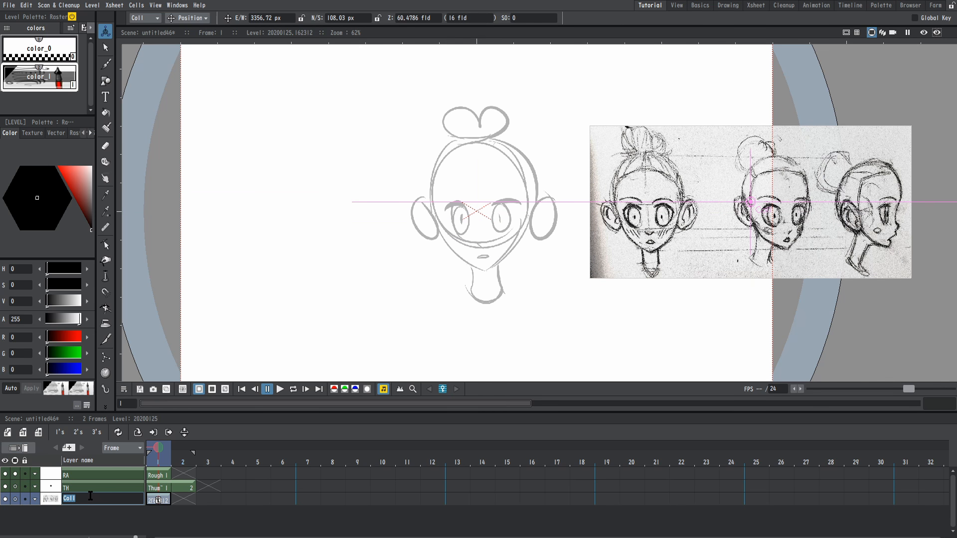
text(REF)
key(Return)
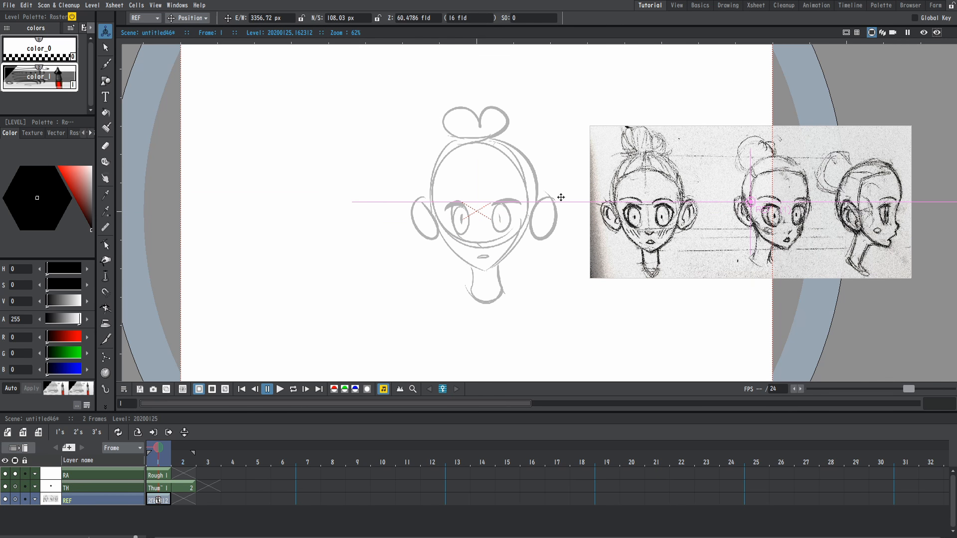
click(69, 475)
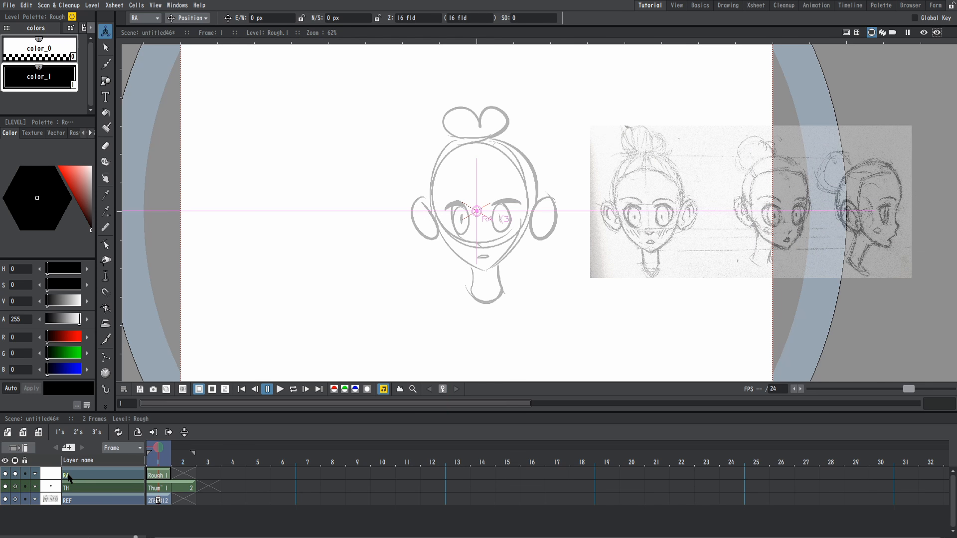
click(159, 478)
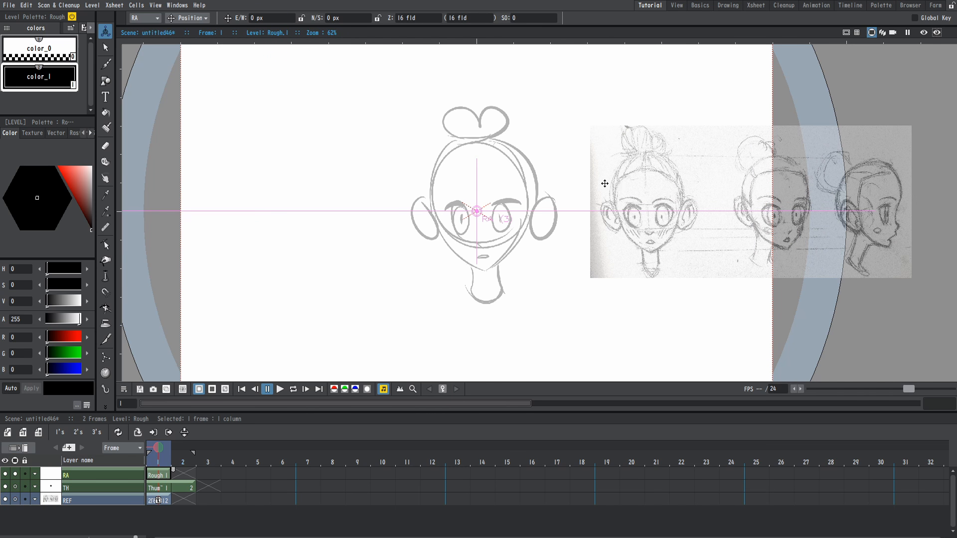
Flip between frames 1 and 2 to check the faded thumbnail poses under the rough layer.
drag(633, 200, 619, 201)
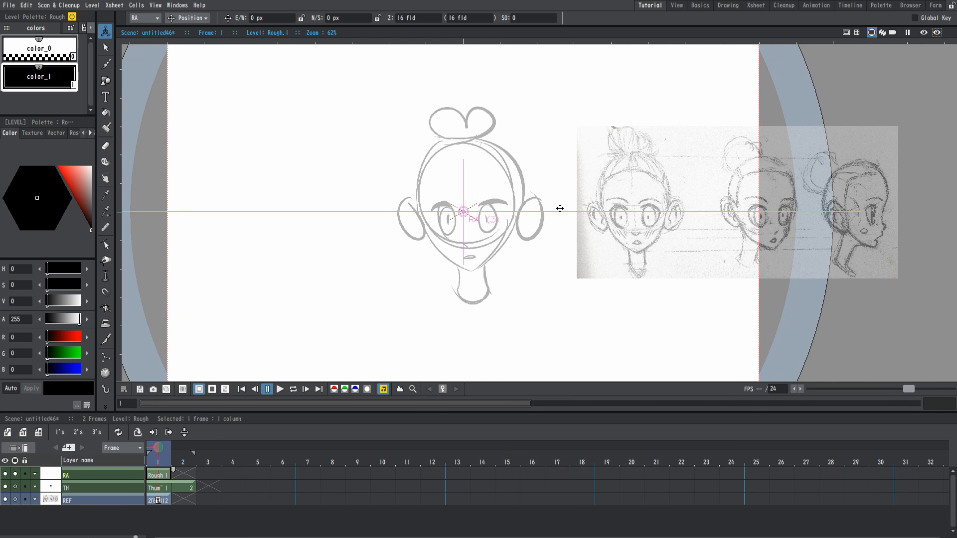
key(b)
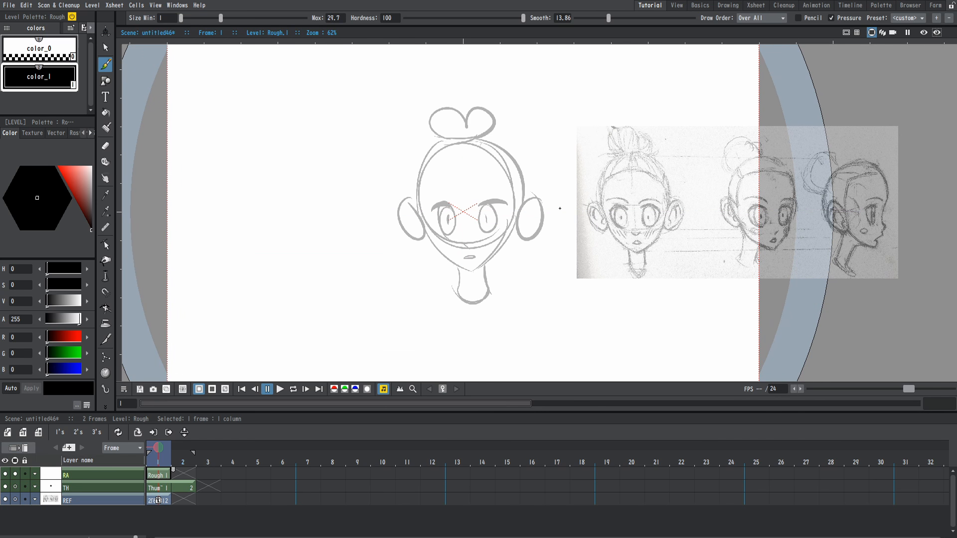
drag(556, 197, 546, 190)
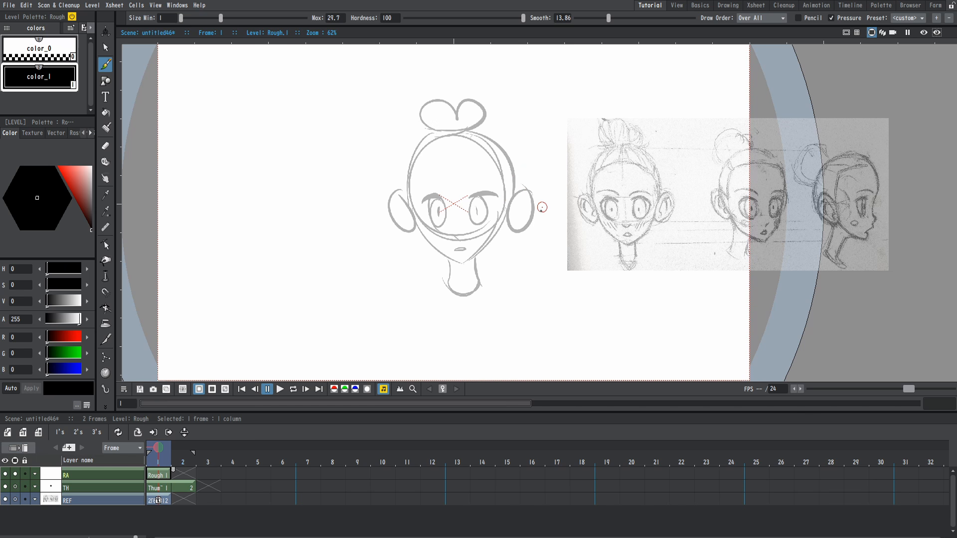
key(period)
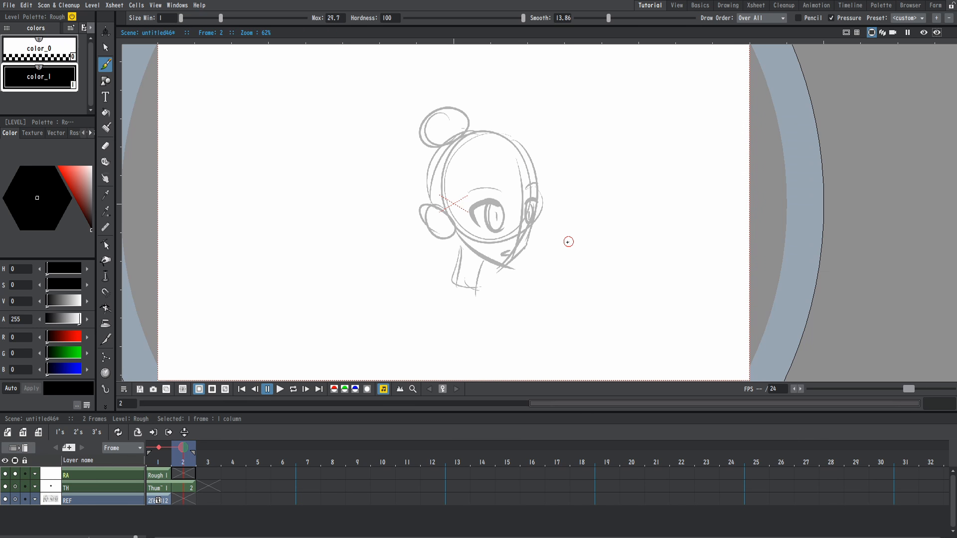
key(comma)
key(period)
key(comma)
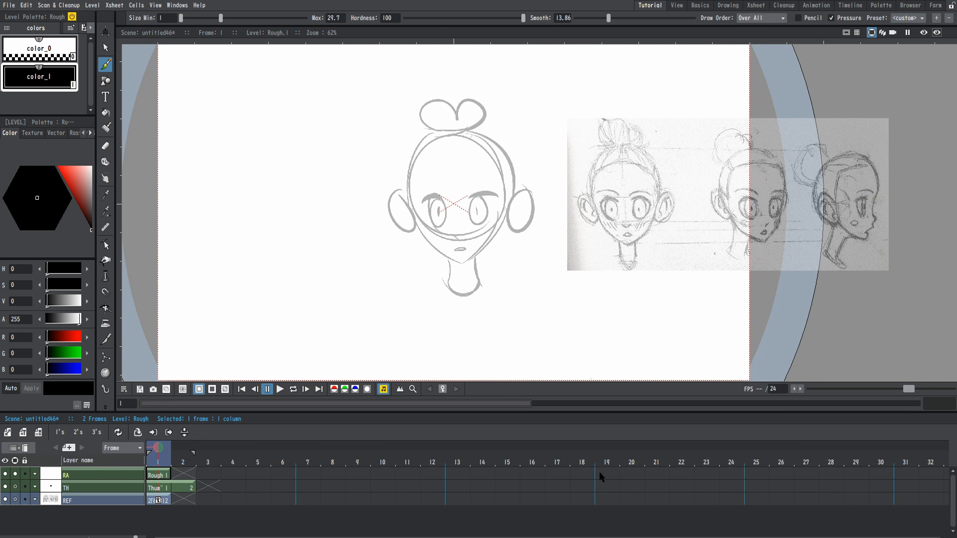
Draw a circle over the thumbnail head's skull on frame 1 of the RA layer, using the Geometric tool's Circle shape.
drag(517, 211, 509, 200)
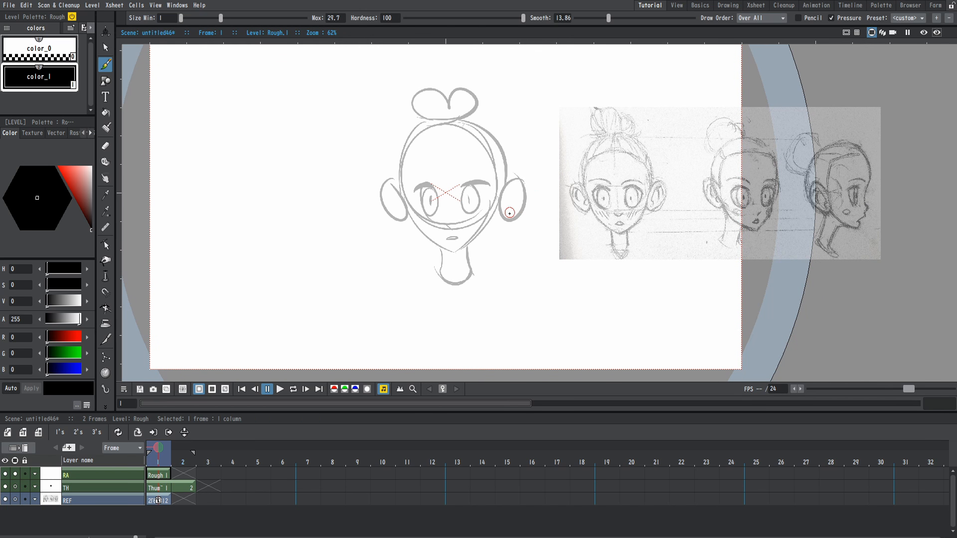
key(g)
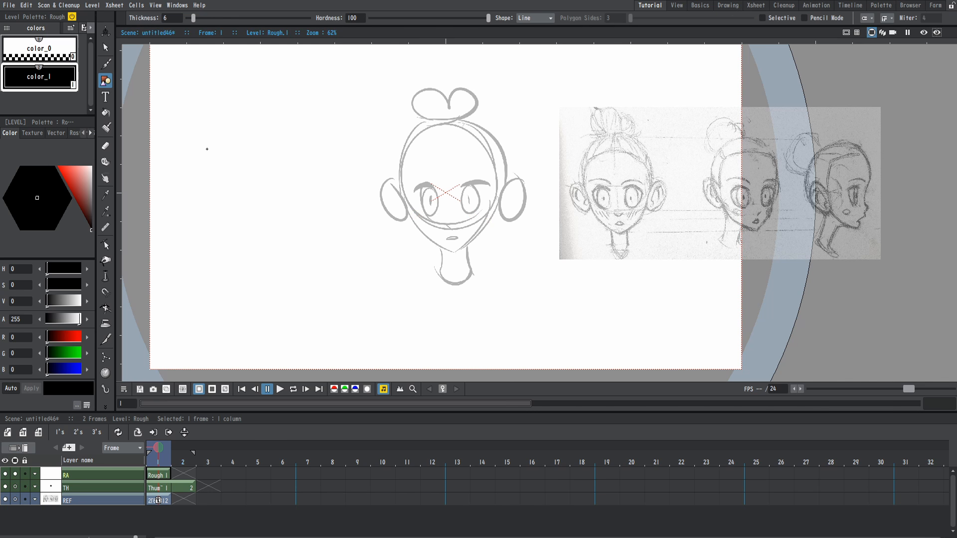
drag(391, 136, 518, 269)
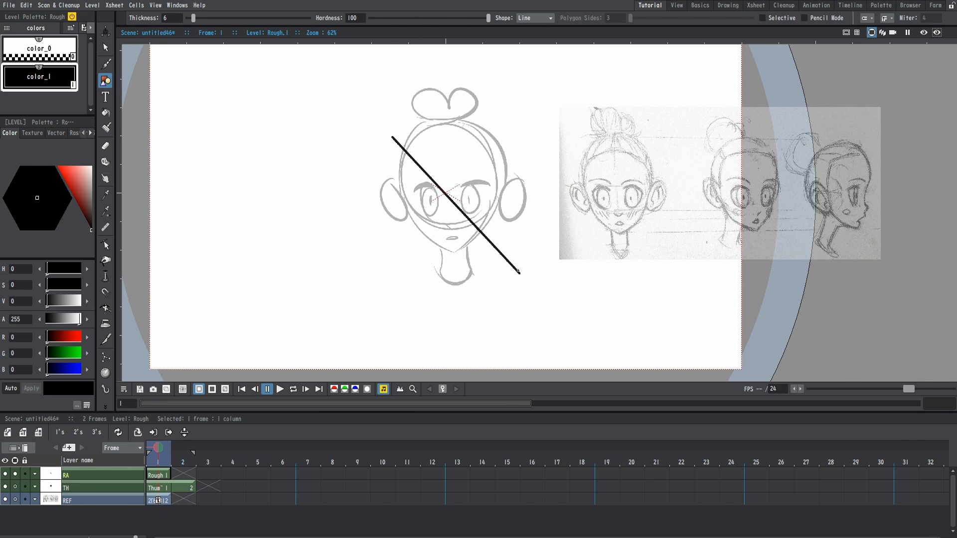
key(ctrl+z)
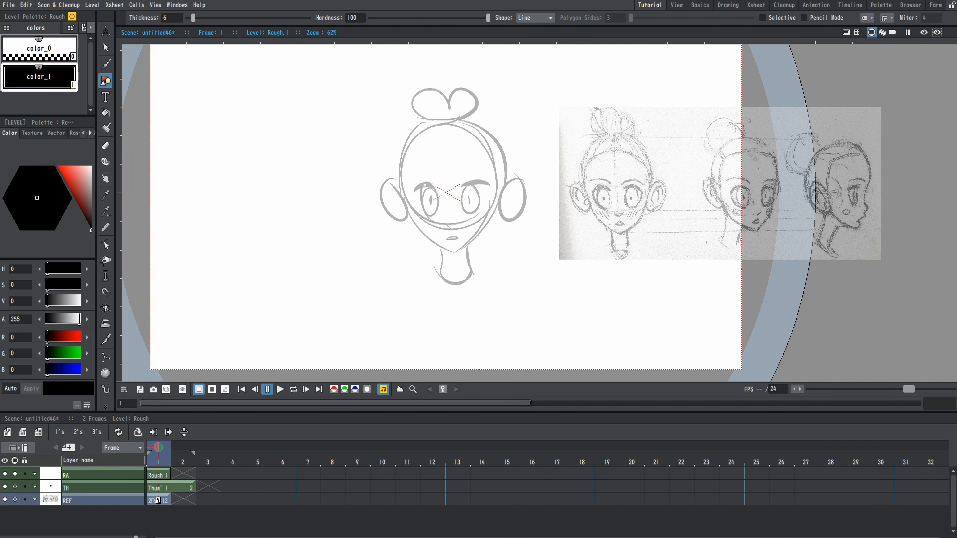
click(538, 18)
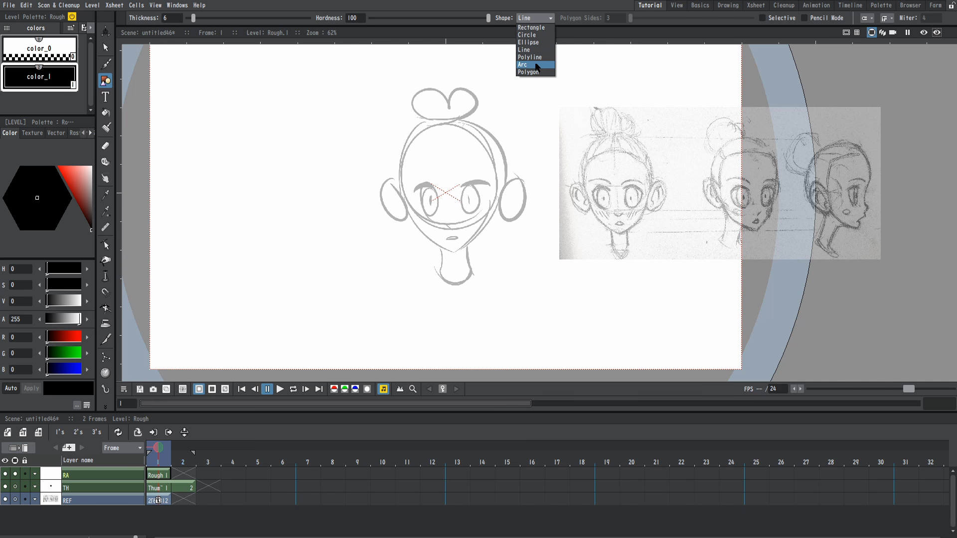
click(526, 34)
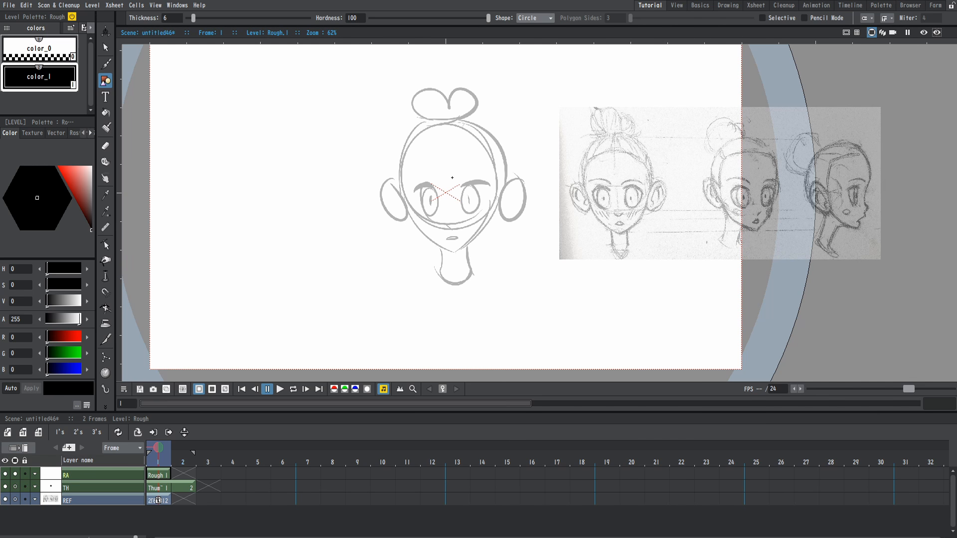
drag(448, 176, 496, 197)
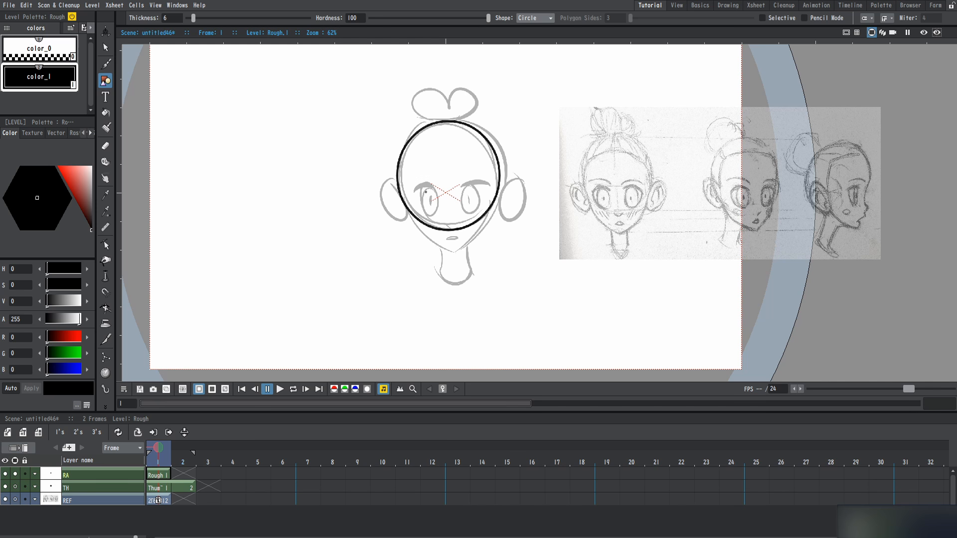
Change the thumbnail level's color_1 style to red (R 196, G 77, B 77).
key(s)
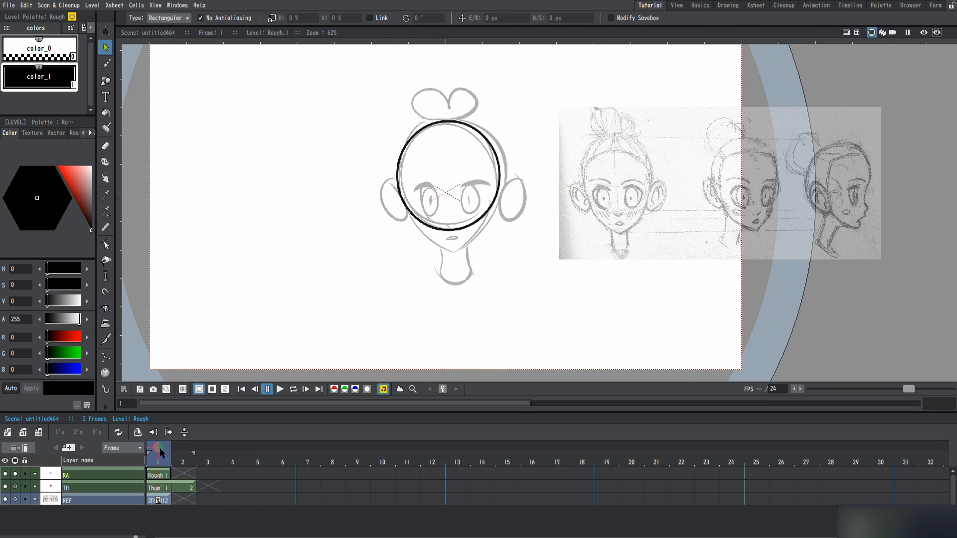
click(152, 490)
click(76, 182)
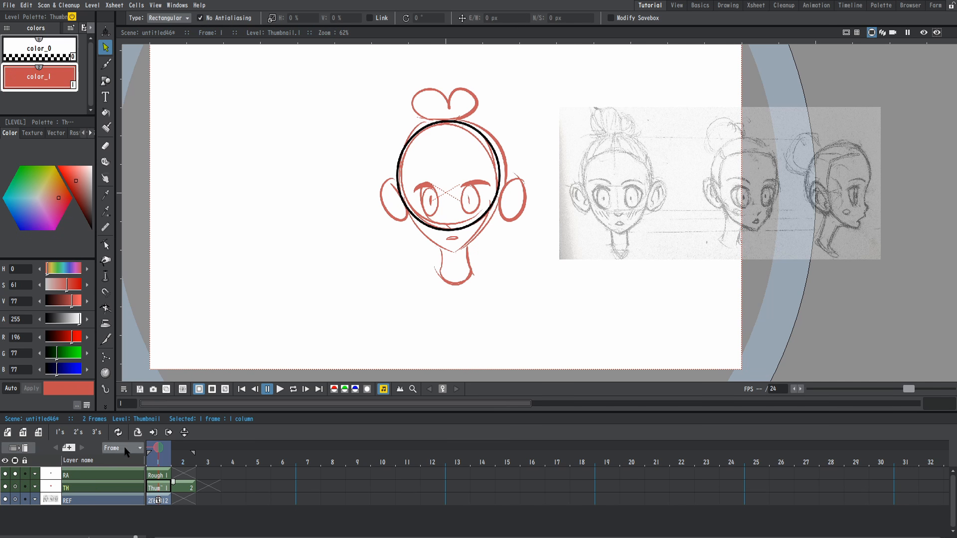
Shift the skull circle on frame 1 of the RA layer by about 16 px horizontally and 13 px vertically.
click(166, 479)
scroll(441, 214, up, 1)
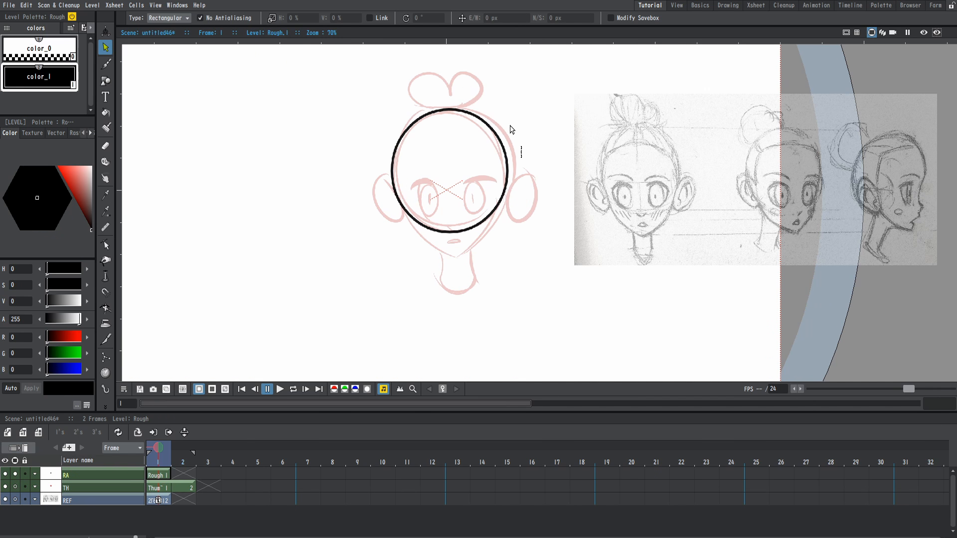
drag(521, 158, 398, 265)
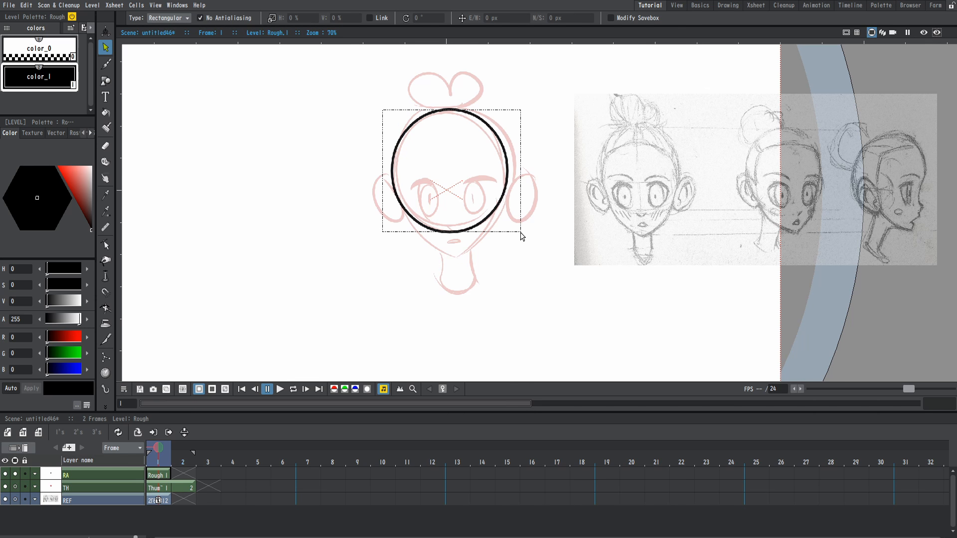
click(557, 148)
drag(349, 94, 481, 201)
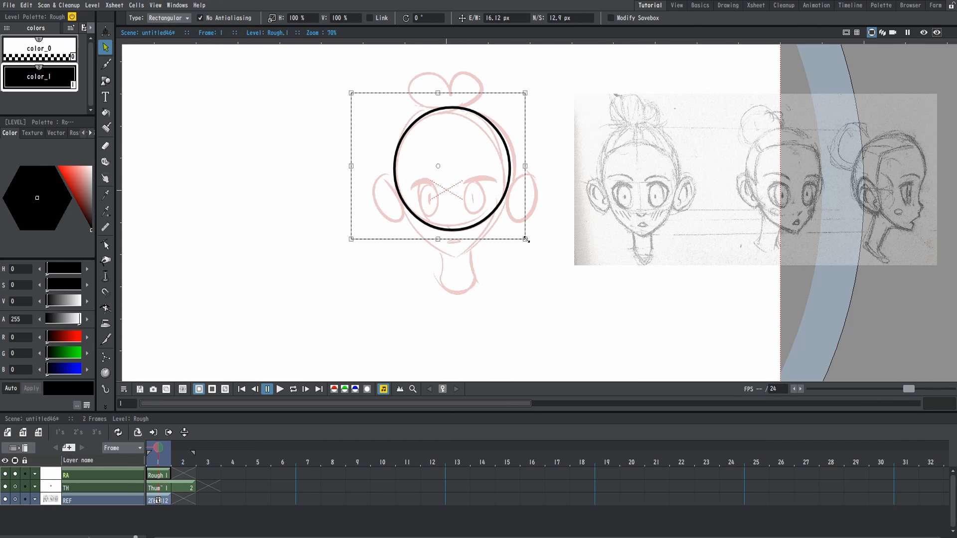
drag(526, 239, 526, 239)
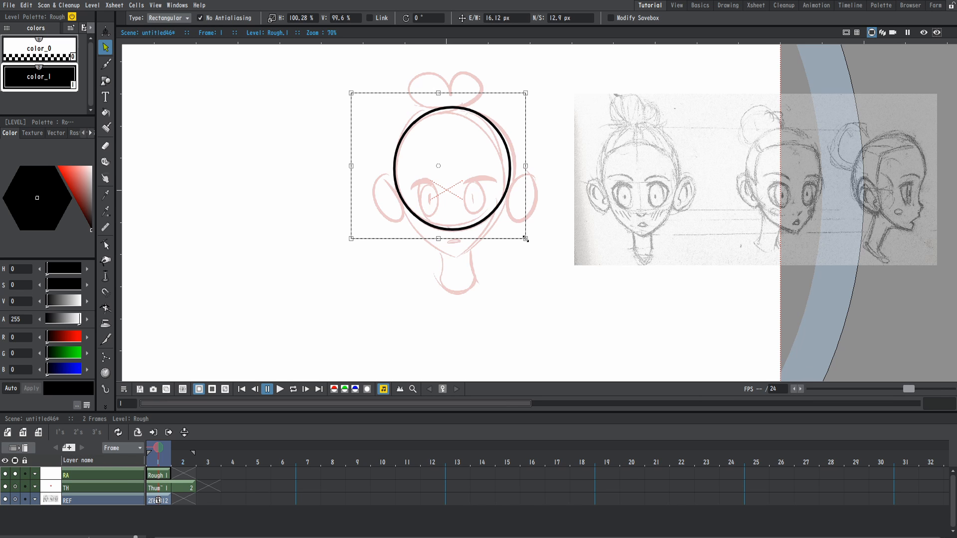
Deselect the circle and change the rough level's color_1 style to mid grey (R 102, G 102, B 102).
click(536, 274)
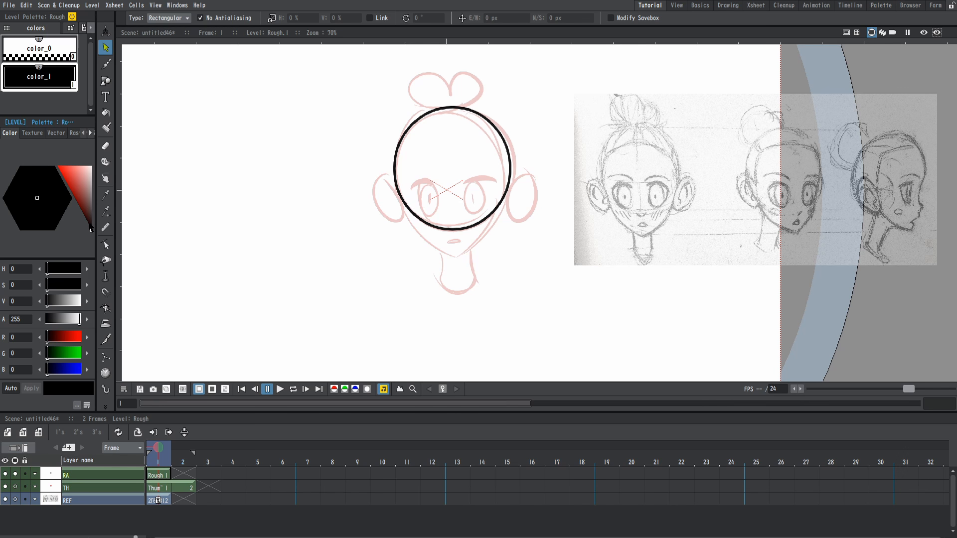
mouse_move(88, 219)
mouse_down()
mouse_move(105, 199)
mouse_move(106, 210)
mouse_up()
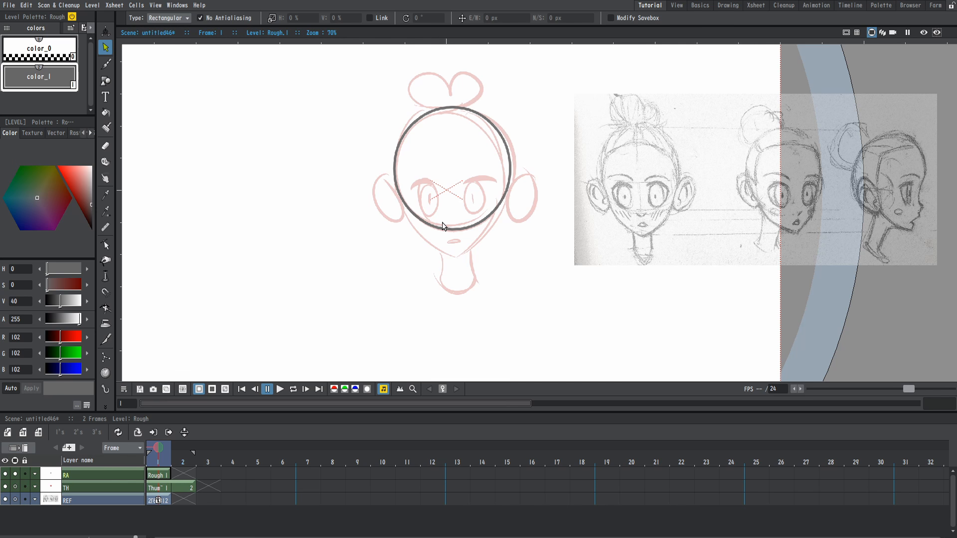
Draw the head's vertical centre line, tapered jaw, eye ovals and lower eye guideline on frame 1 with the Brush tool.
key(b)
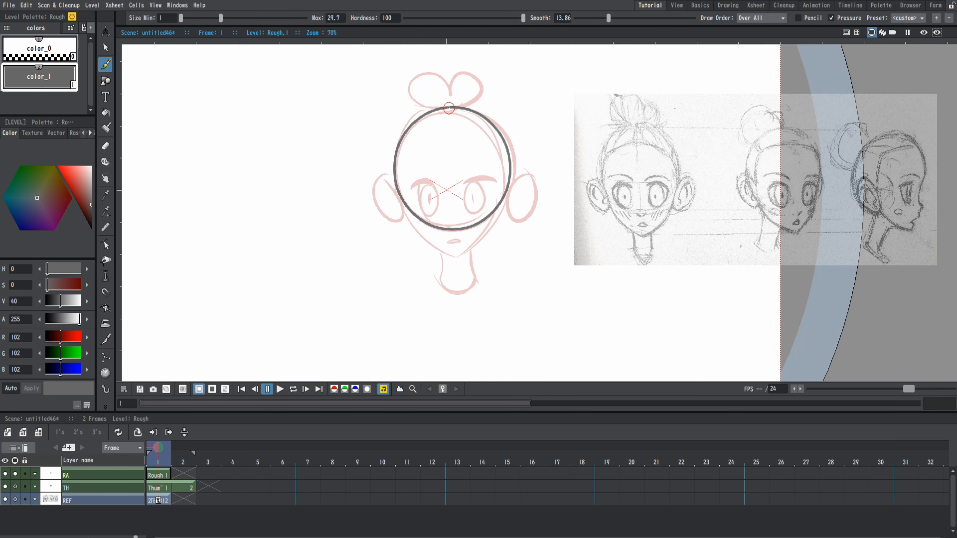
drag(449, 108, 454, 274)
key(ctrl+z)
key(ctrl+z)
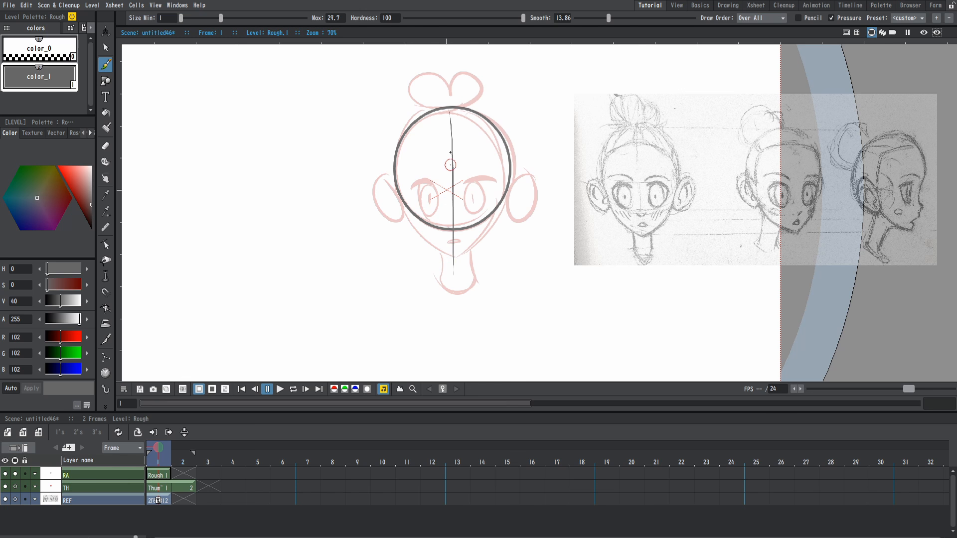
scroll(509, 309, up, 1)
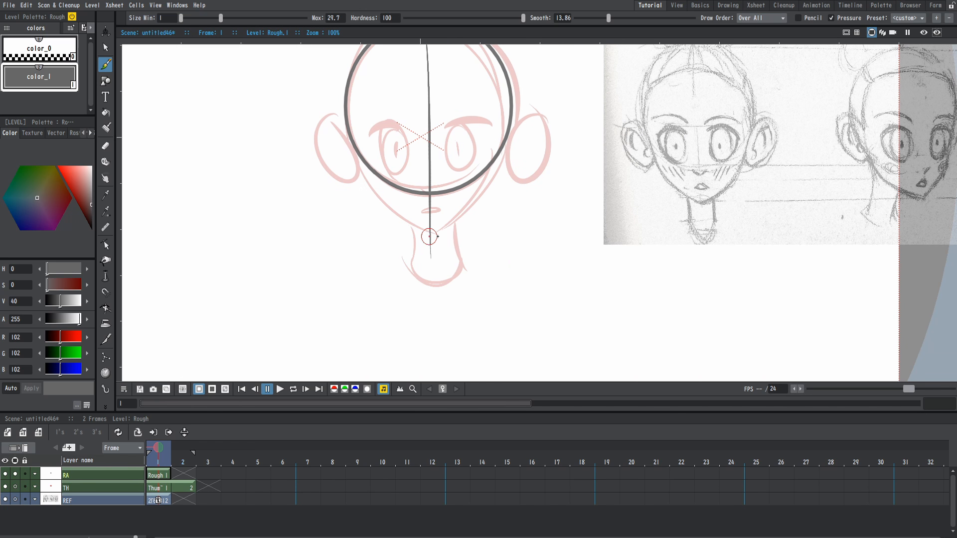
scroll(548, 279, up, 2)
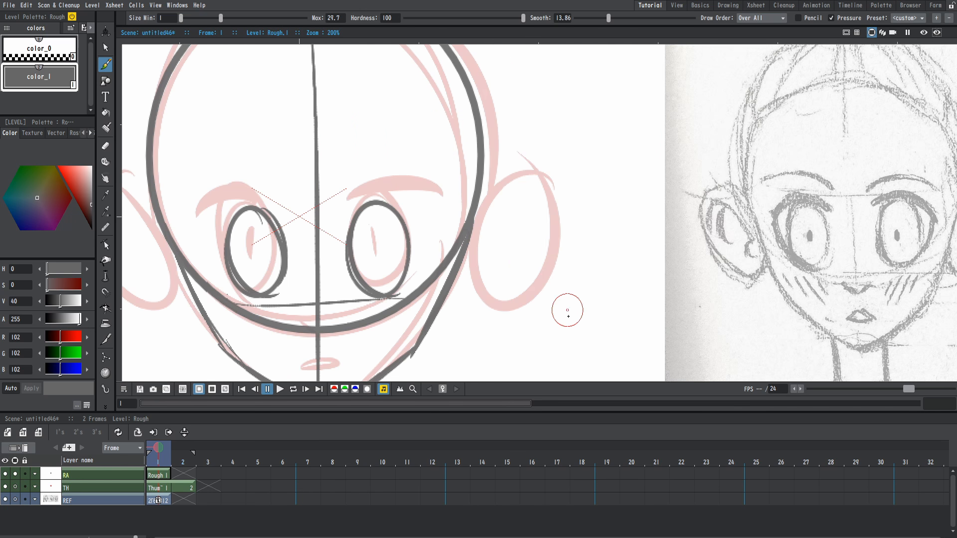
scroll(563, 314, down, 2)
scroll(548, 261, down, 3)
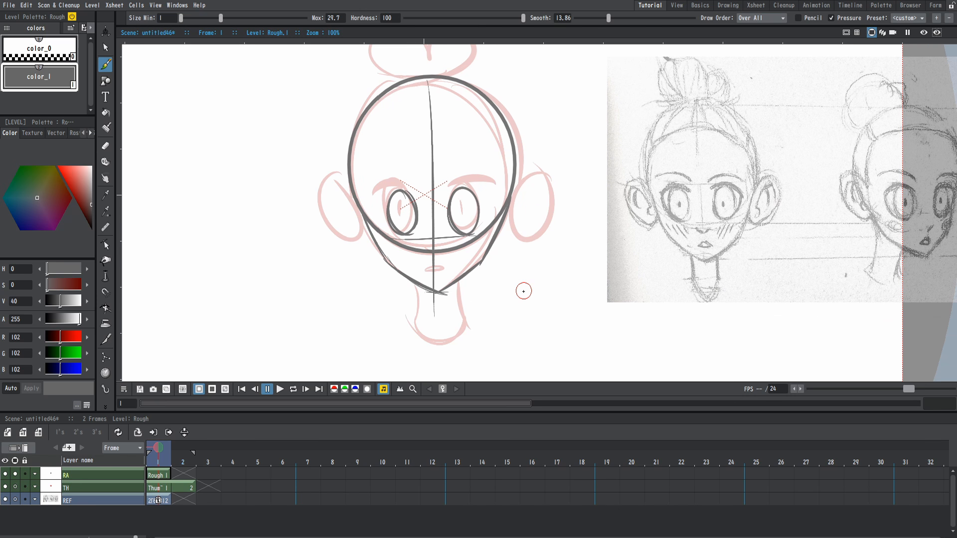
Try out the brush with loose scribbles across the canvas and undo them.
mouse_move(570, 104)
mouse_down()
mouse_move(514, 168)
mouse_move(593, 197)
mouse_move(625, 282)
mouse_move(711, 315)
mouse_move(766, 251)
mouse_move(628, 140)
mouse_up()
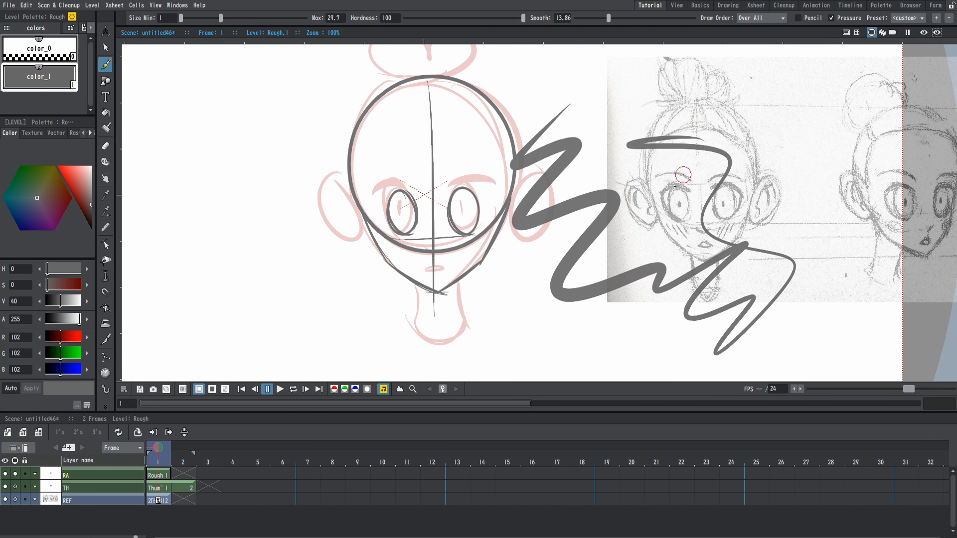
key(ctrl+z)
drag(643, 278, 621, 291)
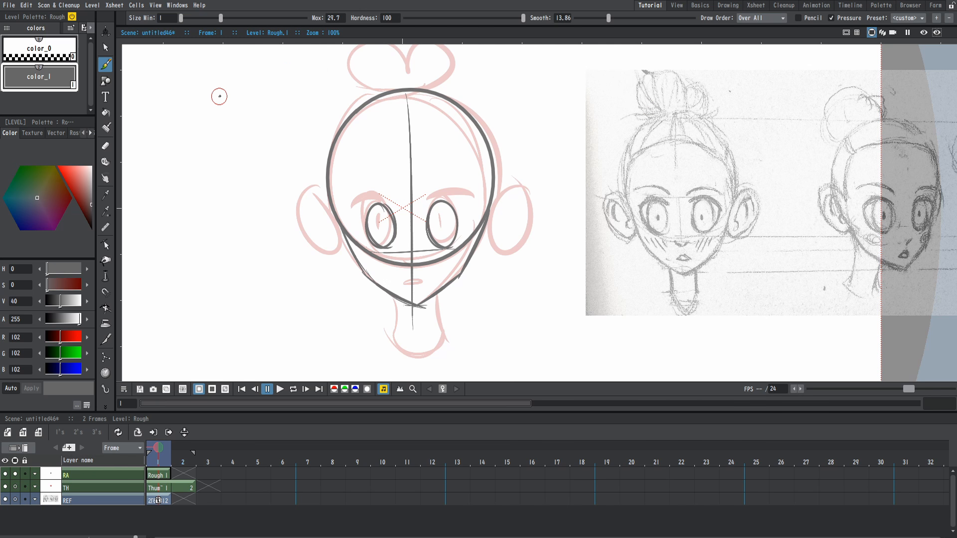
mouse_move(223, 95)
mouse_down()
mouse_move(212, 174)
mouse_move(242, 167)
mouse_move(236, 230)
mouse_move(256, 231)
mouse_move(251, 273)
mouse_move(272, 266)
mouse_move(292, 303)
mouse_move(325, 286)
mouse_move(341, 312)
mouse_move(360, 312)
mouse_move(367, 346)
mouse_move(431, 358)
mouse_move(471, 340)
mouse_move(596, 208)
mouse_move(596, 169)
mouse_move(580, 137)
mouse_move(535, 124)
mouse_move(527, 110)
mouse_move(504, 136)
mouse_move(474, 267)
mouse_move(488, 292)
mouse_move(541, 257)
mouse_up()
key(ctrl+z)
Save the current brush settings as a preset named Sketch and check it in the preset list.
click(938, 18)
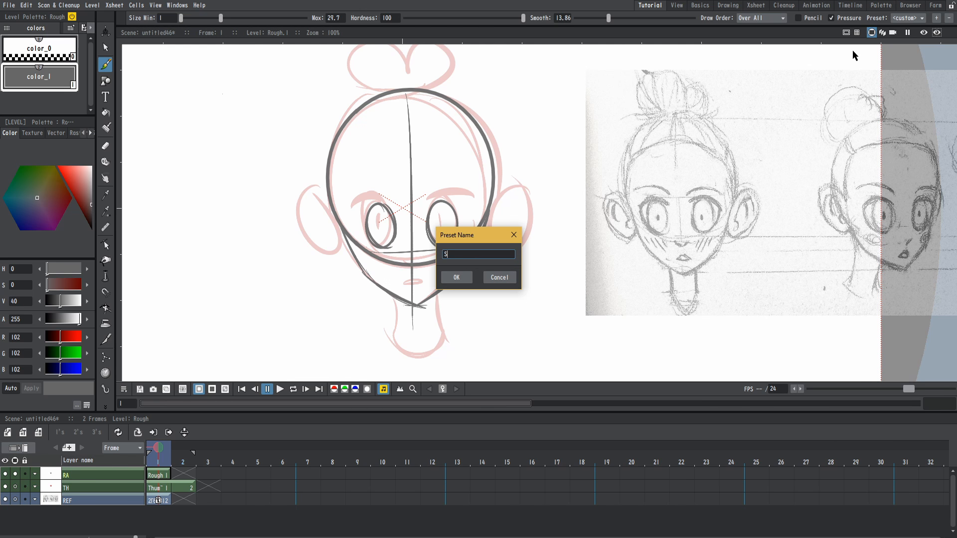
click(456, 277)
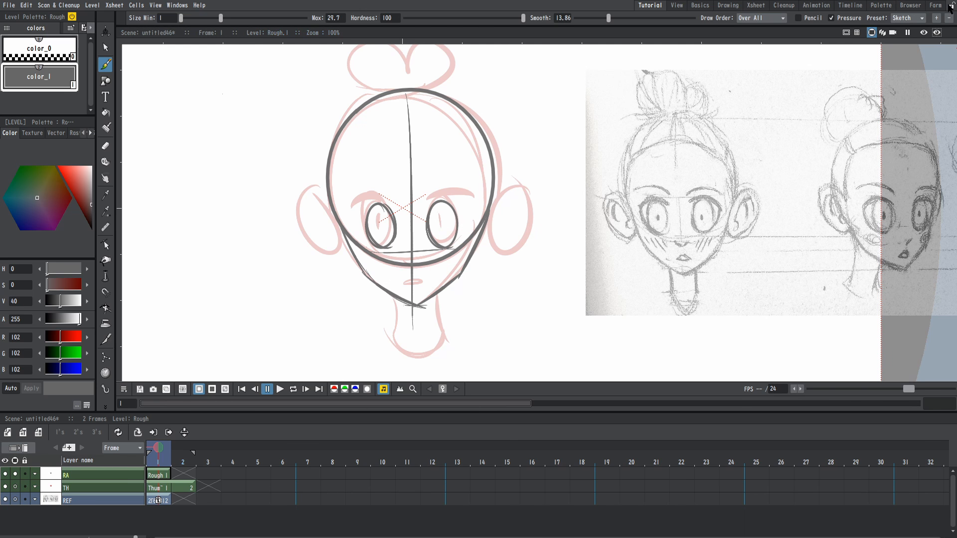
click(910, 19)
click(910, 18)
Alter the brush's Smooth value and restore the saved settings by reloading the Sketch preset.
mouse_move(608, 19)
mouse_down()
mouse_move(632, 19)
mouse_move(601, 20)
mouse_up()
click(906, 19)
click(900, 38)
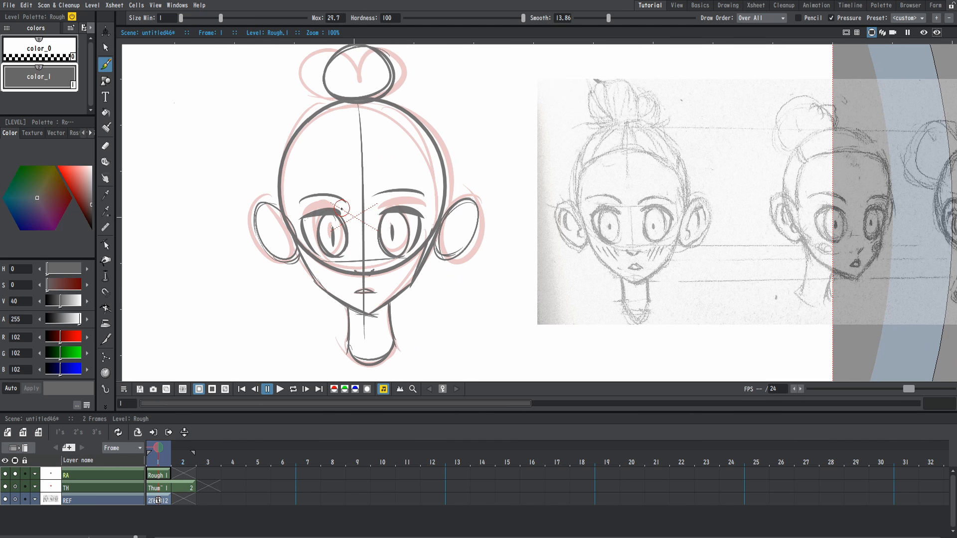
Finish the rough front-view head on frame 1 with bun, ears, eyelids, brows, nose, mouth and neck.
drag(300, 204, 344, 198)
key(ctrl+z)
scroll(524, 284, down, 6)
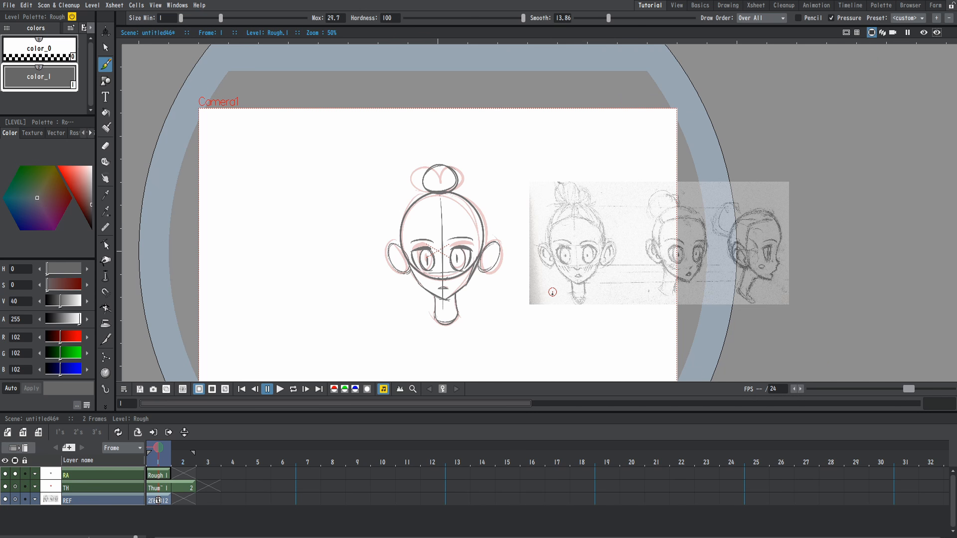
Draw two test circles in the empty area above the reference sketch and undo them.
drag(582, 338, 596, 318)
scroll(600, 319, up, 6)
drag(521, 129, 539, 293)
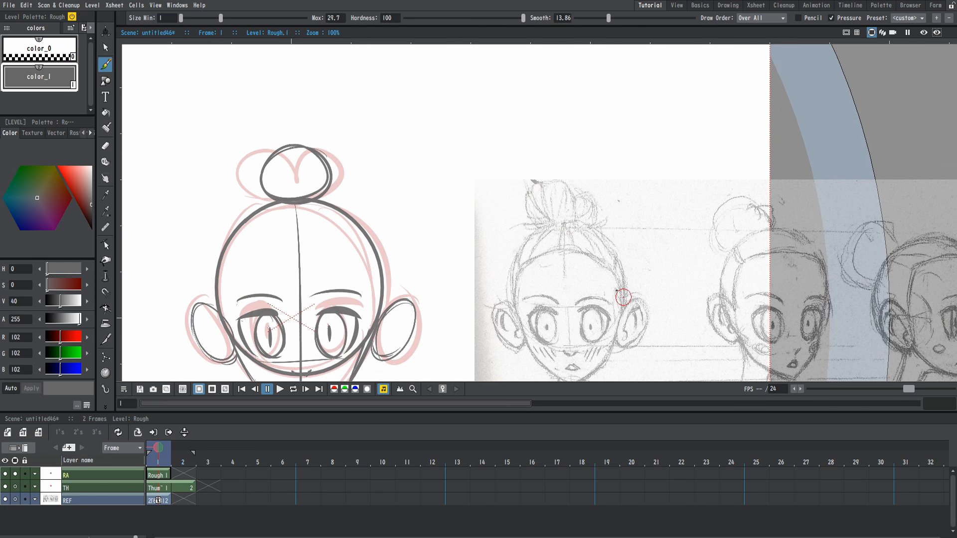
drag(453, 85, 471, 86)
mouse_move(590, 91)
mouse_down()
mouse_move(602, 125)
mouse_move(587, 97)
mouse_up()
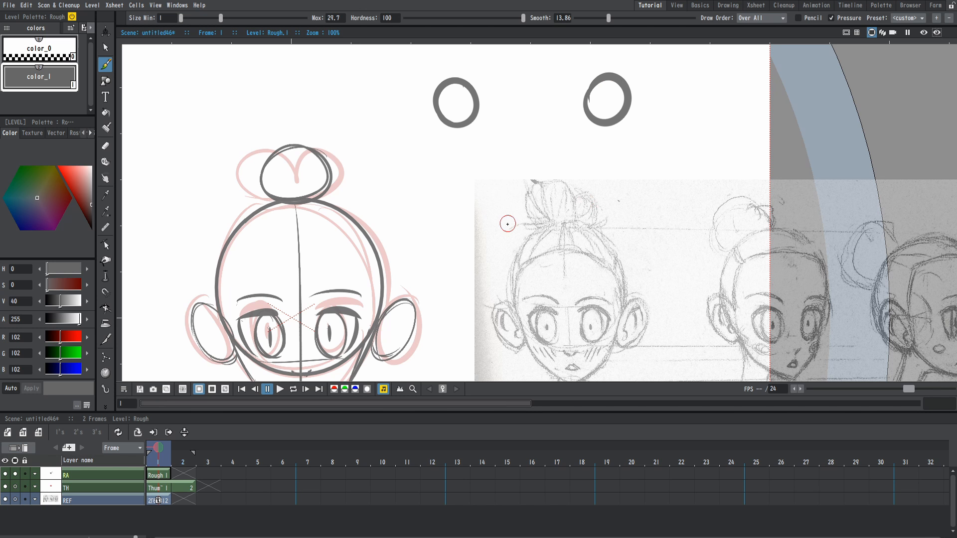
key(ctrl+z)
key(ctrl+z)
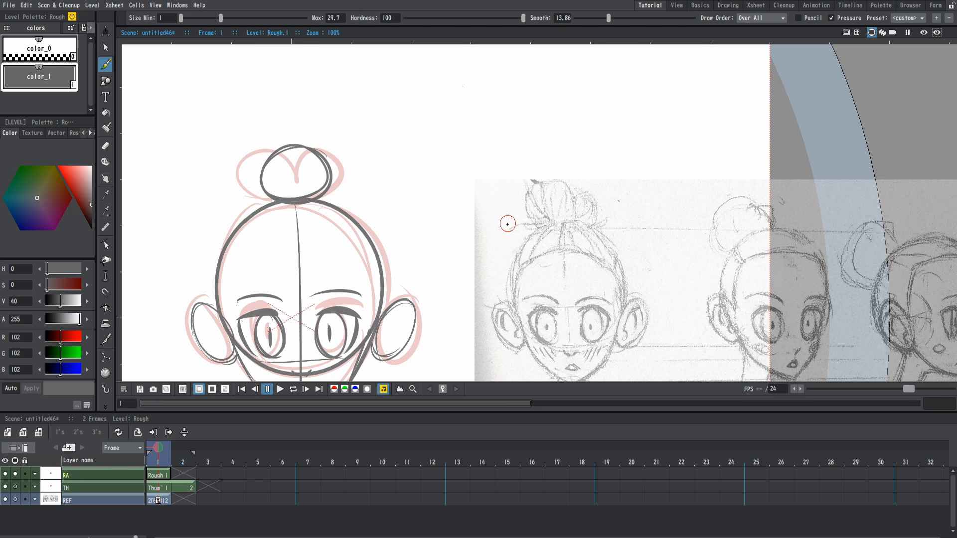
Draw a row of small test circles beside the bun to compare brush strokes, and undo the most recent ones.
drag(439, 91, 443, 97)
mouse_move(574, 97)
mouse_down()
mouse_move(536, 111)
mouse_move(574, 99)
mouse_up()
key(ctrl+z)
mouse_move(455, 115)
mouse_down()
mouse_move(560, 97)
mouse_move(595, 128)
mouse_move(597, 97)
mouse_up()
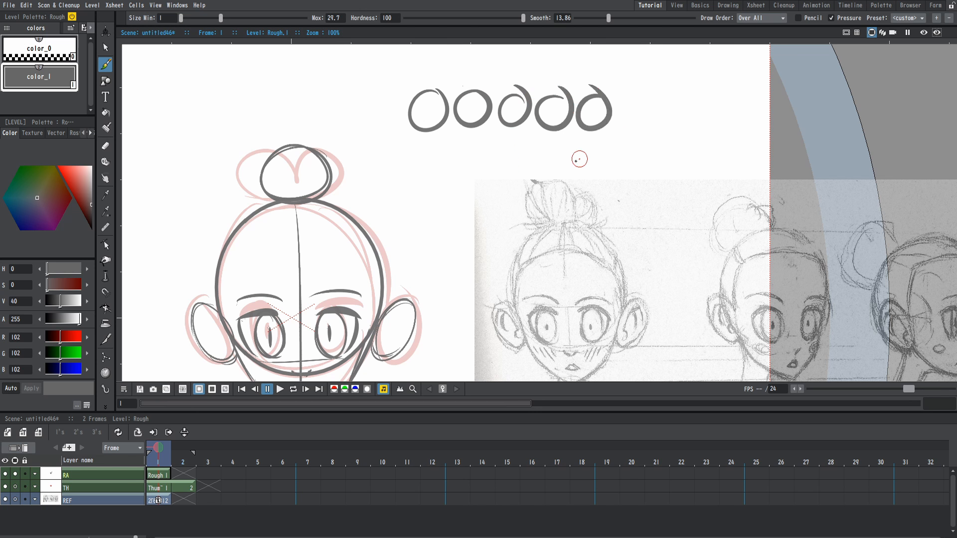
drag(551, 177, 538, 199)
key(ctrl+z)
key(ctrl+z)
key(ctrl+z)
key(ctrl+z)
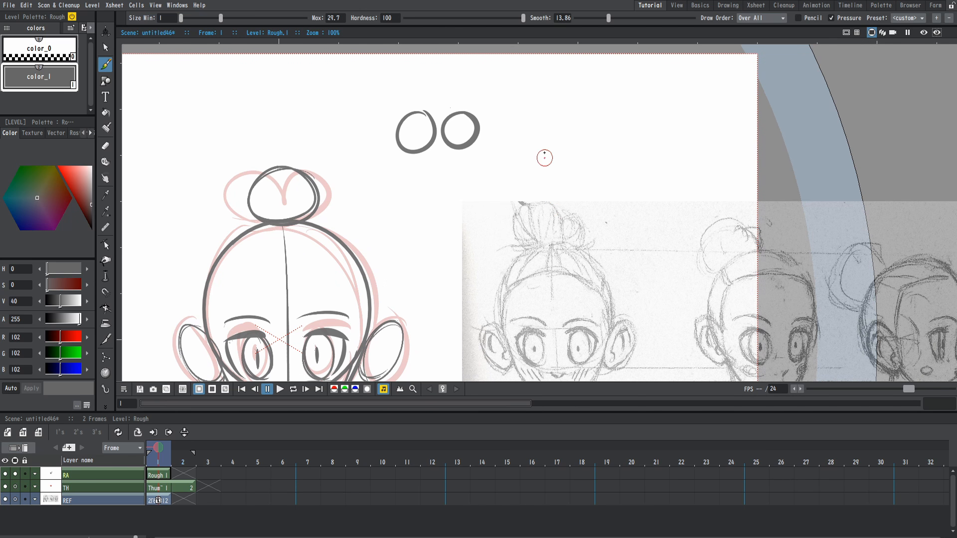
Draw further test circles above the reference sketch and clear all the practice strokes from frame 1.
mouse_move(555, 106)
mouse_down()
mouse_move(570, 153)
mouse_move(567, 111)
mouse_up()
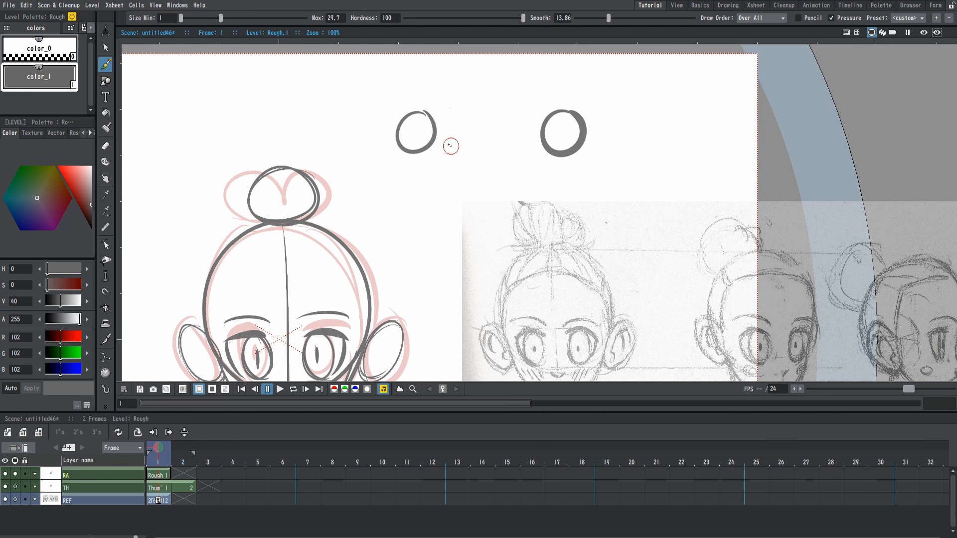
mouse_move(469, 110)
mouse_down()
mouse_move(476, 146)
mouse_move(472, 108)
mouse_move(525, 144)
mouse_move(521, 110)
mouse_up()
scroll(556, 318, down, 6)
drag(583, 296, 551, 232)
scroll(457, 313, up, 6)
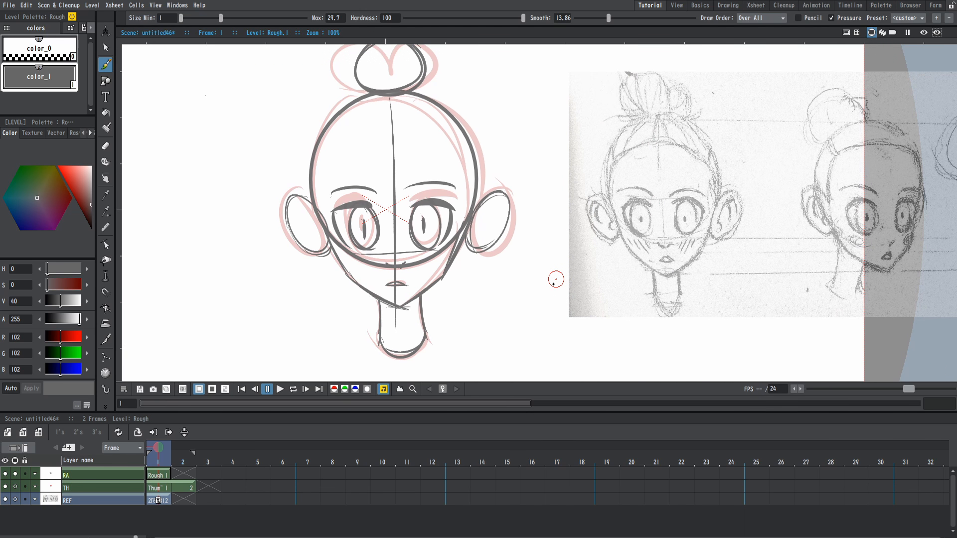
Create a blank second drawing on the RA layer at frame 2 by making a short stroke and erasing it.
scroll(591, 310, down, 4)
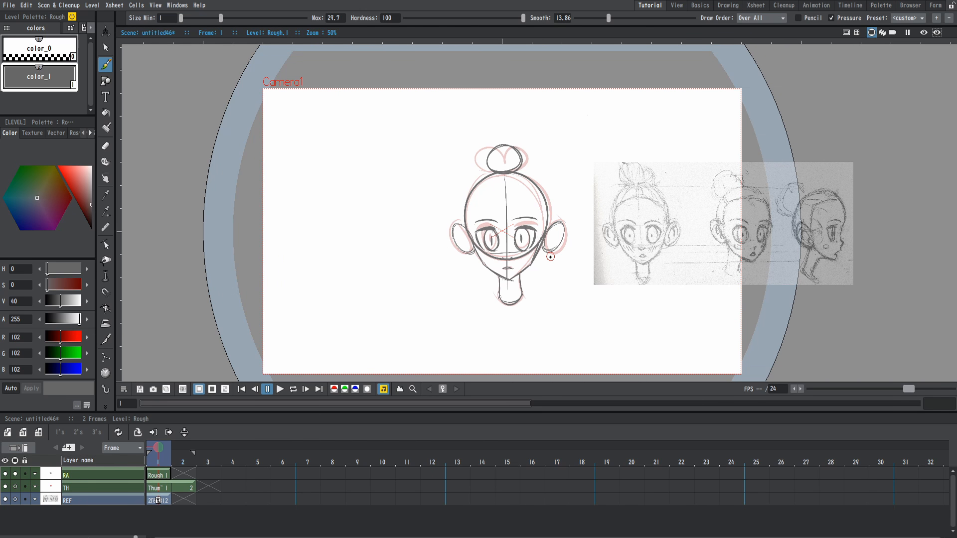
key(period)
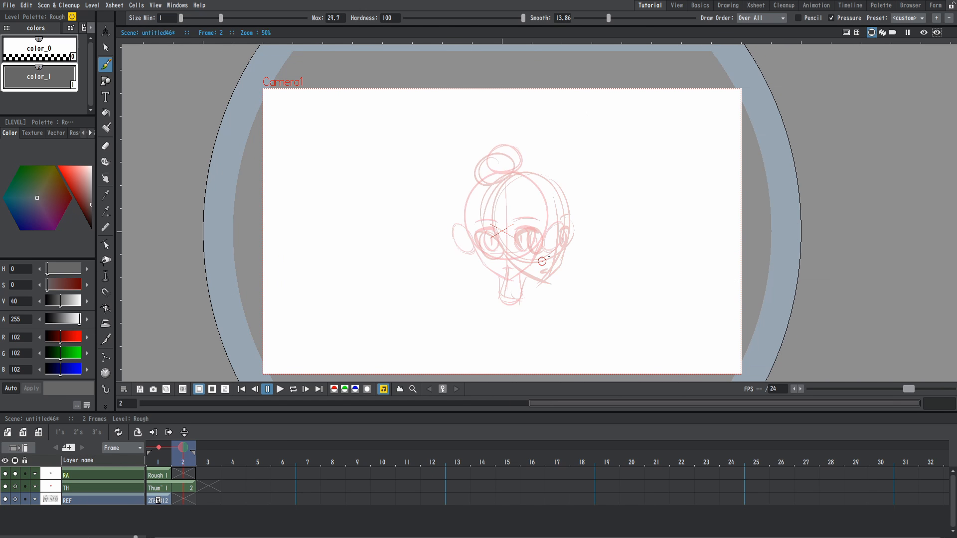
scroll(543, 260, up, 3)
drag(529, 185, 529, 230)
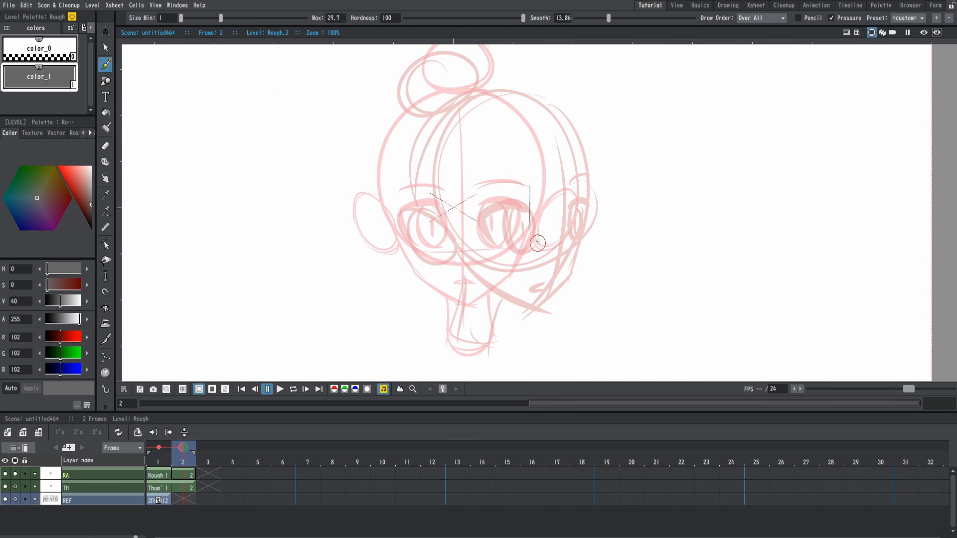
key(a)
drag(534, 154, 534, 239)
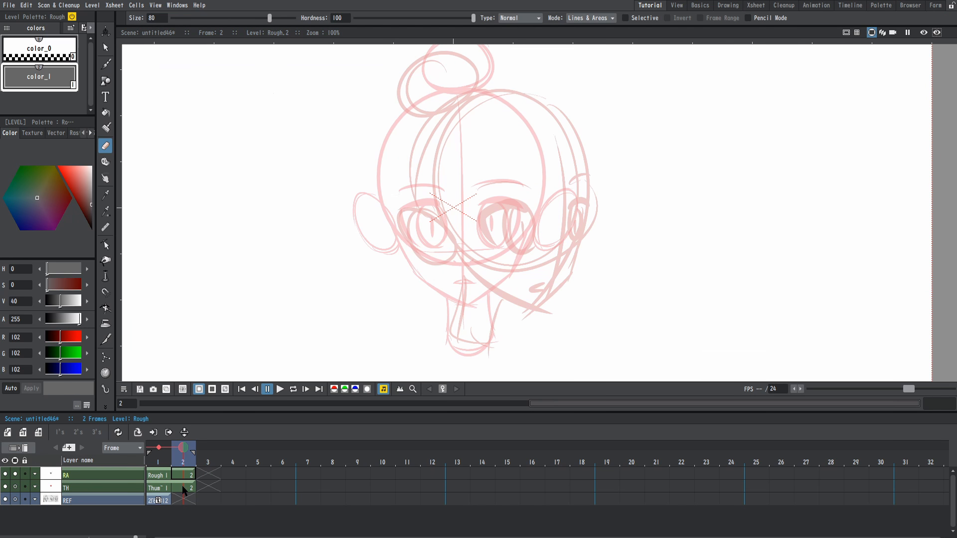
key(b)
Extend the REF layer's reference image so that it also covers frame 2.
scroll(536, 204, down, 3)
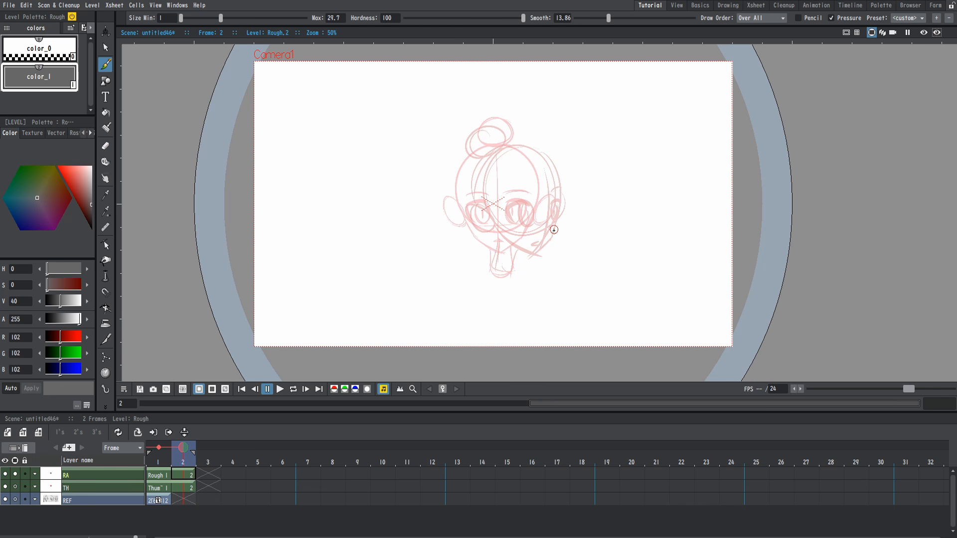
scroll(550, 265, up, 3)
drag(549, 274, 549, 318)
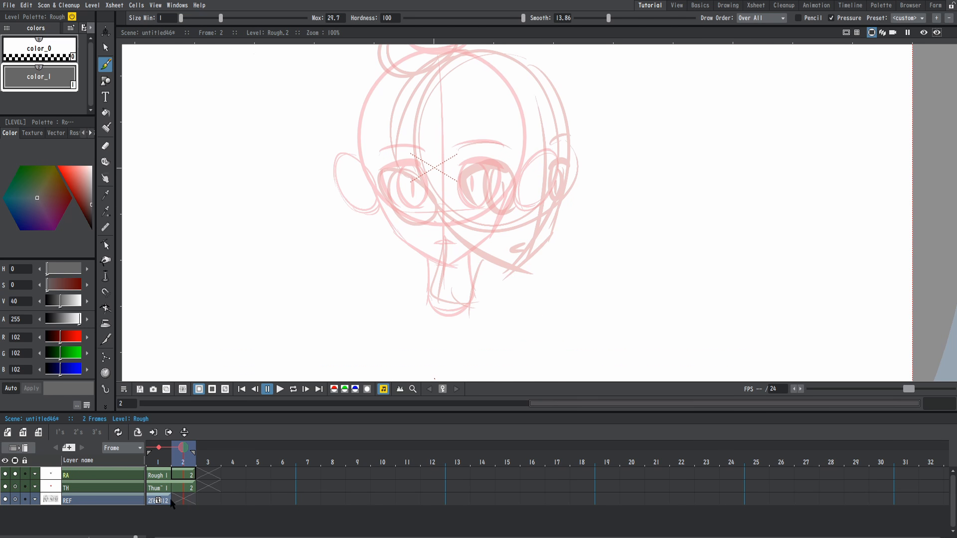
drag(505, 198, 495, 204)
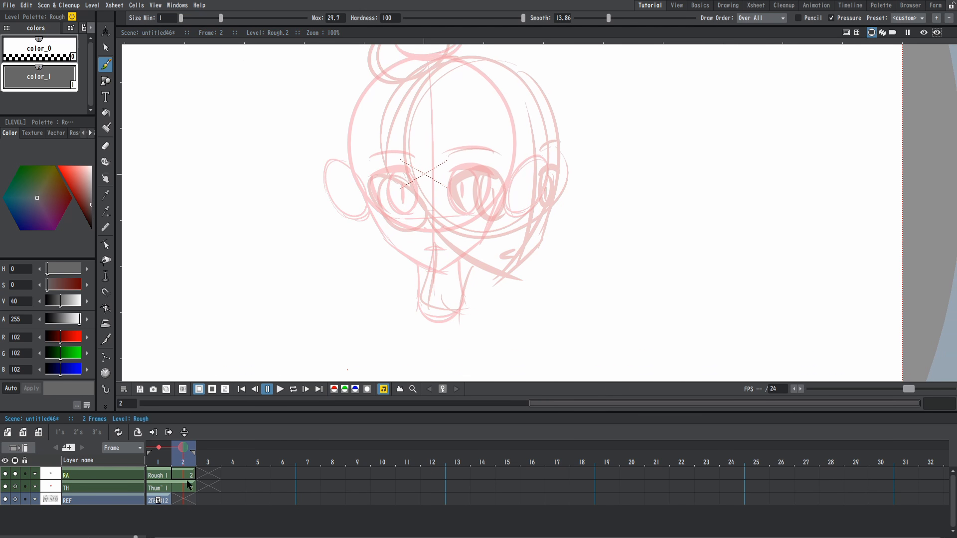
click(166, 500)
click(182, 476)
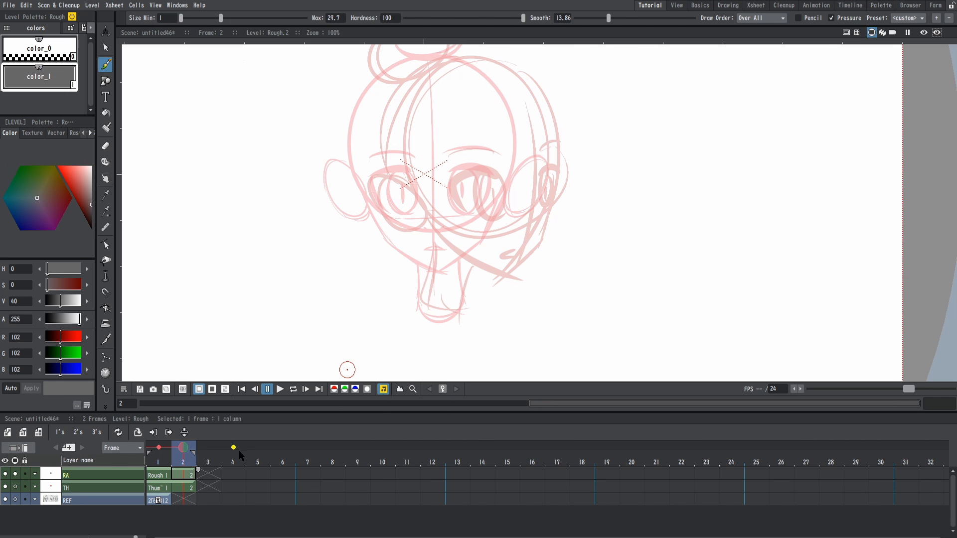
click(169, 502)
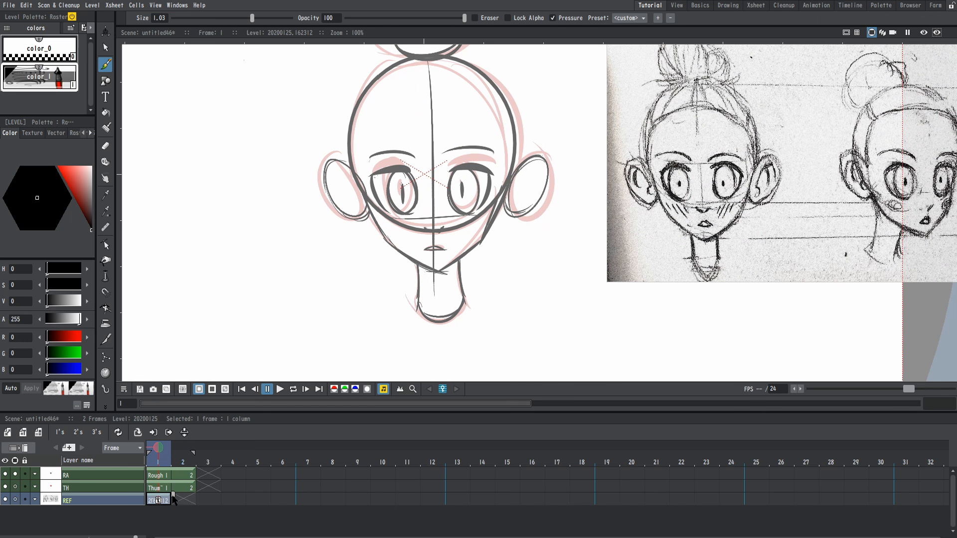
drag(182, 495, 202, 498)
scroll(506, 248, down, 2)
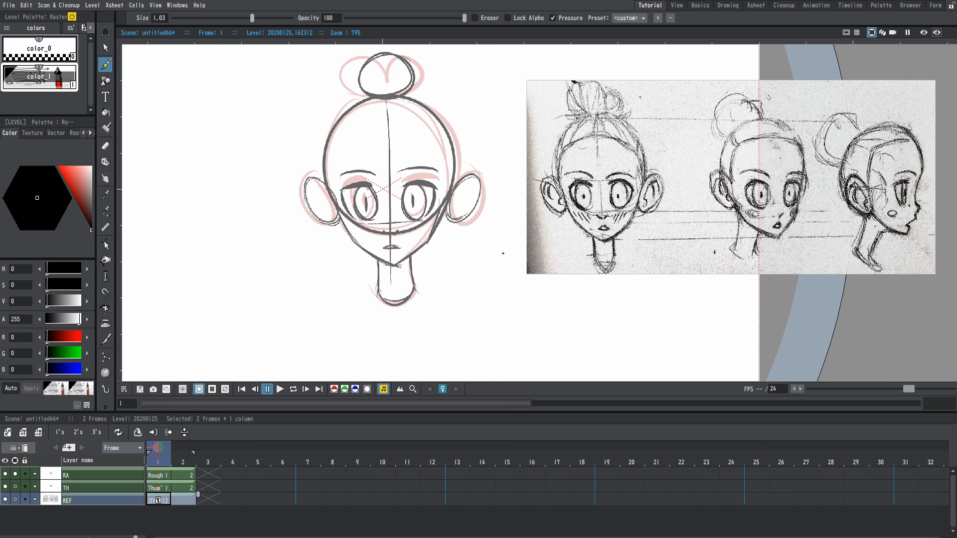
scroll(563, 226, down, 2)
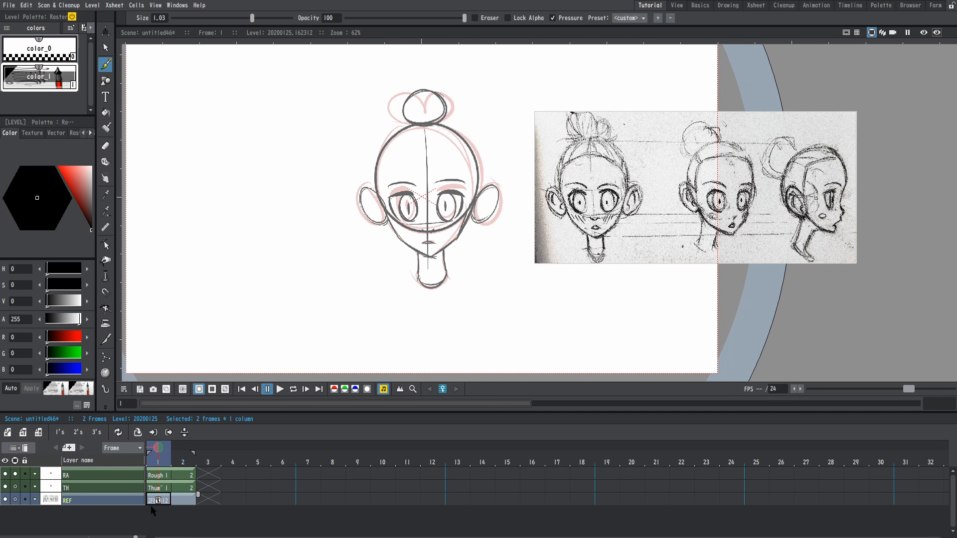
Move the REF layer's reference sketch at frame 1 to the opposite side of the drawn front-facing head.
click(158, 500)
click(105, 31)
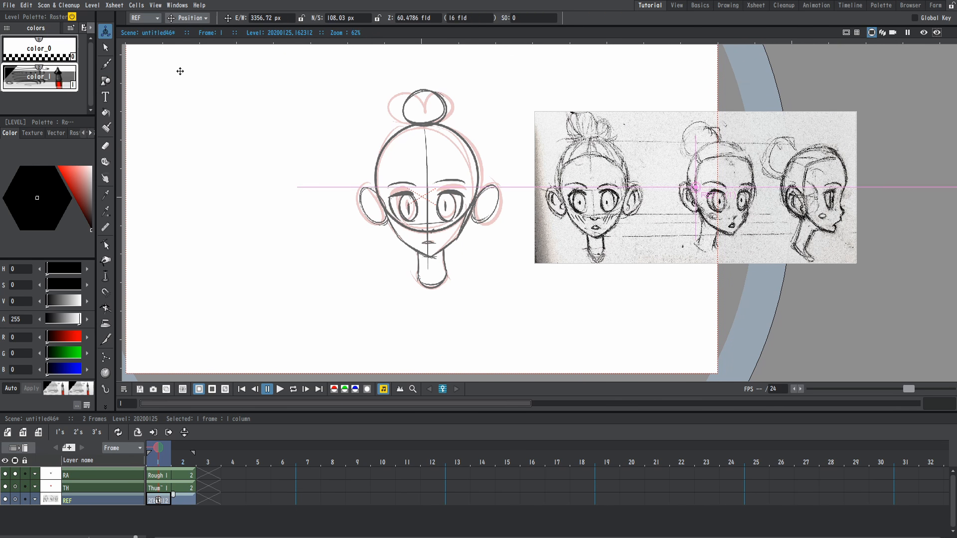
scroll(180, 71, down, 1)
drag(696, 199, 295, 196)
scroll(489, 194, up, 1)
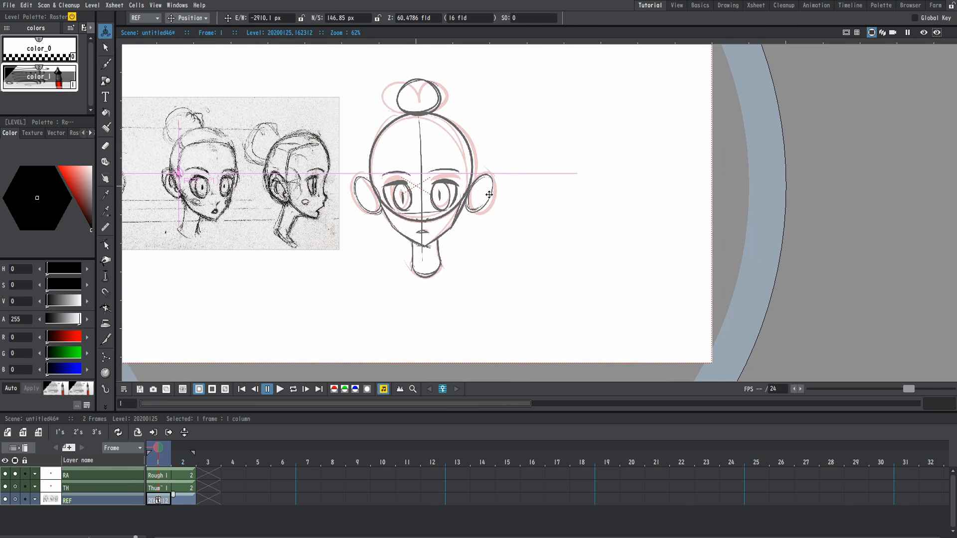
scroll(287, 138, up, 1)
drag(237, 281, 349, 283)
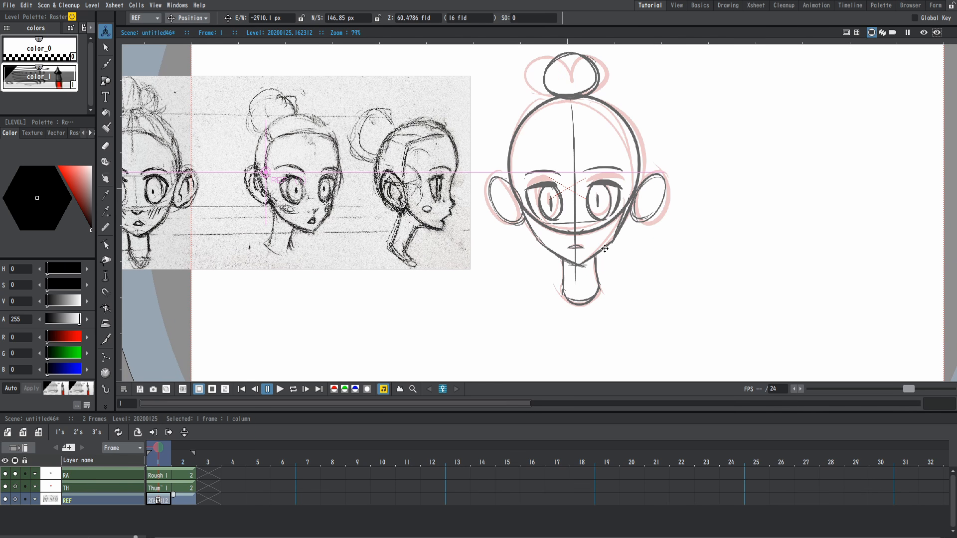
Hide the red thumbnail drawings of the TH layer from the canvas at frame 2.
click(191, 480)
scroll(628, 242, up, 1)
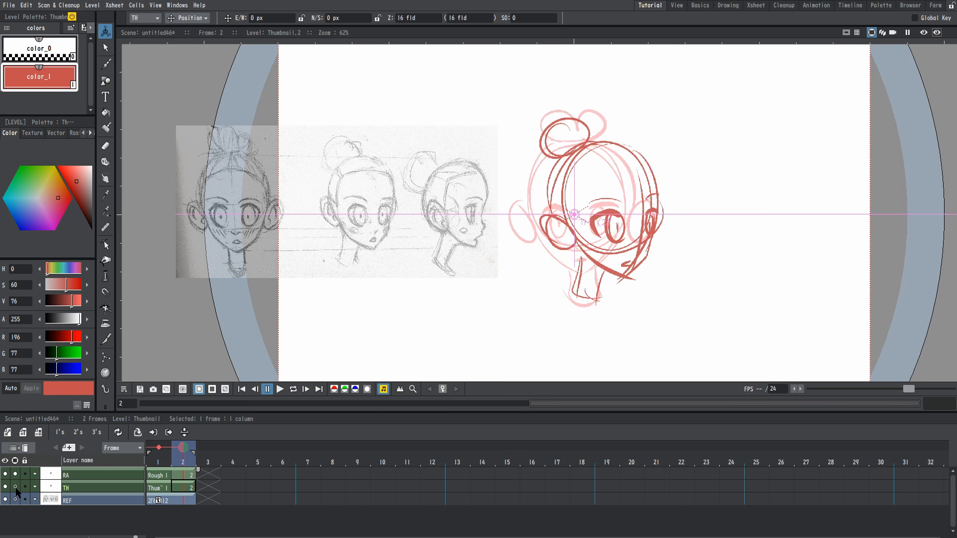
click(15, 487)
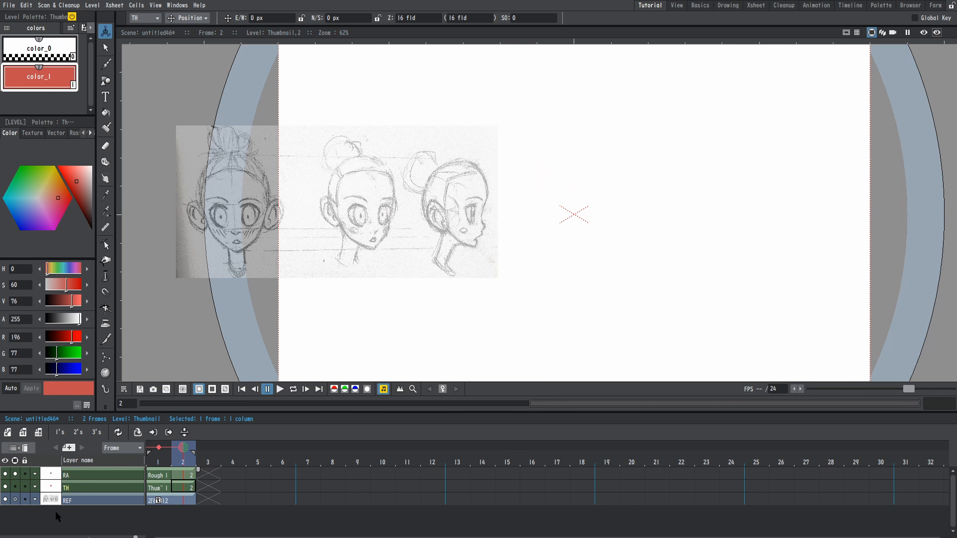
scroll(569, 256, up, 1)
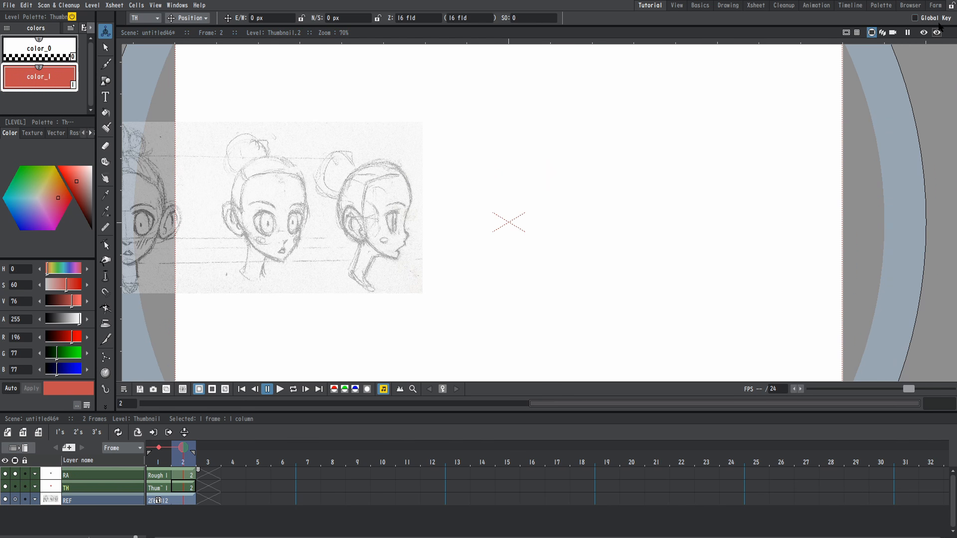
Turn off the TH layer's preview visibility and check the frame in preview mode.
click(923, 32)
click(924, 32)
click(6, 487)
click(924, 33)
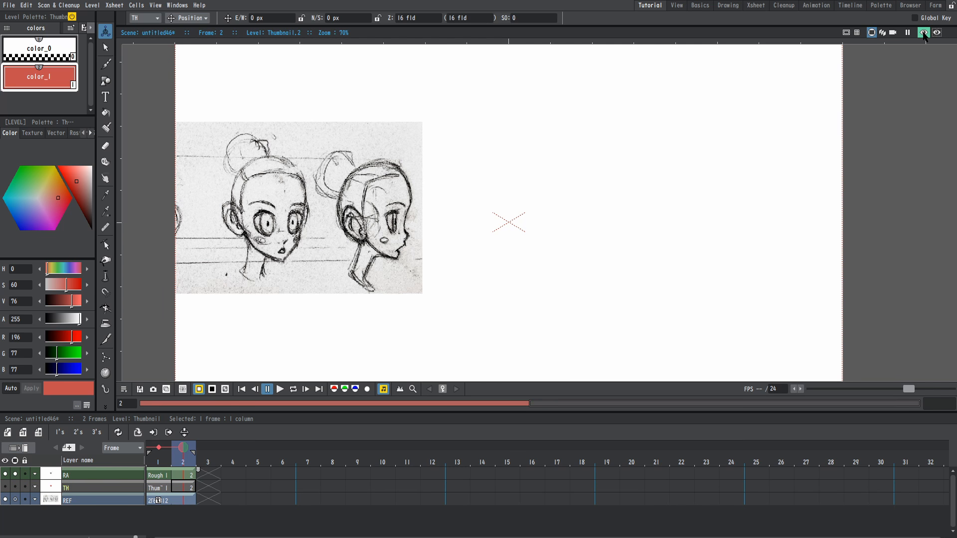
click(923, 33)
scroll(564, 238, down, 1)
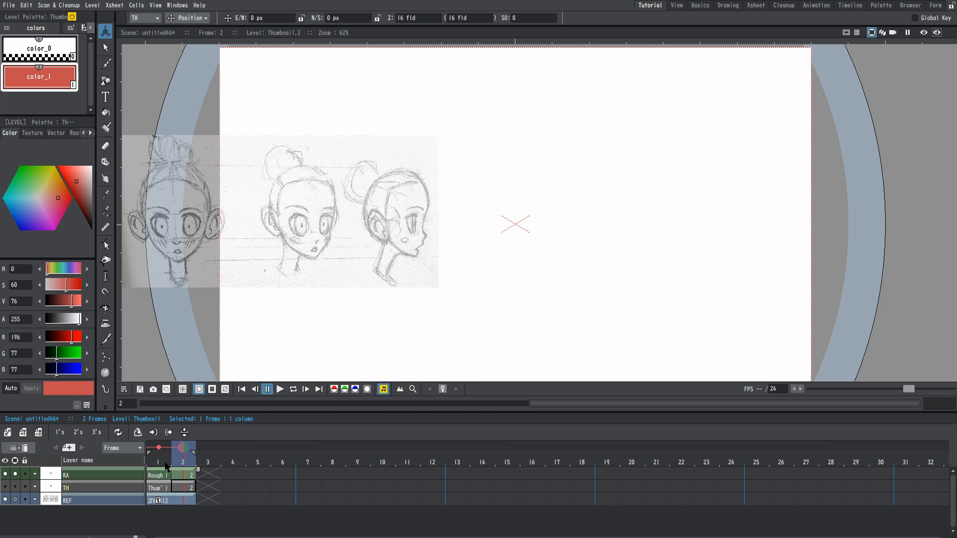
Draw the tilted hair bun of the three-quarter head on the RA layer at frame 2.
click(190, 476)
scroll(572, 230, up, 2)
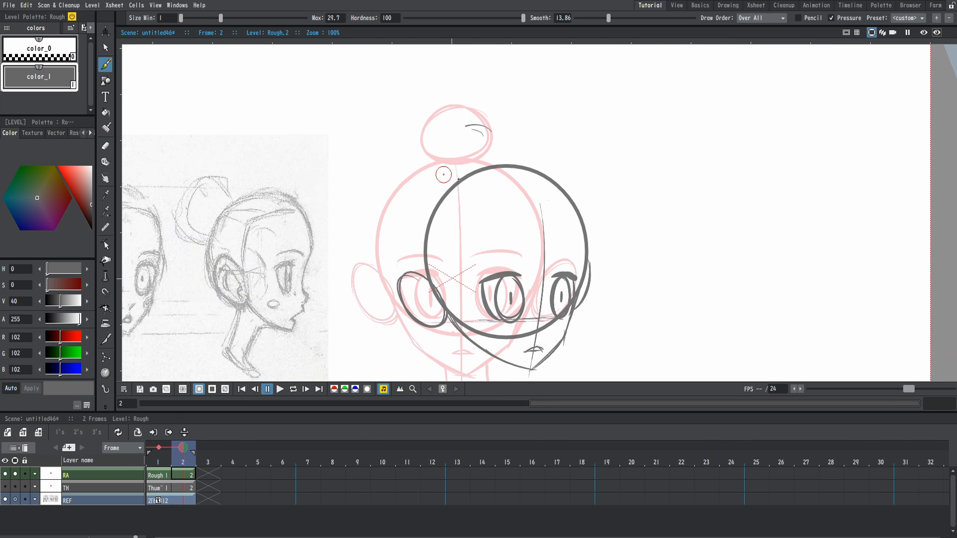
mouse_move(493, 130)
mouse_down()
mouse_move(464, 176)
mouse_move(490, 137)
mouse_up()
scroll(484, 105, down, 3)
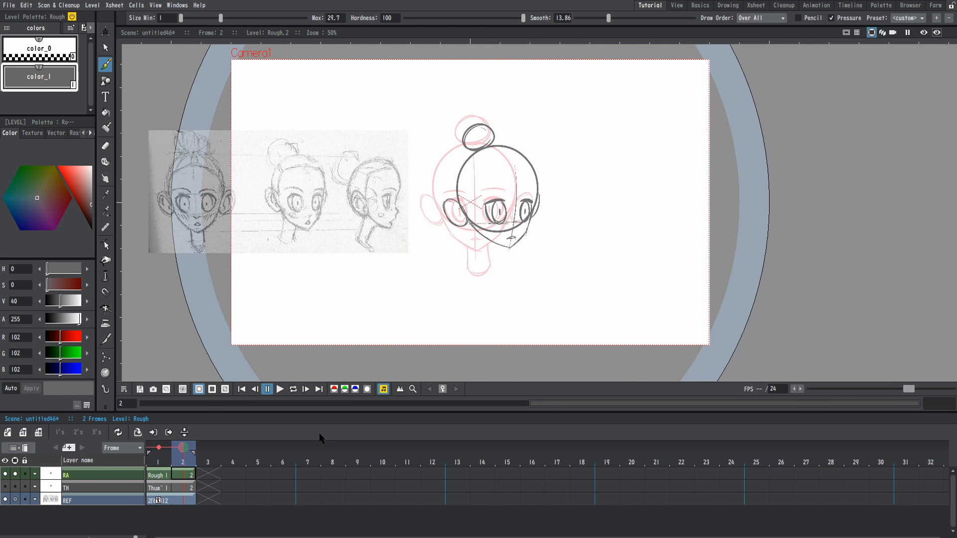
scroll(491, 301, up, 2)
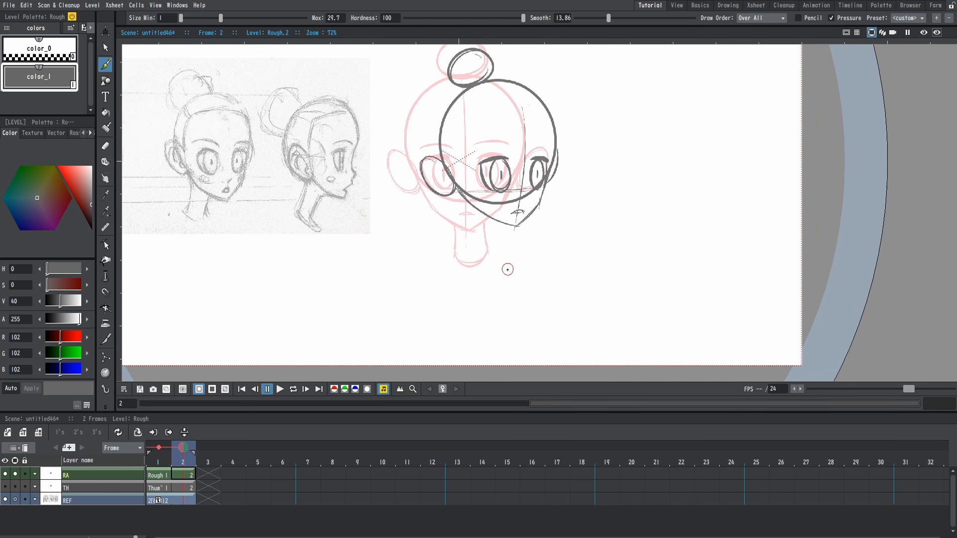
Select the whole three-quarter head on frame 2 and stretch it slightly taller at both ends.
scroll(505, 324, down, 1)
key(s)
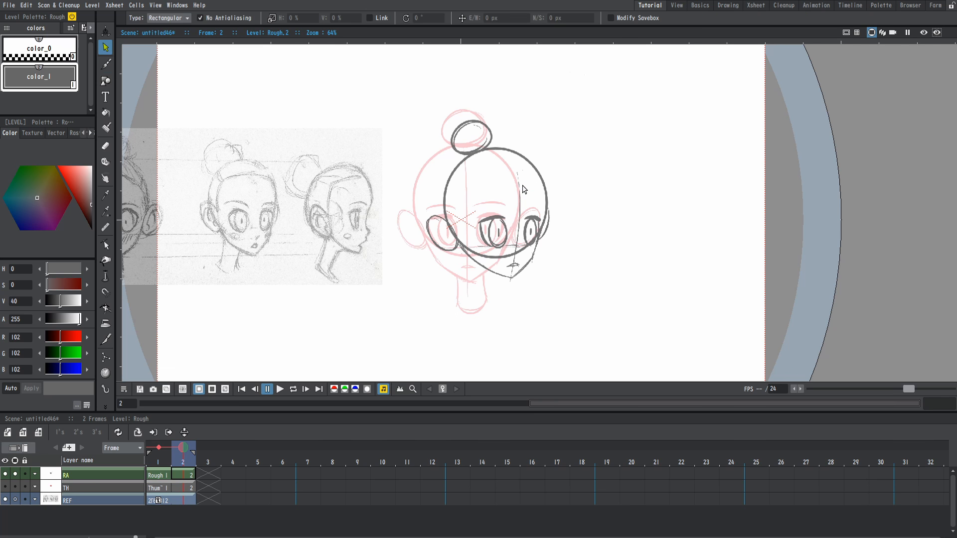
mouse_move(404, 107)
mouse_down()
mouse_move(578, 303)
mouse_move(577, 288)
mouse_up()
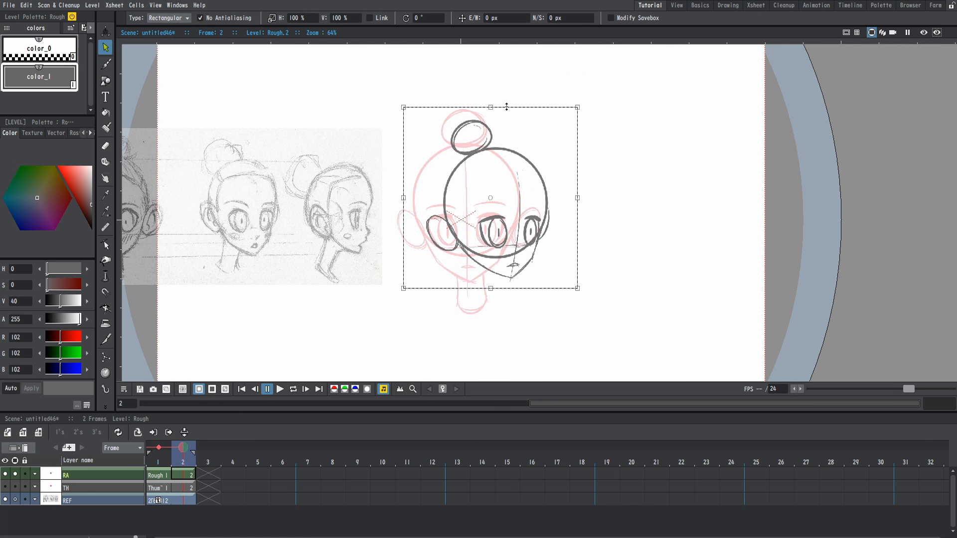
drag(491, 108, 491, 98)
drag(492, 289, 492, 294)
click(670, 273)
Compare the front and three-quarter rough poses by flipping between frames 1 and 2.
drag(560, 171, 572, 135)
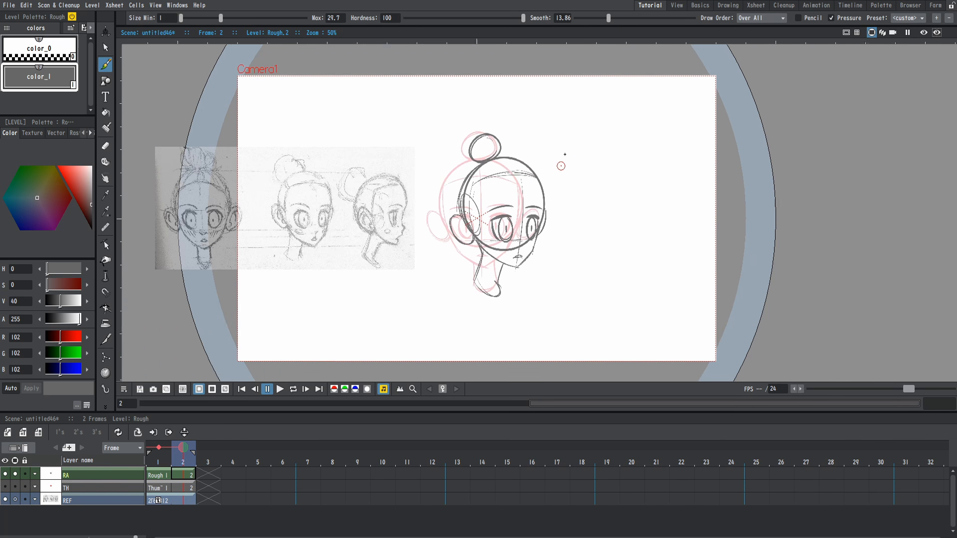
key(comma)
key(period)
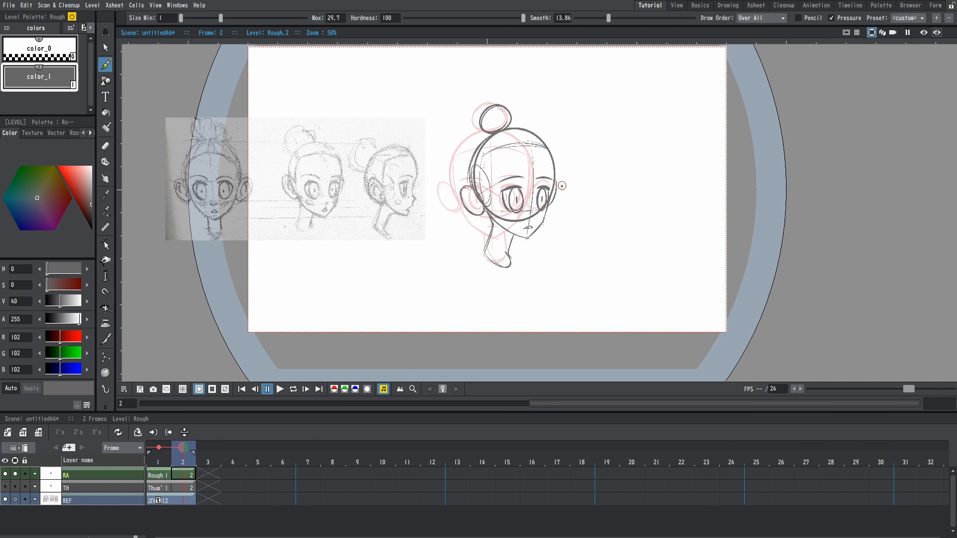
key(comma)
key(period)
key(comma)
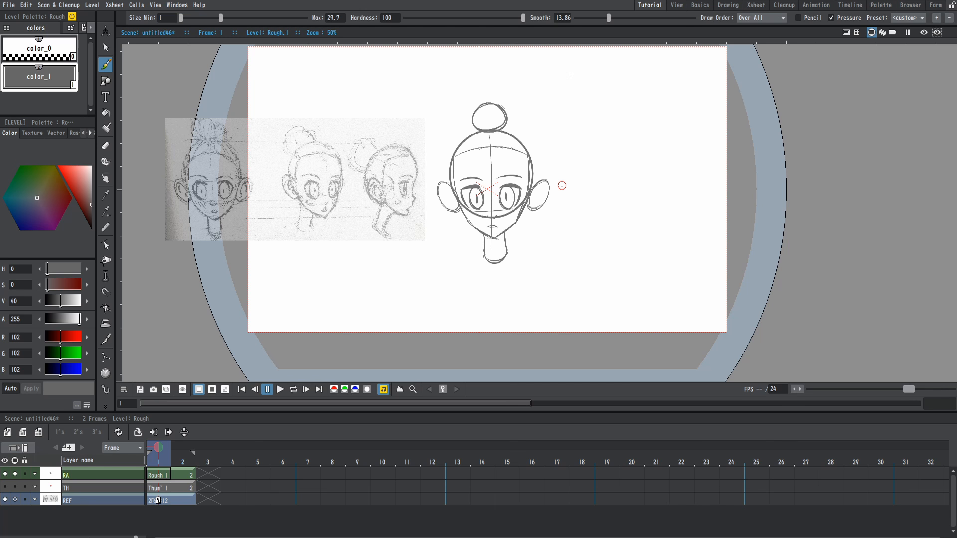
scroll(524, 131, up, 2)
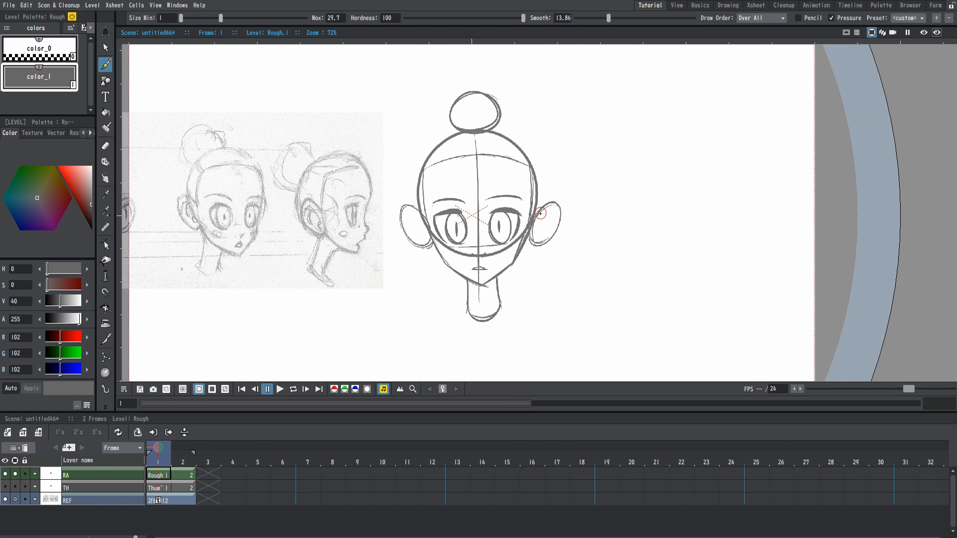
drag(536, 263, 526, 252)
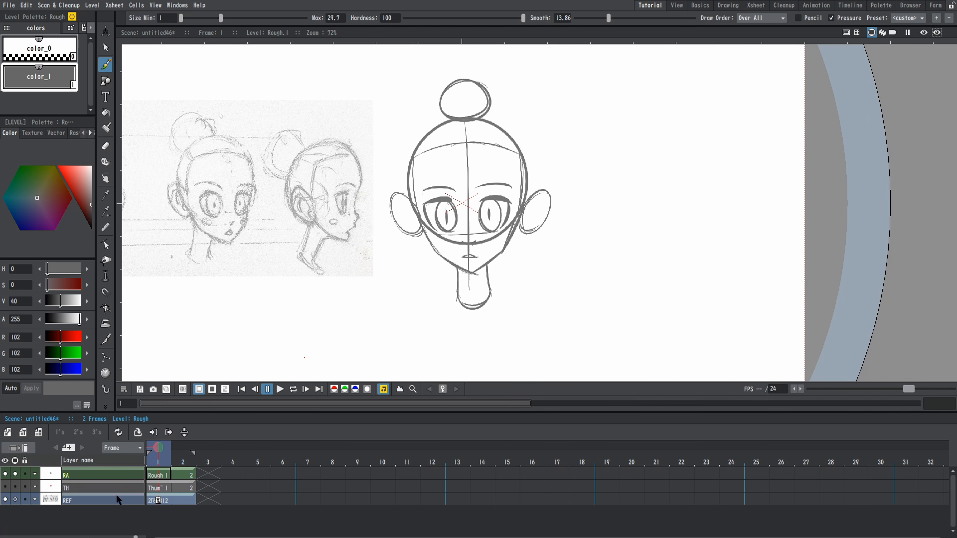
Extend the RA front pose through frame 2, shifting the three-quarter pose to frame 3, and create a blank in-between drawing at frame 2.
click(163, 477)
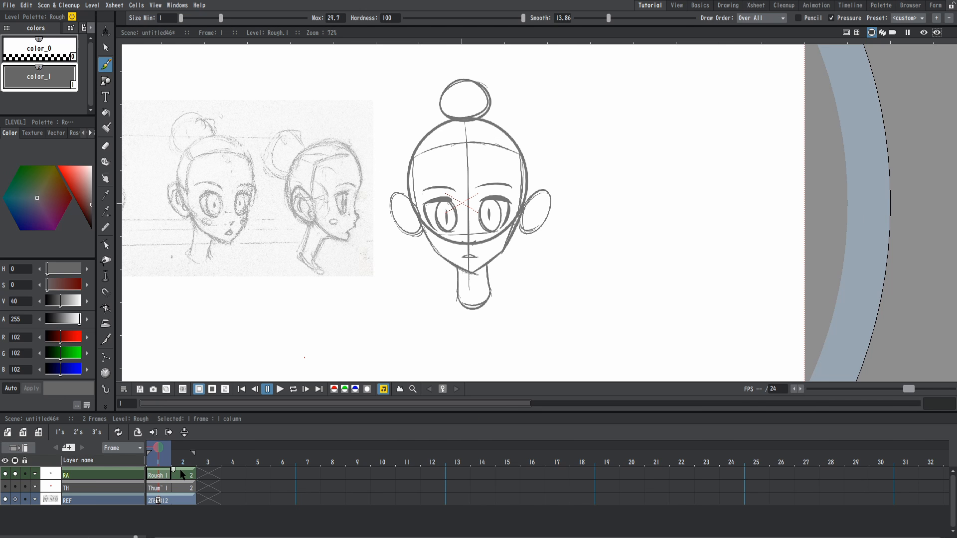
drag(195, 475, 198, 480)
click(183, 477)
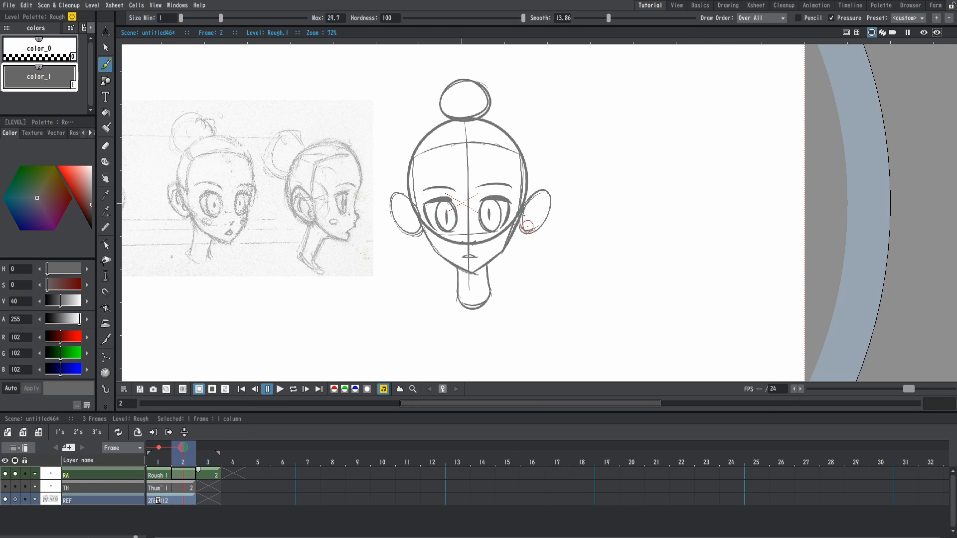
scroll(441, 224, down, 1)
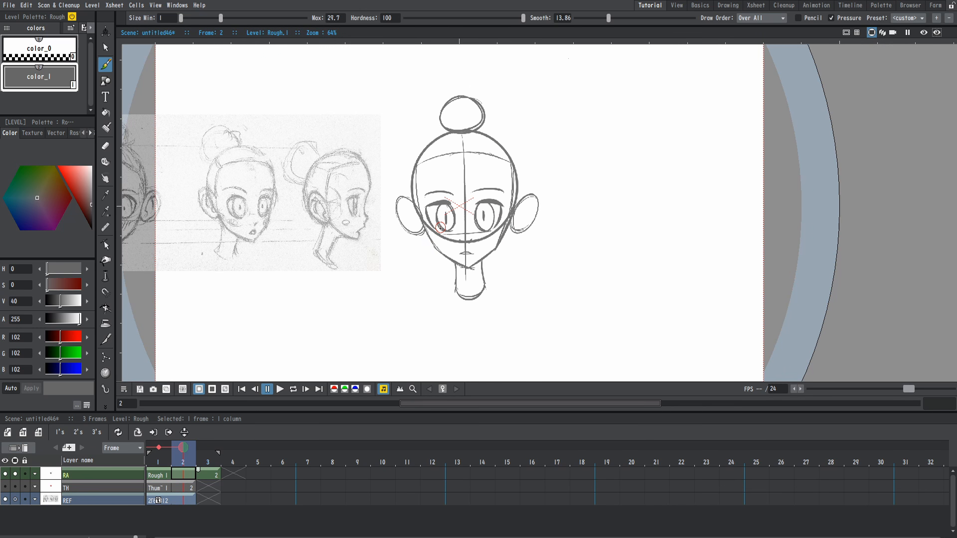
key(alt+d)
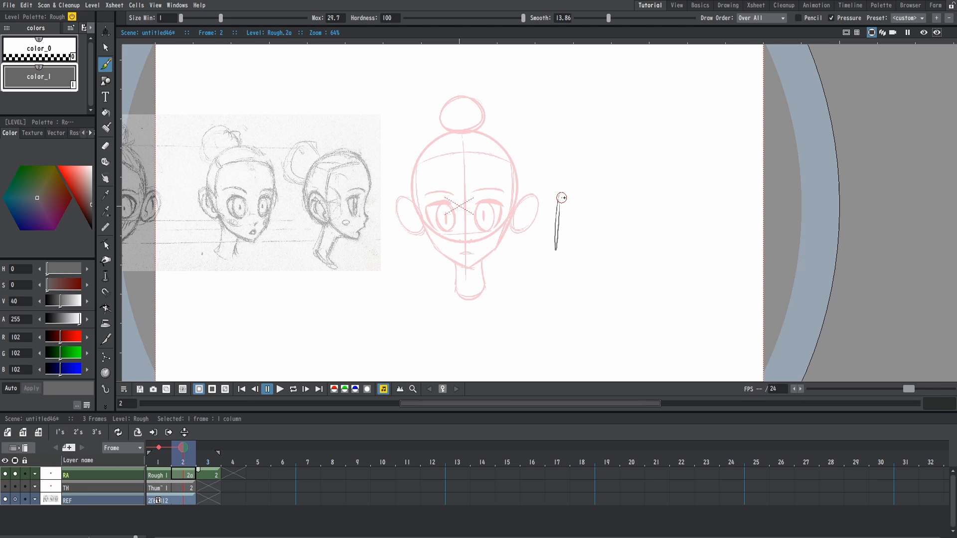
key(a)
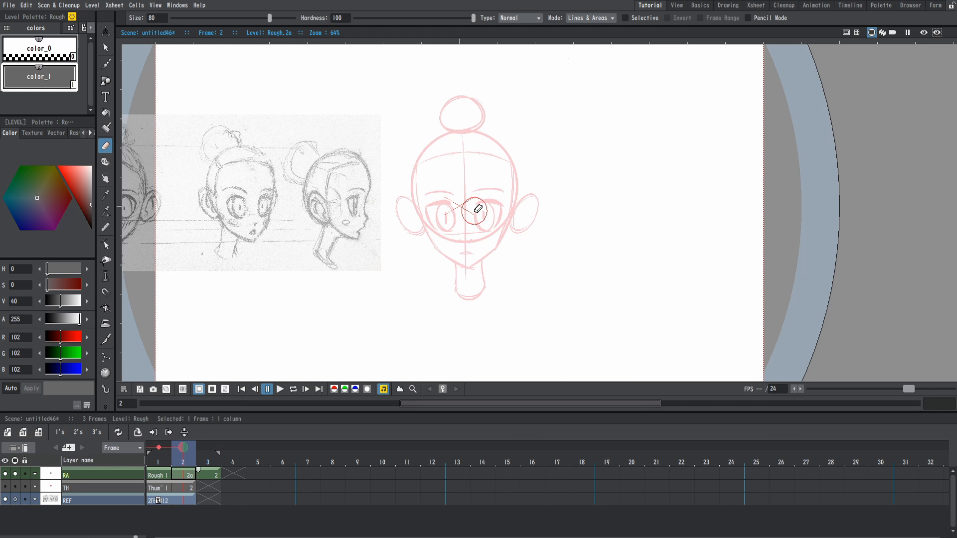
Add the frame 3 pose to the onion skin and review the Onion Skin preferences for paper thickness and frame colours.
click(209, 448)
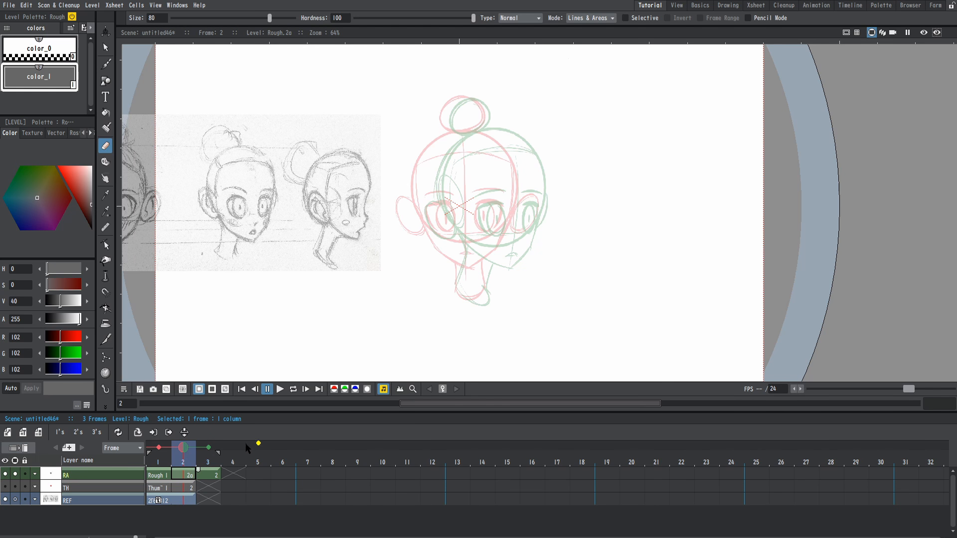
scroll(456, 199, up, 2)
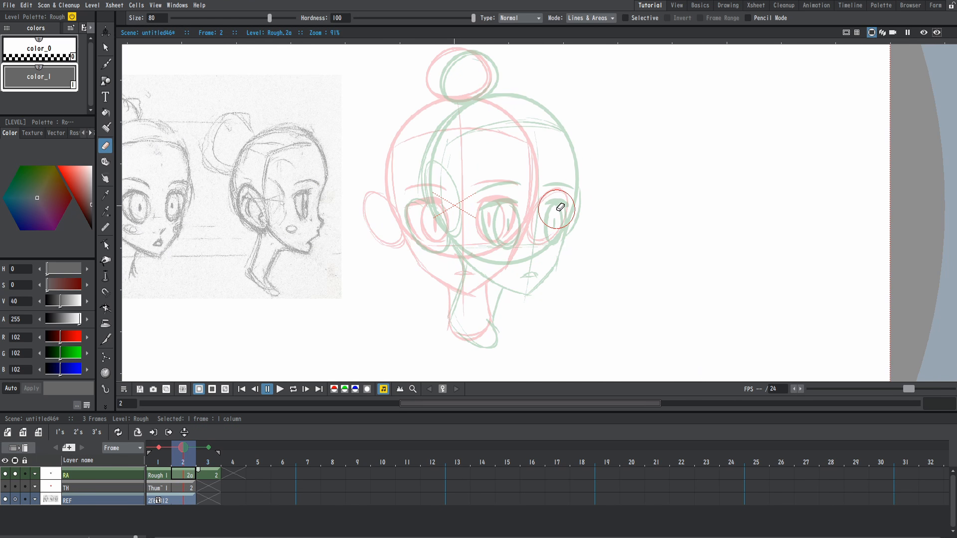
click(9, 5)
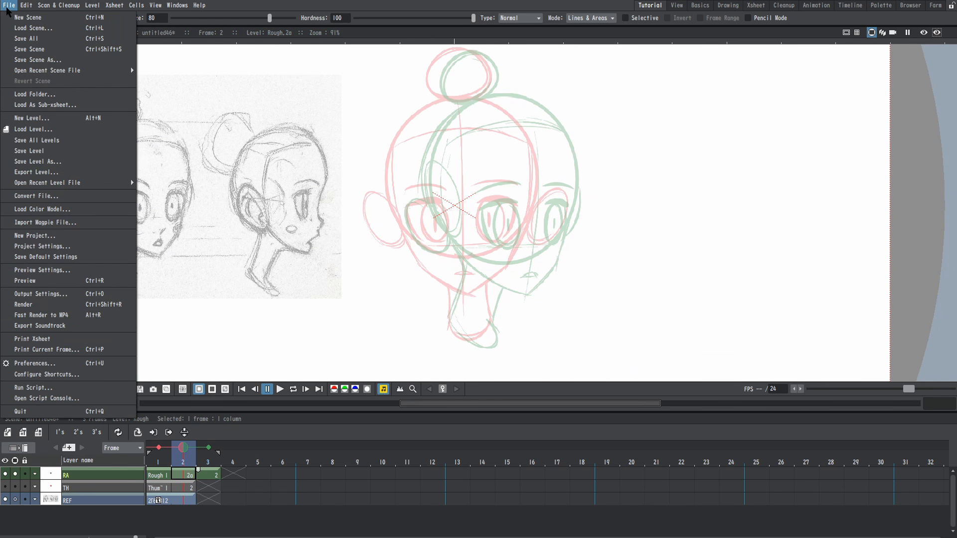
click(46, 364)
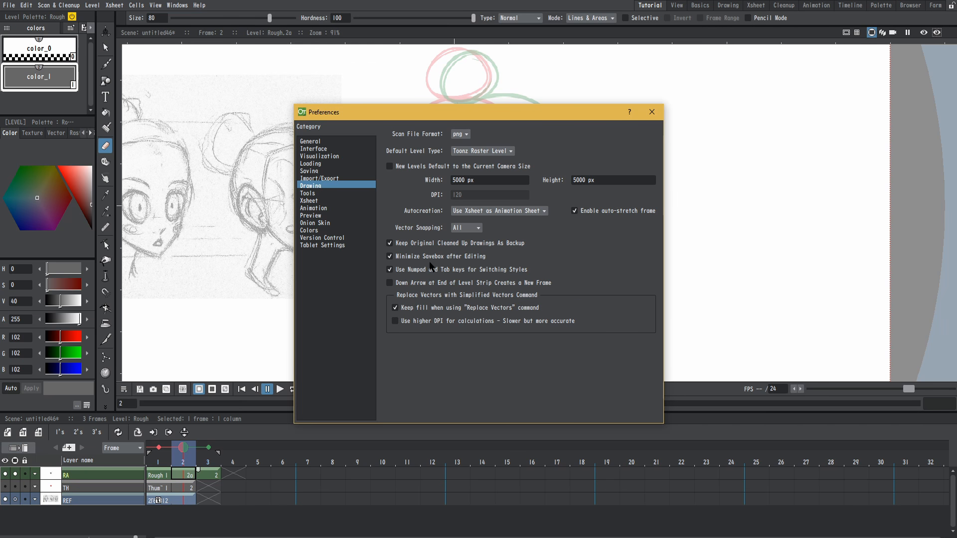
click(325, 223)
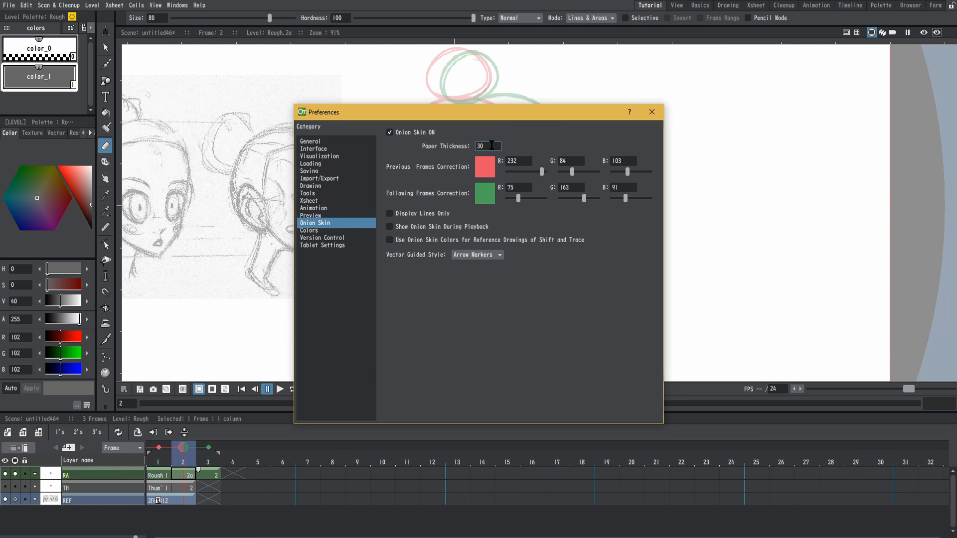
click(652, 111)
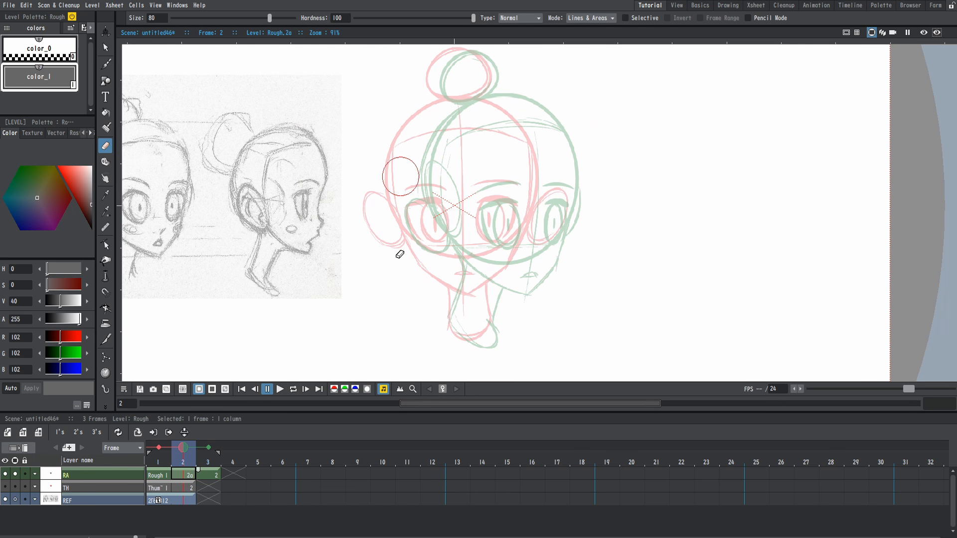
scroll(522, 230, down, 1)
scroll(513, 209, up, 1)
scroll(527, 214, down, 1)
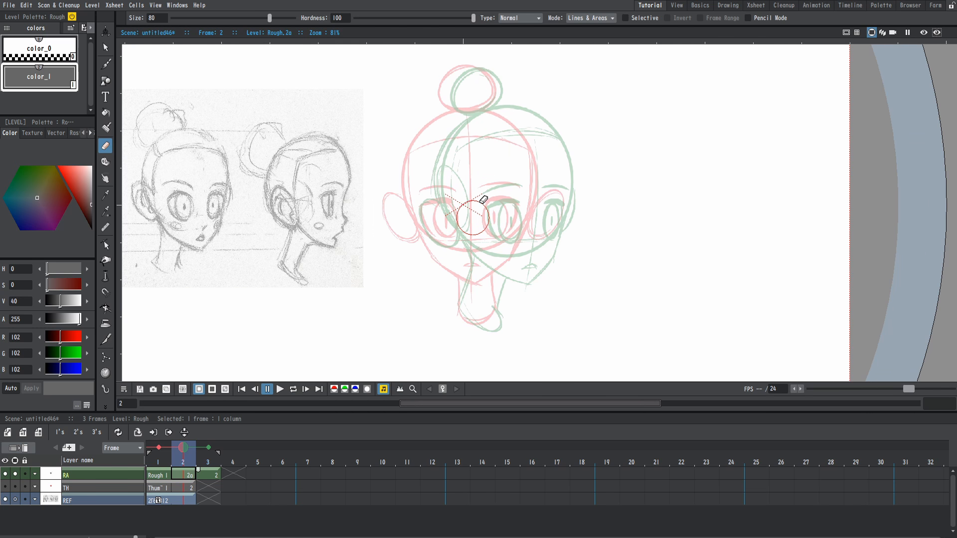
Draw a circle over the front pose's red onion-skinned skull on the blank frame 2 drawing.
key(g)
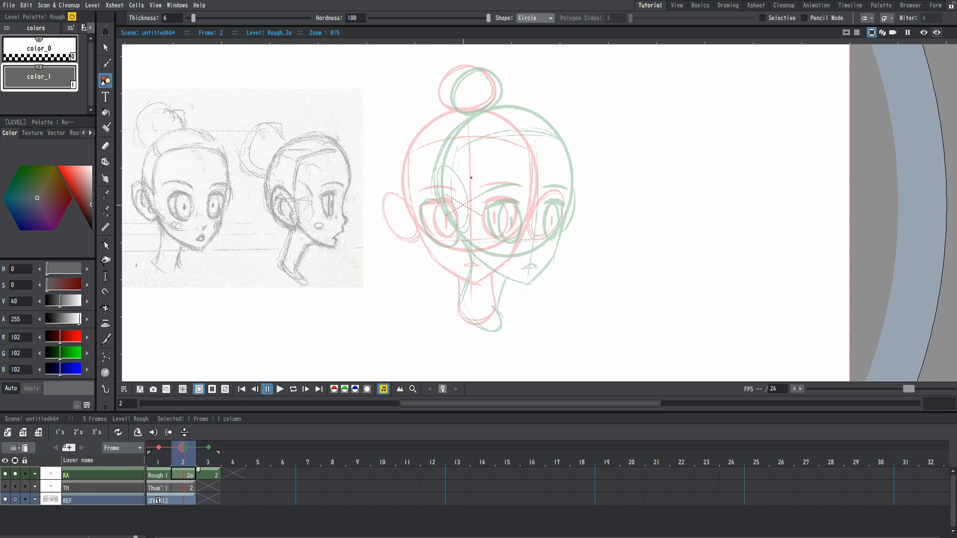
drag(468, 183, 502, 244)
key(s)
mouse_move(596, 149)
mouse_down()
mouse_move(320, 214)
mouse_move(269, 260)
mouse_up()
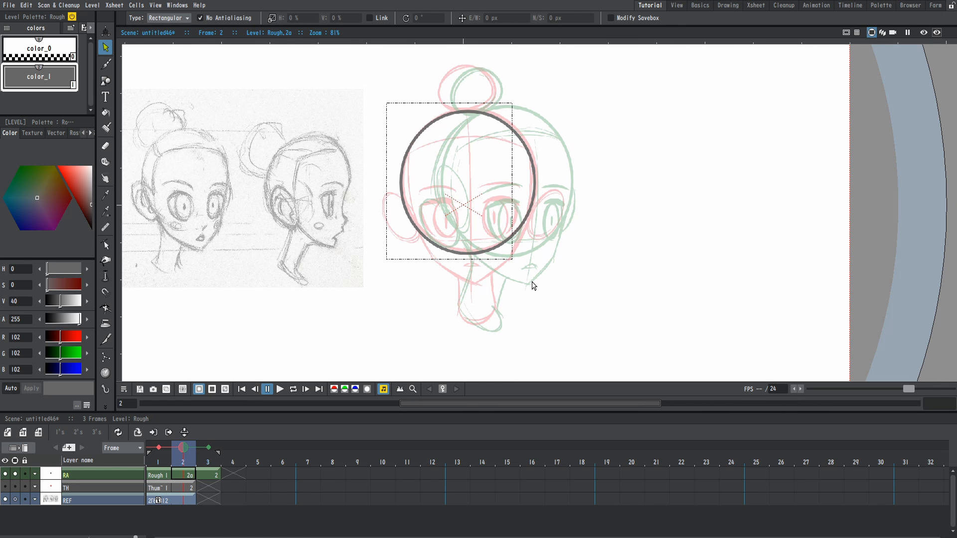
click(535, 199)
Lasso the skull circle with a Freehand selection, nudge it slightly upward and narrow it to about 95% width.
click(177, 18)
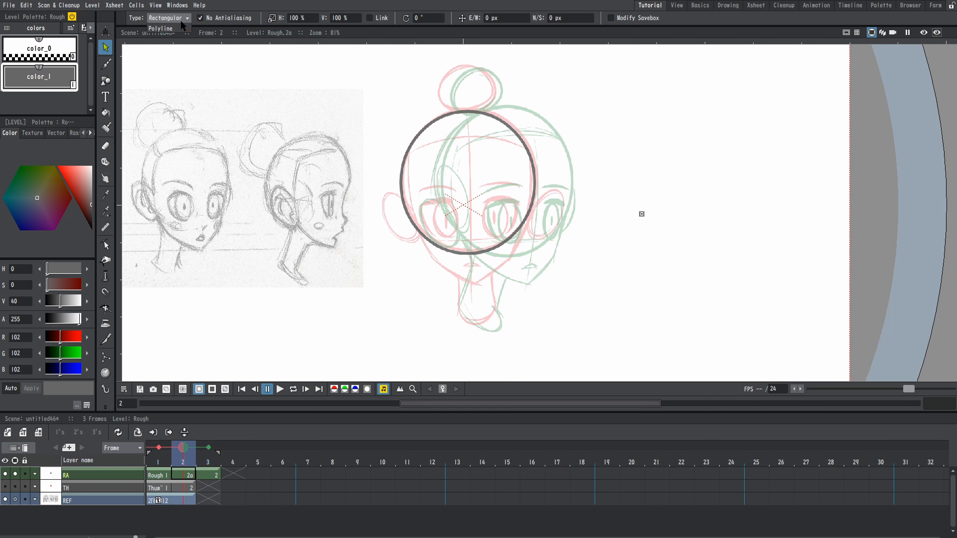
click(180, 37)
mouse_move(536, 92)
mouse_down()
mouse_move(449, 306)
mouse_move(536, 94)
mouse_up()
drag(541, 190, 544, 187)
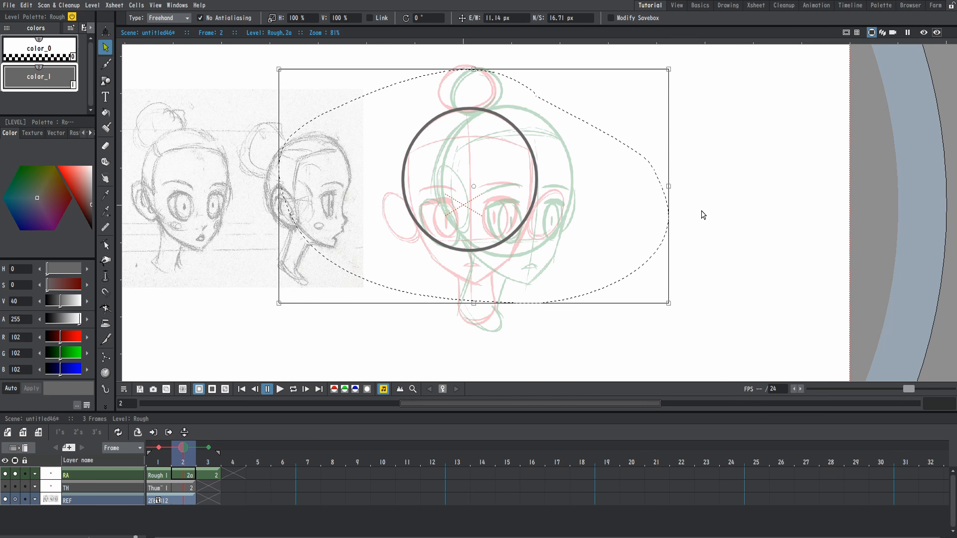
mouse_move(669, 187)
mouse_down()
mouse_move(650, 185)
mouse_move(659, 187)
mouse_up()
drag(572, 196, 572, 197)
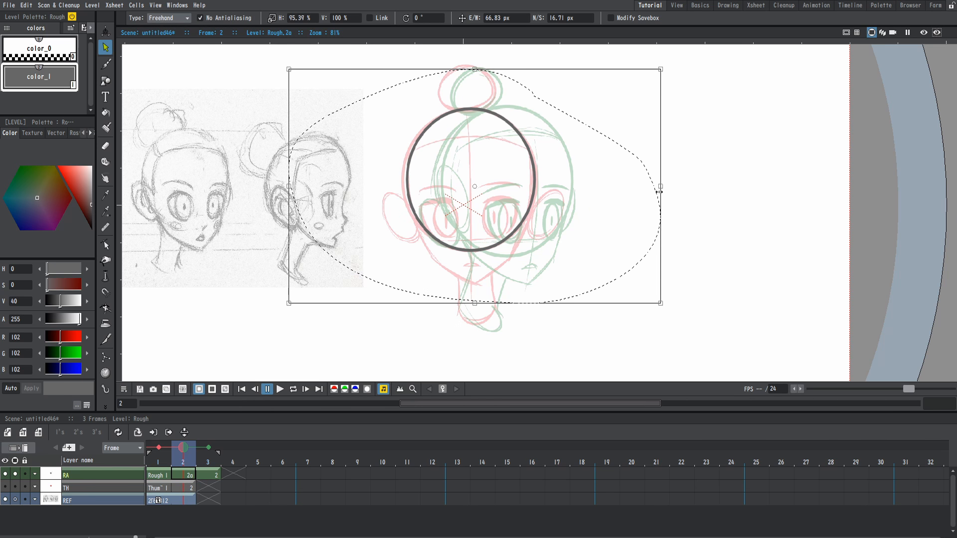
Narrow the skull circle slightly further and shift it midway between the red and green onion-skinned skulls.
drag(661, 186, 657, 185)
drag(577, 199, 588, 196)
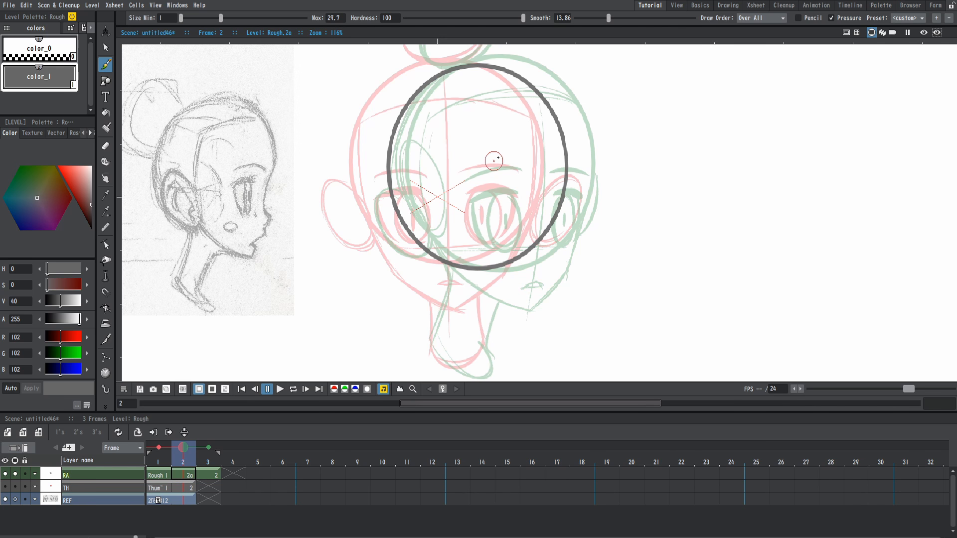
drag(513, 125, 490, 152)
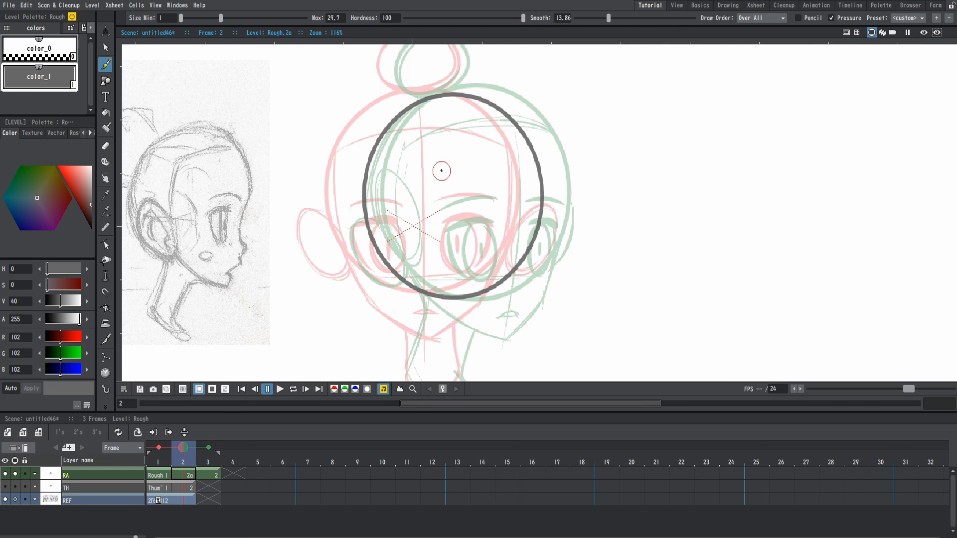
Trace the face centre lines of the front and three-quarter poses over their onion-skinned guides on frame 2.
mouse_move(420, 113)
mouse_down()
mouse_move(425, 319)
mouse_move(420, 290)
mouse_move(421, 308)
mouse_up()
key(ctrl+z)
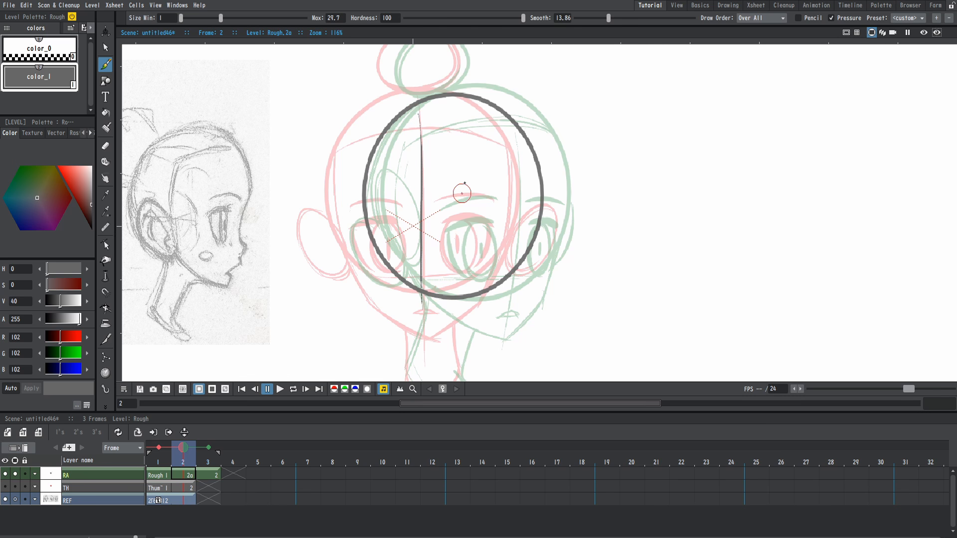
drag(520, 133, 516, 326)
key(ctrl+z)
drag(519, 136, 499, 348)
key(ctrl+z)
drag(520, 114, 506, 314)
key(ctrl+z)
drag(519, 120, 505, 342)
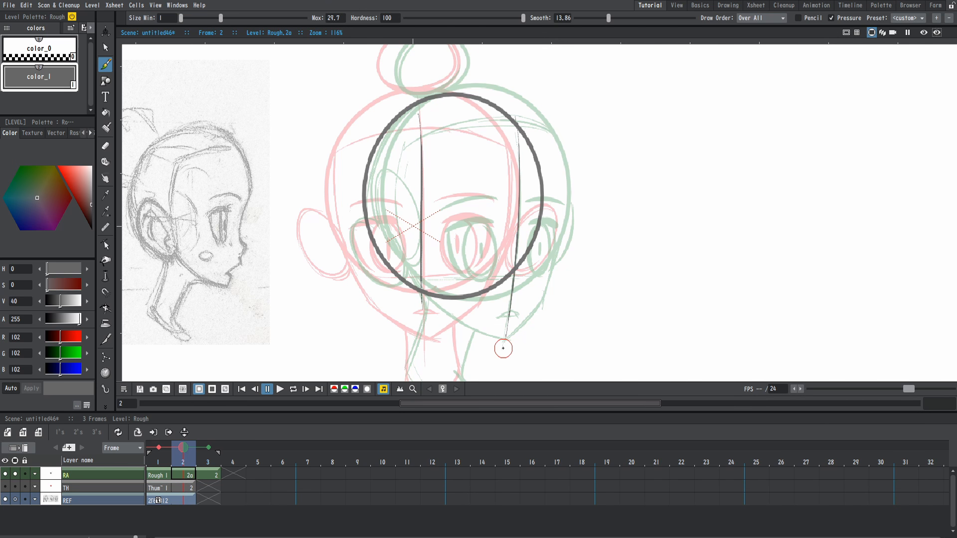
Draw the in-between's own vertical face centre line midway between the two traced centre lines.
drag(470, 120, 471, 330)
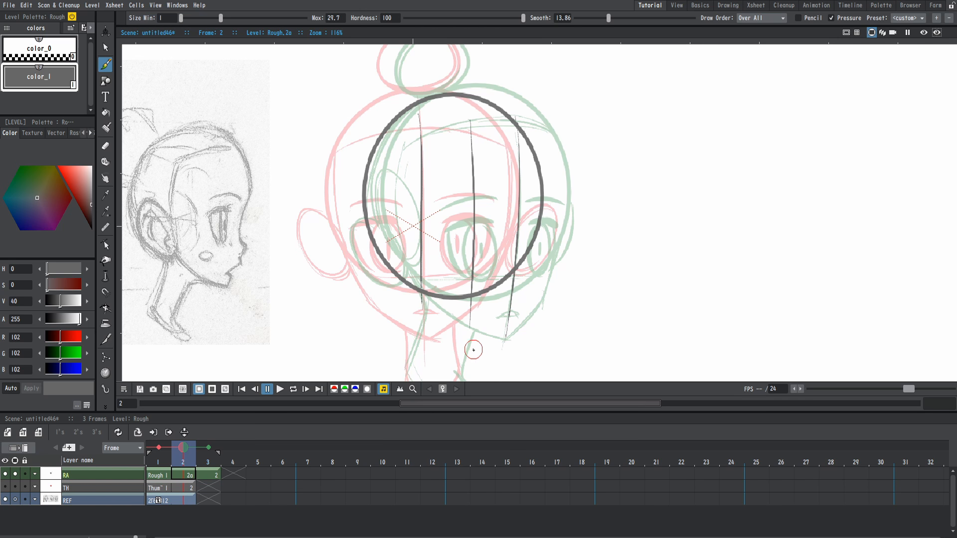
key(ctrl+z)
mouse_move(470, 117)
mouse_down()
mouse_move(473, 343)
mouse_move(469, 171)
mouse_move(467, 331)
mouse_up()
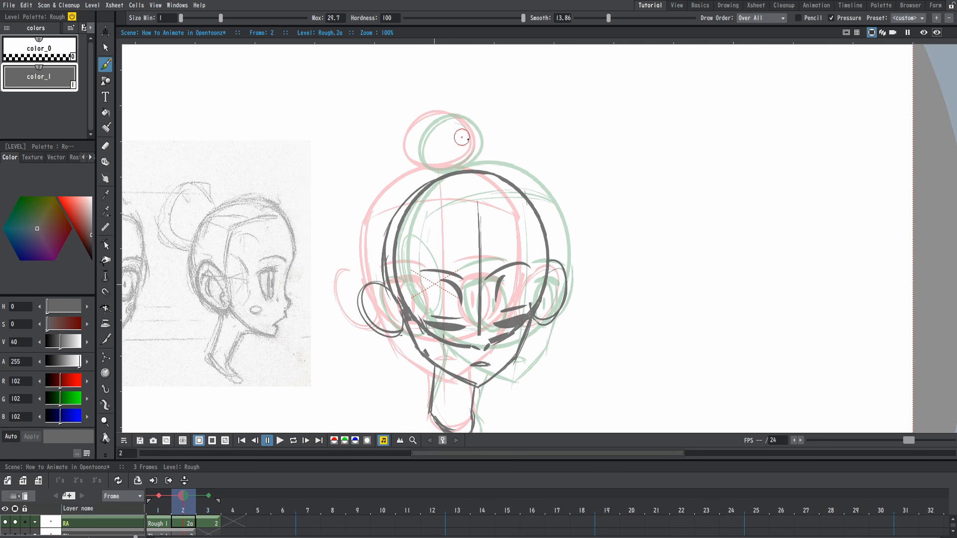
Sketch the in-between's hair bun between the two onion-skinned buns, undoing the stray strokes.
drag(430, 125, 471, 135)
key(ctrl+z)
mouse_move(427, 175)
mouse_down()
mouse_move(476, 134)
mouse_move(418, 142)
mouse_move(476, 151)
mouse_move(470, 130)
mouse_move(427, 166)
mouse_move(472, 131)
mouse_move(417, 144)
mouse_move(462, 148)
mouse_move(457, 172)
mouse_move(472, 158)
mouse_move(426, 126)
mouse_move(466, 169)
mouse_move(470, 143)
mouse_up()
key(ctrl+z)
key(ctrl+z)
Try a curved chin arc across the poses on frame 1 with frame 3 added to the onion skin, and undo the arc.
key(Left)
key(Right)
key(Right)
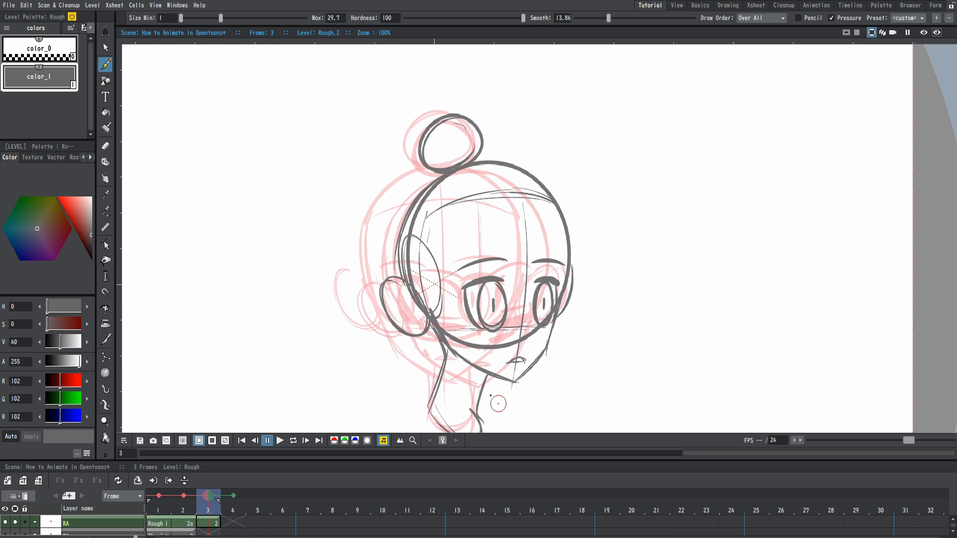
key(Left)
key(Left)
drag(424, 375, 520, 361)
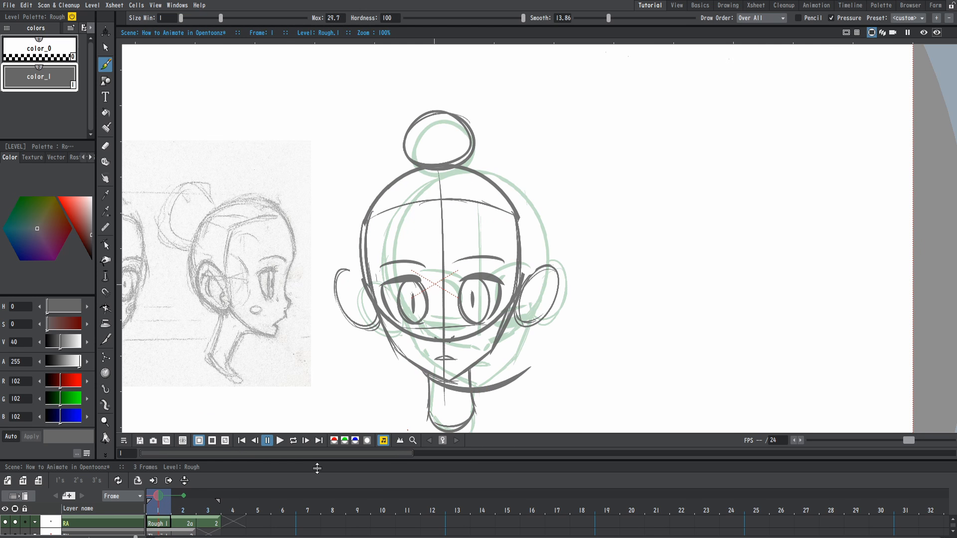
click(208, 495)
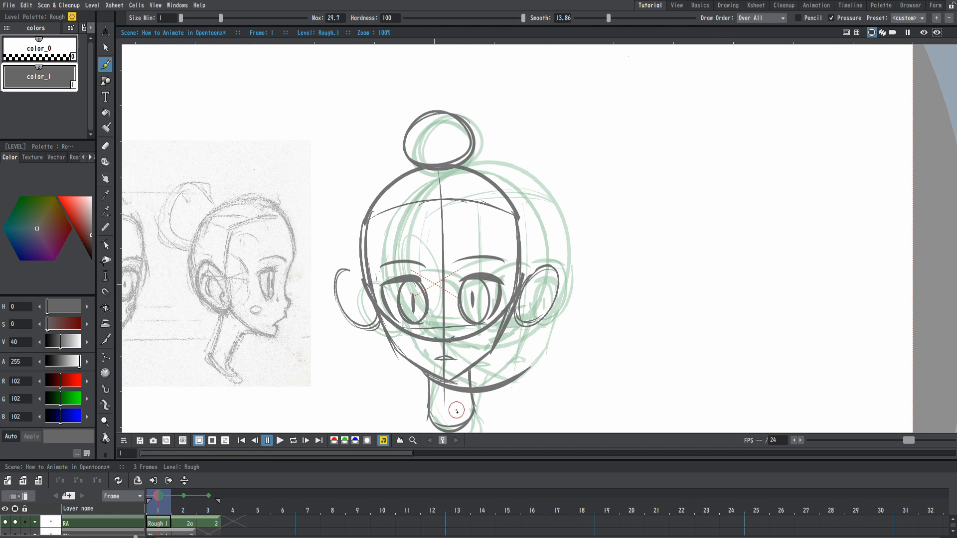
key(ctrl+z)
drag(571, 327, 542, 272)
key(Right)
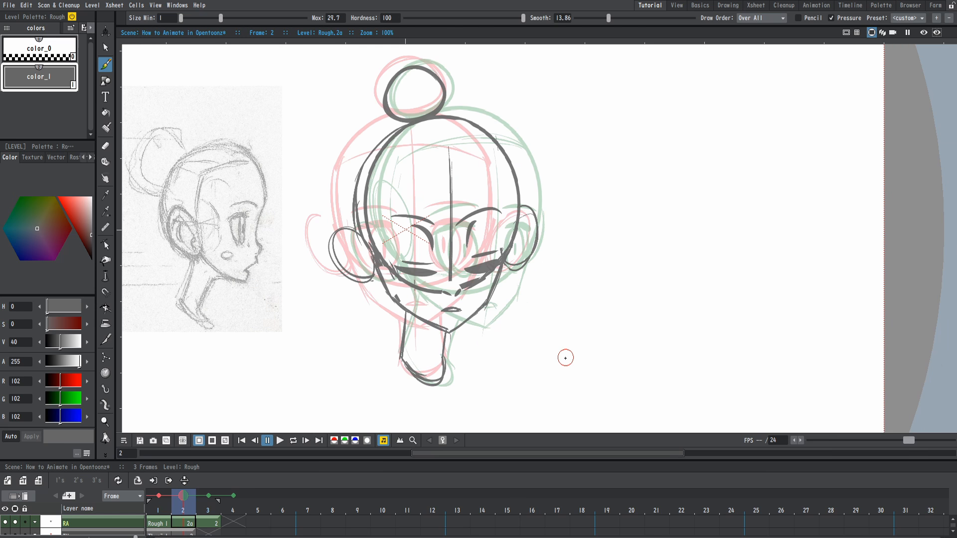
Flip through the three poses, try another arc across the chins on frame 1 and undo it.
key(Right)
key(Left)
key(Left)
key(Right)
key(Right)
key(Left)
key(Left)
mouse_move(405, 319)
mouse_down()
mouse_move(518, 318)
mouse_move(489, 328)
mouse_move(514, 320)
mouse_up()
key(ctrl+z)
key(ctrl+z)
Flip back and forth through frames 1 to 3 to review how the head moves through the in-between.
key(Right)
key(Right)
key(Left)
key(Right)
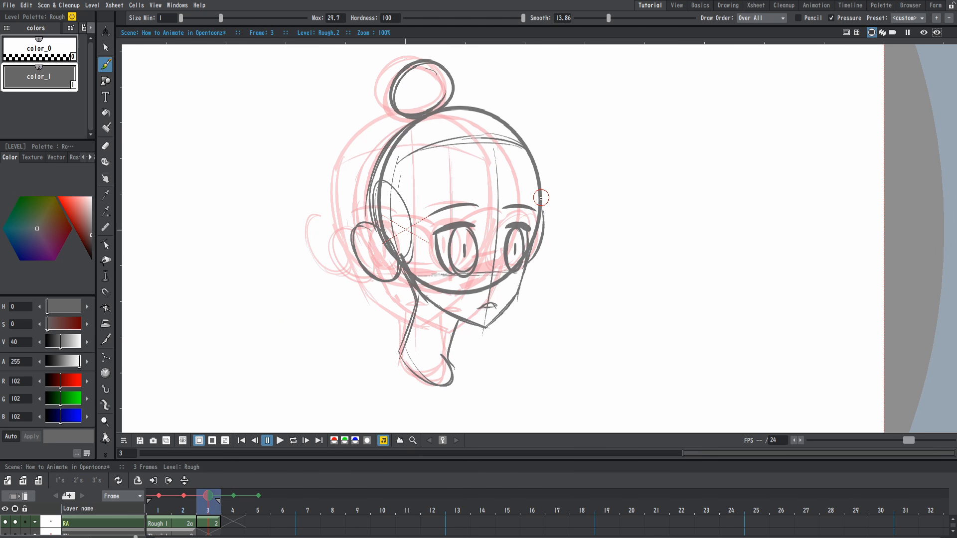
key(Left)
key(Left)
key(Right)
key(Right)
key(Left)
key(Left)
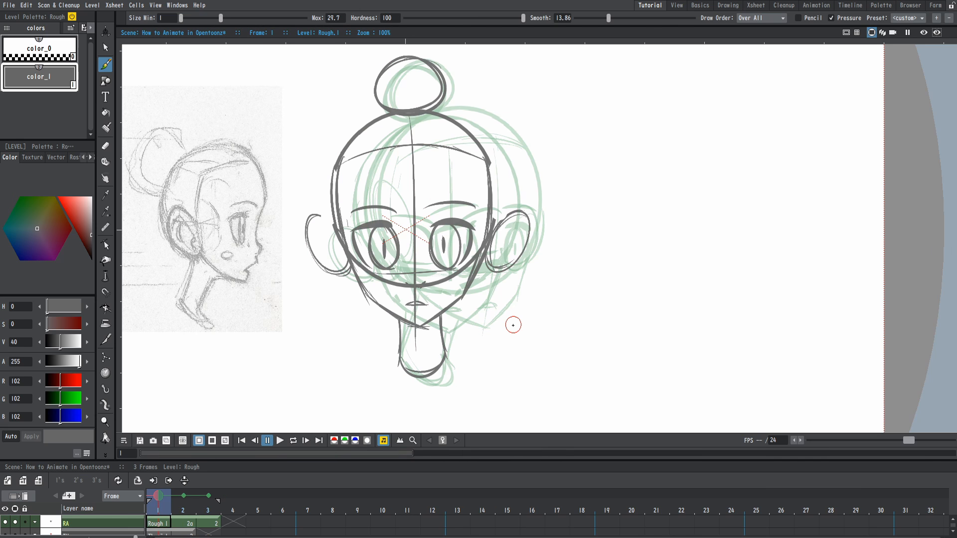
key(Right)
key(Left)
key(Right)
key(Right)
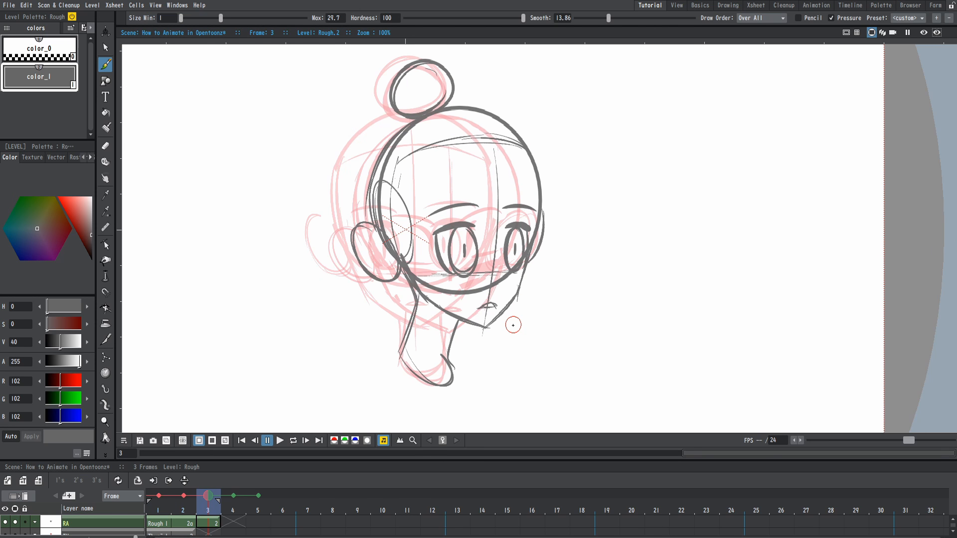
key(Left)
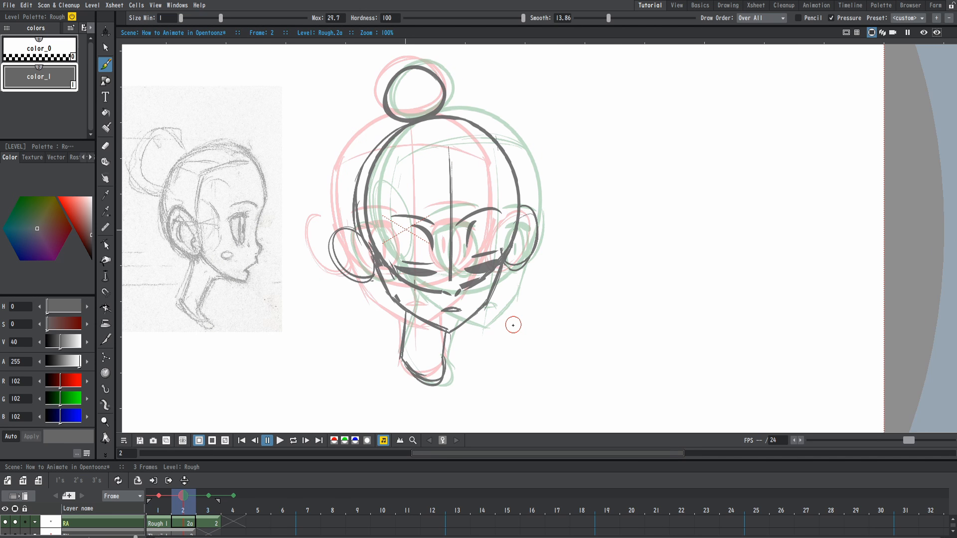
Extend the RA front pose through frame 2, shifting the following poses to frames 3 and 4, and create a blank drawing at frame 2.
drag(477, 218, 514, 166)
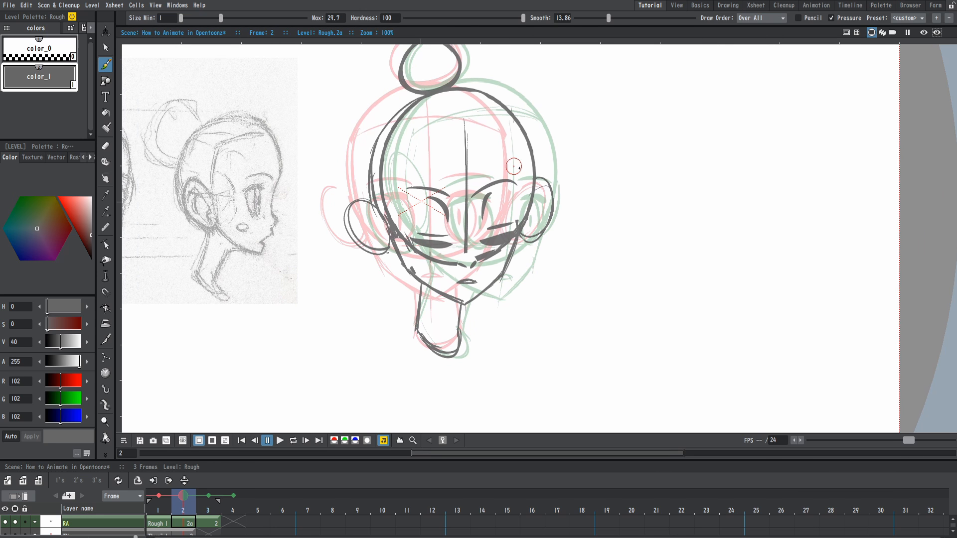
click(165, 533)
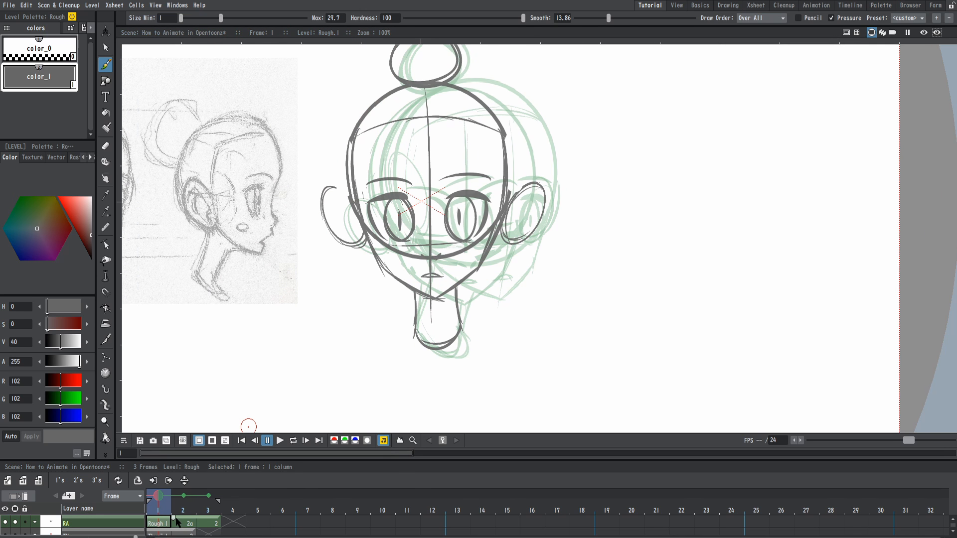
drag(195, 523, 197, 527)
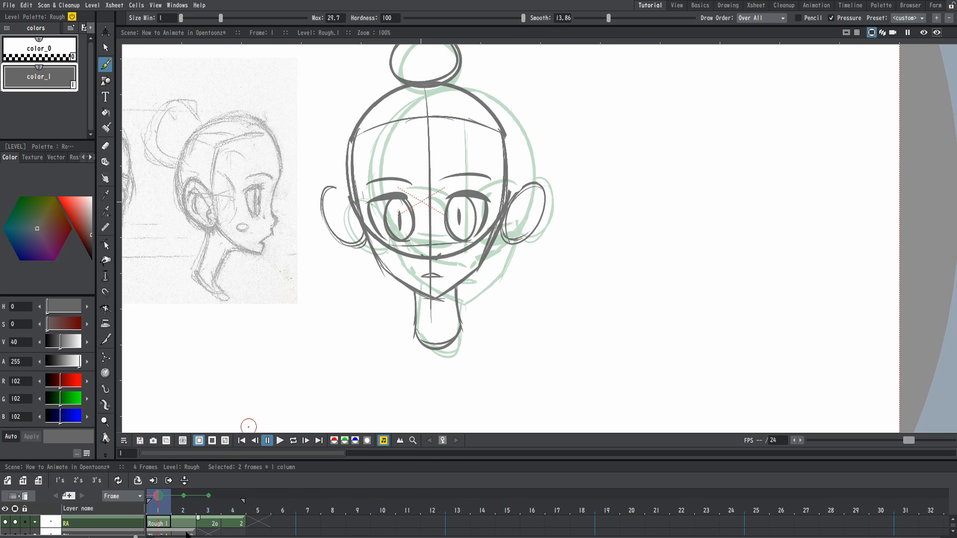
click(191, 526)
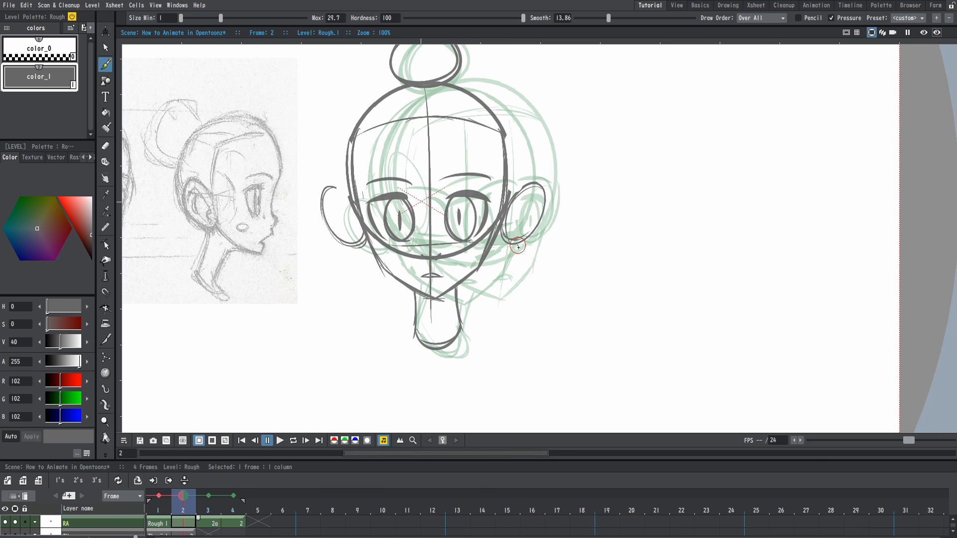
key(alt+d)
Remove frame 4 from the onion skin and draw a circle over the front pose's red skull on frame 2.
key(e)
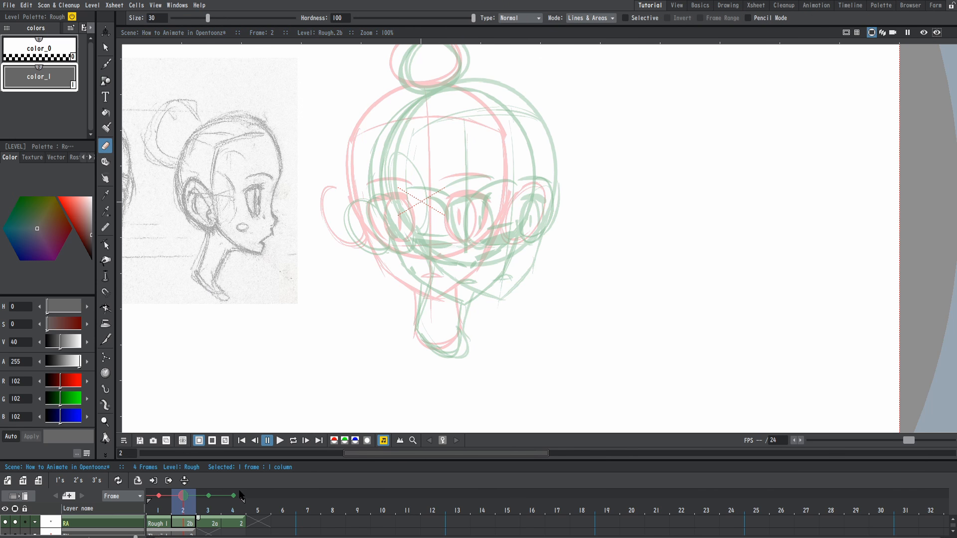
click(234, 496)
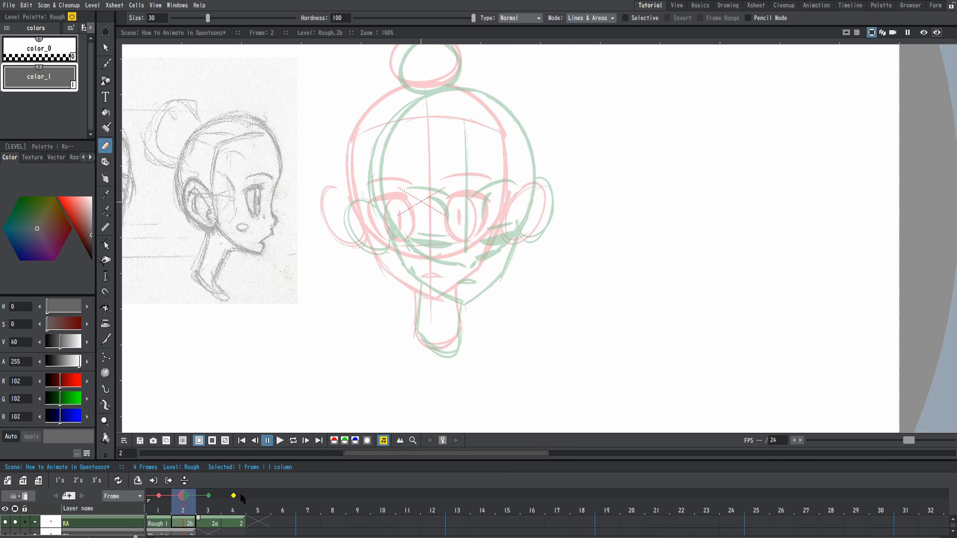
drag(506, 228, 508, 275)
key(b)
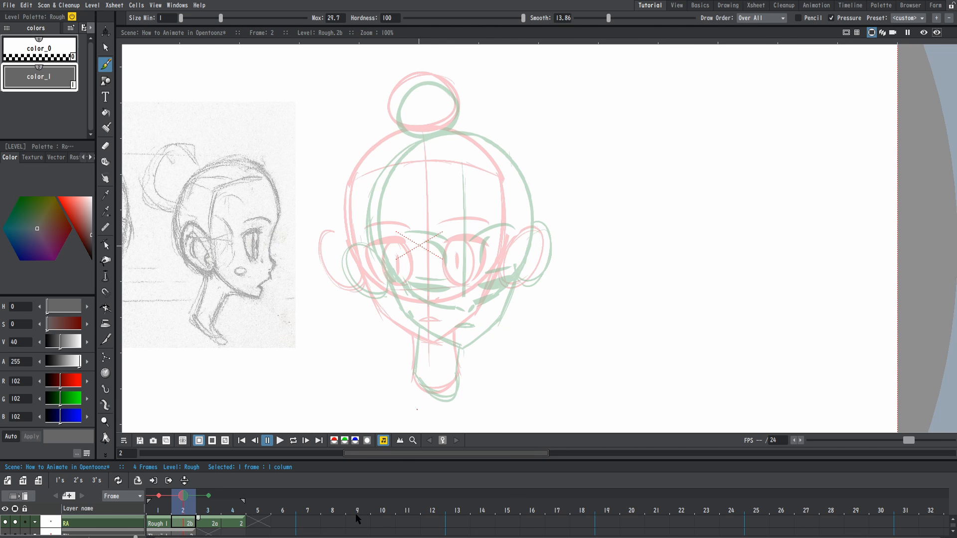
key(g)
mouse_move(425, 216)
mouse_down()
mouse_move(467, 296)
mouse_move(463, 289)
mouse_up()
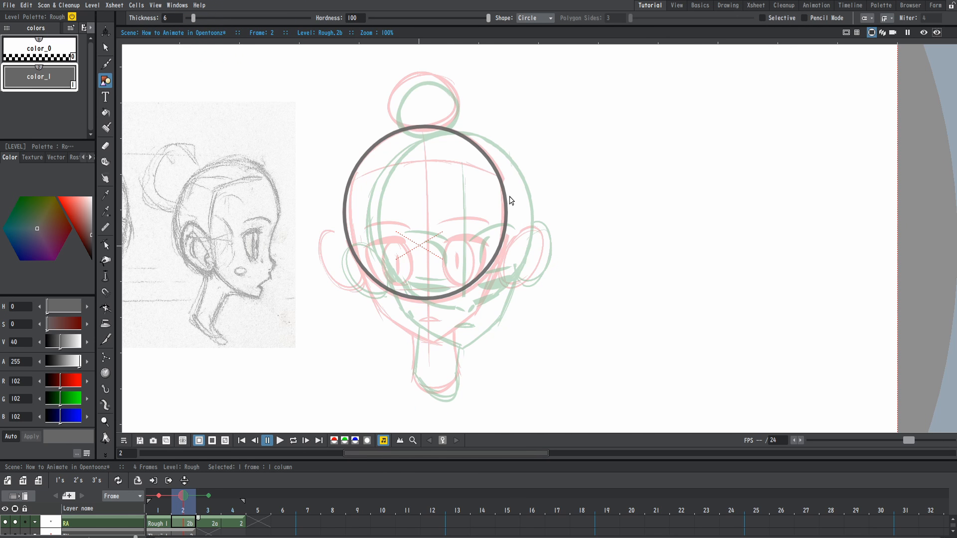
Lasso the new skull circle with a Freehand selection, stretch its height to about 102% and narrow its width to about 99%.
key(s)
mouse_move(179, 213)
mouse_down()
mouse_move(564, 130)
mouse_move(179, 219)
mouse_up()
scroll(633, 322, down, 1)
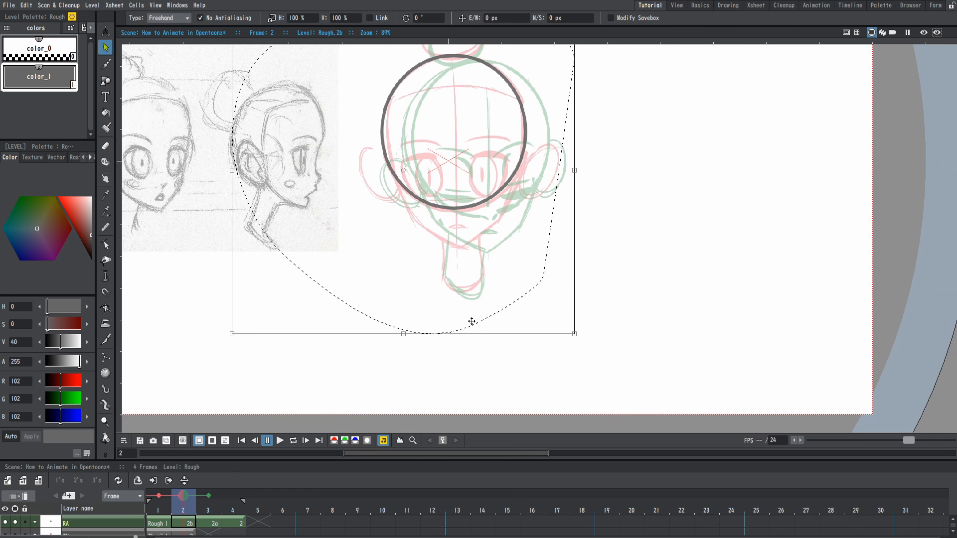
drag(403, 332, 403, 339)
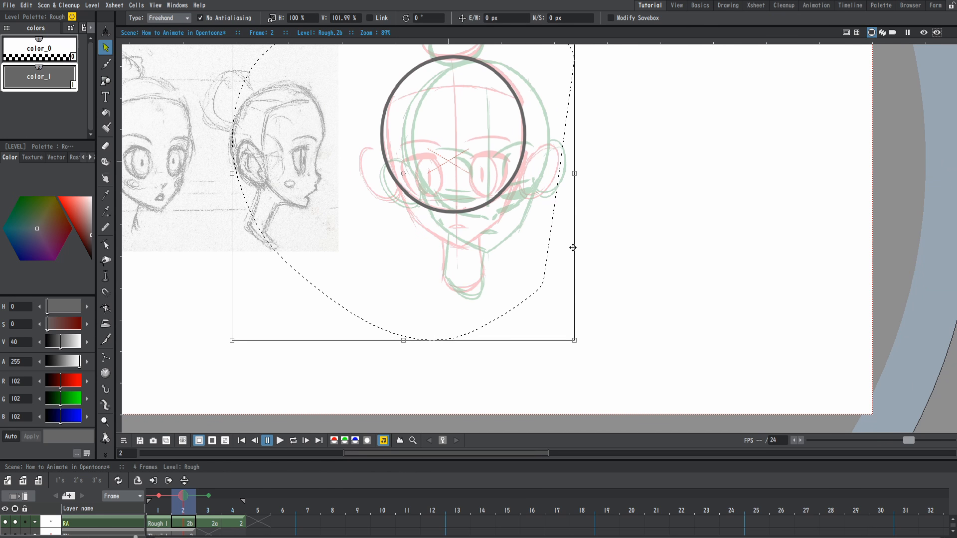
scroll(598, 225, up, 1)
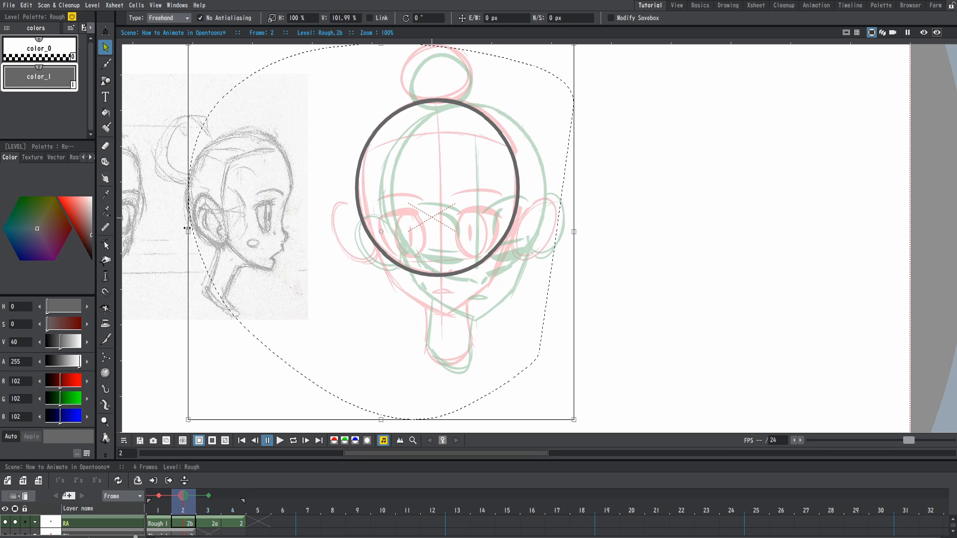
drag(187, 229, 190, 229)
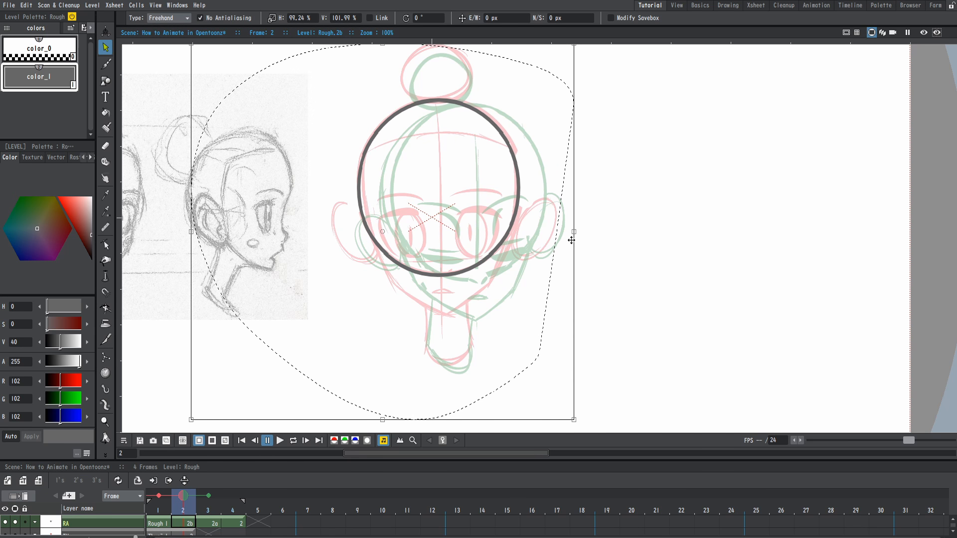
drag(574, 231, 524, 231)
Reselect the skull circle with a lasso, move it midway between the red and green skulls, and deselect it.
click(617, 158)
drag(620, 178, 638, 208)
mouse_move(605, 159)
mouse_down()
mouse_move(581, 440)
mouse_move(696, 377)
mouse_up()
drag(511, 270, 525, 271)
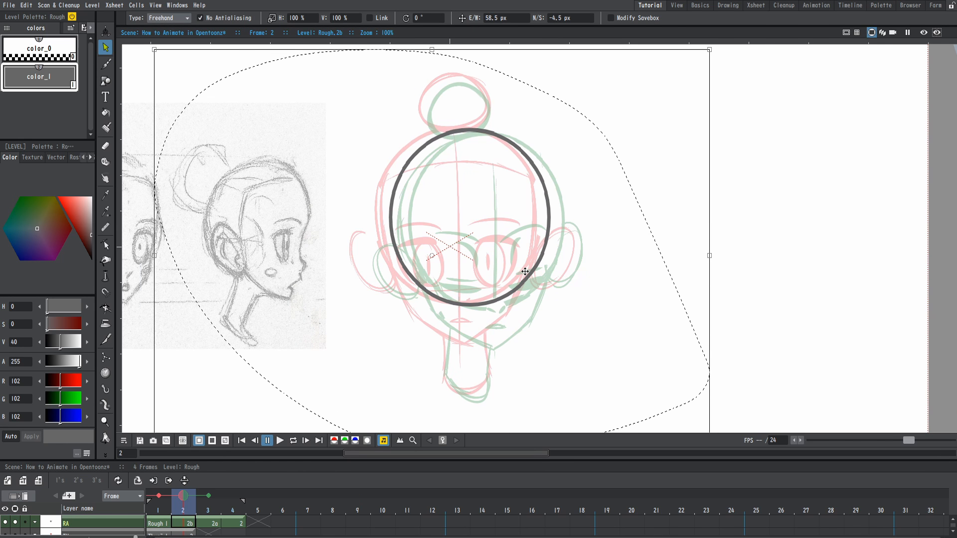
click(672, 274)
Brush both cheek lines down from the skull circle, placed between the onion-skinned cheeks.
scroll(561, 297, up, 3)
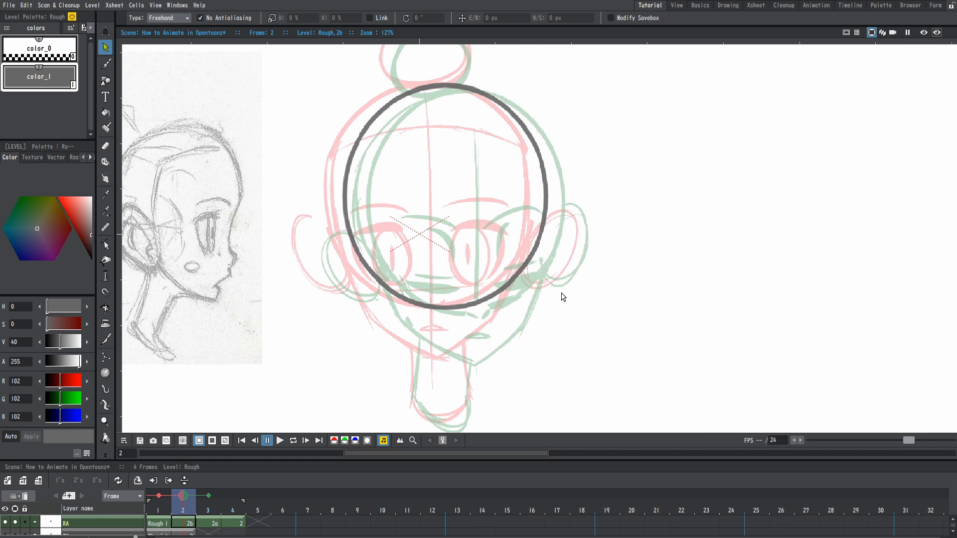
key(b)
drag(516, 319, 533, 252)
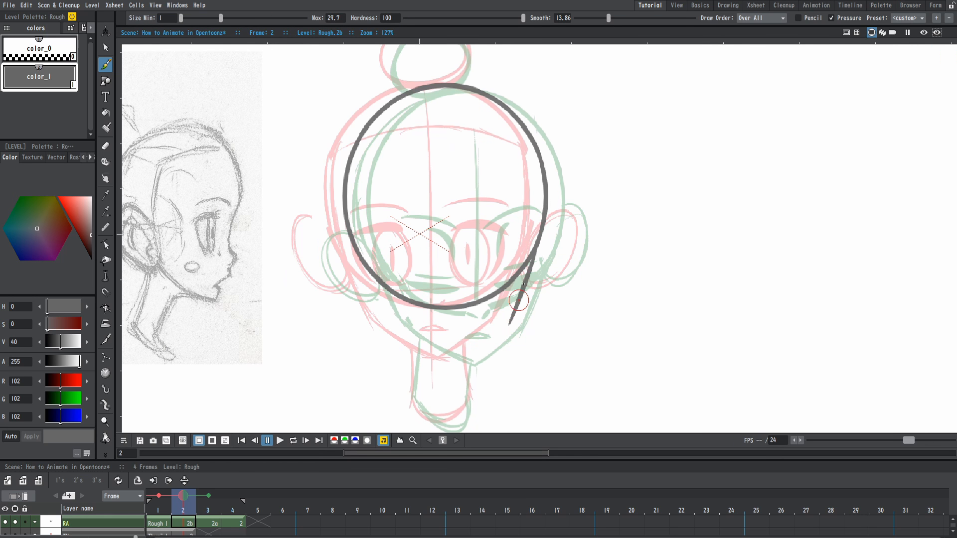
key(ctrl+z)
mouse_move(509, 316)
mouse_down()
mouse_move(532, 255)
mouse_move(507, 319)
mouse_up()
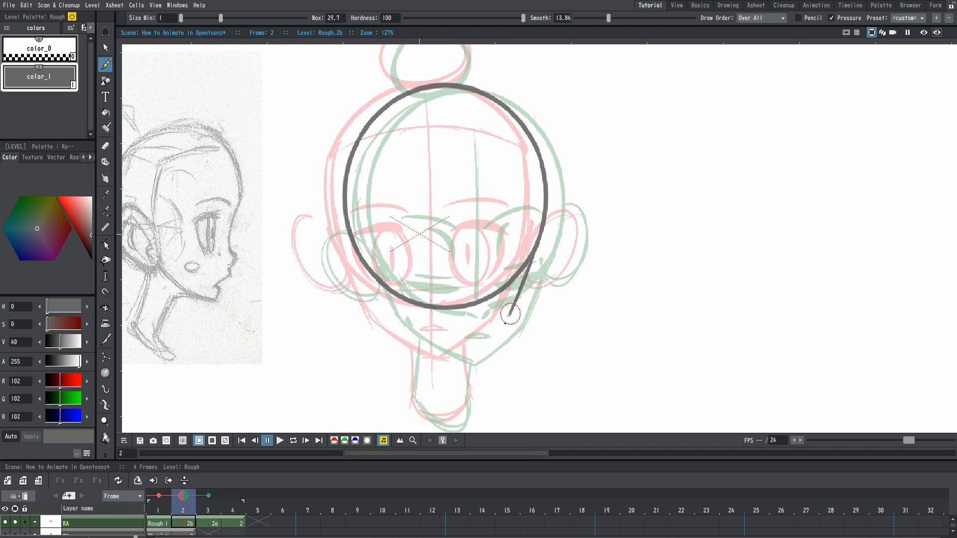
drag(359, 252, 382, 316)
key(ctrl+z)
drag(363, 268, 387, 319)
Draw both jaw lines from the cheeks down to a pointed chin between the two onion-skinned chins.
drag(508, 318, 461, 365)
key(ctrl+z)
drag(508, 318, 459, 364)
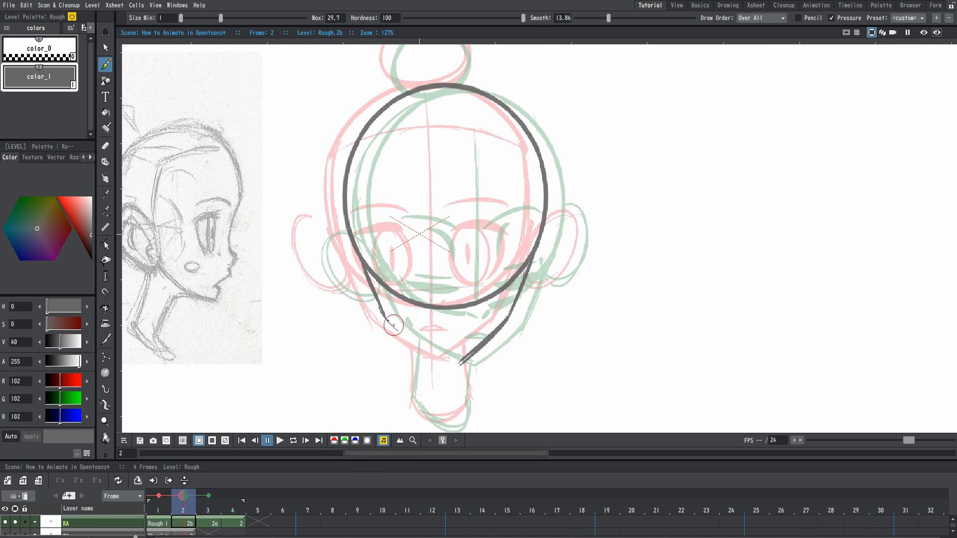
drag(386, 318, 450, 358)
drag(382, 313, 462, 365)
Flip between frames 1 and 2 to compare the new in-between head shape with the front pose.
key(period)
key(comma)
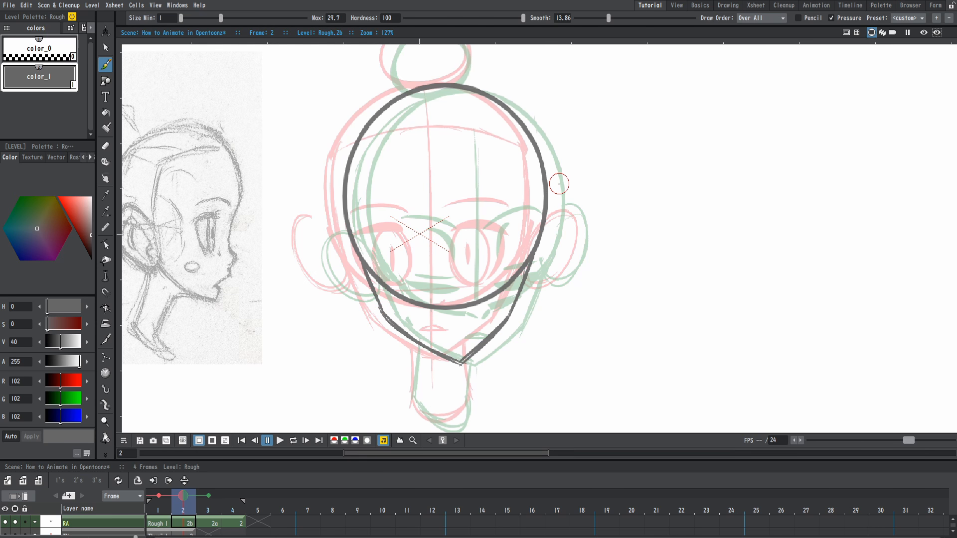
key(comma)
scroll(556, 186, down, 2)
drag(547, 211, 541, 172)
key(period)
key(comma)
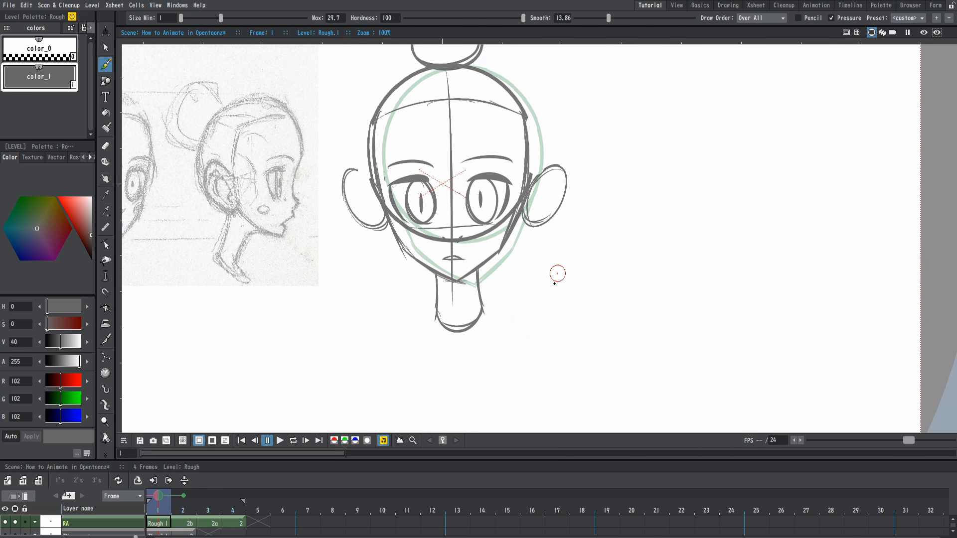
Write a circled 1 below the front pose's neck on frame 1, and go to the three-quarter pose on frame 4.
mouse_move(458, 349)
mouse_down()
mouse_move(458, 377)
mouse_move(465, 347)
mouse_move(446, 387)
mouse_move(472, 346)
mouse_up()
key(period)
key(period)
key(period)
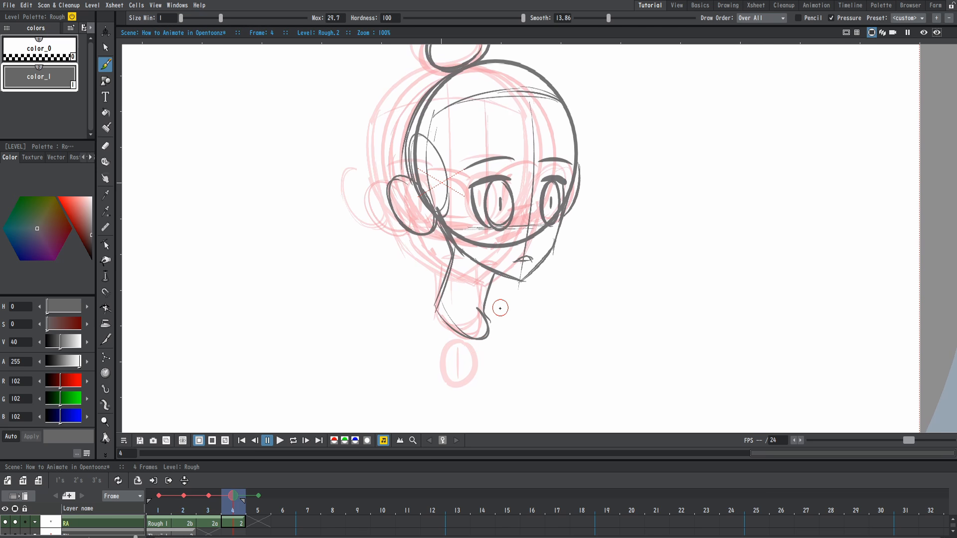
scroll(500, 308, down, 2)
scroll(506, 291, up, 2)
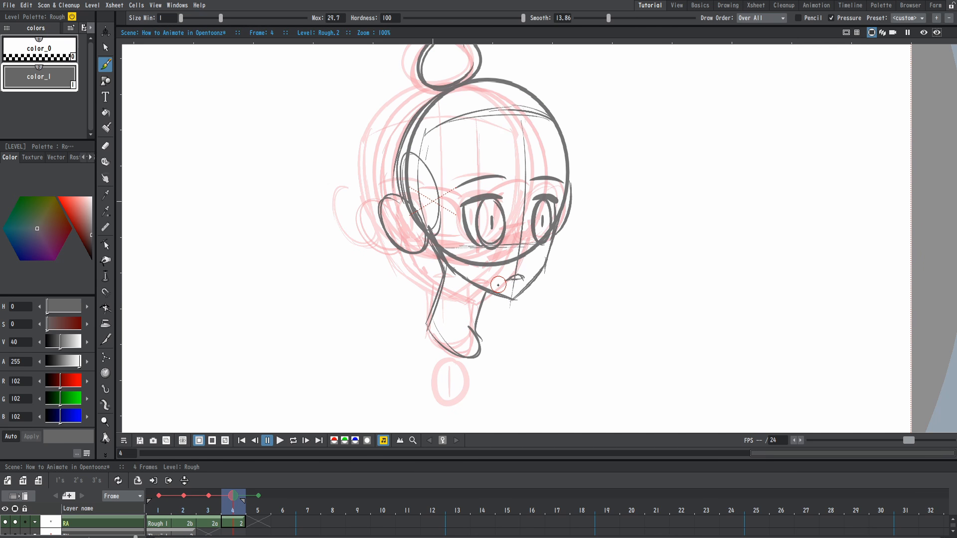
Return to the front pose on frame 1 and replace its circled 1 with a plain 0 below the neck.
key(comma)
key(comma)
key(comma)
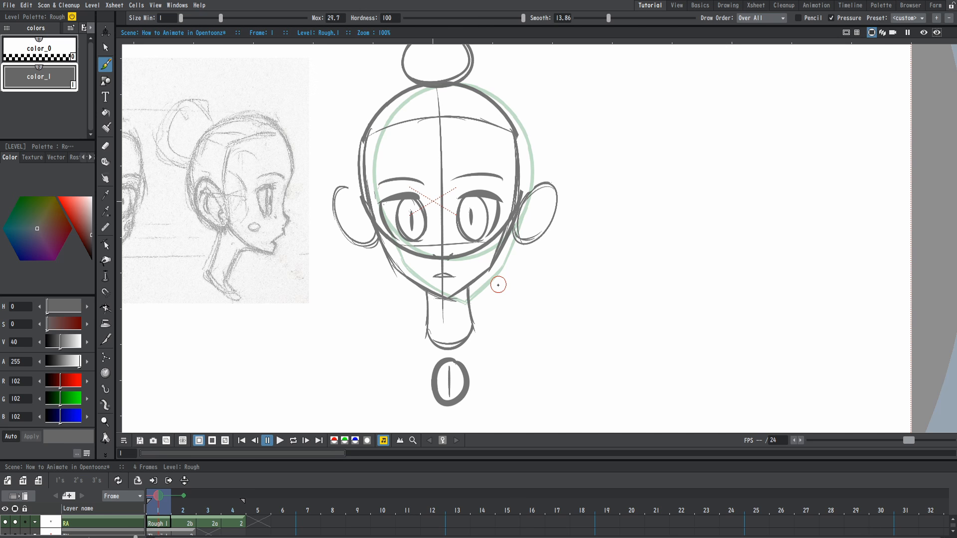
key(ctrl+z)
key(ctrl+z)
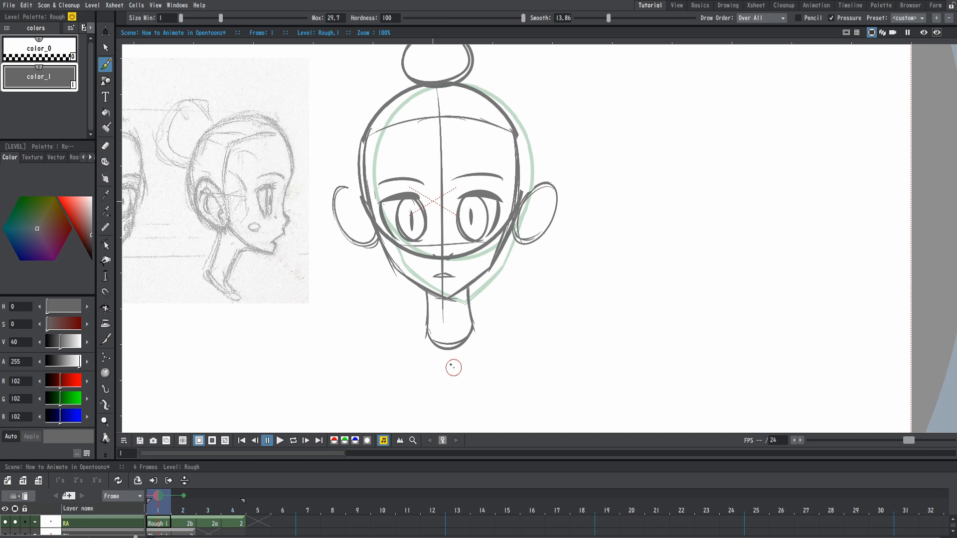
drag(450, 366, 449, 366)
mouse_move(451, 357)
mouse_down()
mouse_move(427, 370)
mouse_move(460, 364)
mouse_move(449, 403)
mouse_up()
key(ctrl+z)
Go to the three-quarter pose on frame 4 and write a 1 below its neck.
key(period)
key(period)
key(period)
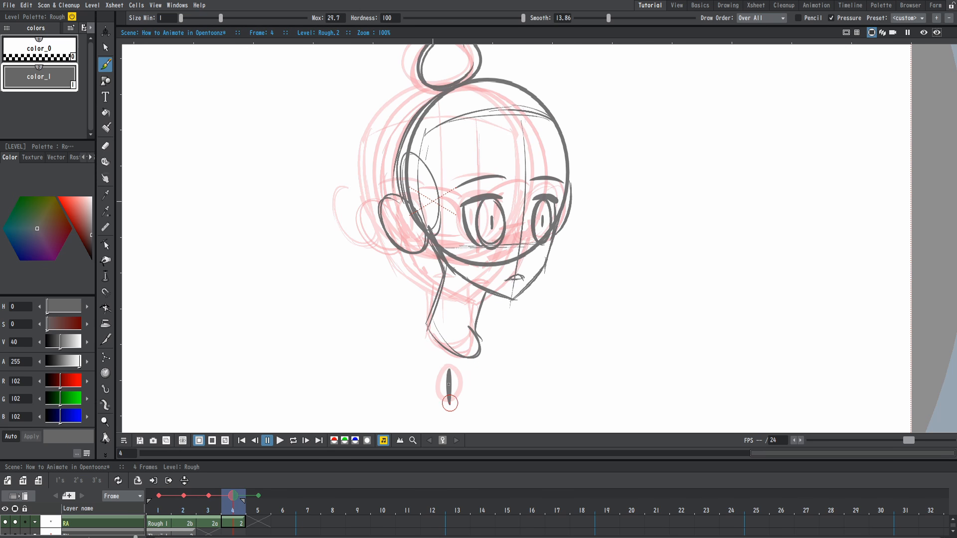
Write 1/2 below the neck of the in-between head on frame 3.
key(comma)
key(comma)
key(period)
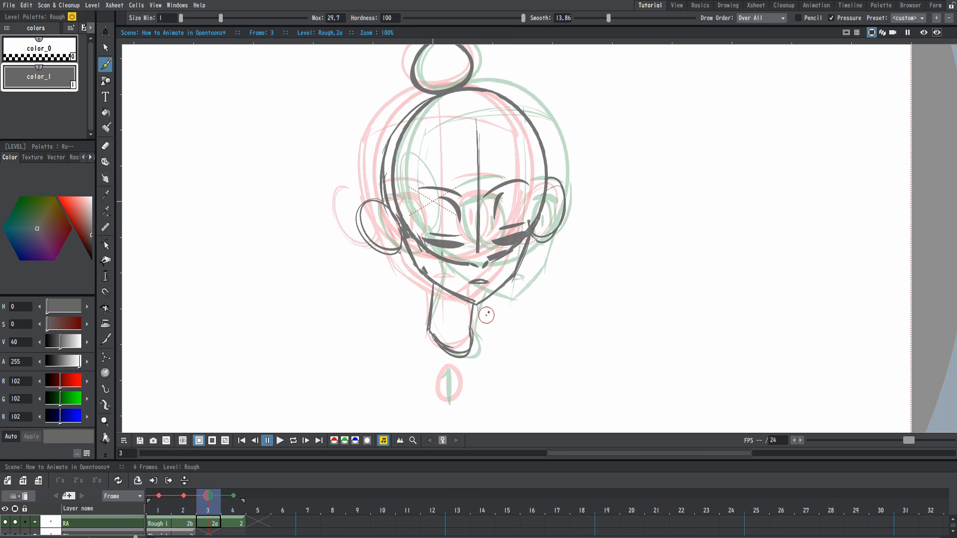
drag(487, 312, 488, 289)
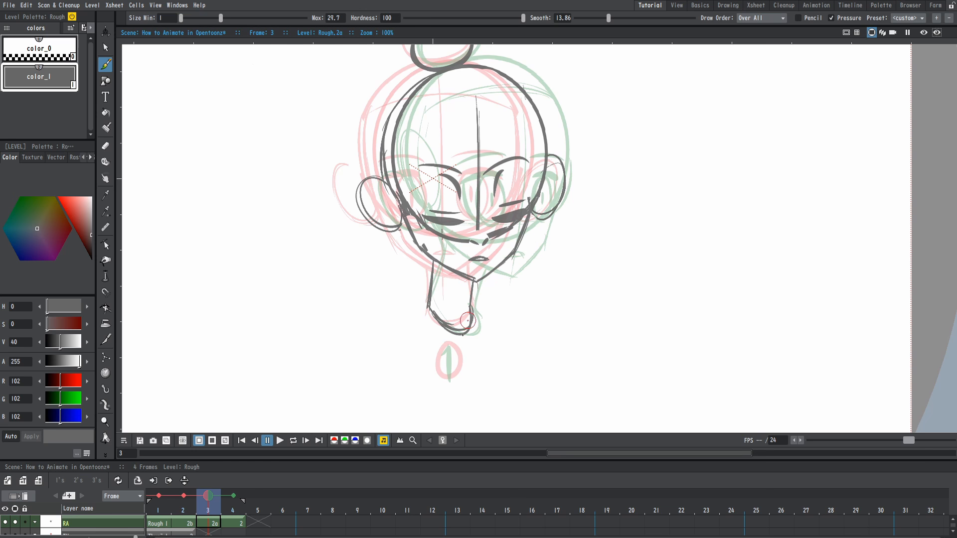
mouse_move(445, 348)
mouse_down()
mouse_move(444, 387)
mouse_move(473, 384)
mouse_up()
Write 1/4 below the in-between head on frame 2, under the onion-skinned necks.
key(comma)
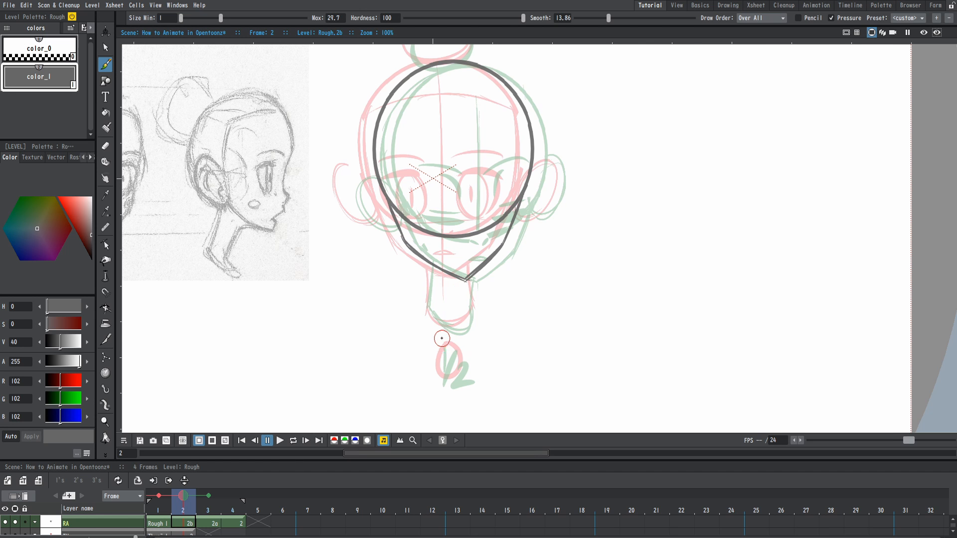
mouse_move(444, 340)
mouse_down()
mouse_move(444, 368)
mouse_move(456, 347)
mouse_move(446, 384)
mouse_move(456, 371)
mouse_move(470, 376)
mouse_move(468, 397)
mouse_up()
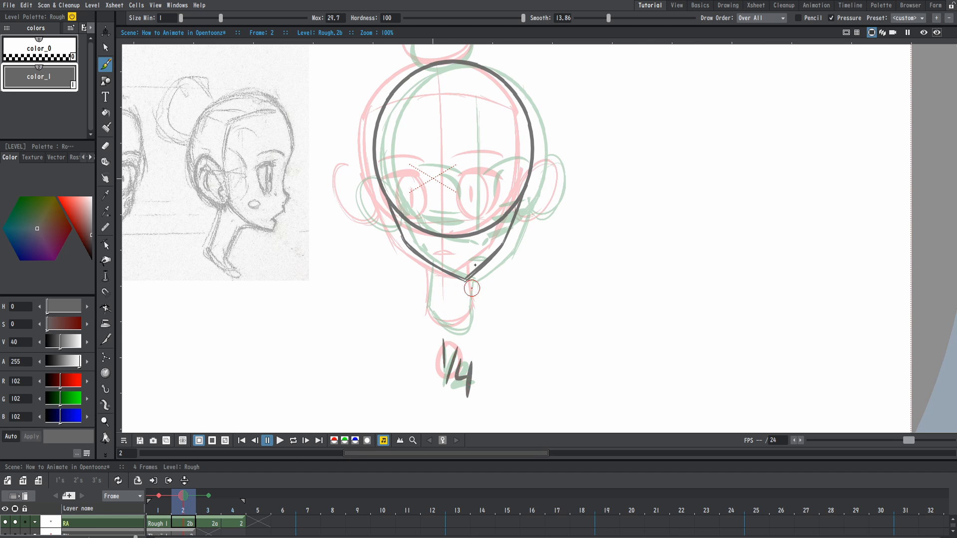
key(period)
key(period)
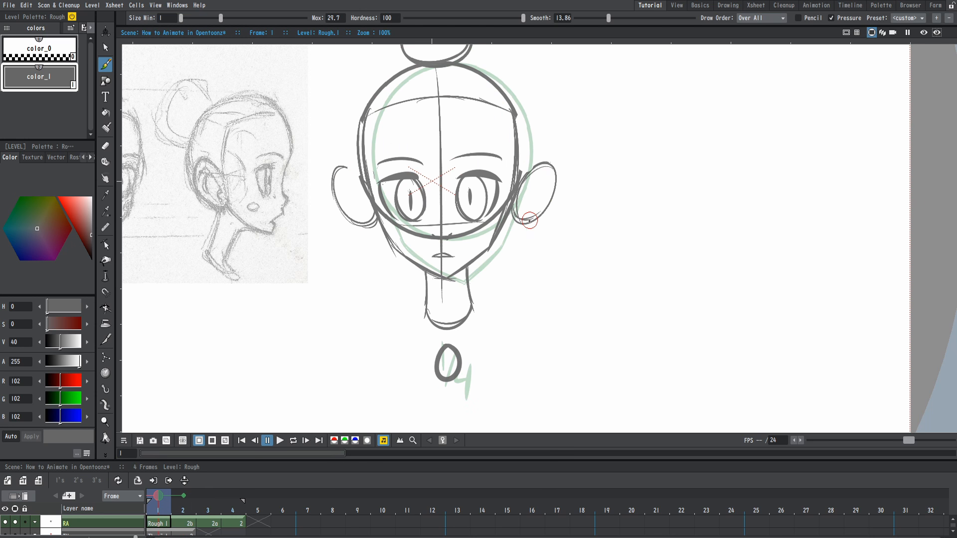
Erase part of the left cheek line on frame 2's in-between head and brush it again toward the jaw.
scroll(544, 244, up, 2)
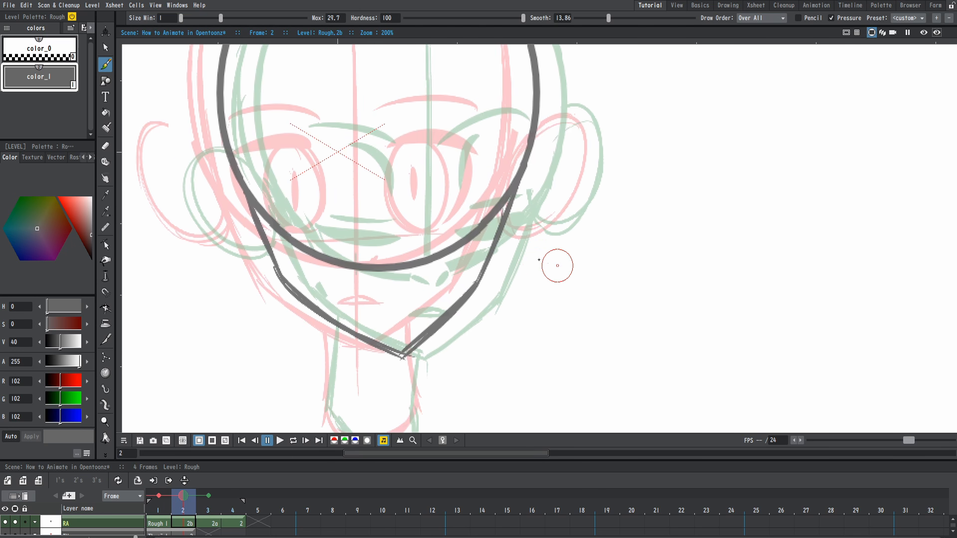
key(a)
drag(280, 245, 314, 316)
key(b)
key(ctrl+z)
drag(276, 228, 319, 323)
key(ctrl+z)
drag(280, 234, 326, 333)
scroll(573, 239, down, 2)
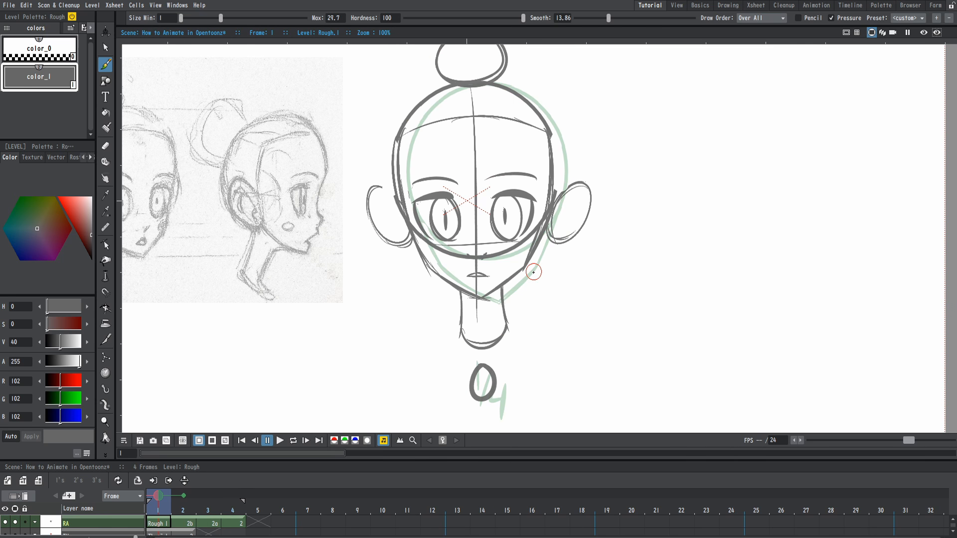
Flip through frames 1 to 4 to compare the in-between heads with the front and three-quarter poses.
drag(533, 243, 548, 280)
scroll(558, 270, up, 3)
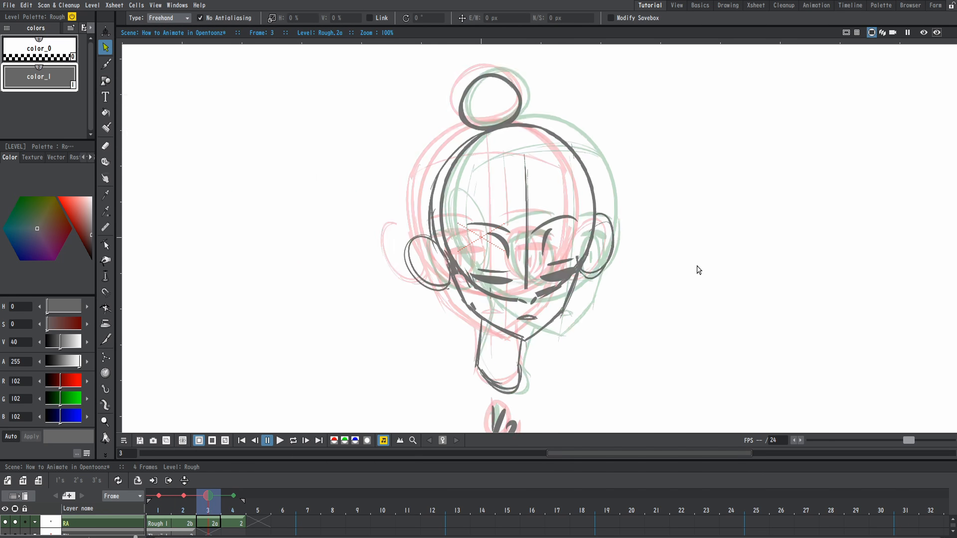
key(Left)
key(Left)
key(Right)
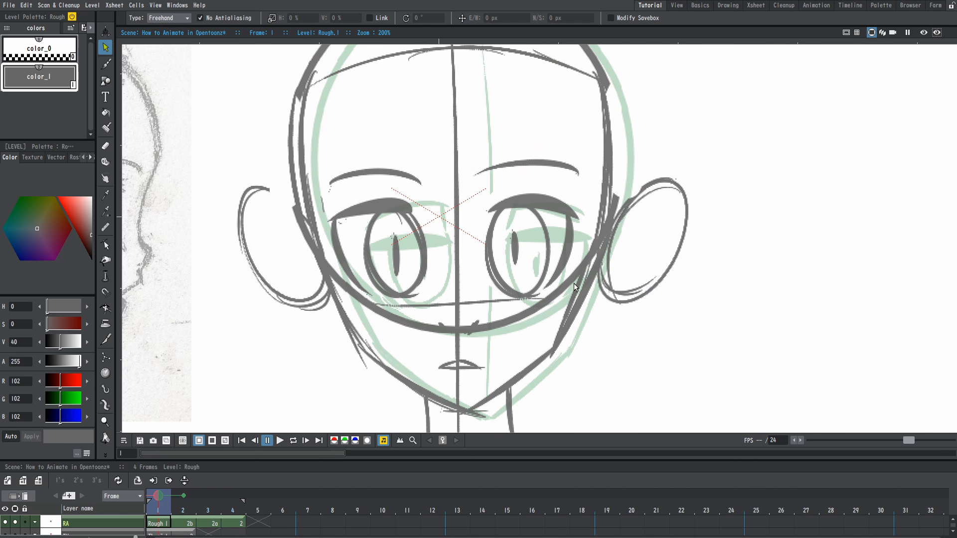
key(Right)
key(Right)
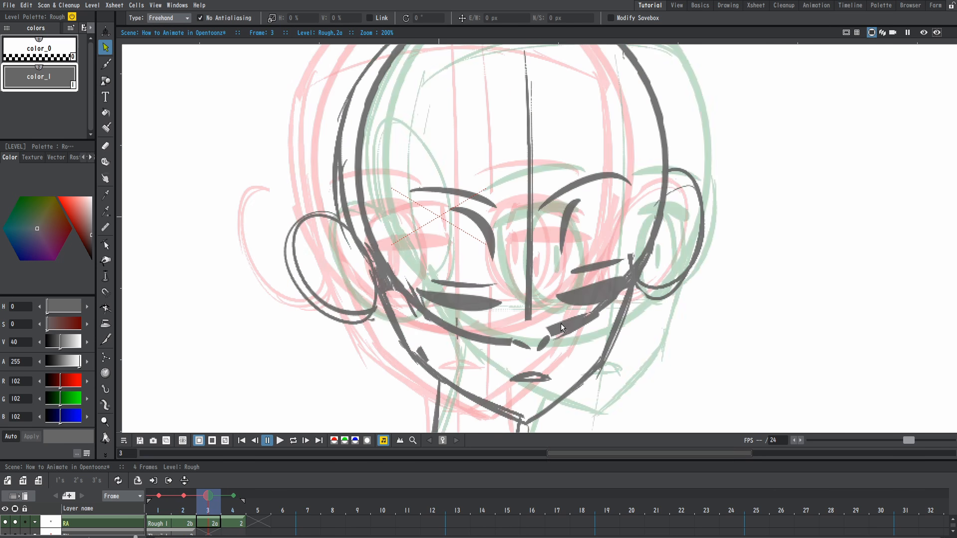
key(Right)
key(Left)
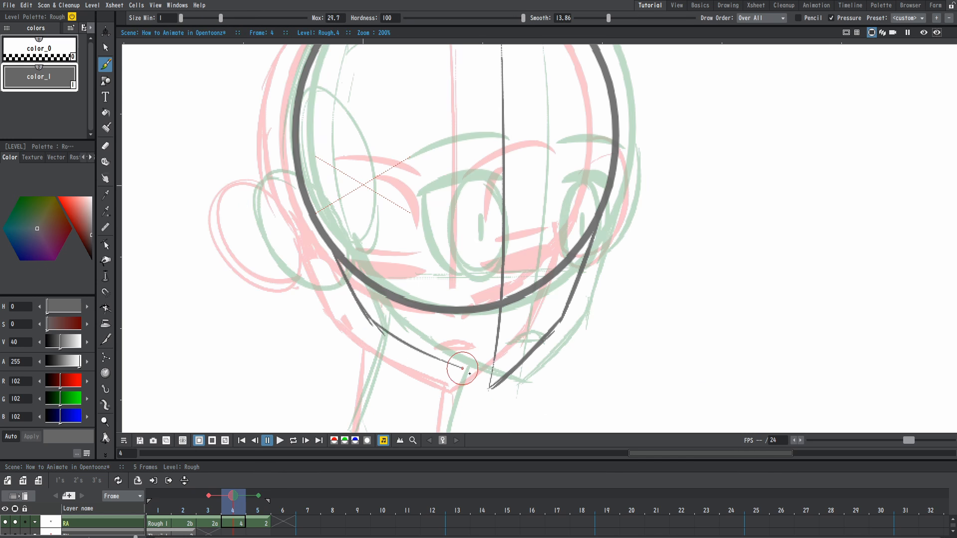
Brush the left jaw line to the pointed chin on frame 4's new in-between and reinforce the cheek line above it.
drag(462, 369, 470, 374)
key(ctrl+z)
mouse_move(373, 324)
mouse_down()
mouse_move(470, 384)
mouse_move(408, 346)
mouse_move(485, 383)
mouse_up()
key(ctrl+z)
drag(403, 338, 498, 387)
key(ctrl+z)
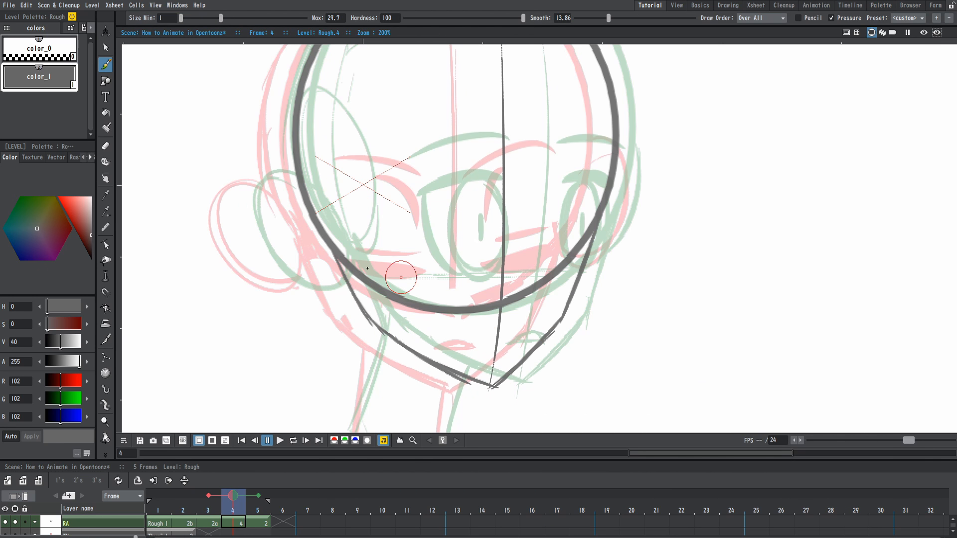
drag(325, 243, 372, 323)
Flip between frame 4 and its neighbouring frames to compare the new jaw shape.
drag(440, 283, 540, 290)
key(comma)
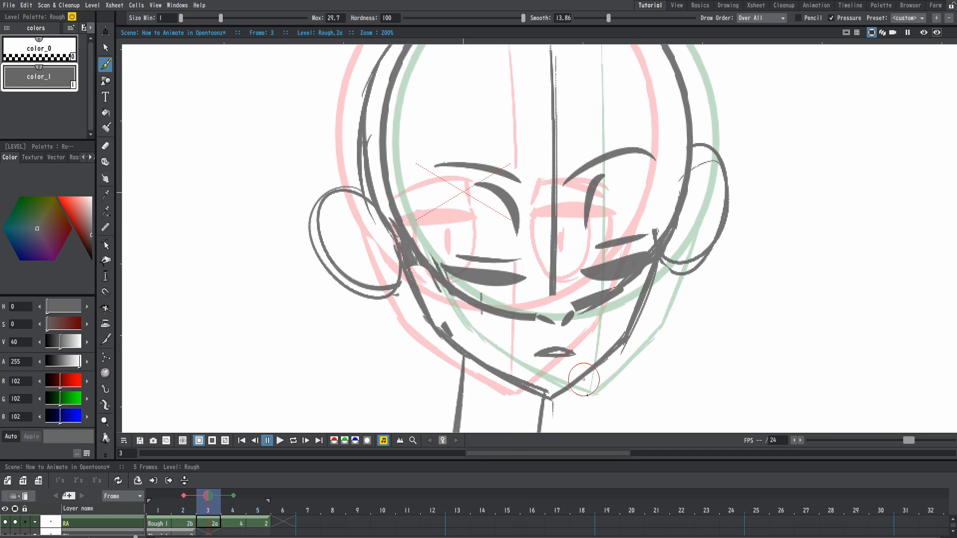
key(period)
key(period)
scroll(623, 399, down, 3)
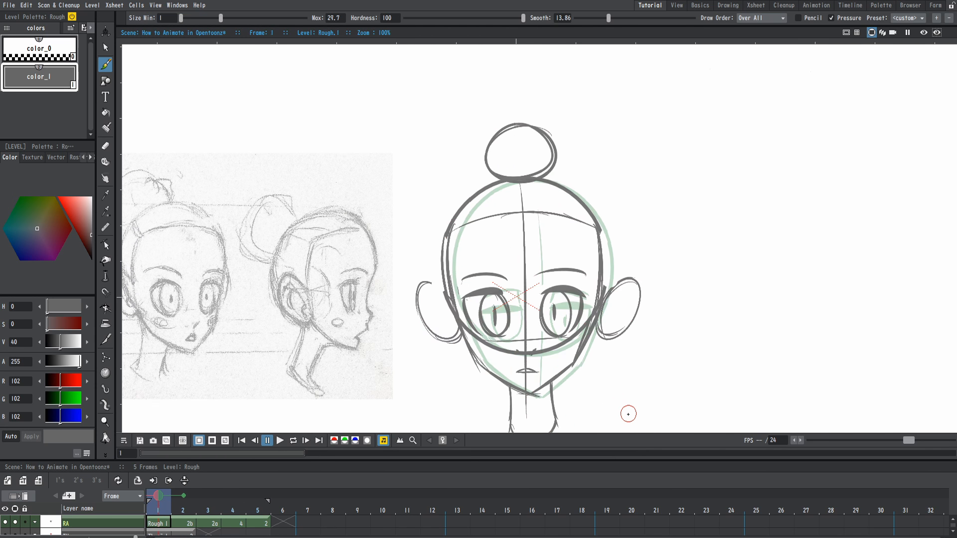
Brush the front and back neck lines down from the jaw on frame 4, between the onion-skinned necks.
scroll(610, 331, up, 3)
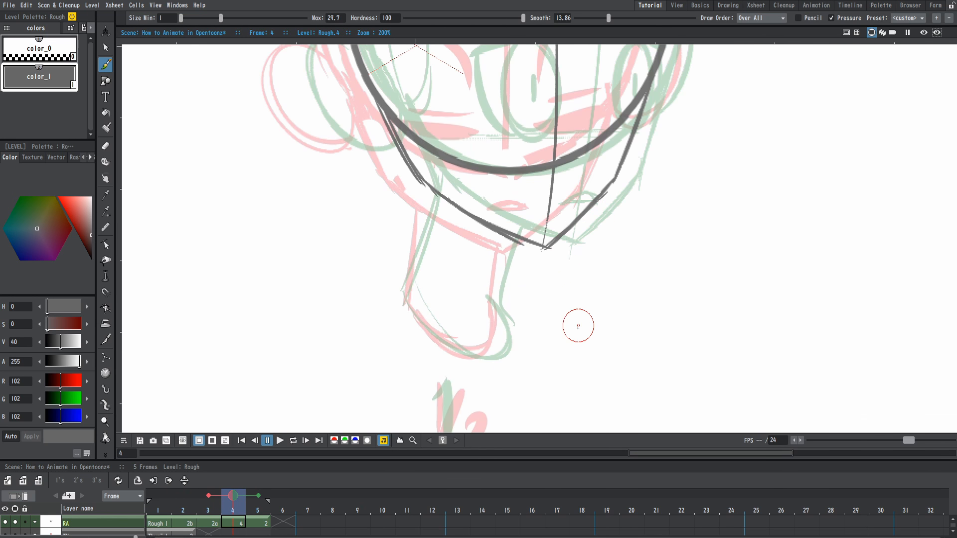
key(ctrl+z)
drag(506, 271, 497, 338)
key(ctrl+z)
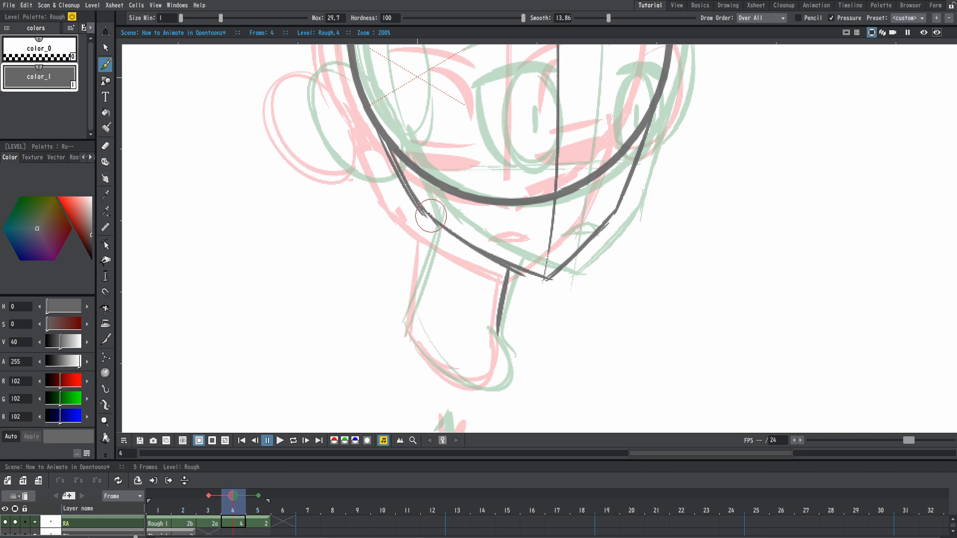
drag(427, 215, 405, 321)
key(ctrl+z)
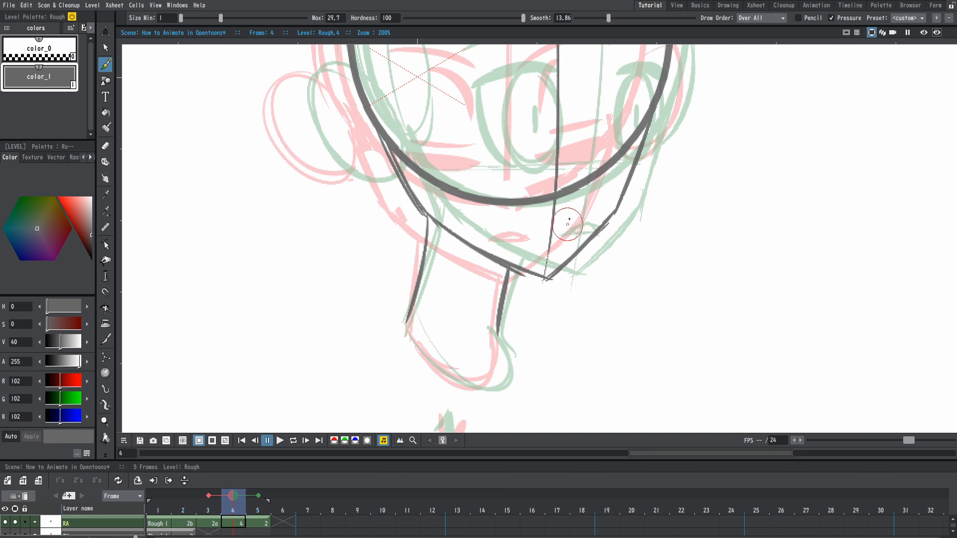
drag(417, 300, 407, 320)
drag(416, 198, 427, 244)
Brush the curved base of the neck on frame 4, joining the back and front neck lines.
mouse_move(407, 318)
mouse_down()
mouse_move(480, 384)
mouse_move(444, 369)
mouse_move(500, 358)
mouse_move(492, 324)
mouse_move(483, 392)
mouse_up()
key(ctrl+z)
mouse_move(497, 337)
mouse_down()
mouse_move(499, 387)
mouse_move(467, 389)
mouse_up()
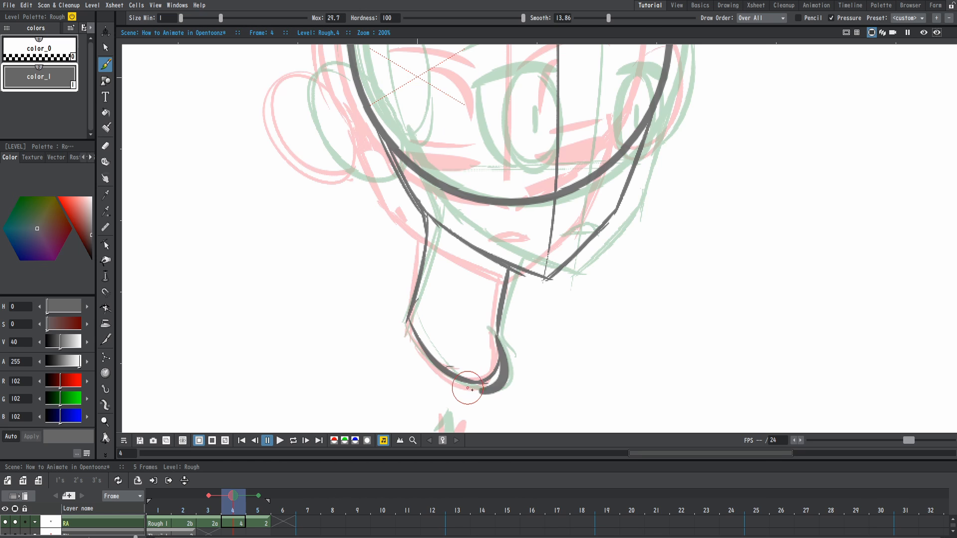
Compare frame 4 with its neighbouring frames and write 3/4 below its neck.
key(minus)
key(comma)
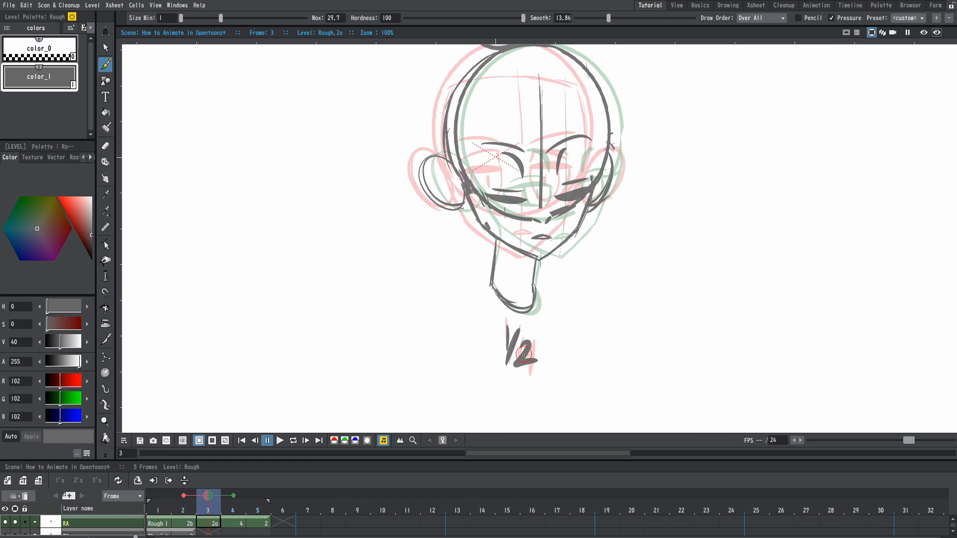
key(period)
key(period)
key(comma)
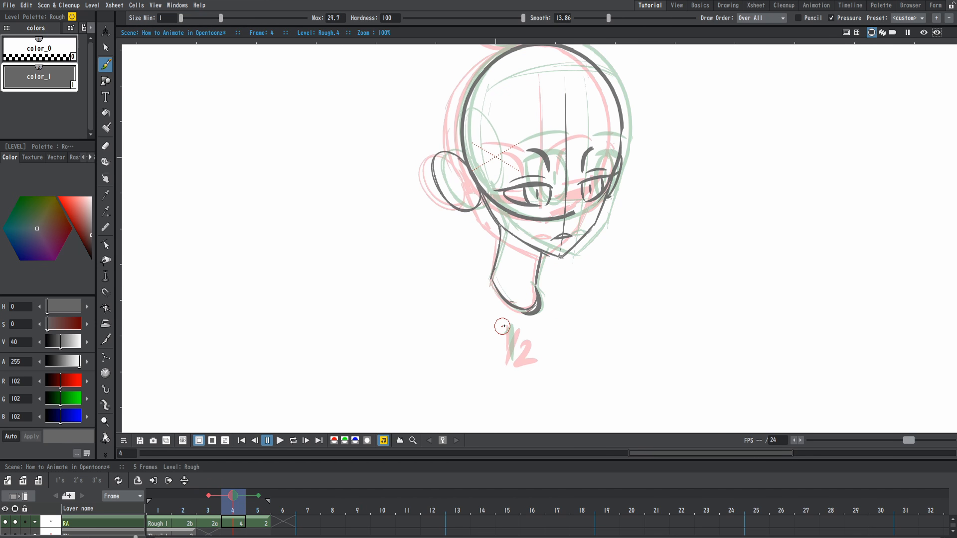
drag(502, 336, 504, 346)
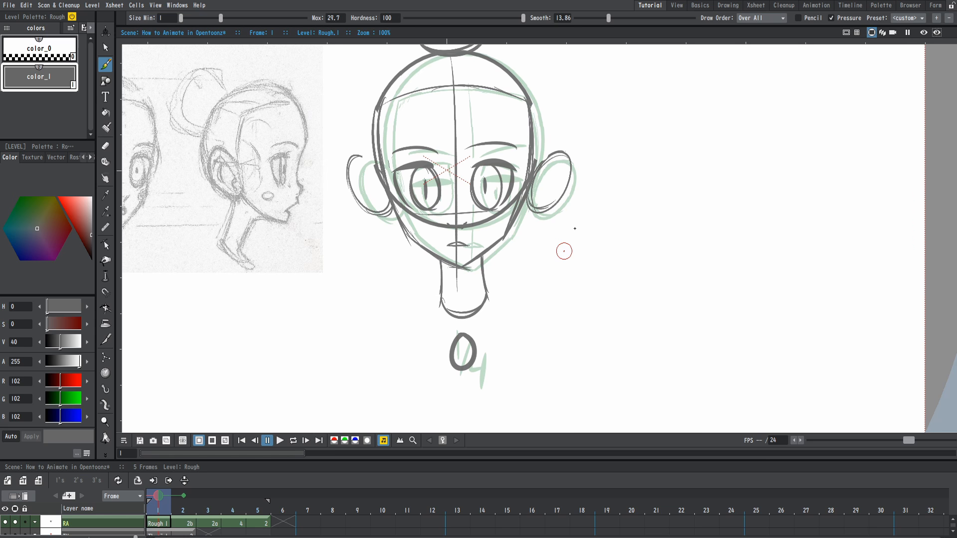
Select the front pose's cell on frame 1 and flip through the numbered head drawings.
drag(564, 252, 575, 223)
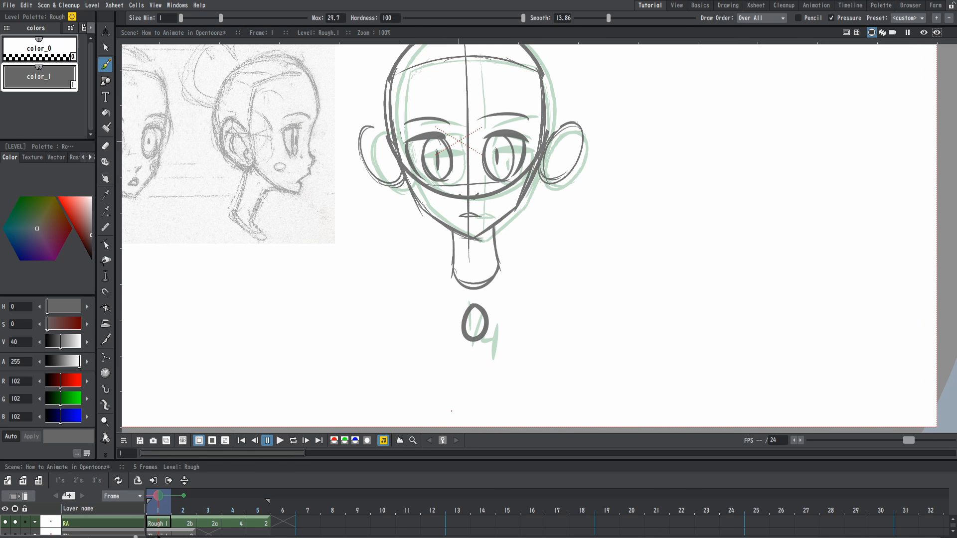
click(167, 526)
key(period)
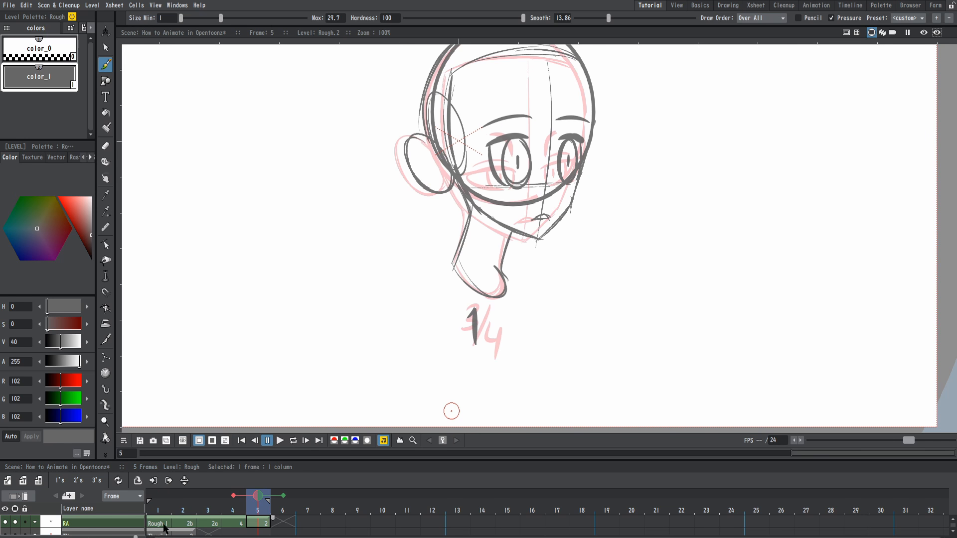
key(comma)
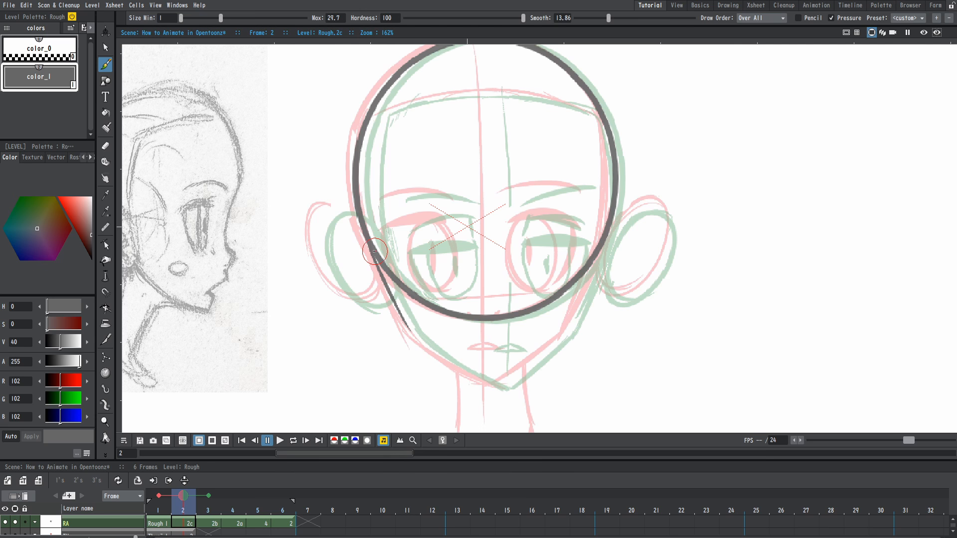
Brush the cheek and jaw lines down to a pointed chin on frame 2's new in-between, following the onion-skinned faces.
drag(374, 258, 415, 334)
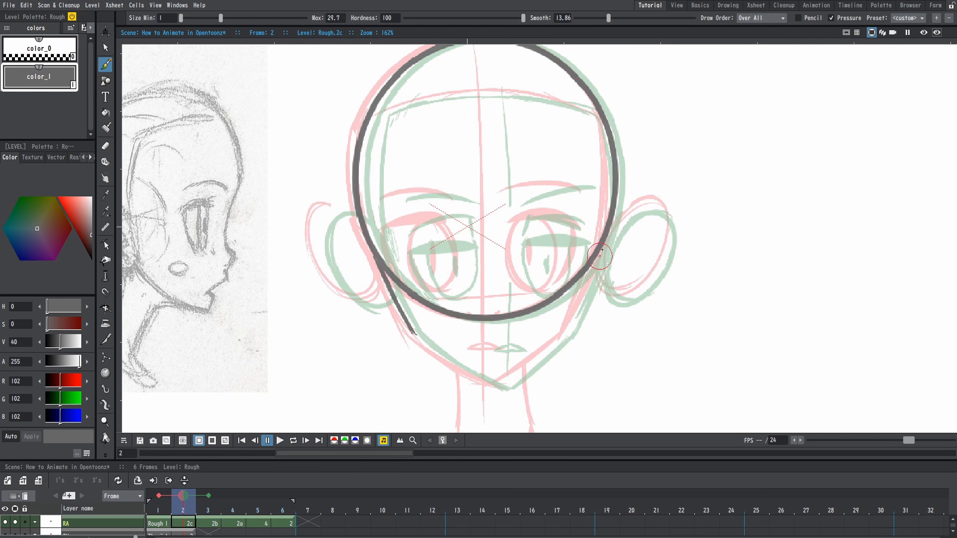
mouse_move(604, 238)
mouse_down()
mouse_move(566, 336)
mouse_move(602, 243)
mouse_move(571, 339)
mouse_up()
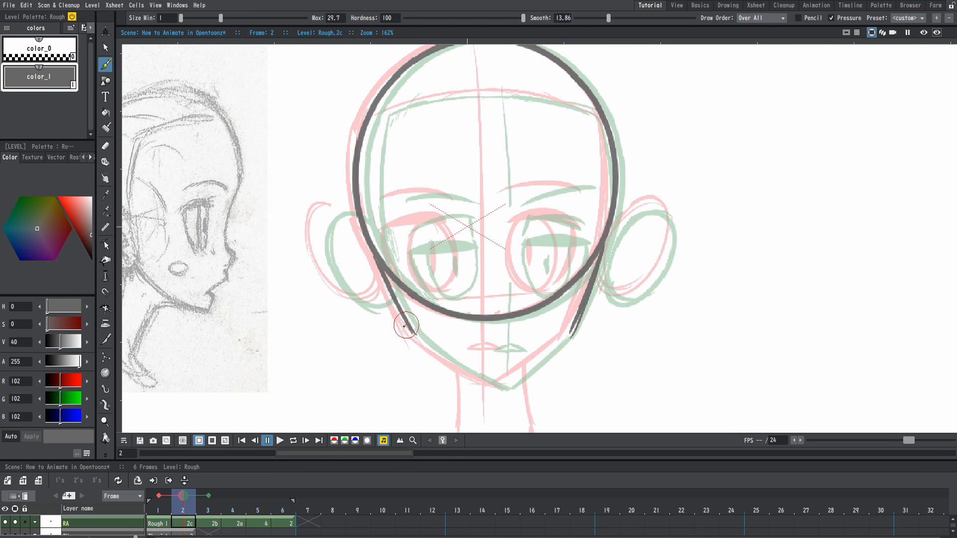
mouse_move(409, 327)
mouse_down()
mouse_move(470, 383)
mouse_move(408, 330)
mouse_move(479, 381)
mouse_up()
key(ctrl+z)
key(ctrl+z)
key(ctrl+z)
key(ctrl+z)
mouse_move(435, 355)
mouse_down()
mouse_move(507, 393)
mouse_move(488, 381)
mouse_move(572, 331)
mouse_move(503, 385)
mouse_move(537, 358)
mouse_move(533, 367)
mouse_move(458, 364)
mouse_move(506, 386)
mouse_up()
key(ctrl+z)
key(ctrl+z)
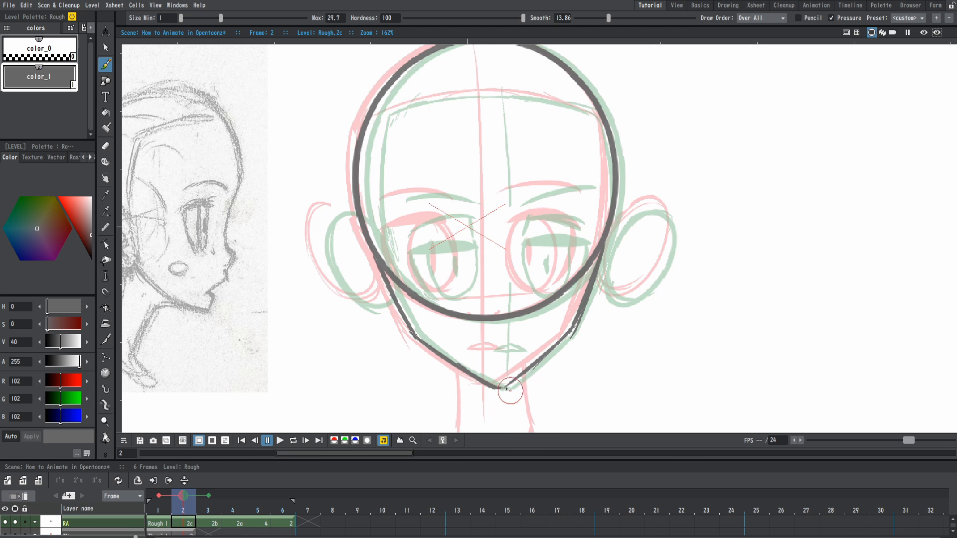
drag(381, 274, 418, 346)
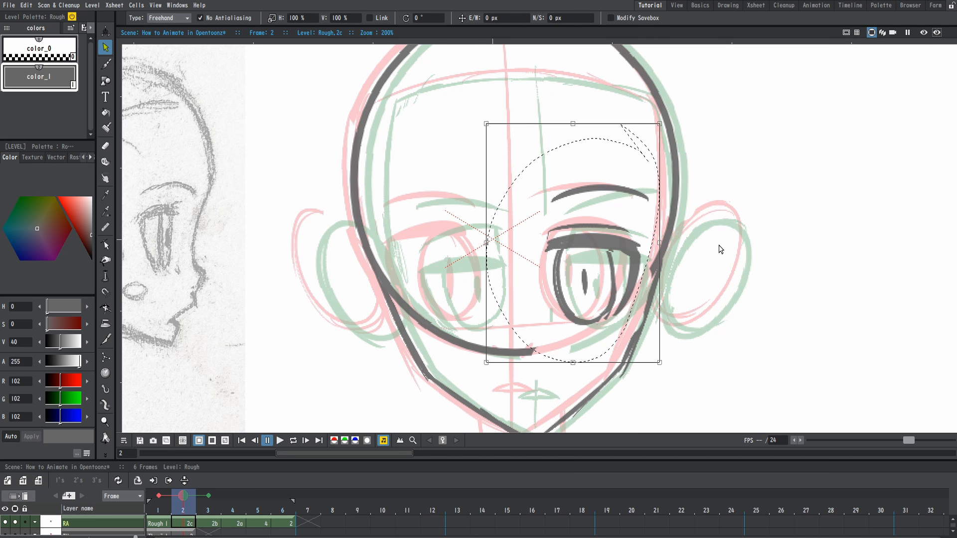
Duplicate the finished right eye and eyebrow on frame 2 with a freehand selection and mirror the copy horizontally across the face.
click(720, 249)
mouse_move(600, 130)
mouse_down()
mouse_move(516, 366)
mouse_move(549, 366)
mouse_up()
click(704, 367)
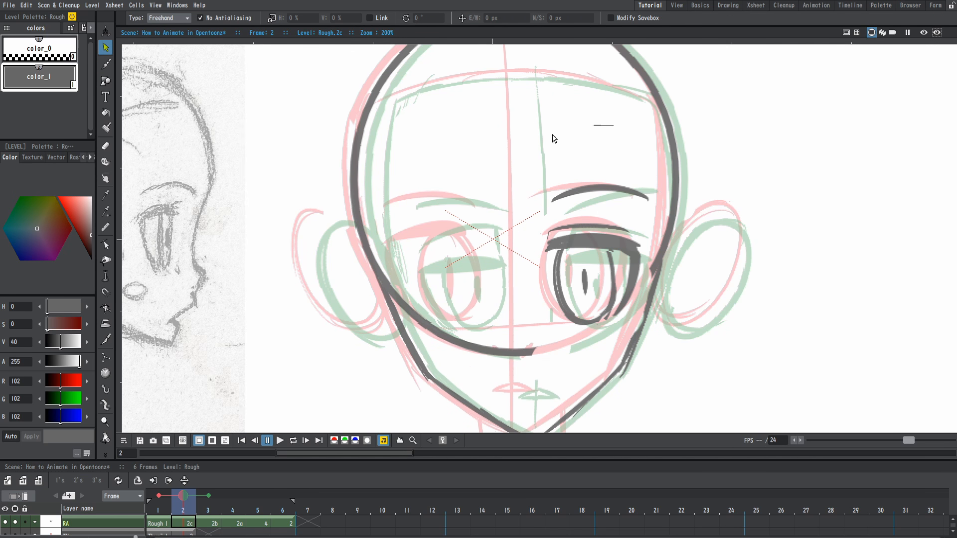
mouse_move(552, 138)
mouse_down()
mouse_move(500, 270)
mouse_move(575, 368)
mouse_move(629, 316)
mouse_up()
drag(647, 265, 641, 135)
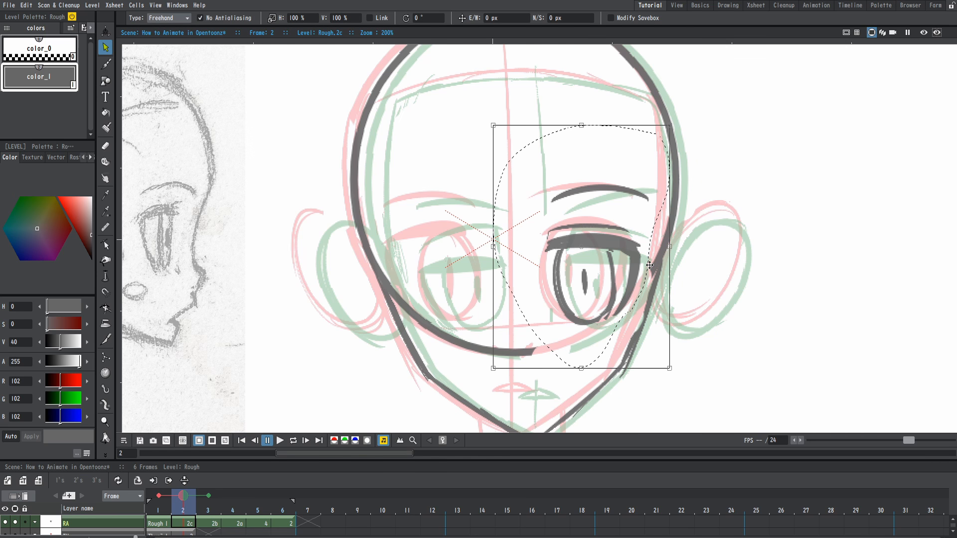
key(ctrl+v)
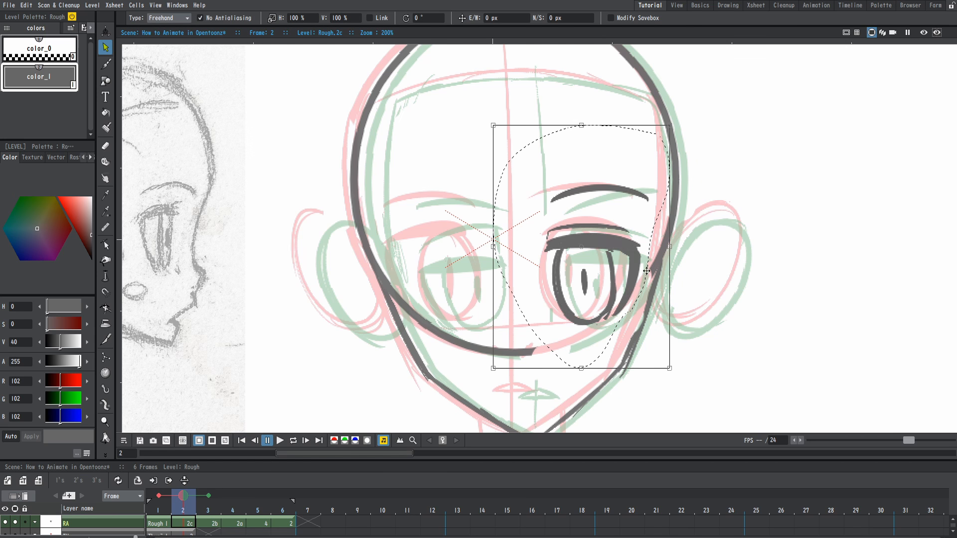
drag(670, 248, 313, 270)
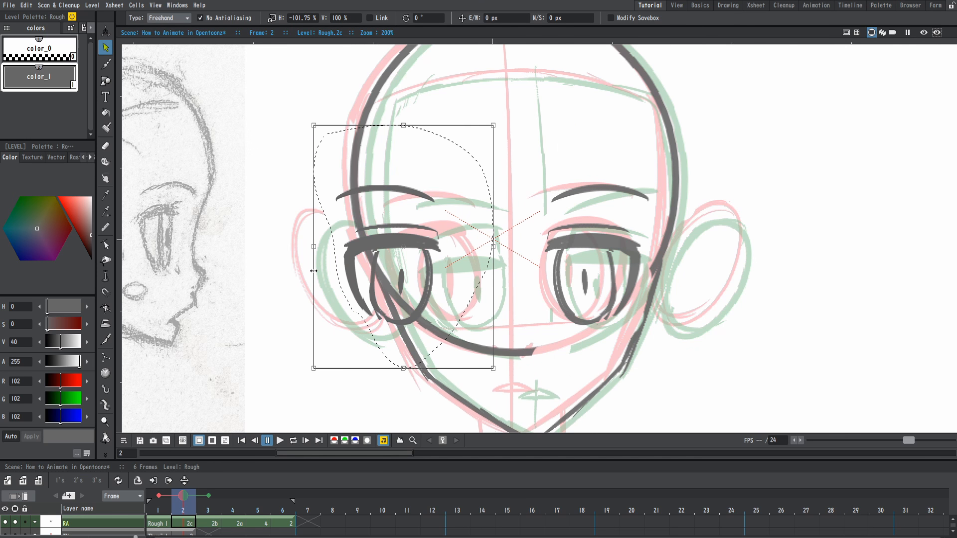
Align the mirrored eye and eyebrow over the original, narrow the copy slightly, and place it on the opposite side of frame 2's face.
drag(425, 294, 608, 294)
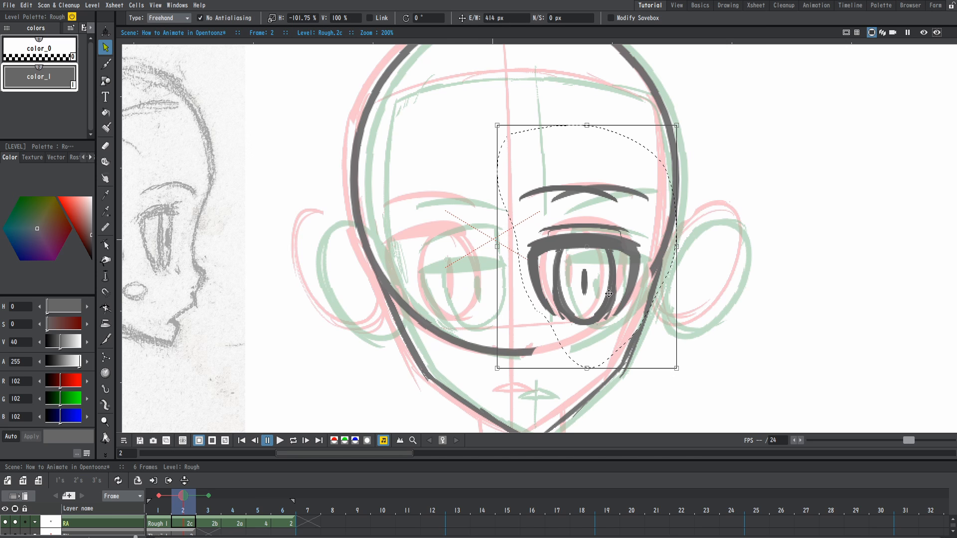
drag(496, 245, 501, 245)
drag(625, 267, 499, 267)
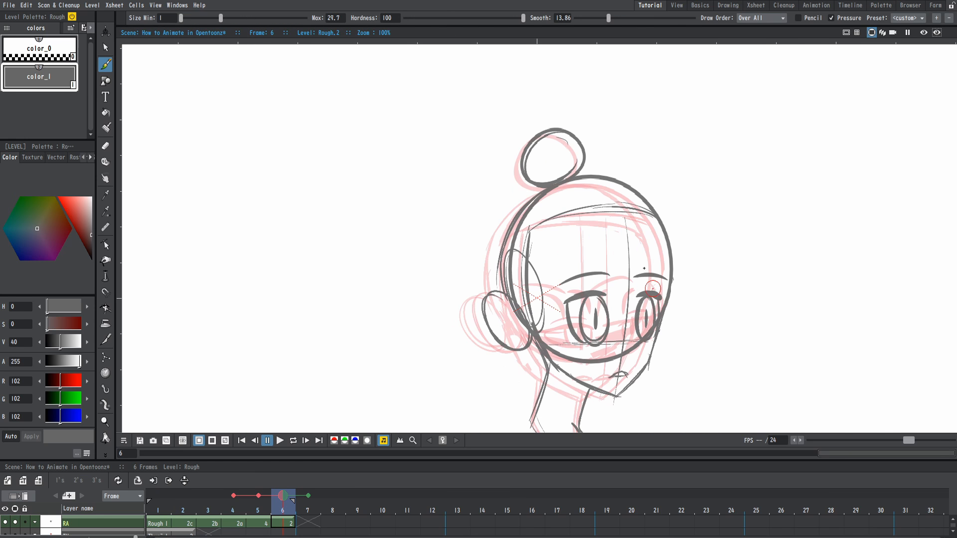
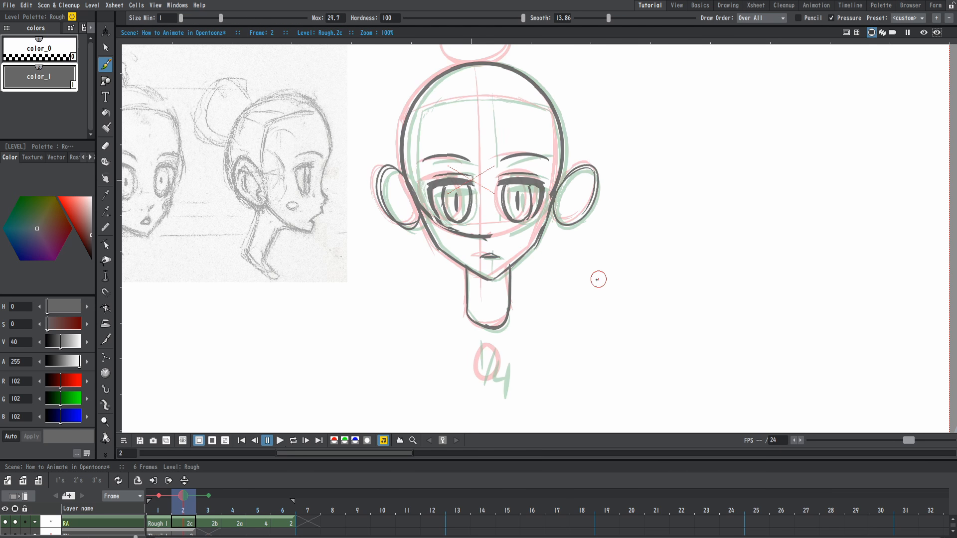
Write 1/8 below frame 2's neck and step forward through the following in-betweens to check their fraction labels.
mouse_move(495, 347)
mouse_down()
mouse_move(481, 381)
mouse_move(500, 374)
mouse_move(500, 360)
mouse_up()
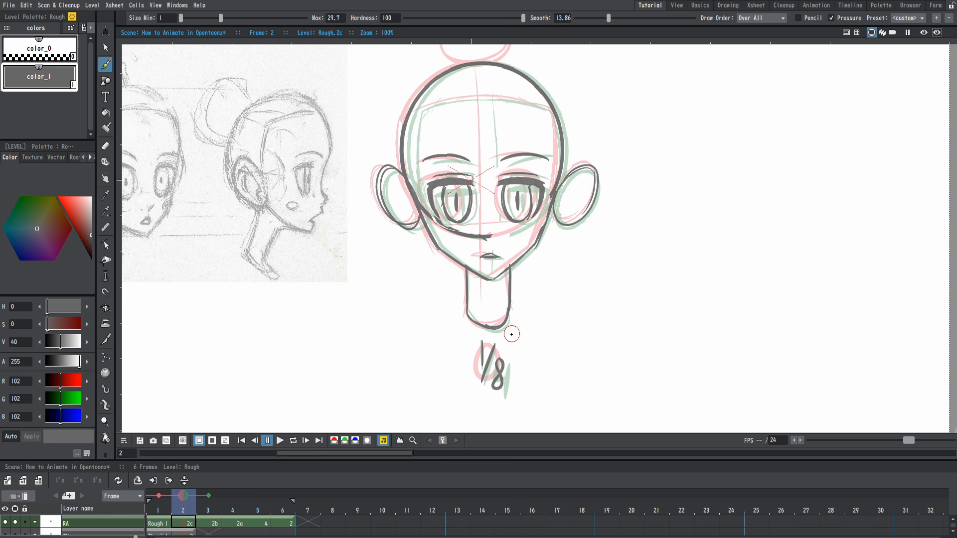
key(.)
key(.)
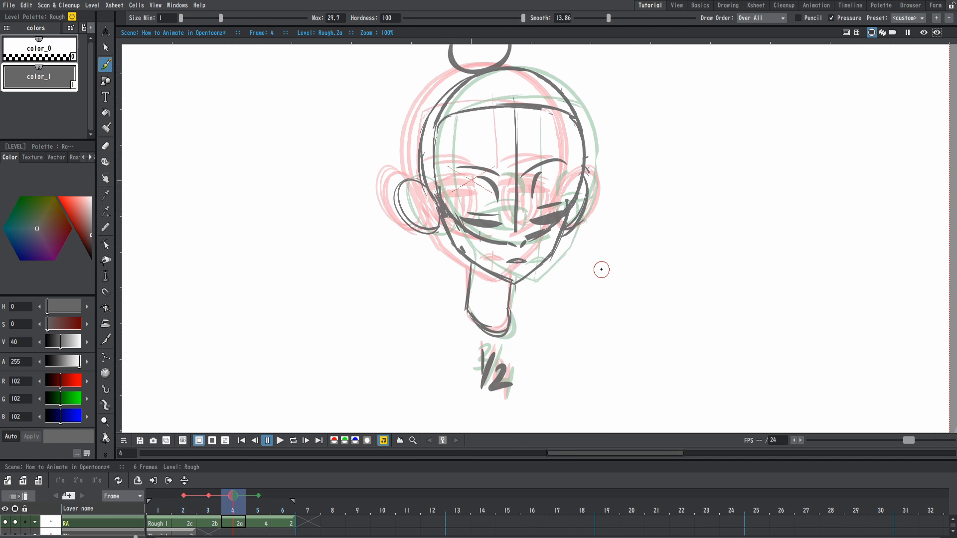
key(.)
key(.)
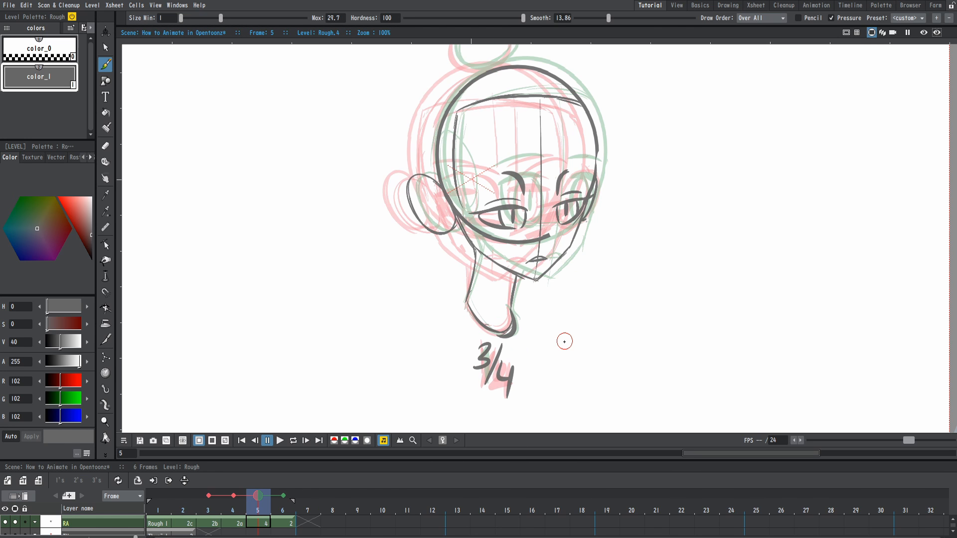
Shift the last drawing in the timeline from frame 6 to frame 7 and select the freed frame 6.
key(.)
drag(278, 517, 302, 522)
click(289, 521)
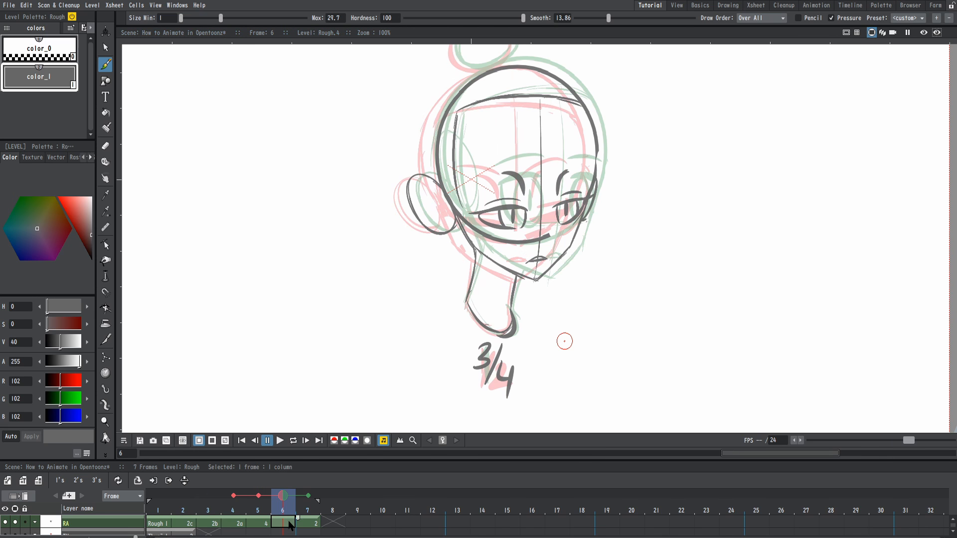
mouse_move(617, 178)
mouse_down()
mouse_move(597, 209)
mouse_move(606, 228)
mouse_move(586, 224)
mouse_up()
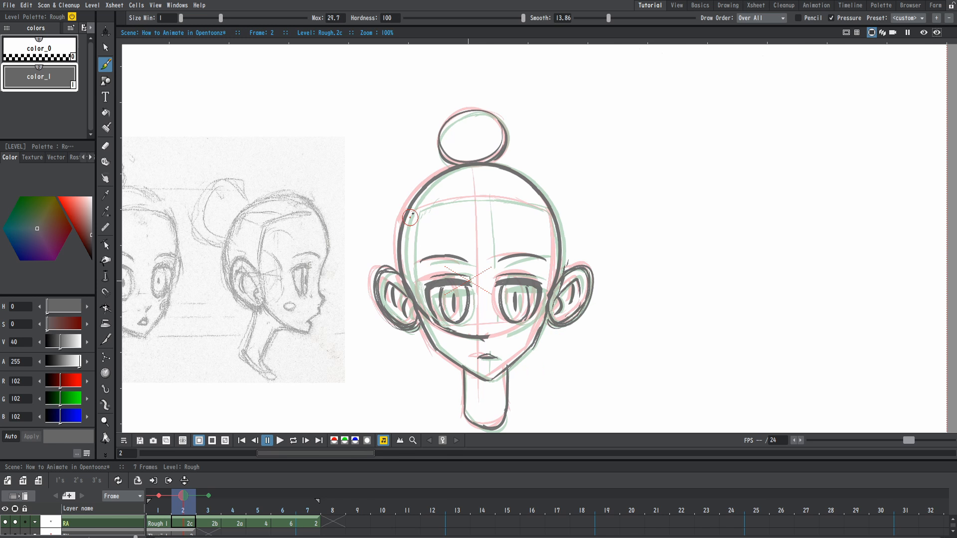
Draw a curved hairline across the upper forehead of the head sketch on frame 2, redoing the first stroke.
drag(410, 217, 498, 202)
key(ctrl+z)
mouse_move(410, 217)
mouse_down()
mouse_move(506, 200)
mouse_move(547, 207)
mouse_up()
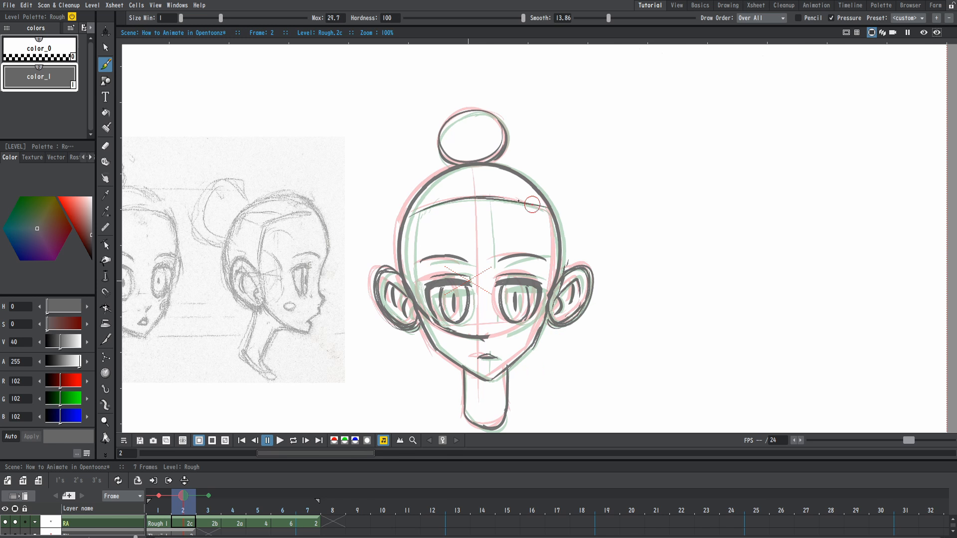
Return to frame 1 and save the scene together with all its levels.
key(comma)
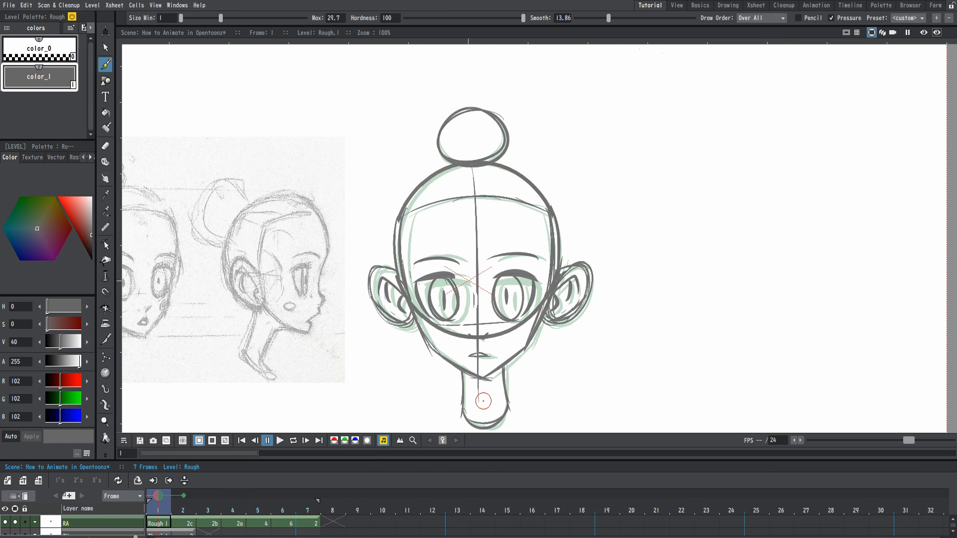
drag(592, 317, 572, 267)
scroll(572, 267, down, 1)
scroll(568, 259, up, 1)
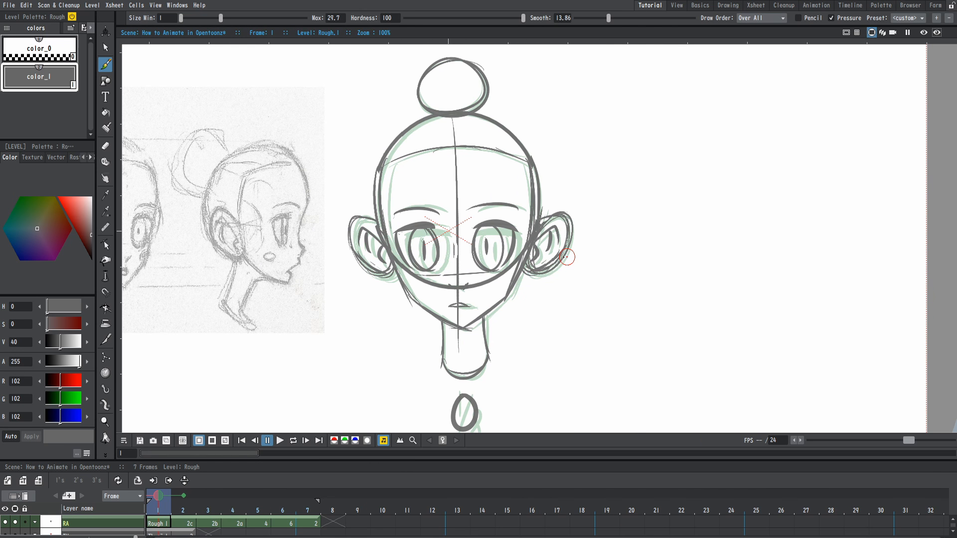
click(10, 5)
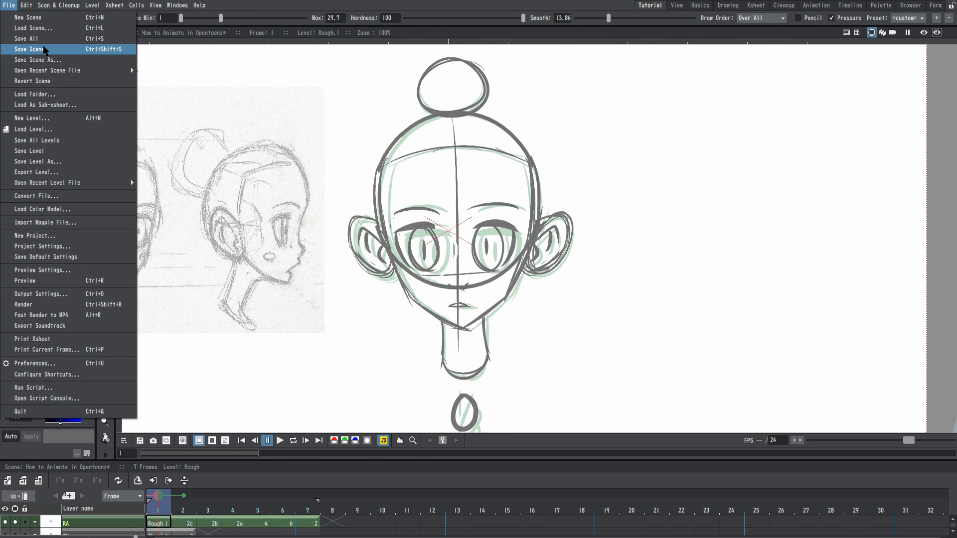
click(38, 38)
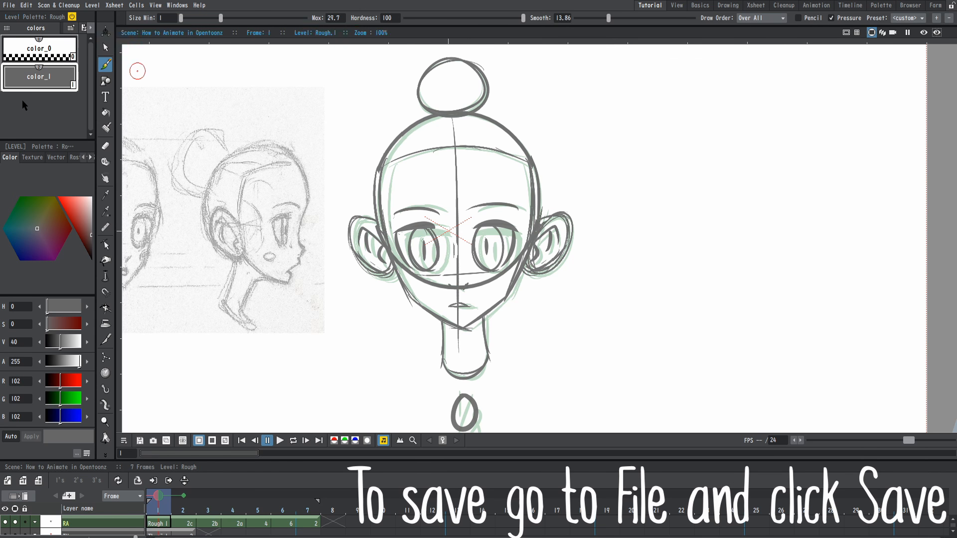
Add a new palette style and set it to a terracotta skin tone with H 18, S 52, V 76.
right_click(37, 105)
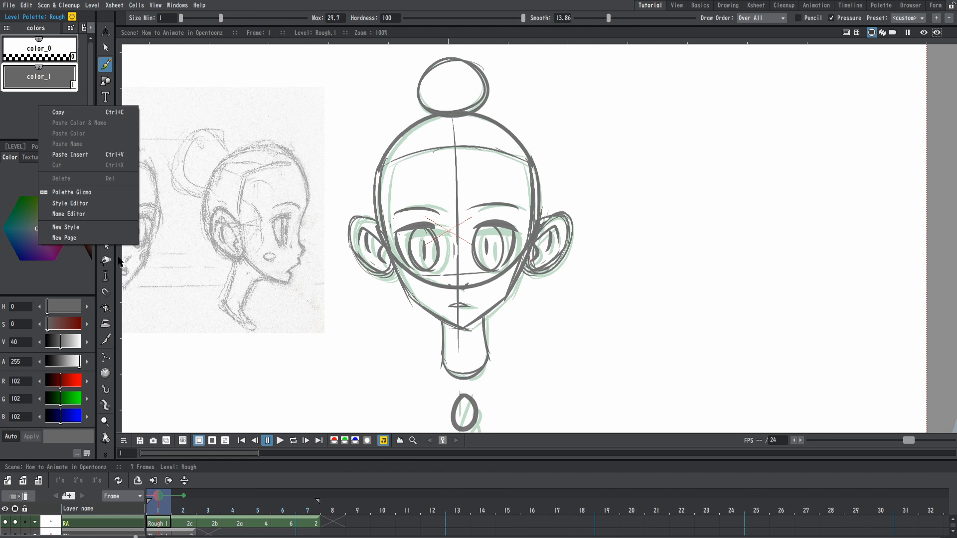
click(87, 227)
mouse_move(79, 216)
mouse_down()
mouse_move(82, 208)
mouse_move(52, 224)
mouse_up()
click(56, 225)
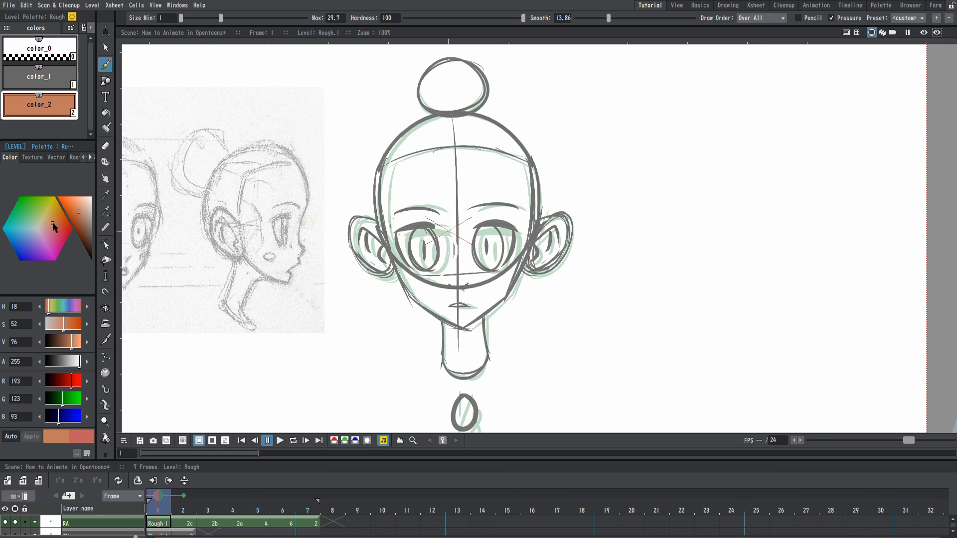
Fill the forehead, cheeks and lower face on frame 1 with the terracotta skin colour.
scroll(412, 230, up, 1)
key(f)
click(455, 180)
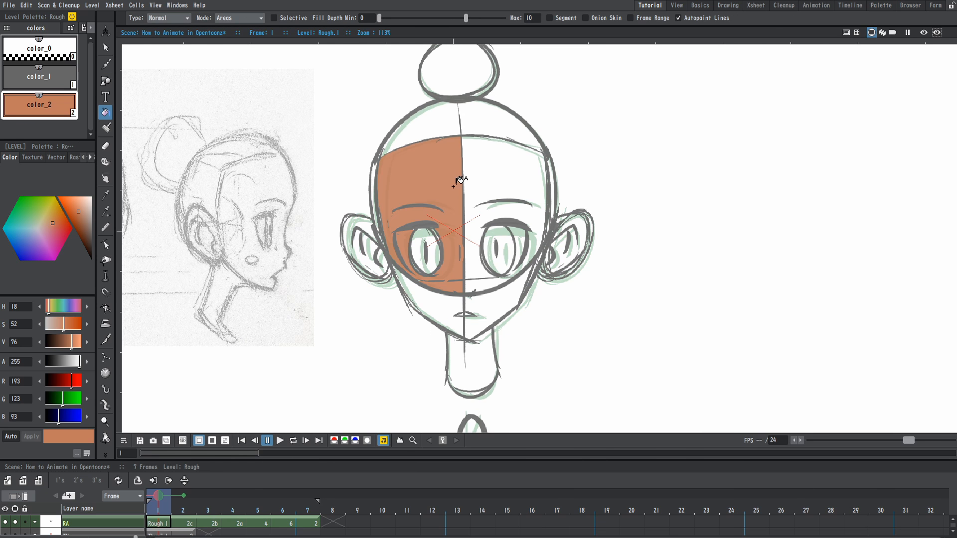
click(504, 172)
click(492, 296)
click(451, 296)
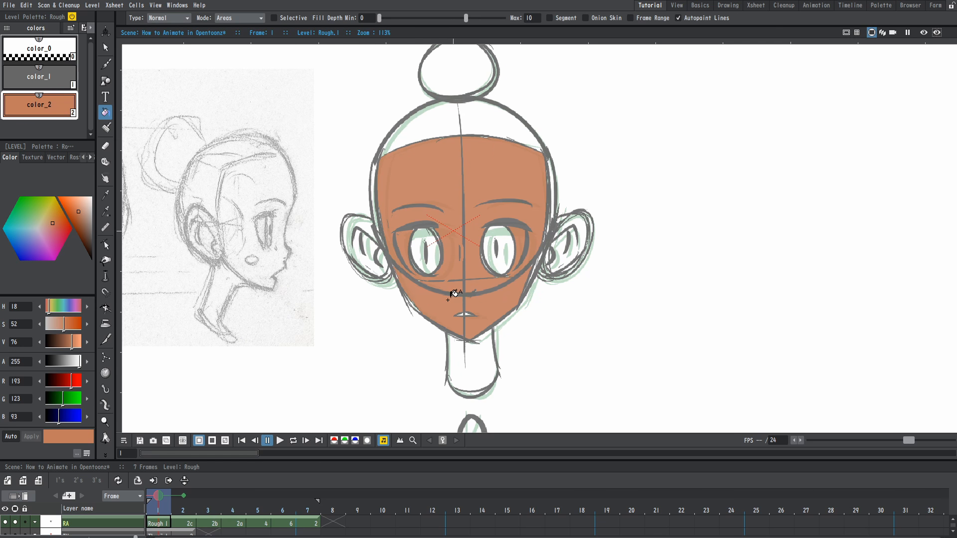
Fill both ears and the neck on frame 1 with the terracotta skin colour.
scroll(444, 294, up, 2)
click(357, 241)
click(609, 237)
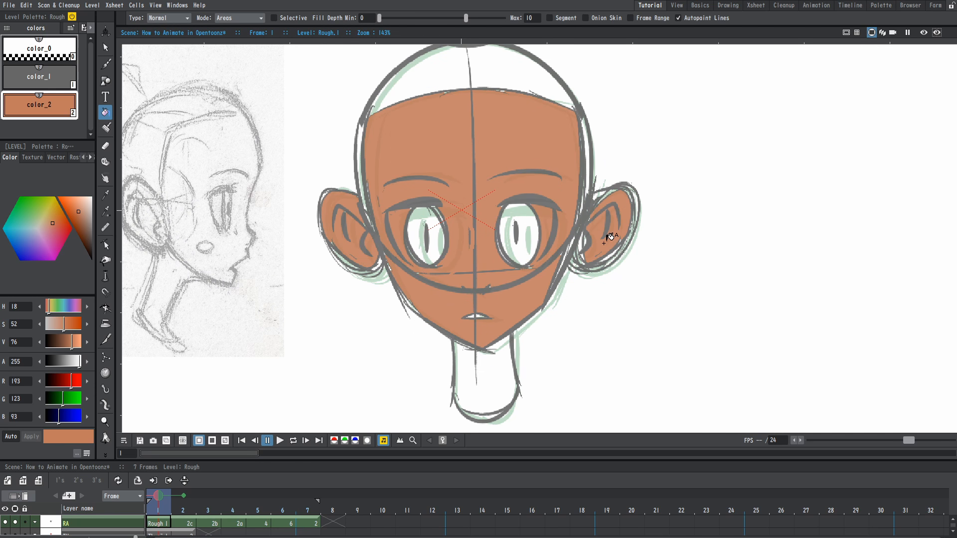
click(501, 388)
scroll(495, 339, down, 2)
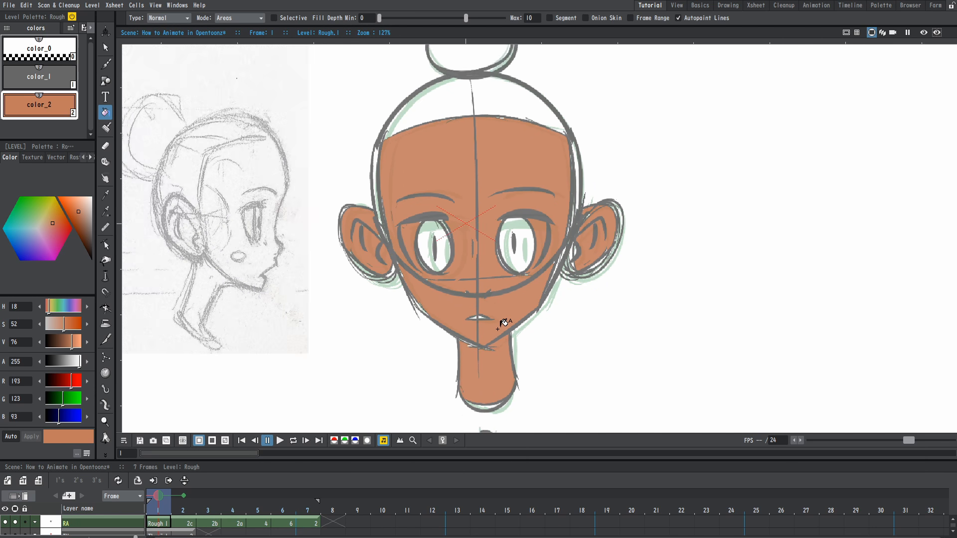
Darken the grey line style color_1 to RGB 86, 86, 86 and check it on the other frames.
click(36, 85)
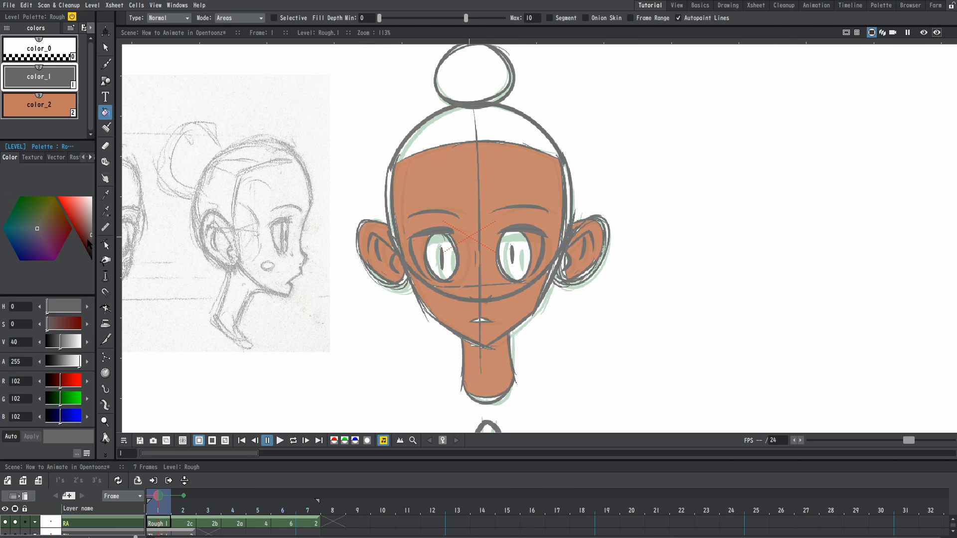
mouse_move(90, 244)
mouse_down()
mouse_move(93, 285)
mouse_move(98, 234)
mouse_move(95, 241)
mouse_up()
drag(340, 185, 307, 186)
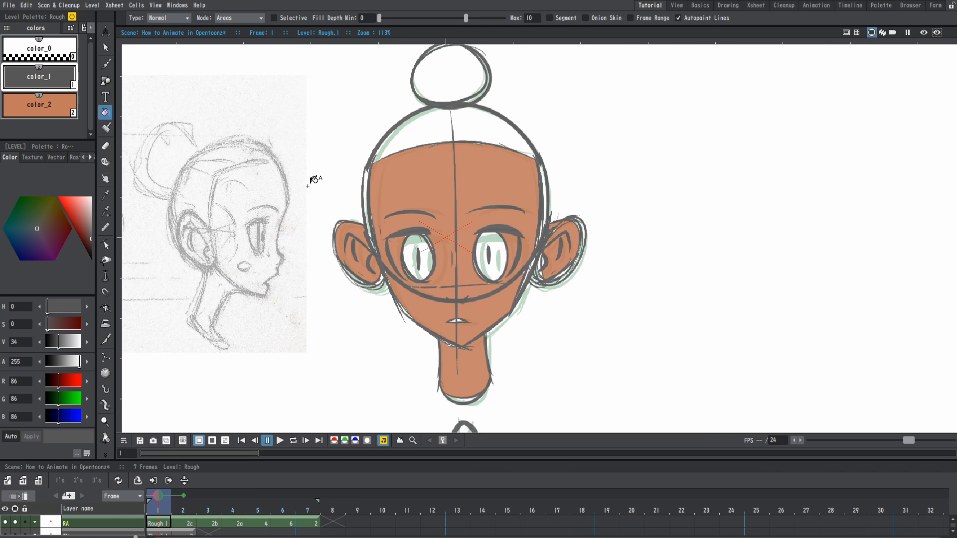
key(period)
key(period)
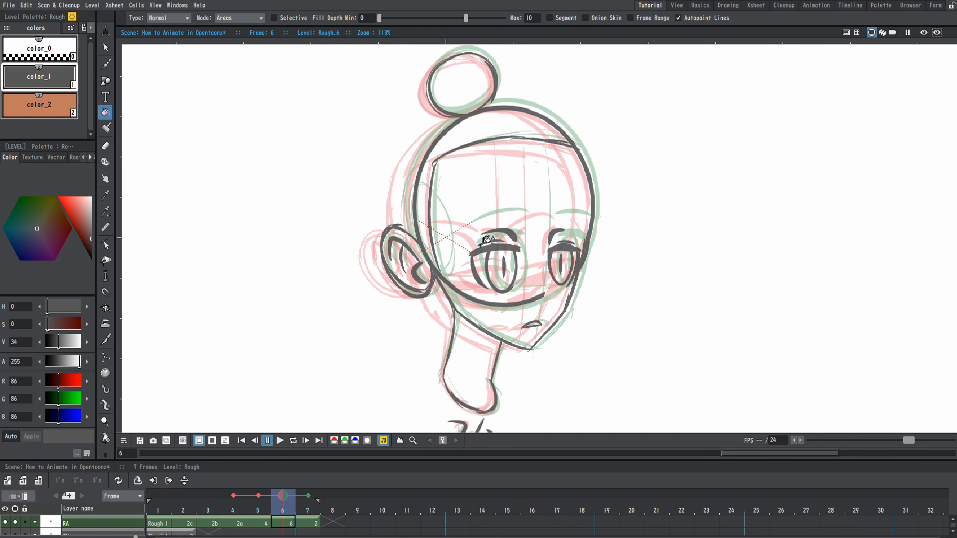
key(comma)
key(comma)
Add another palette style on frame 1 and set it to a golden tan with H 39, S 50, V 75.
right_click(56, 136)
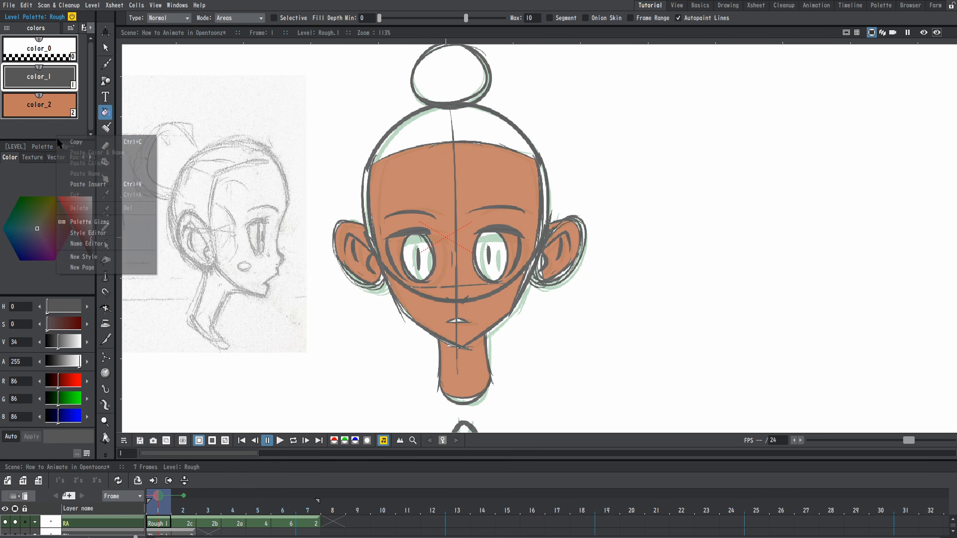
click(90, 255)
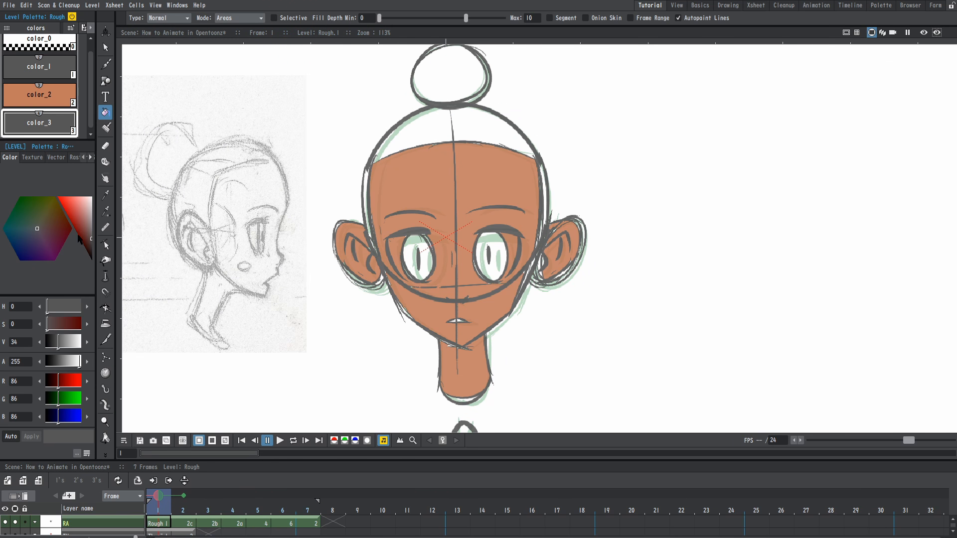
click(47, 220)
click(82, 218)
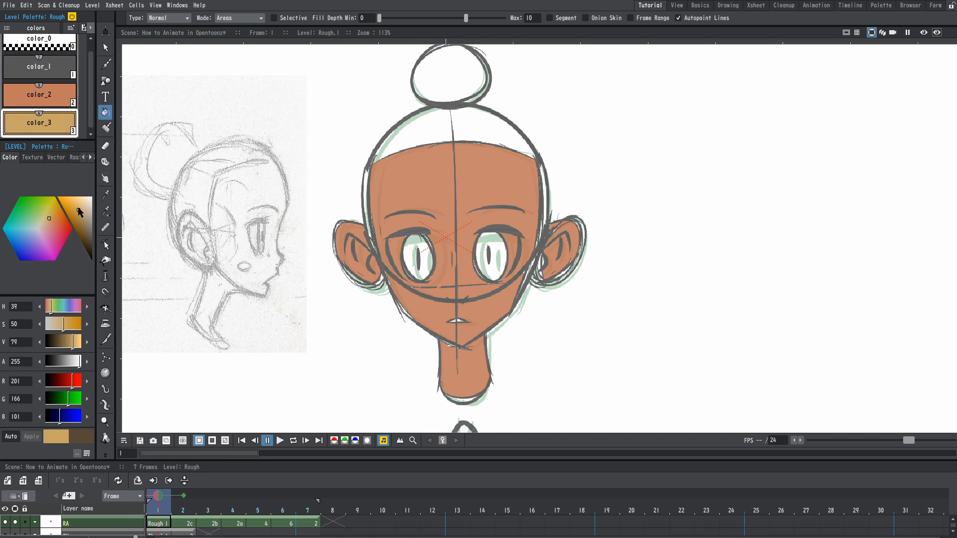
click(79, 213)
Fill the top of the hair, the bun and both side strips of the head with the golden tan.
click(437, 127)
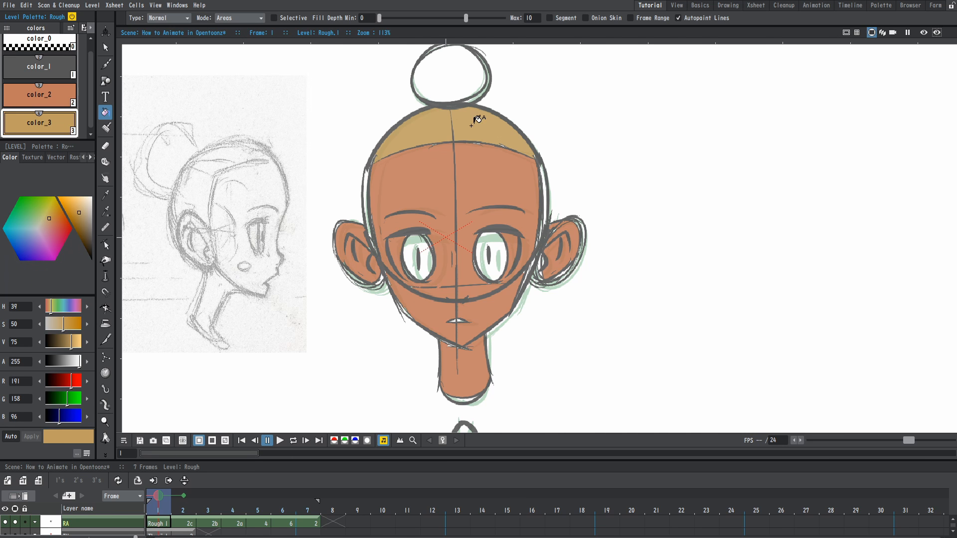
click(441, 75)
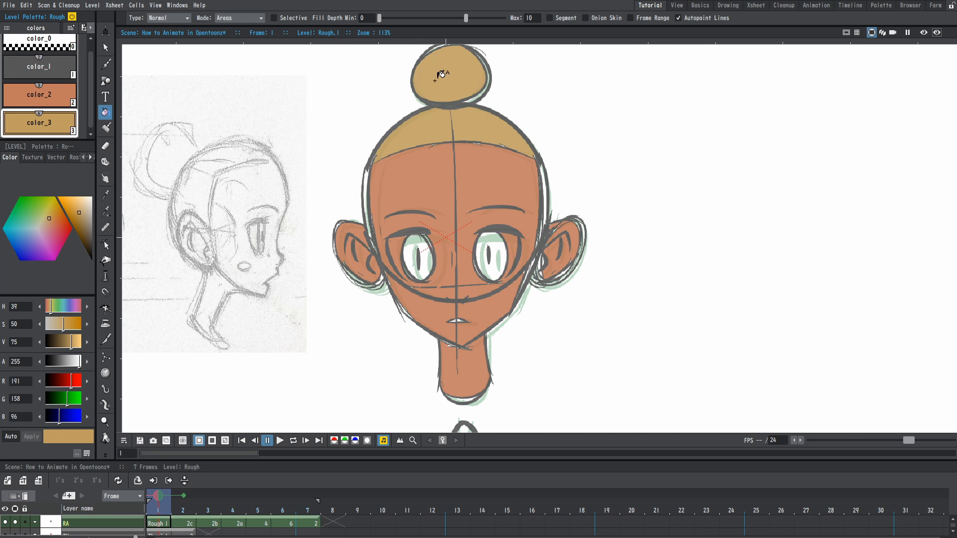
click(365, 197)
click(543, 193)
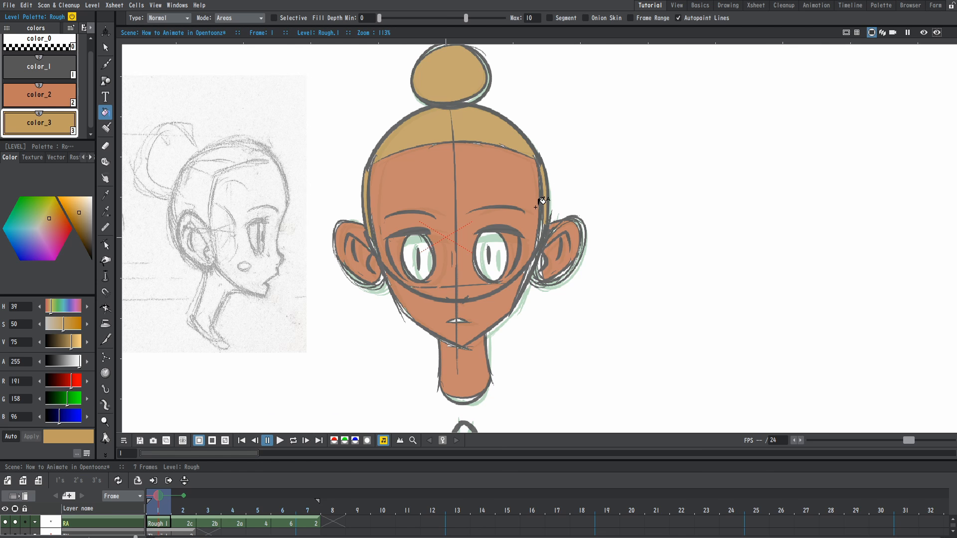
Flip back and forth through the frames to examine the head turn from drawing to drawing.
scroll(536, 207, down, 1)
key(Down)
key(Down)
key(Down)
key(Down)
key(Down)
key(Down)
key(Up)
key(Up)
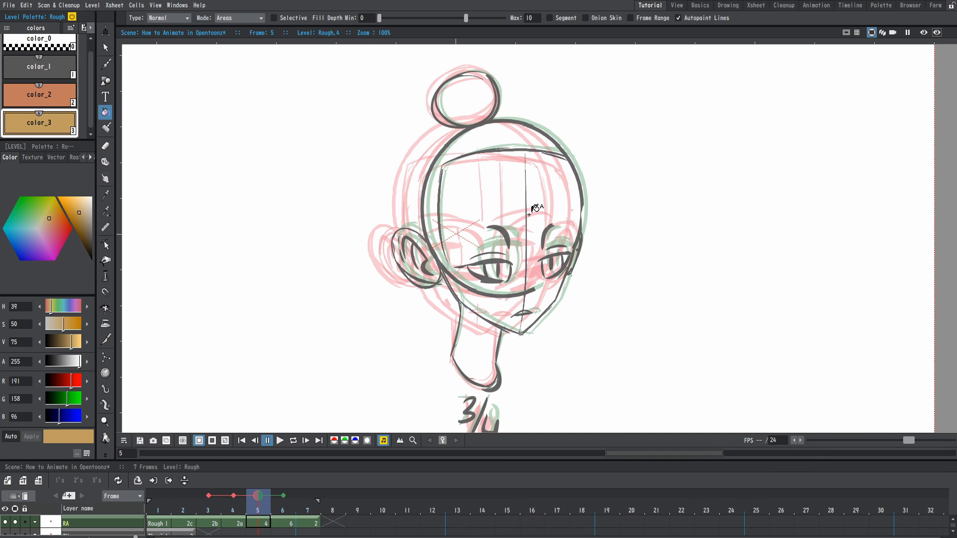
key(Up)
key(Up)
key(Up)
key(Up)
key(Down)
key(Down)
key(Down)
key(Down)
key(Up)
key(Up)
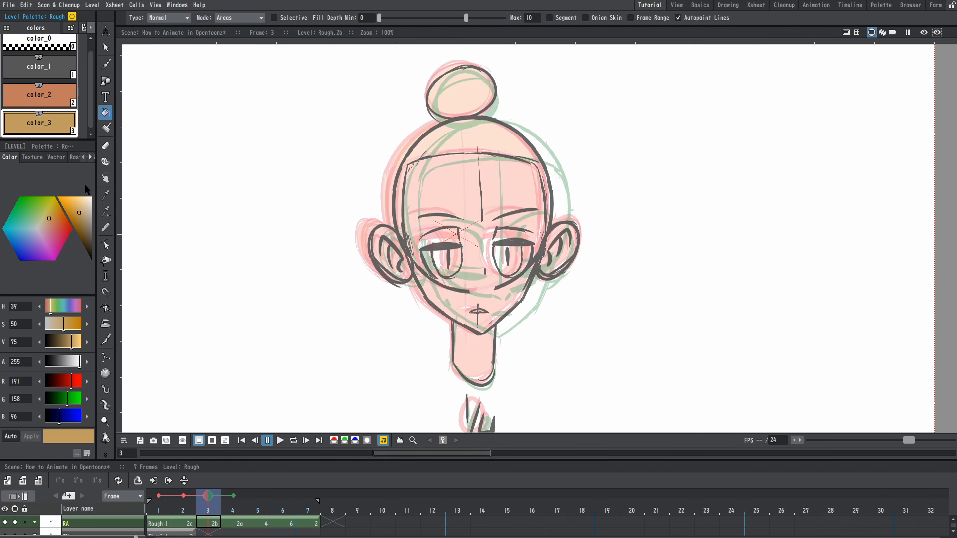
Return to frame 1 and brighten the hair style to a light yellow with H 49, S 51, V 90.
key(Up)
key(Up)
mouse_move(83, 214)
mouse_down()
mouse_move(75, 198)
mouse_move(47, 214)
mouse_move(76, 203)
mouse_up()
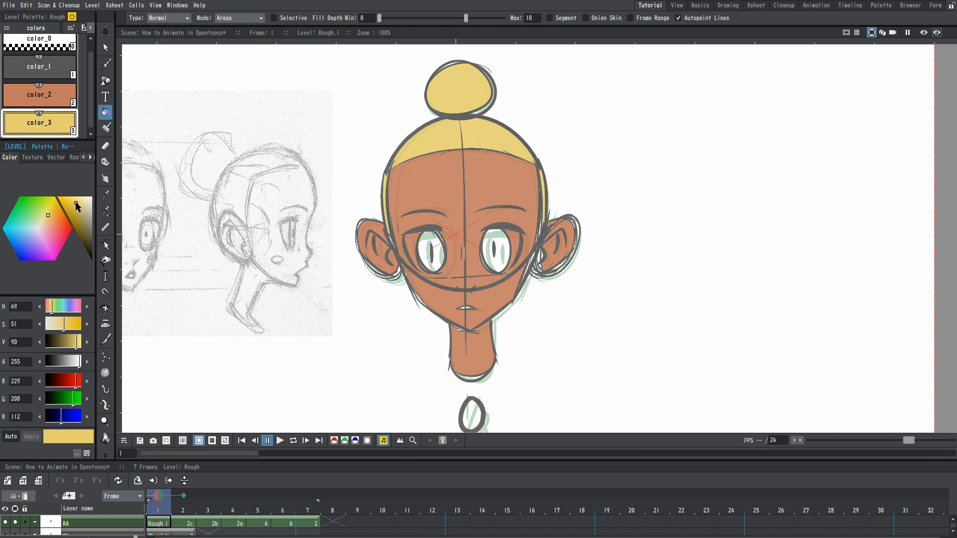
Add a new palette style for the eyes and set it to light blue with H 200, S 37, V 91.
scroll(541, 250, down, 1)
scroll(513, 258, up, 2)
scroll(513, 257, up, 3)
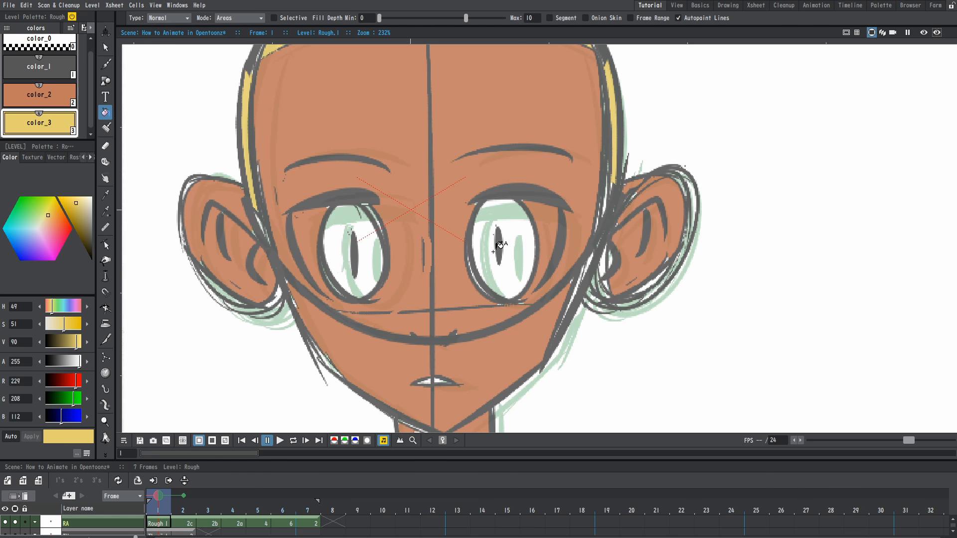
drag(530, 324, 557, 307)
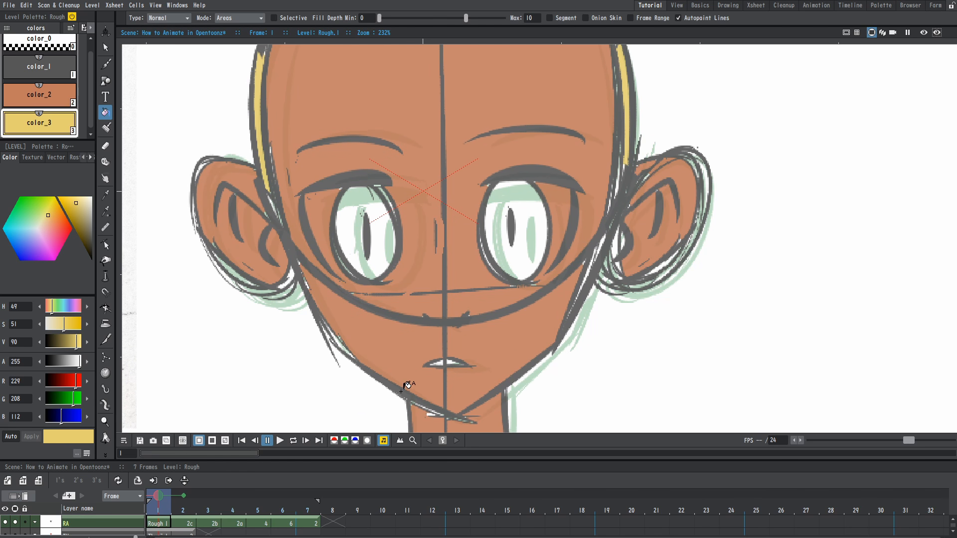
key(b)
key(2)
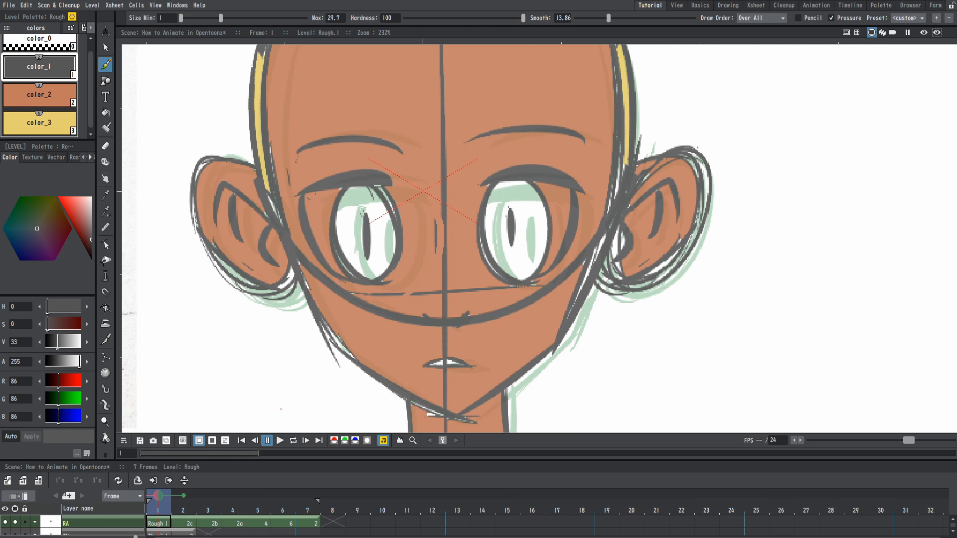
scroll(52, 136, down, 1)
right_click(53, 141)
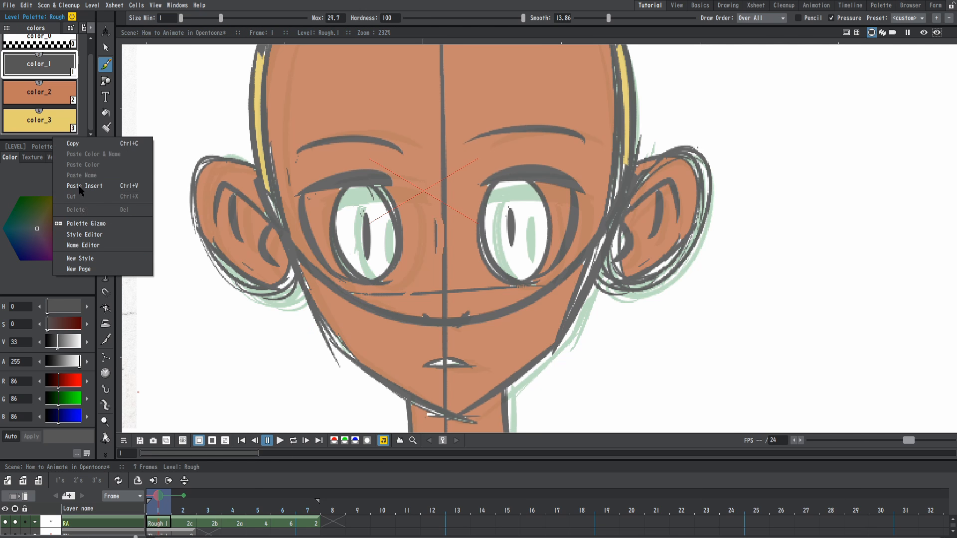
click(73, 256)
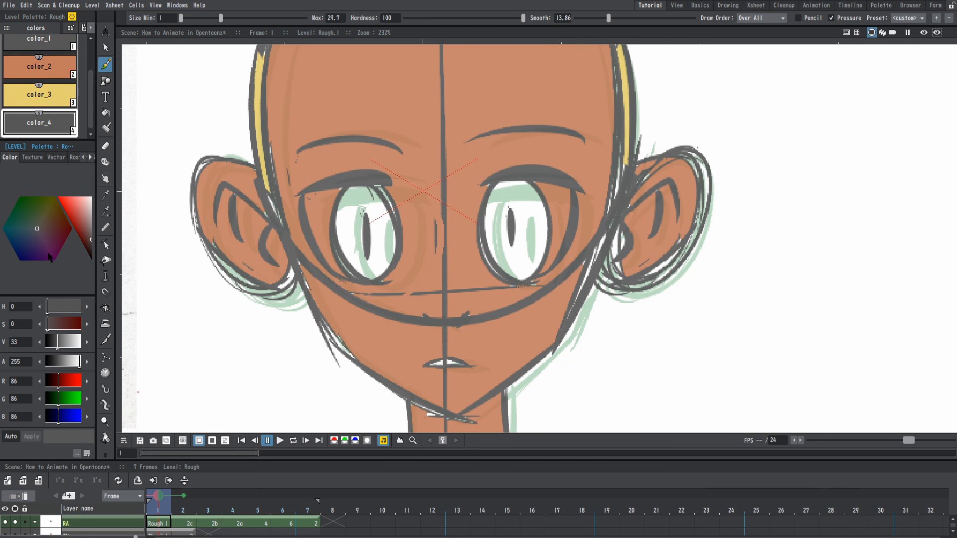
click(23, 235)
drag(78, 215, 81, 202)
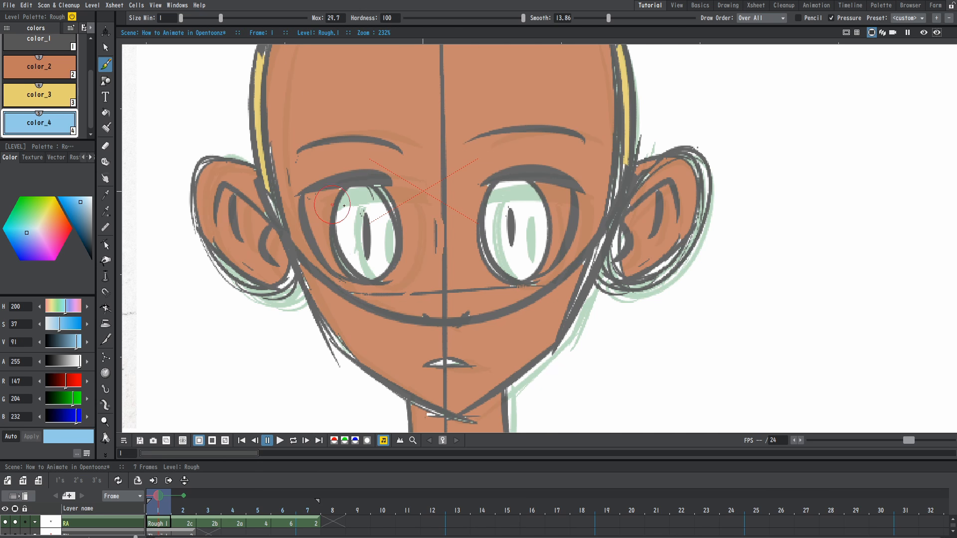
Fill both irises on frame 1 with the light blue style.
key(f)
click(379, 219)
click(528, 234)
scroll(524, 235, down, 2)
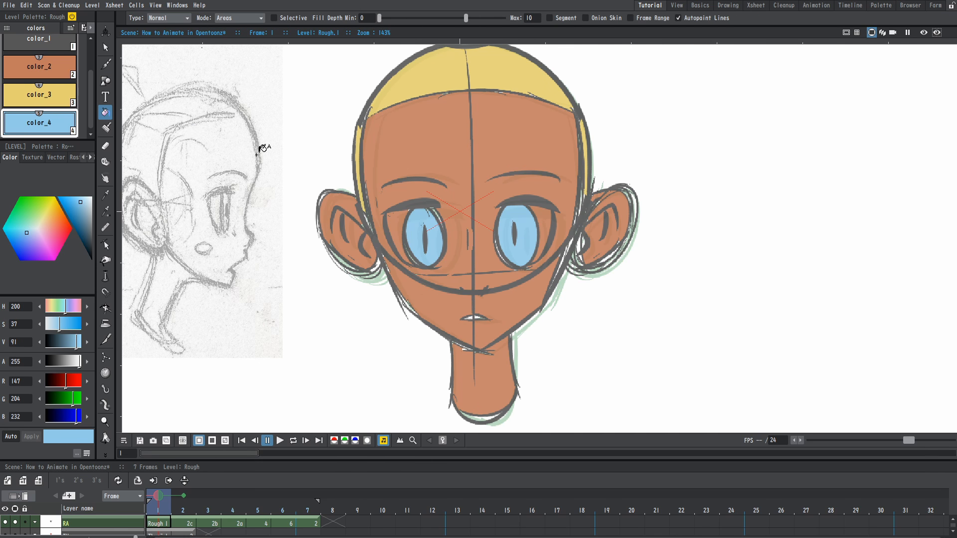
Enlarge the palette area and add a new style set to pale cream with H 26, S 12, V 91.
drag(60, 141, 60, 168)
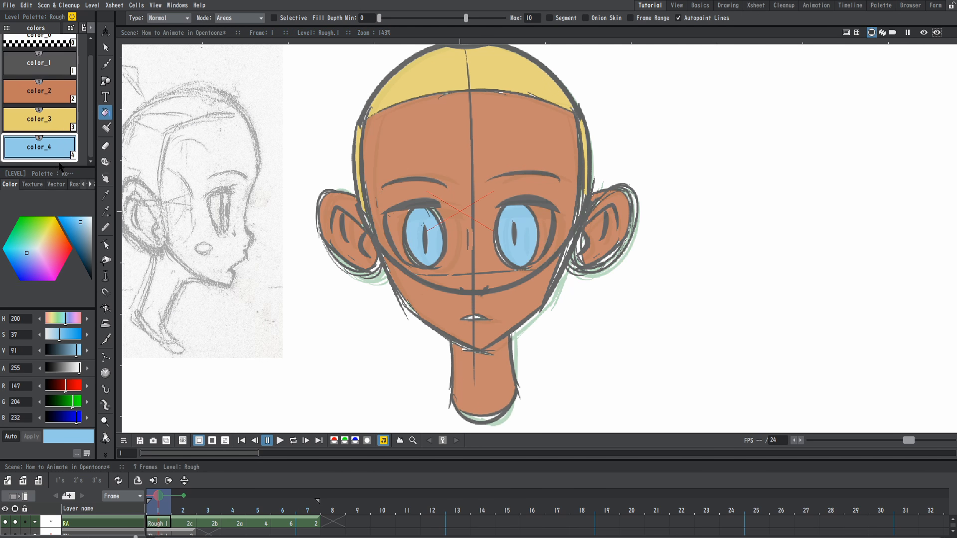
right_click(83, 149)
click(100, 270)
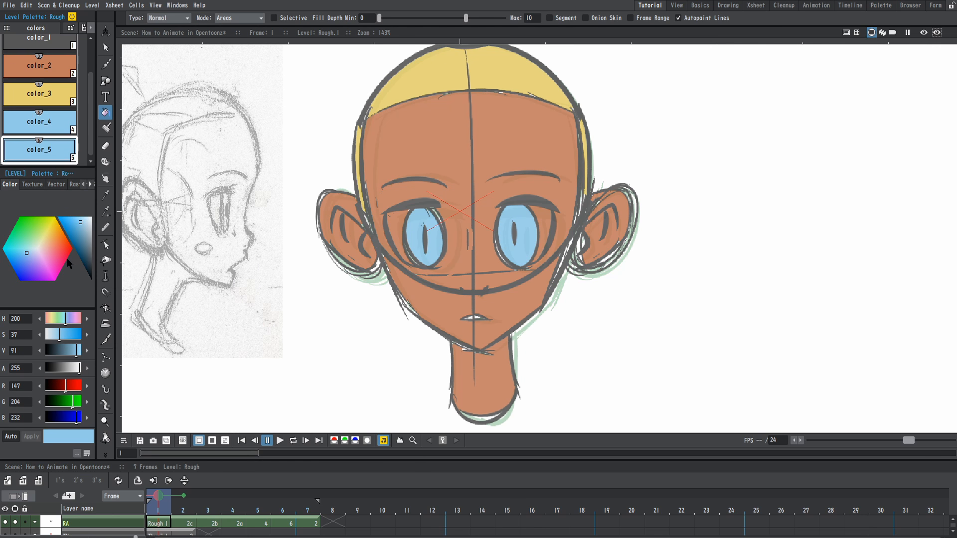
click(41, 246)
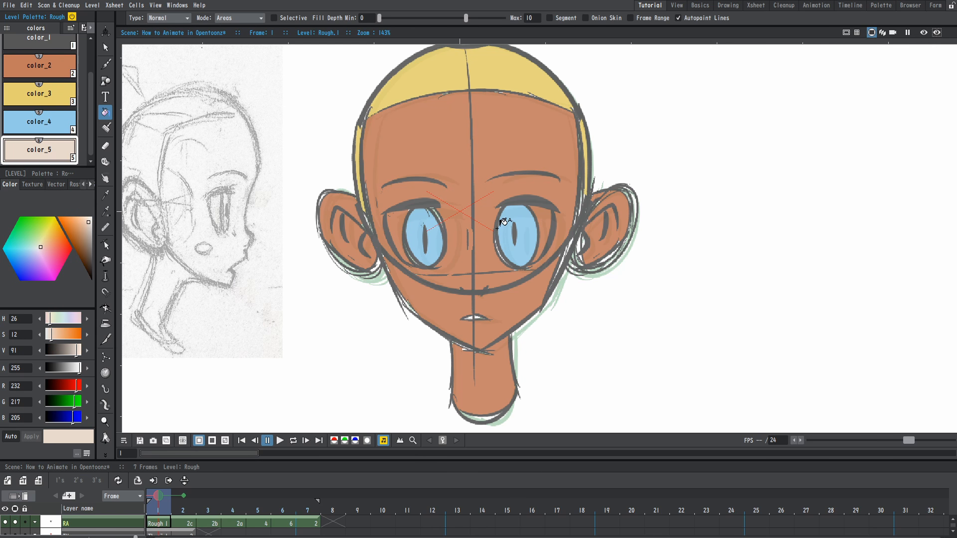
Fill the whites of both eyes on frame 1 with the pale cream style.
scroll(416, 233, up, 1)
click(391, 222)
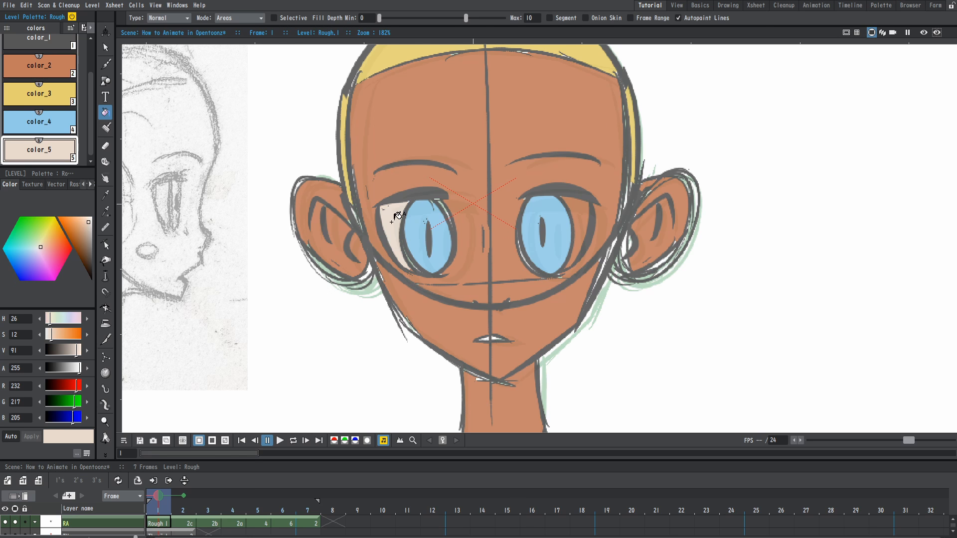
click(583, 213)
Brighten the pale cream style to H 26, S 12, V 99.
click(86, 221)
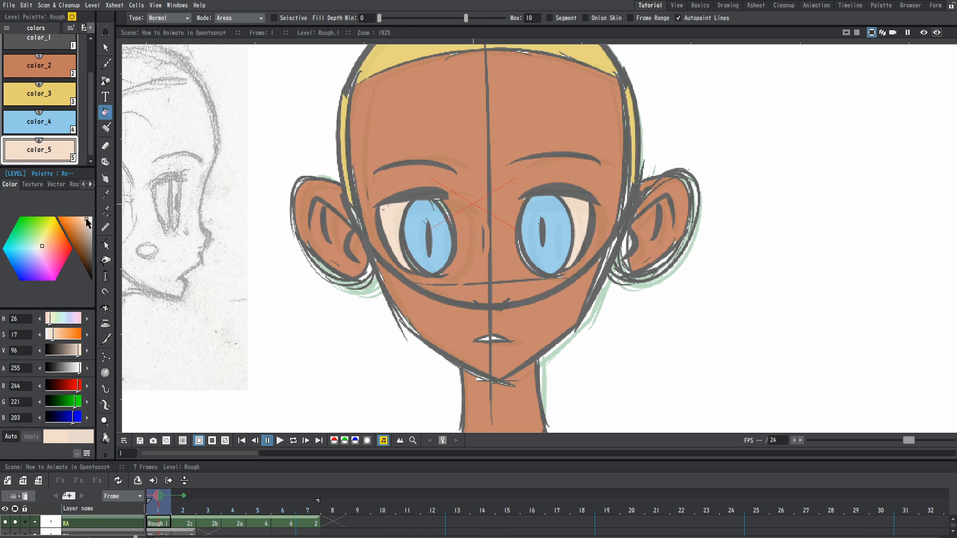
click(88, 217)
scroll(570, 262, down, 3)
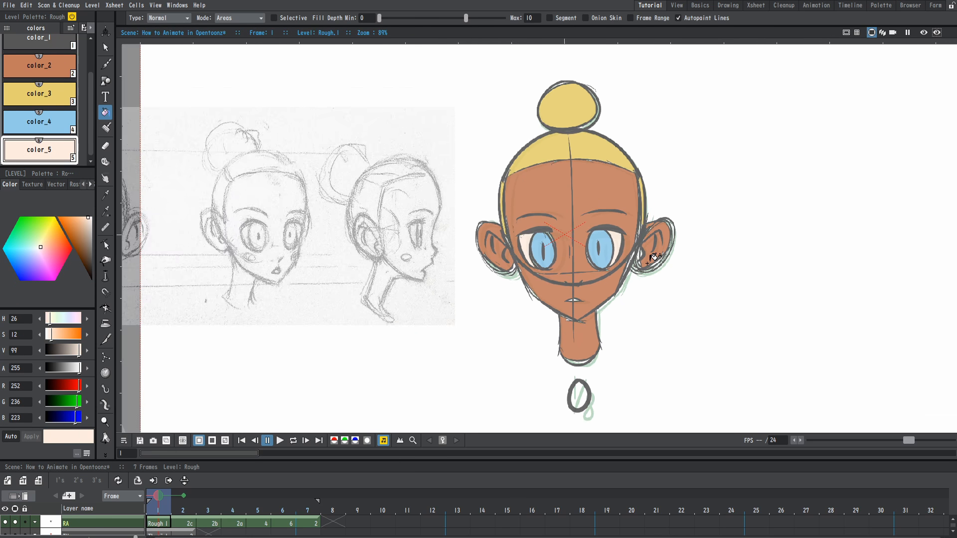
scroll(574, 264, up, 3)
drag(578, 259, 517, 280)
scroll(517, 281, down, 5)
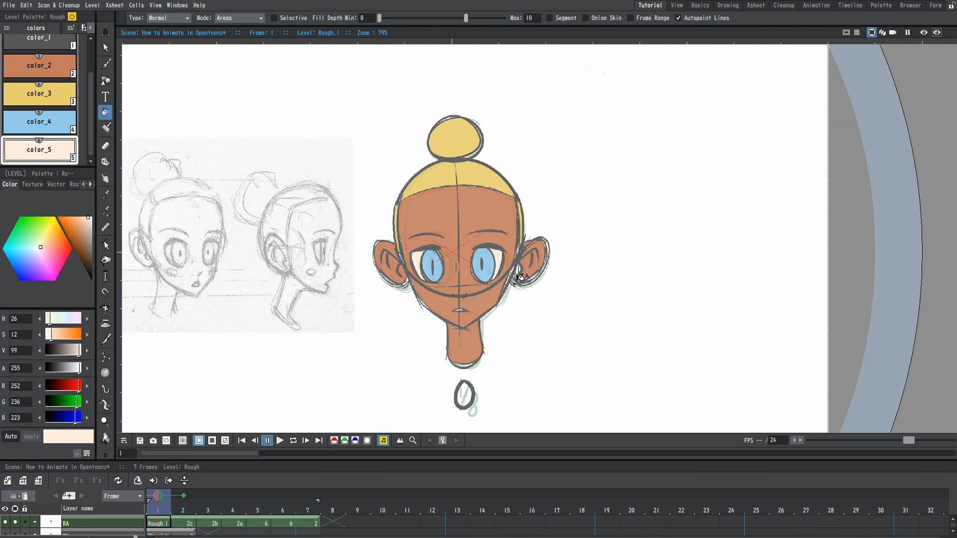
scroll(481, 281, up, 2)
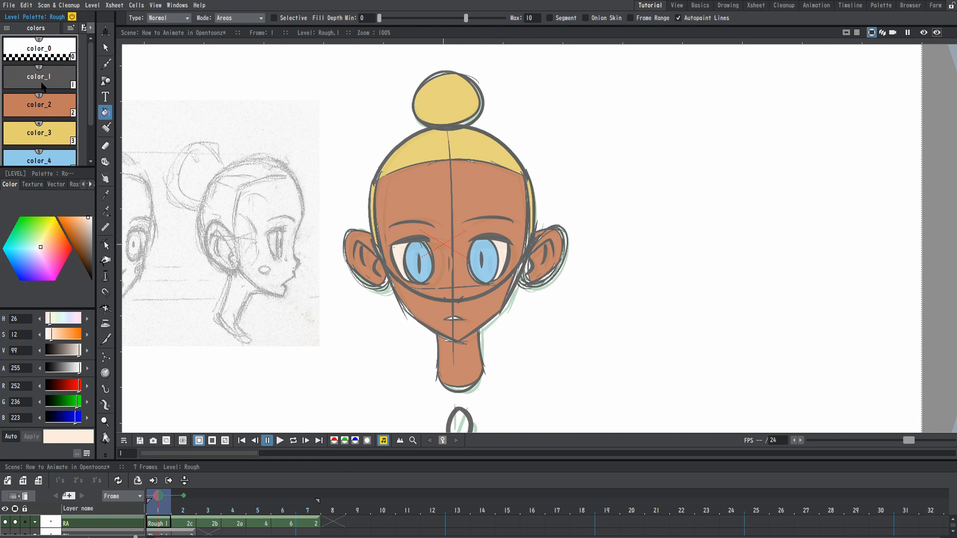
Rename the dark grey palette style as Lines and the orange-brown style as Skin.
click(41, 82)
double_click(38, 77)
text(Lines)
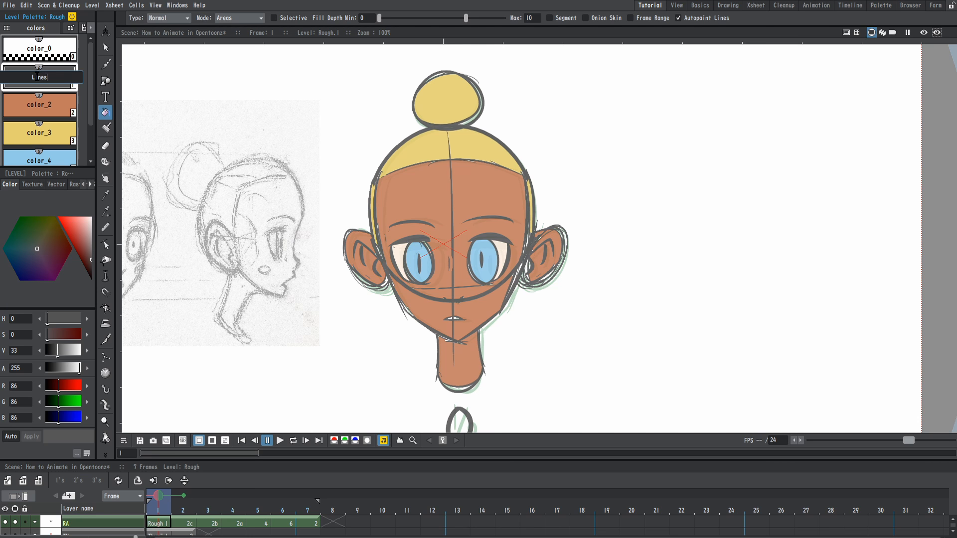
key(Return)
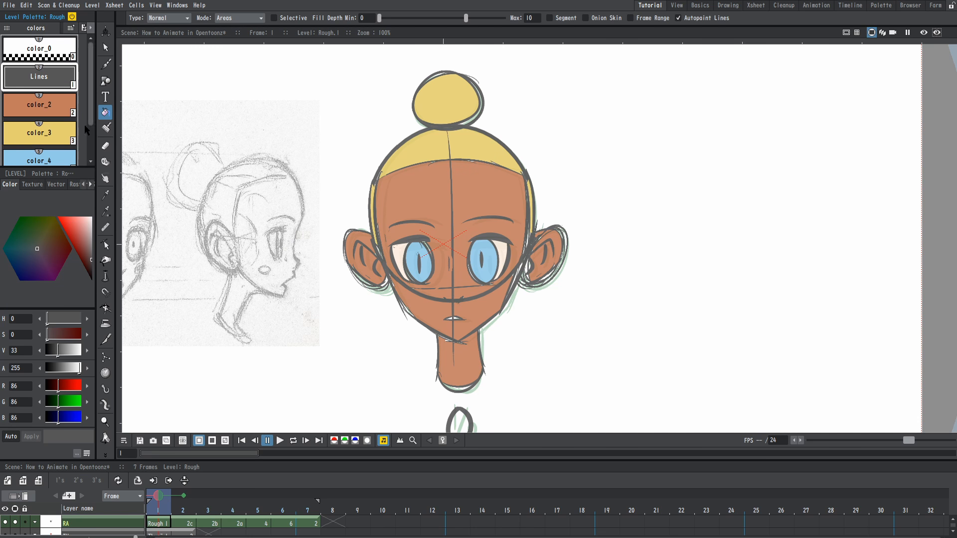
double_click(47, 108)
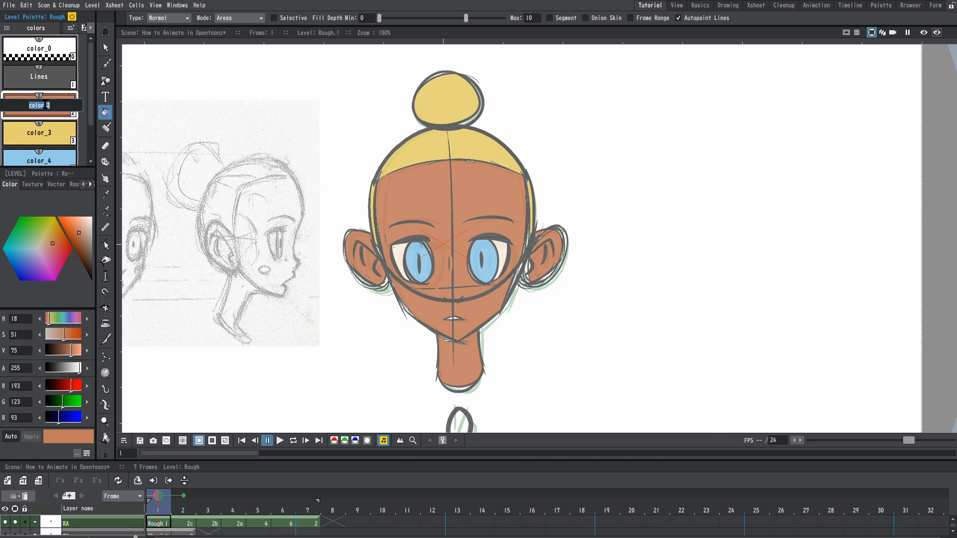
text(Skin)
key(Return)
Rename the yellow palette style as Hair and the light blue style as Pupil.
scroll(45, 105, down, 1)
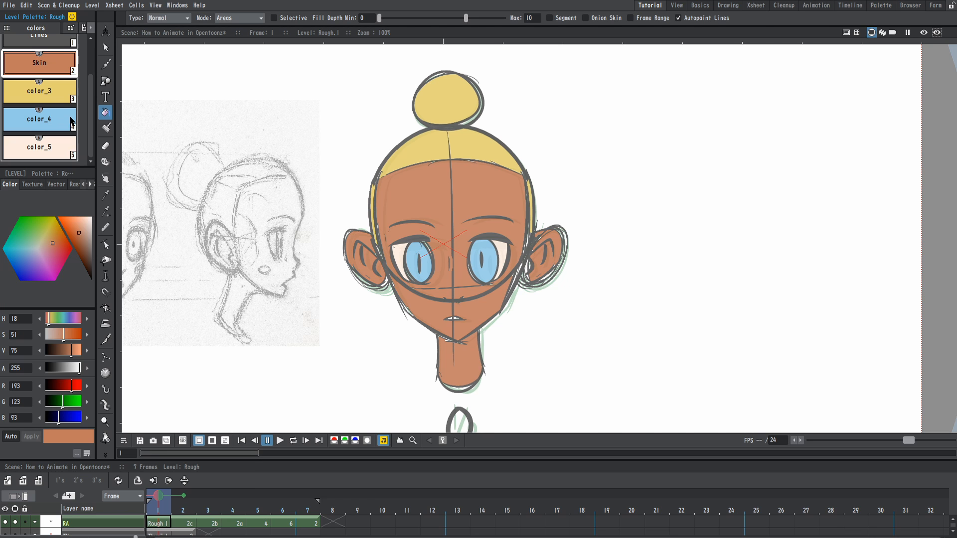
click(43, 96)
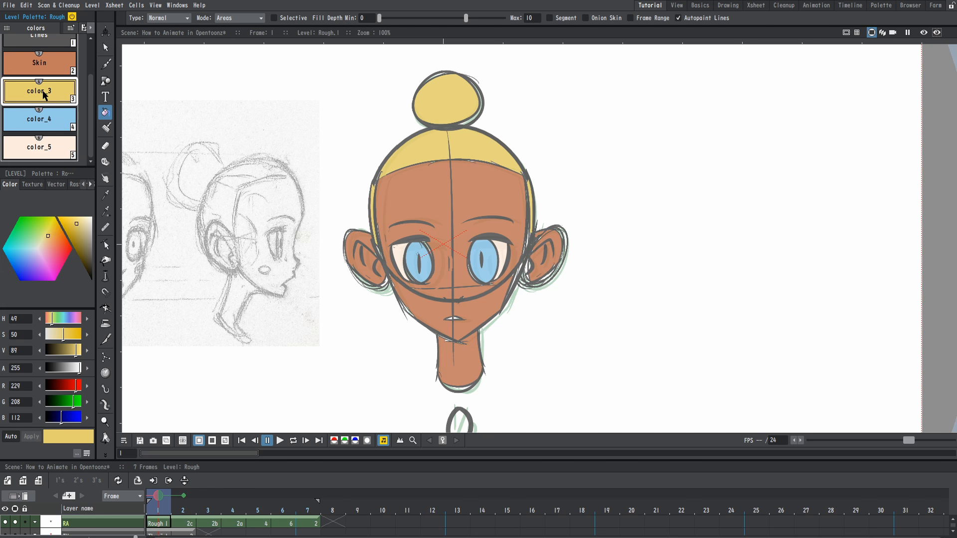
double_click(43, 95)
text(Ha)
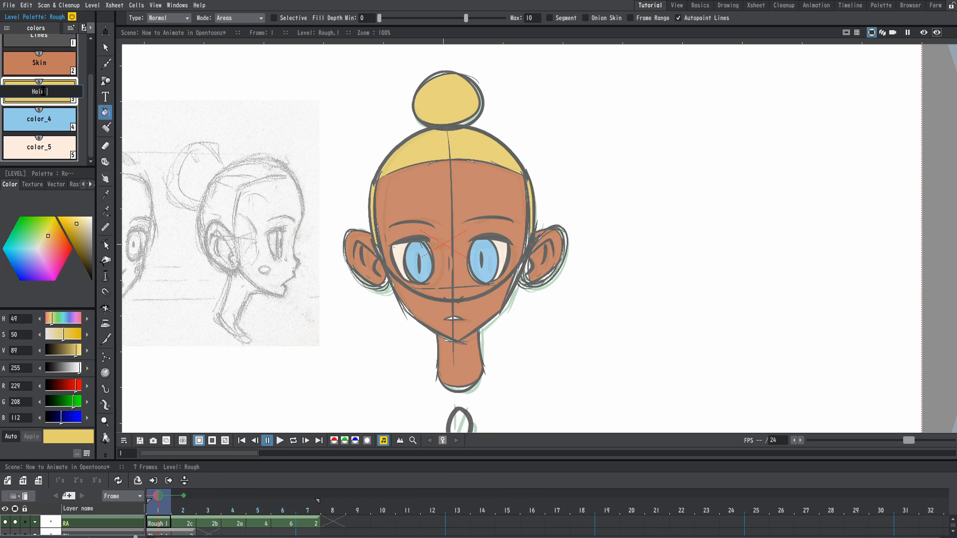
text(ir)
key(Return)
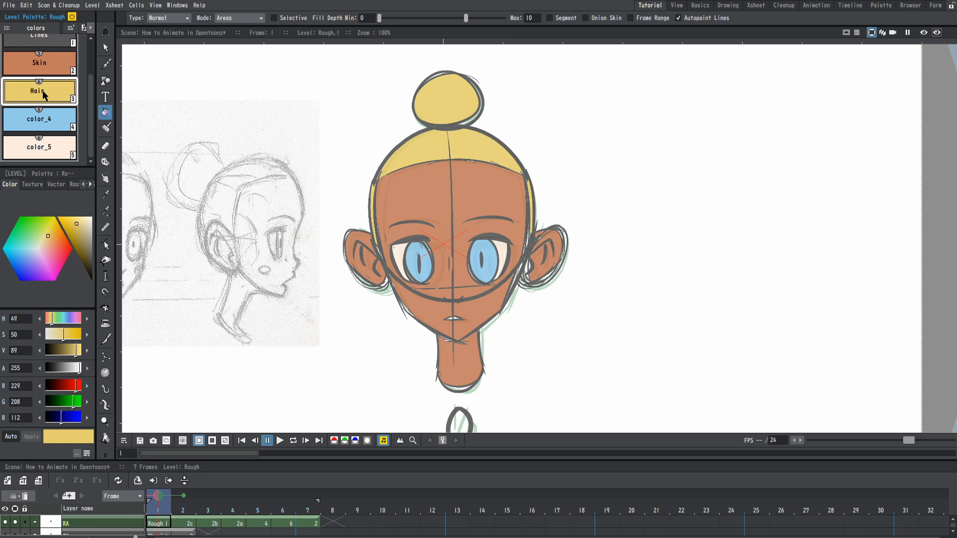
double_click(49, 120)
text(Pup)
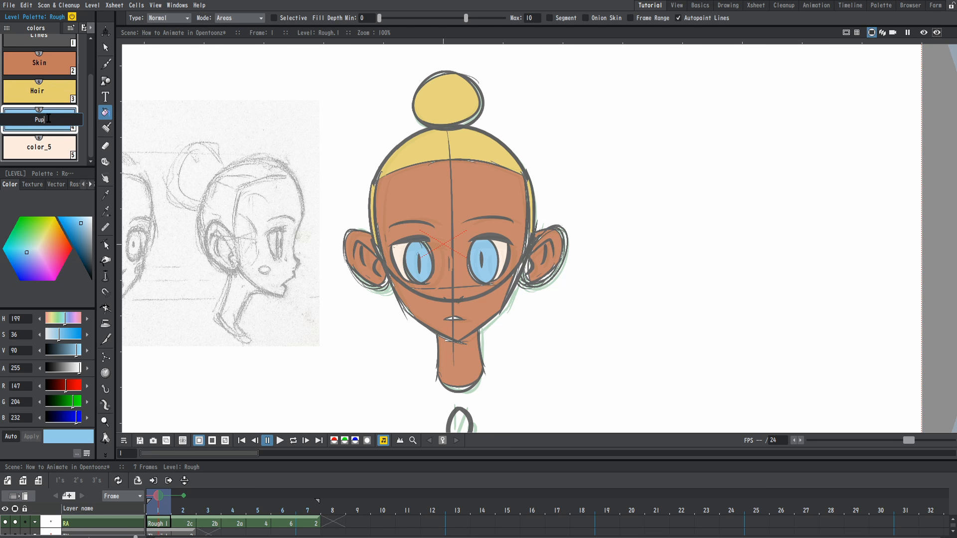
text(il)
key(Return)
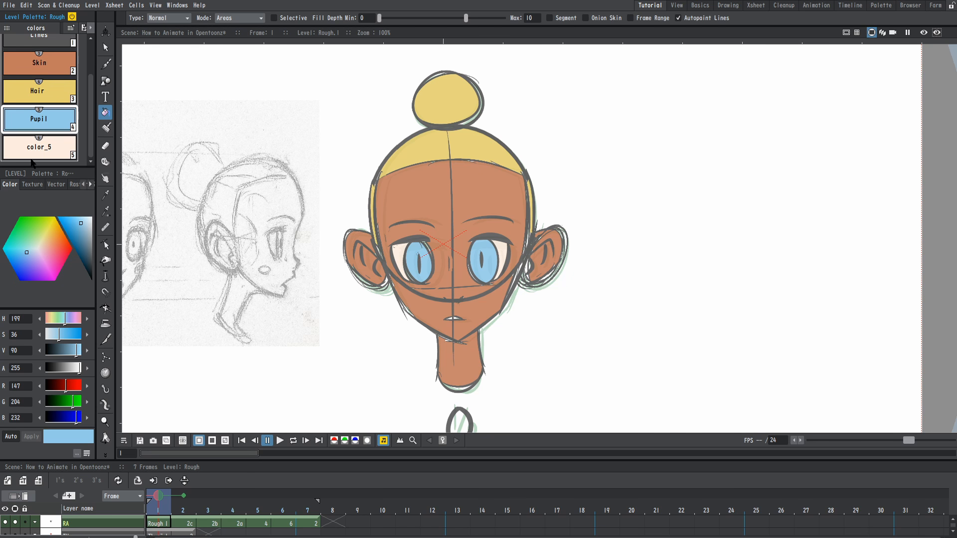
Rename the pale cream palette style as Eyes.
click(53, 152)
double_click(49, 148)
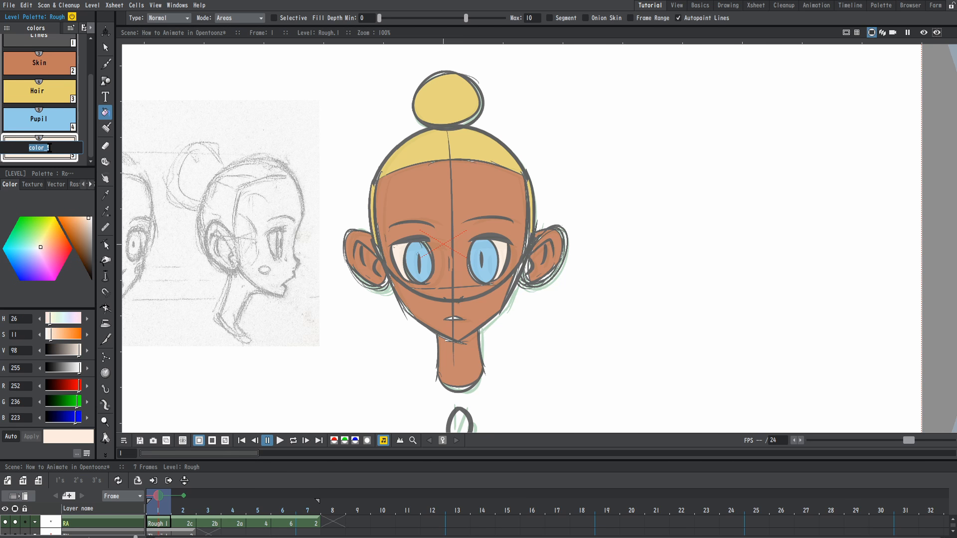
text(Eyes)
key(Return)
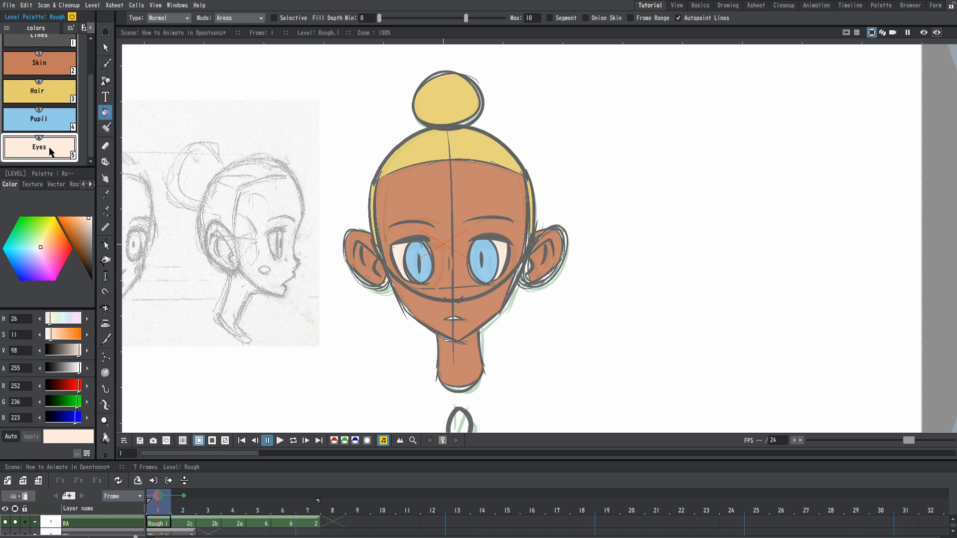
Step through the frames of the rough head-turn animation to review the drawings.
scroll(458, 247, down, 1)
scroll(452, 253, up, 1)
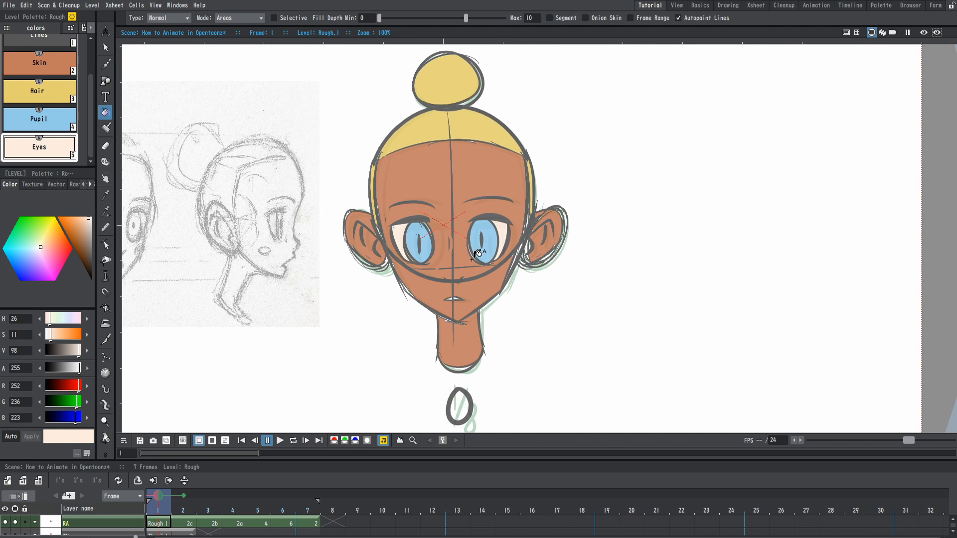
scroll(471, 261, down, 1)
key(Right)
key(Right)
key(Right)
key(Right)
key(Right)
key(Right)
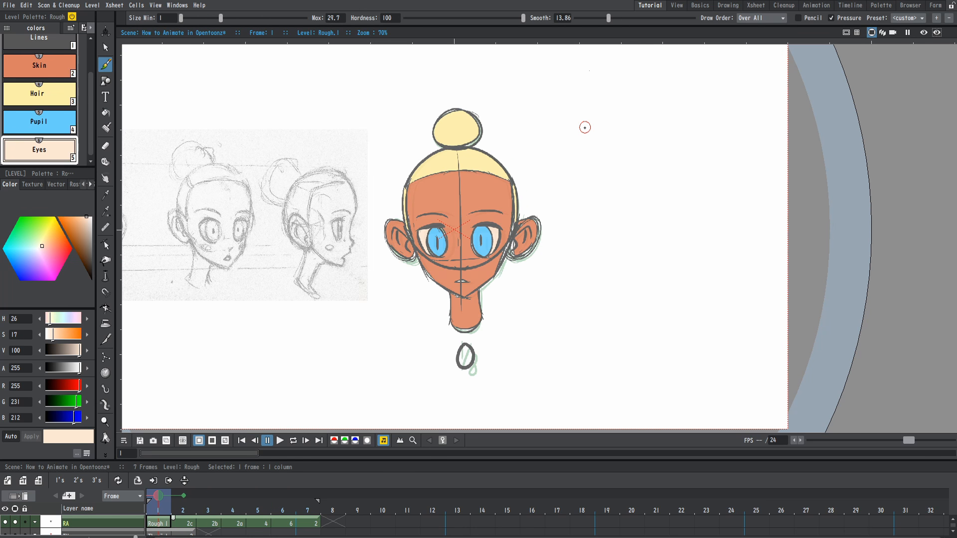
Create a new Toonz vector level named G at frame 1 in a new column above the rough animation.
scroll(585, 128, up, 1)
scroll(558, 239, up, 1)
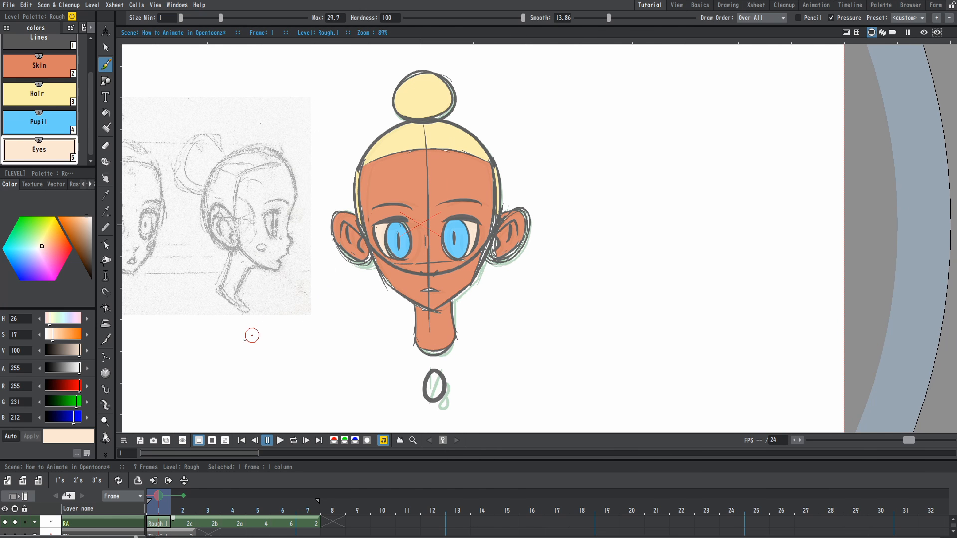
click(7, 482)
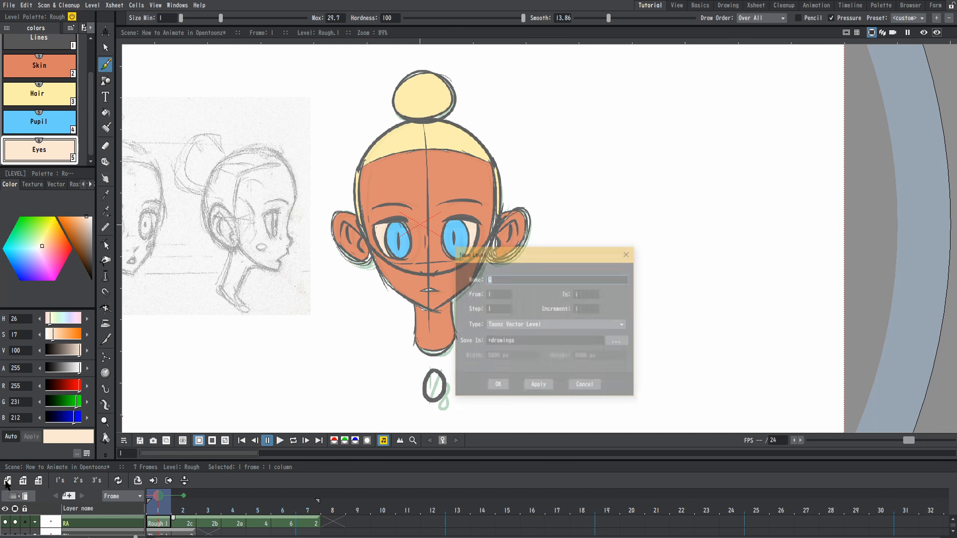
click(490, 374)
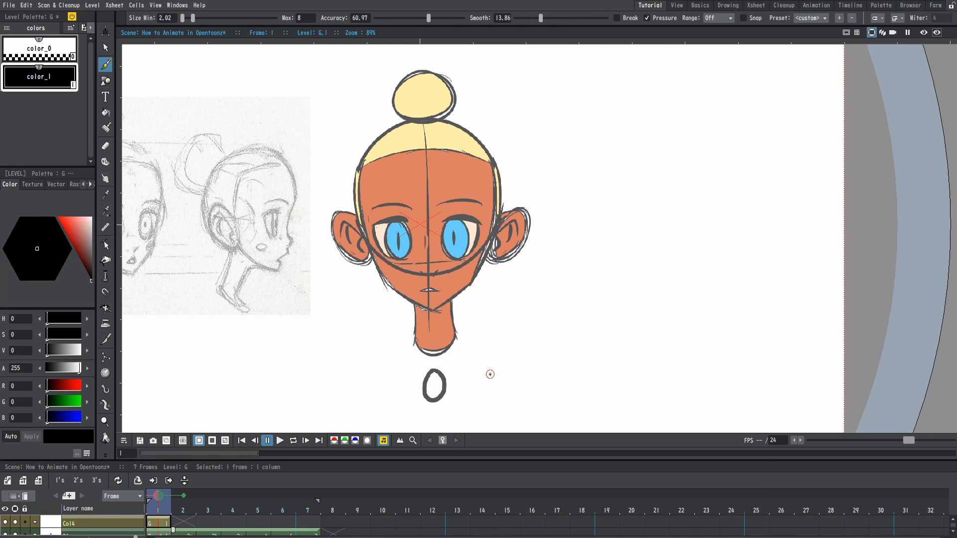
Enlarge the timeline area so that all the layers fit in it.
scroll(603, 247, down, 1)
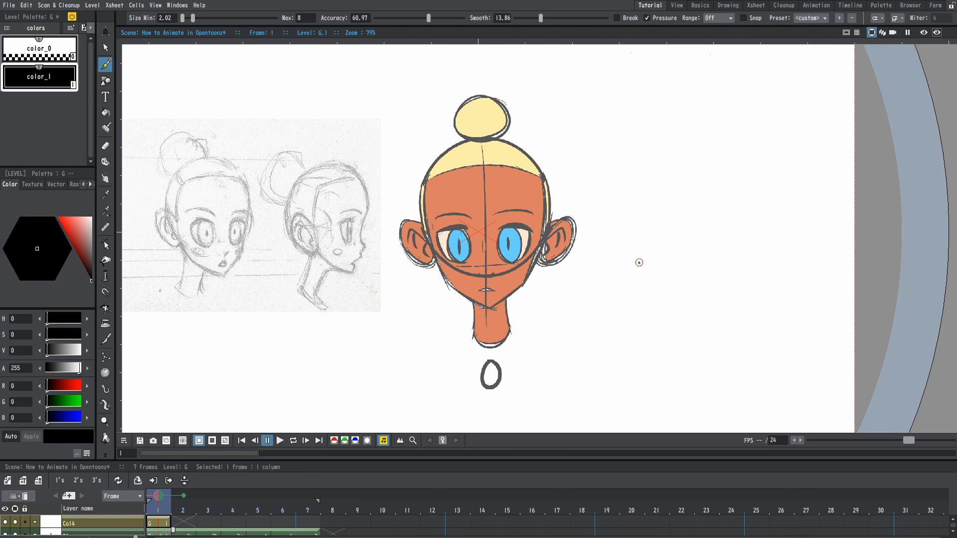
scroll(213, 503, down, 1)
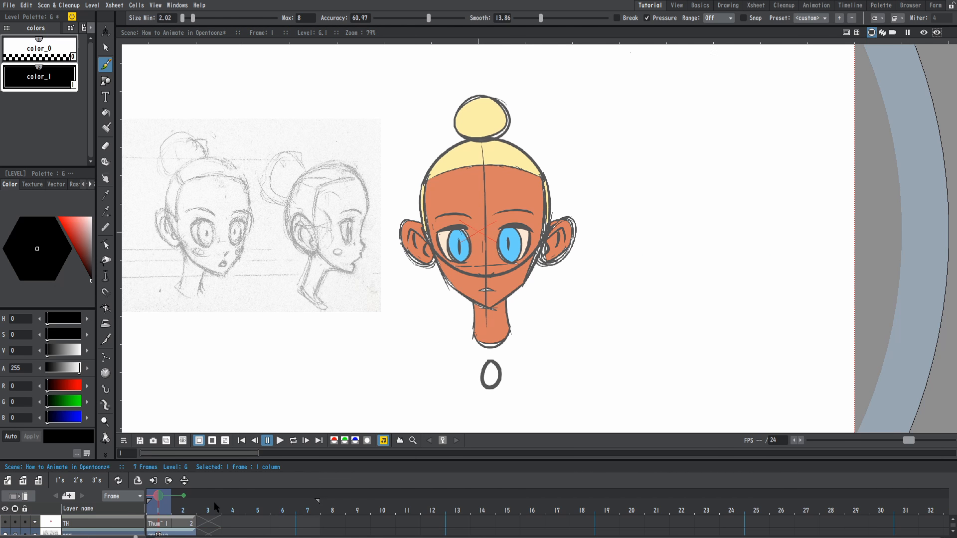
drag(226, 463, 237, 385)
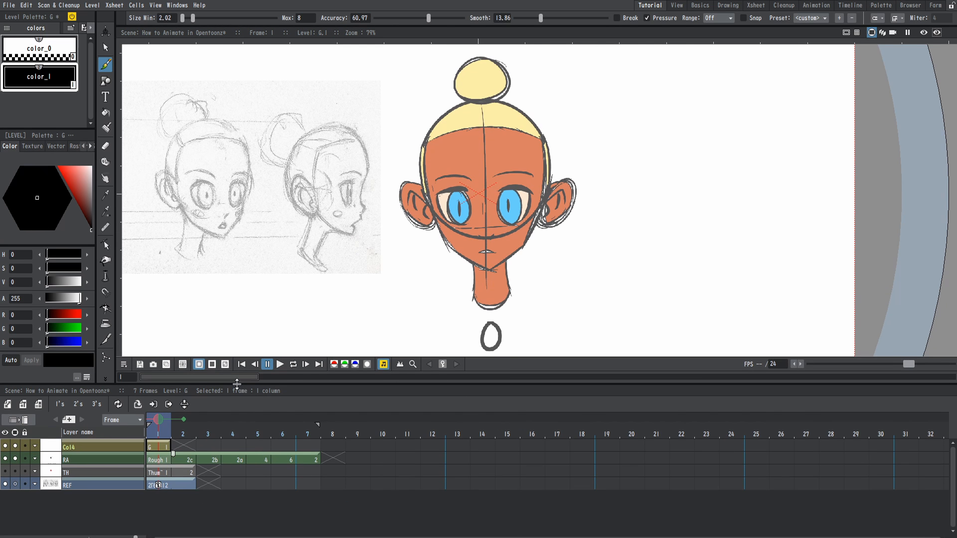
Select the first rough drawing, play the head turn once several times, and loop the playback before stopping it.
click(162, 459)
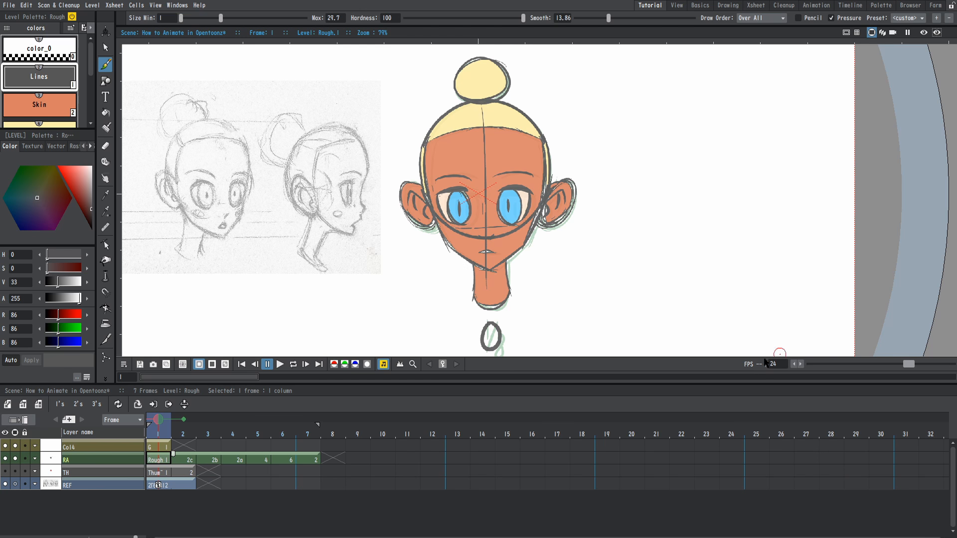
click(280, 365)
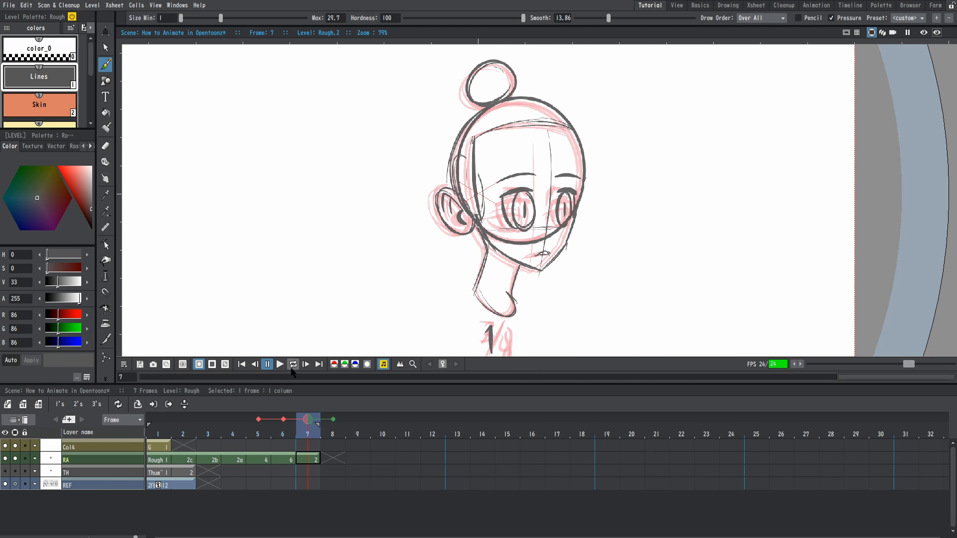
click(282, 365)
click(282, 364)
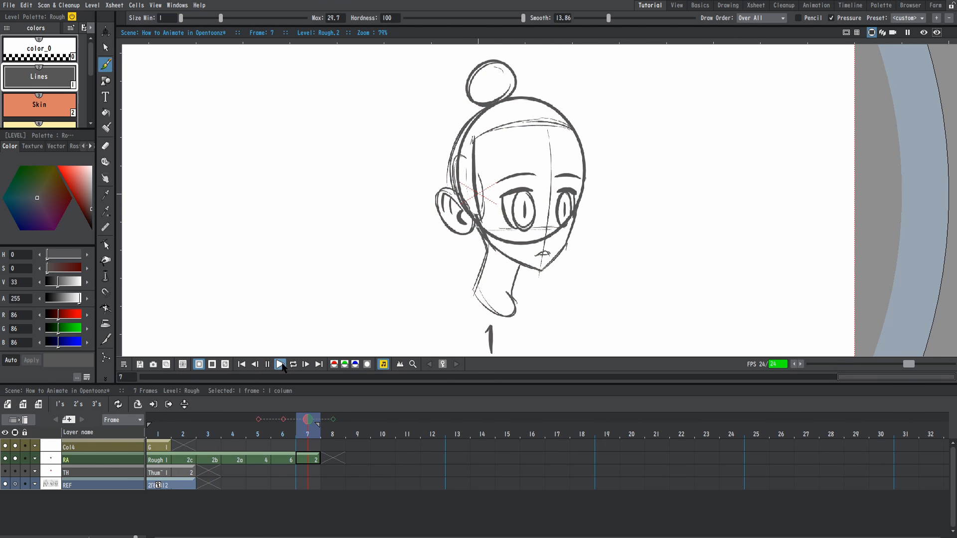
click(283, 365)
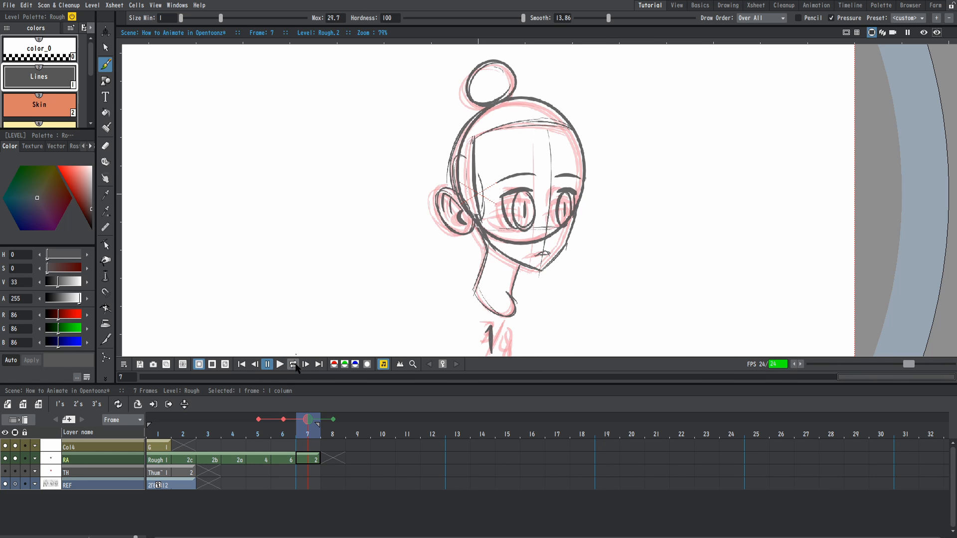
click(293, 364)
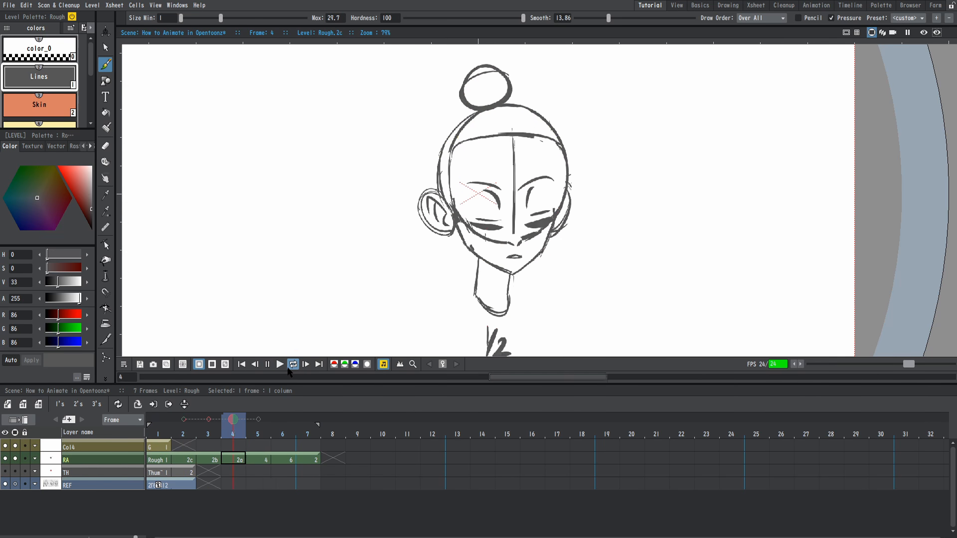
click(268, 364)
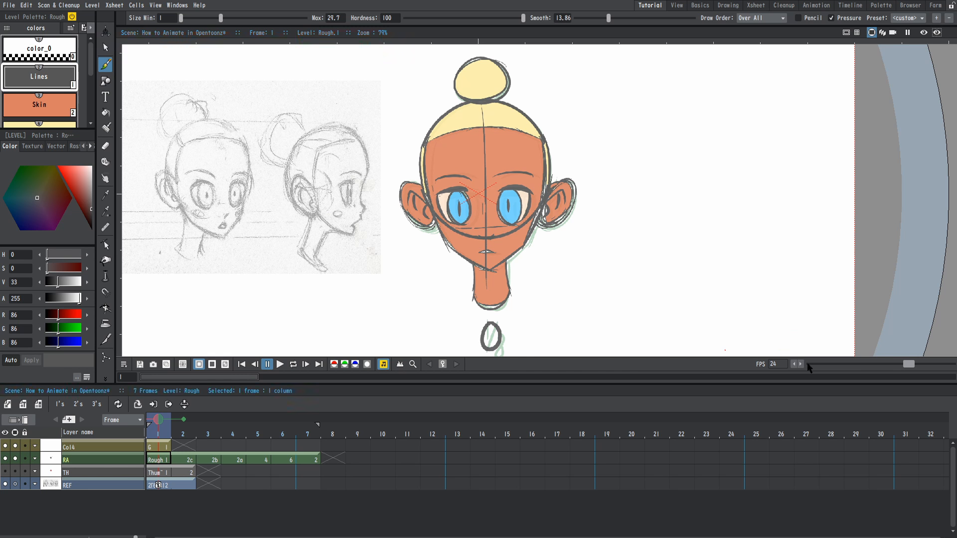
Set the playback rate to 10 FPS and play the rough head-turn animation at that speed.
click(777, 363)
key(Return)
click(293, 364)
click(280, 365)
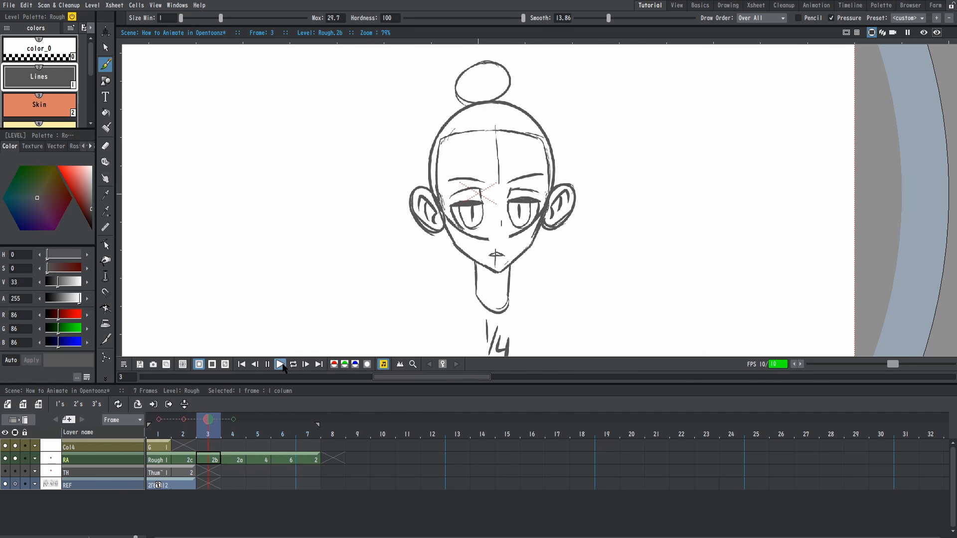
click(282, 365)
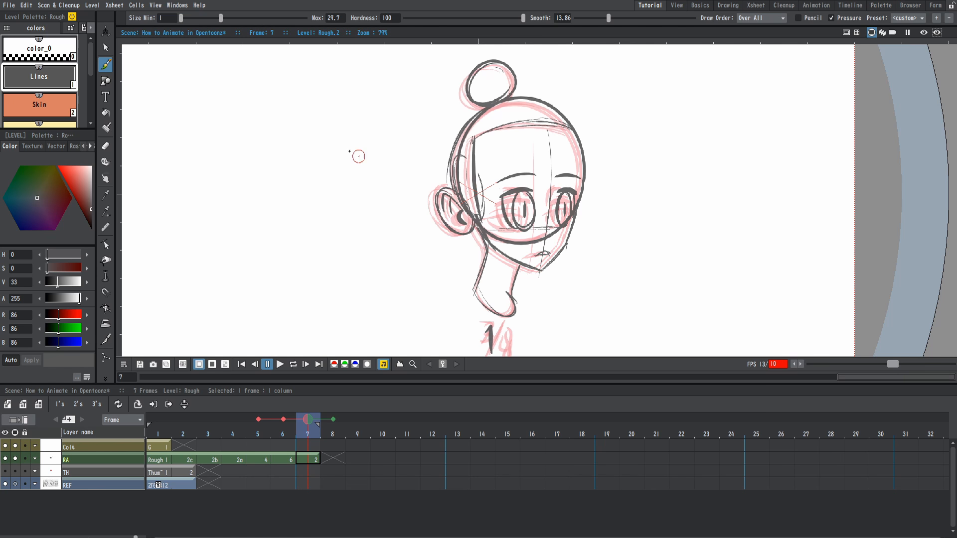
Open the scene settings to examine the frame rate, and close them without changes.
click(114, 6)
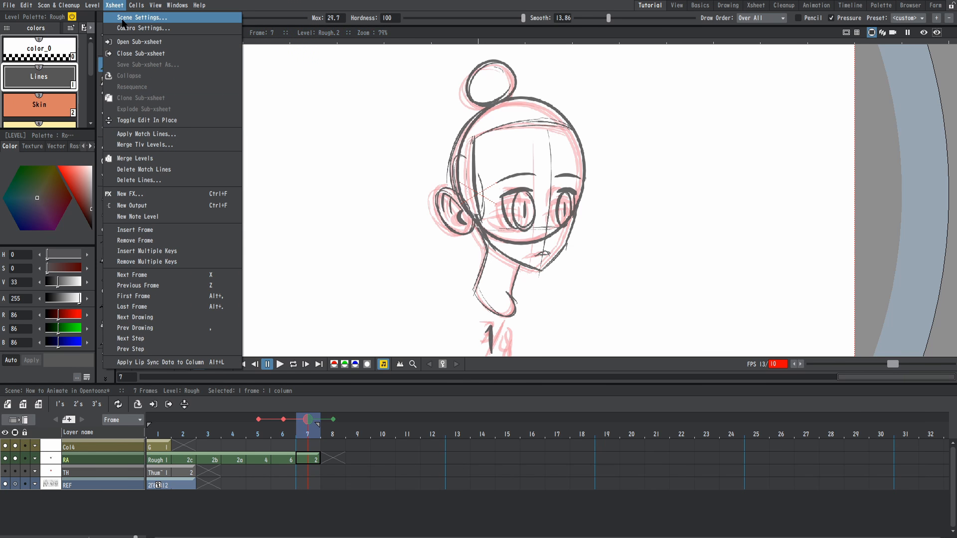
click(122, 18)
click(522, 273)
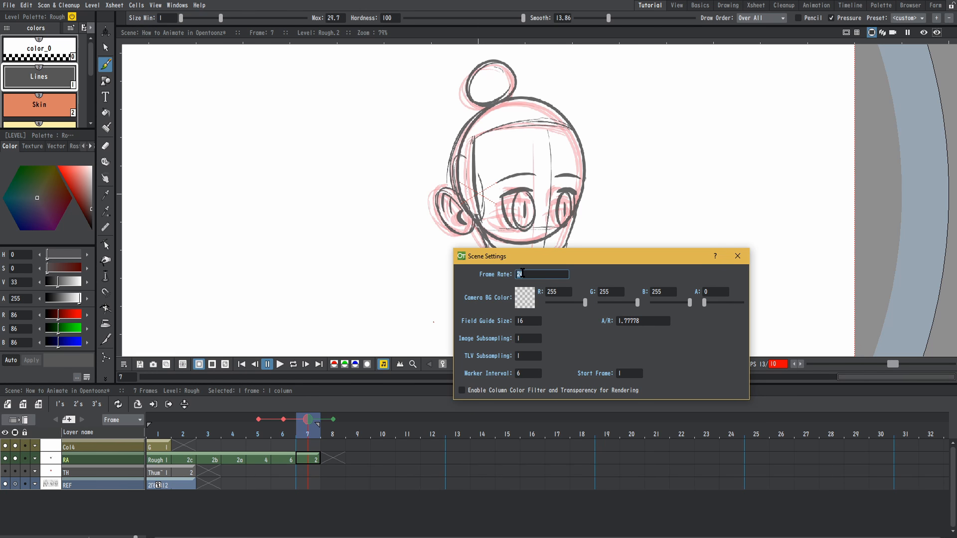
click(738, 255)
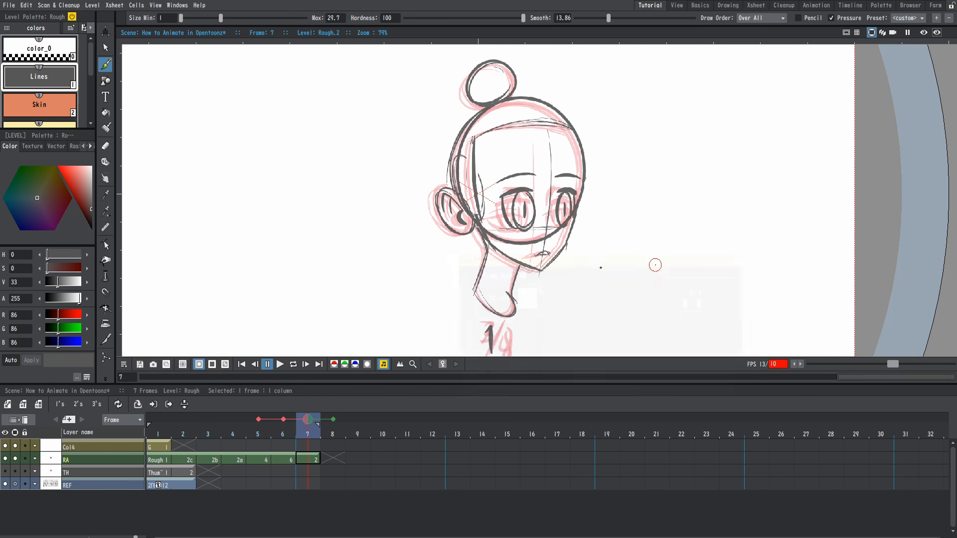
Lower the opacity of the rough RA layer to fade it, and select the vector drawing on frame 1 of Col4.
scroll(600, 248, down, 1)
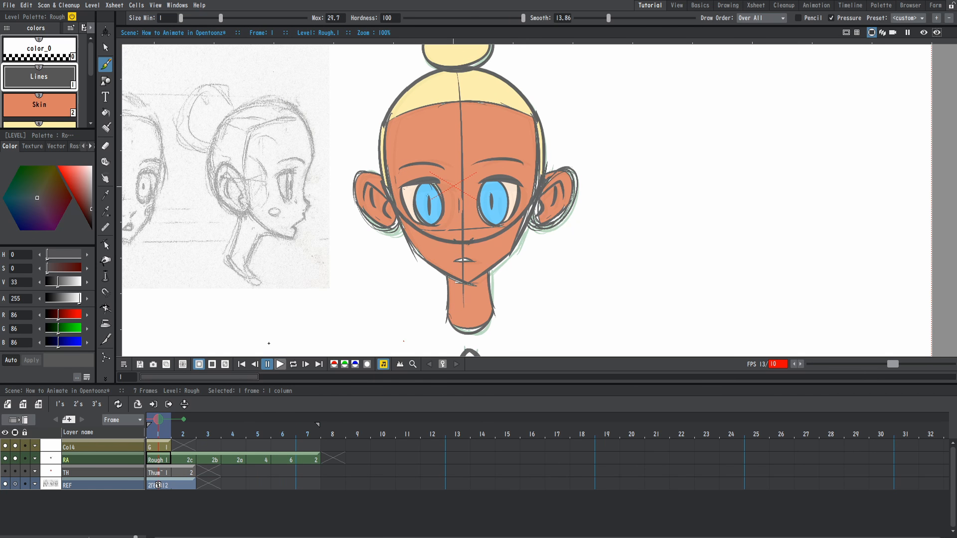
click(170, 448)
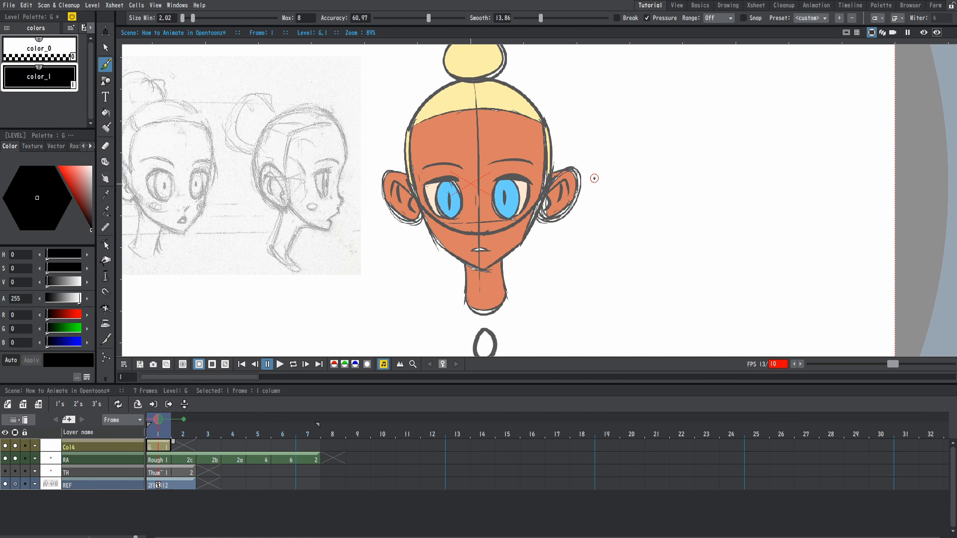
scroll(538, 178, up, 2)
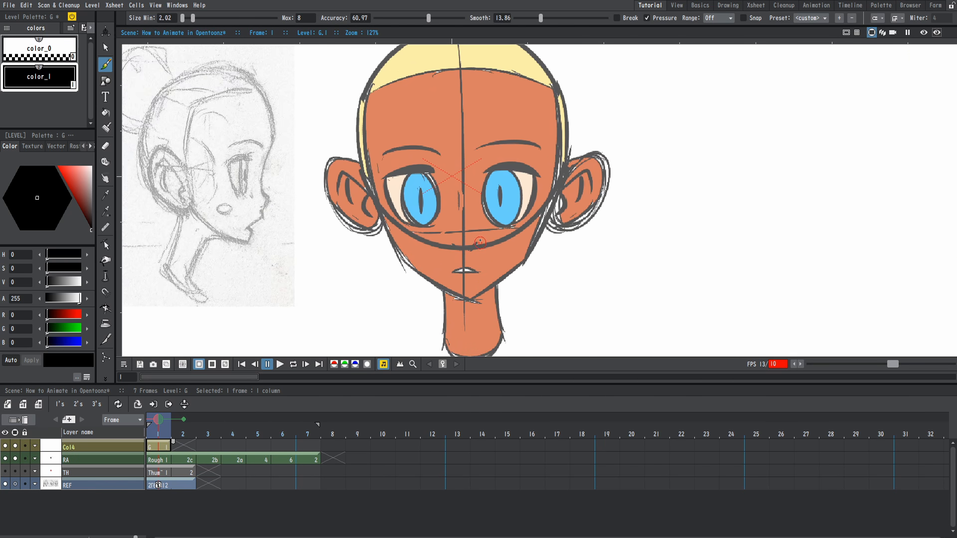
scroll(490, 200, up, 1)
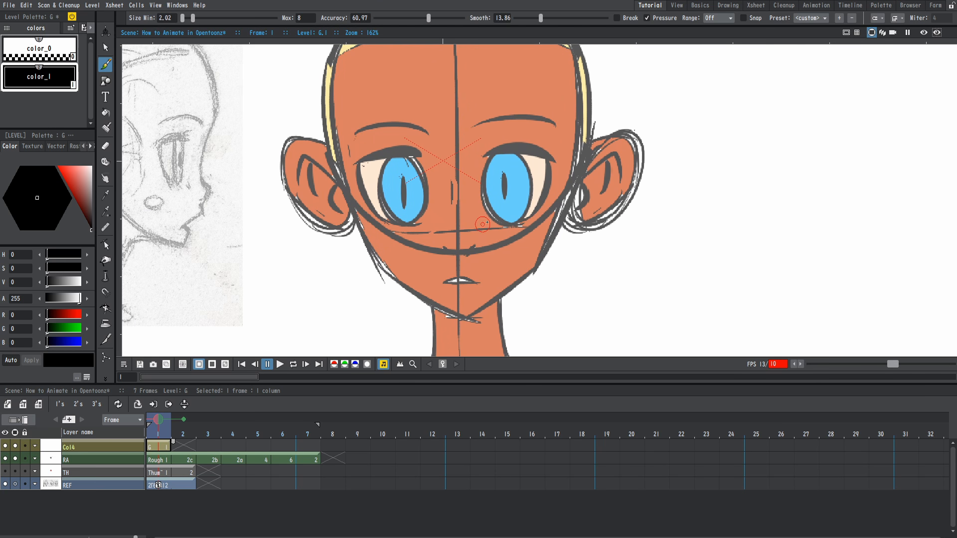
scroll(541, 205, down, 1)
scroll(541, 204, down, 1)
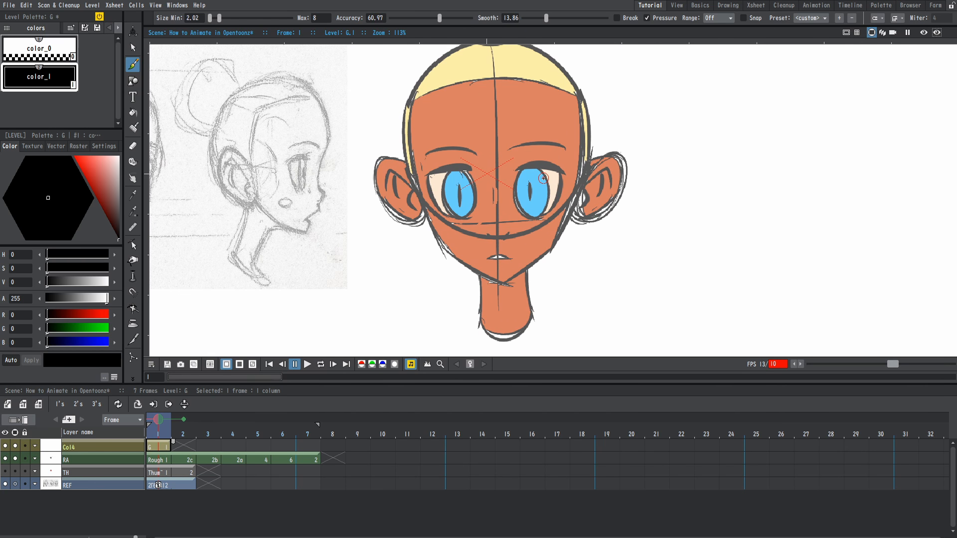
scroll(542, 178, down, 1)
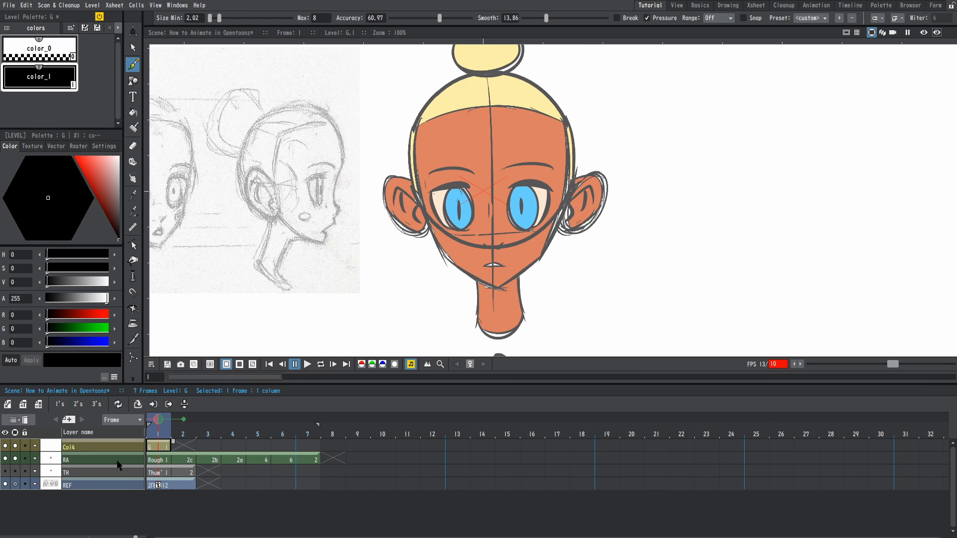
click(47, 462)
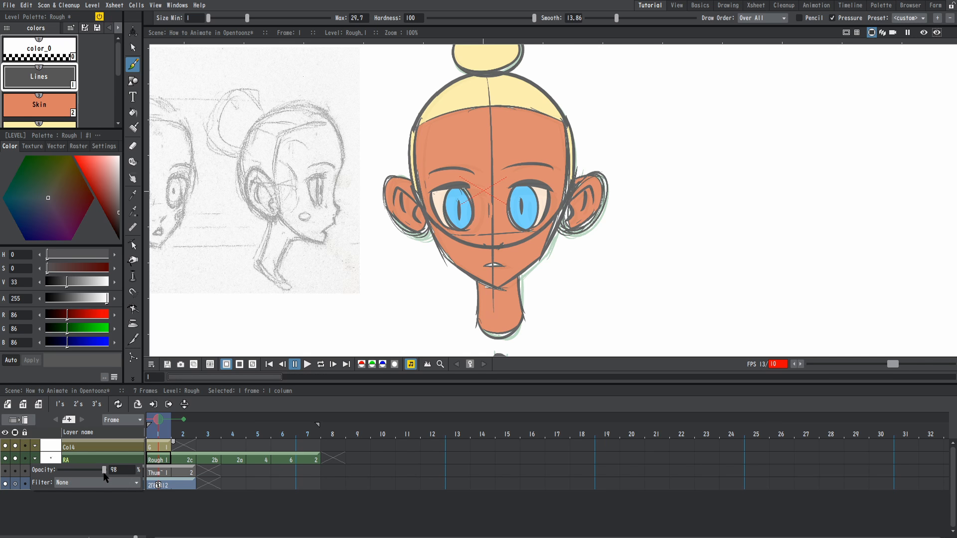
drag(103, 474, 82, 473)
click(162, 466)
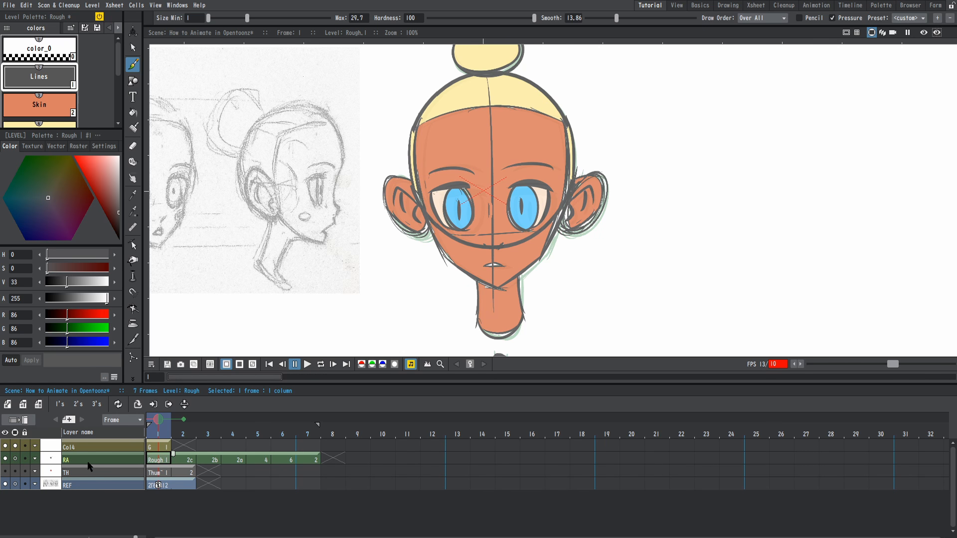
click(155, 447)
Try to trace both sides of the jaw down to the chin with freehand black brush strokes on the vector level.
scroll(489, 219, down, 1)
scroll(489, 218, up, 2)
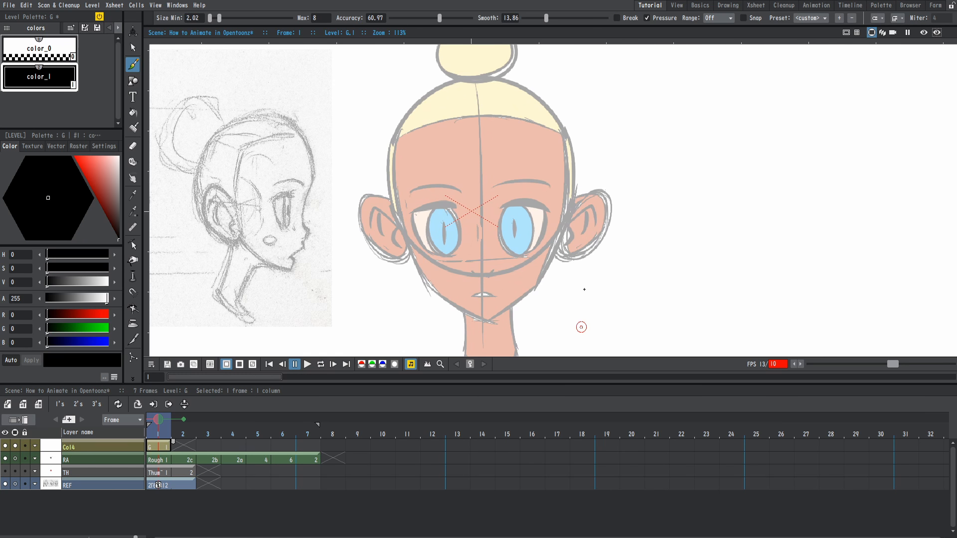
scroll(550, 200, up, 1)
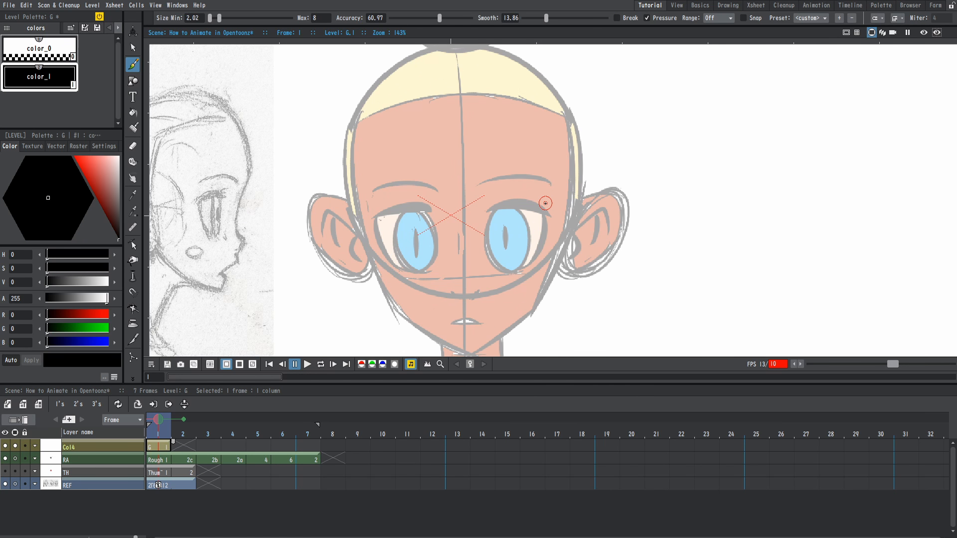
scroll(546, 203, down, 1)
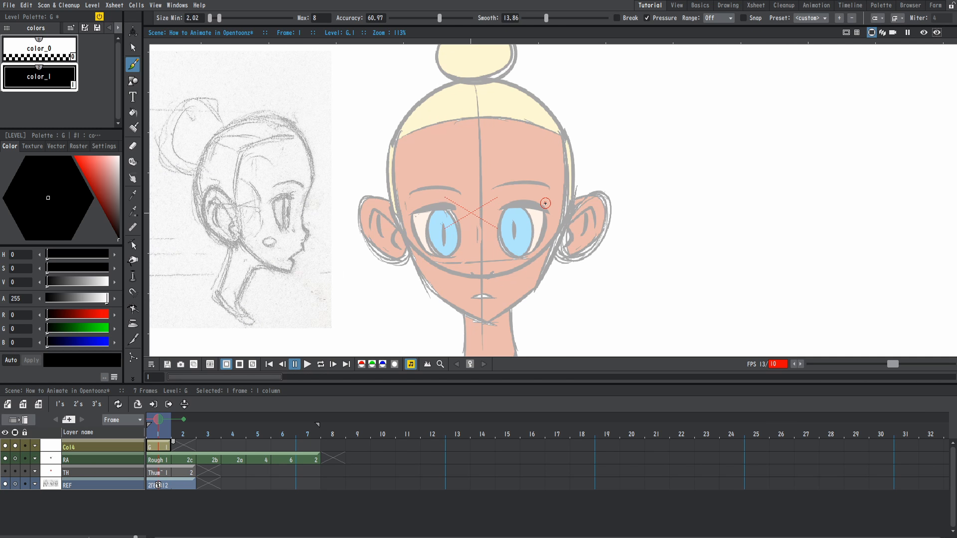
click(559, 282)
click(559, 282)
drag(560, 282, 560, 256)
key(a)
key(b)
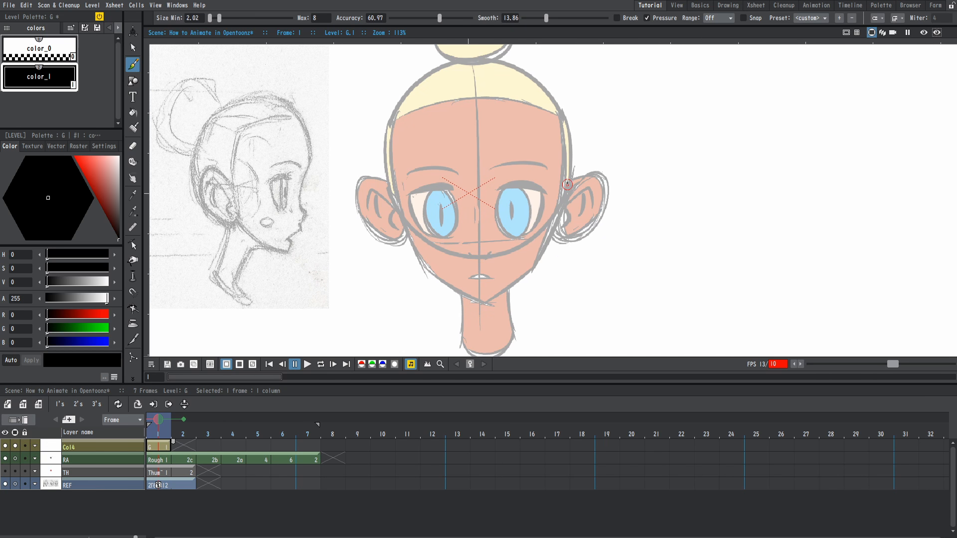
drag(568, 175, 559, 208)
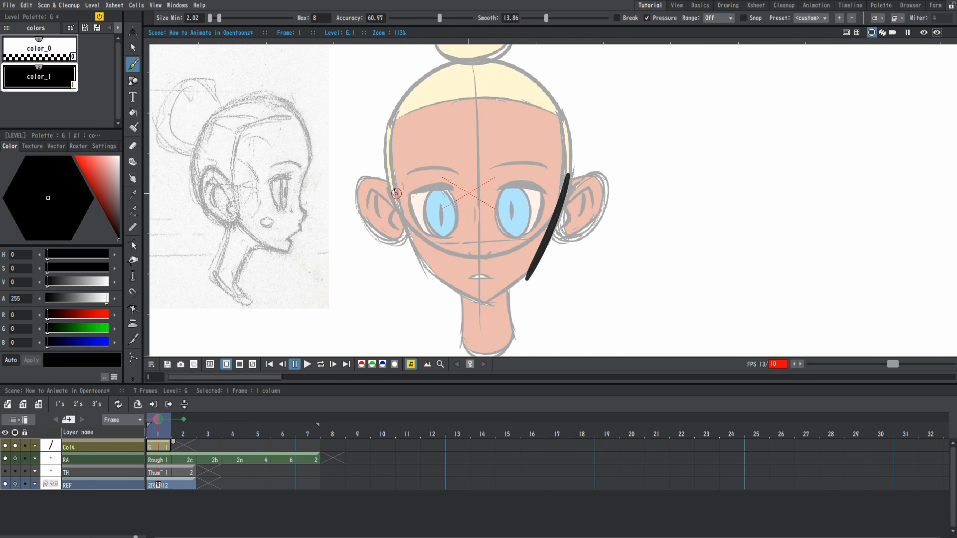
mouse_move(395, 190)
mouse_down()
mouse_move(427, 270)
mouse_move(482, 306)
mouse_up()
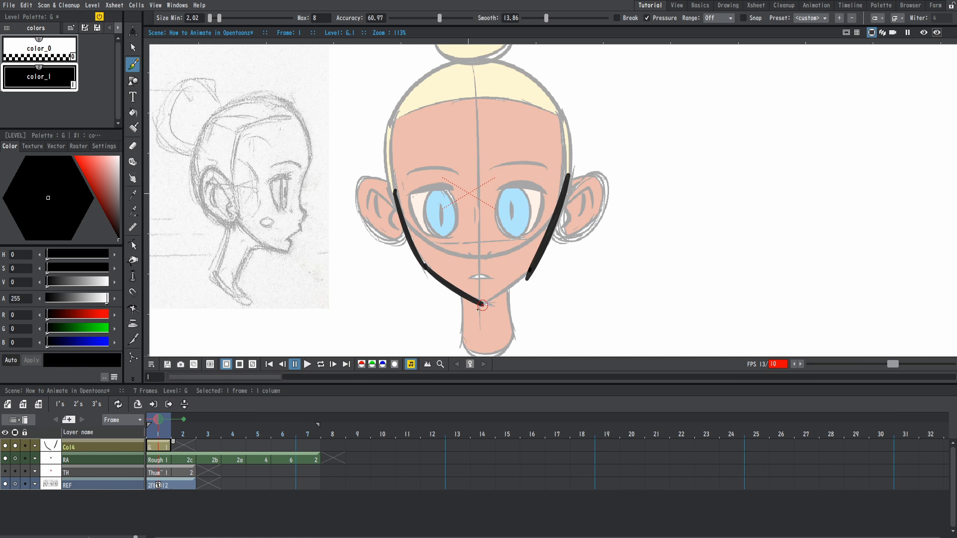
drag(529, 274, 482, 306)
scroll(503, 204, up, 2)
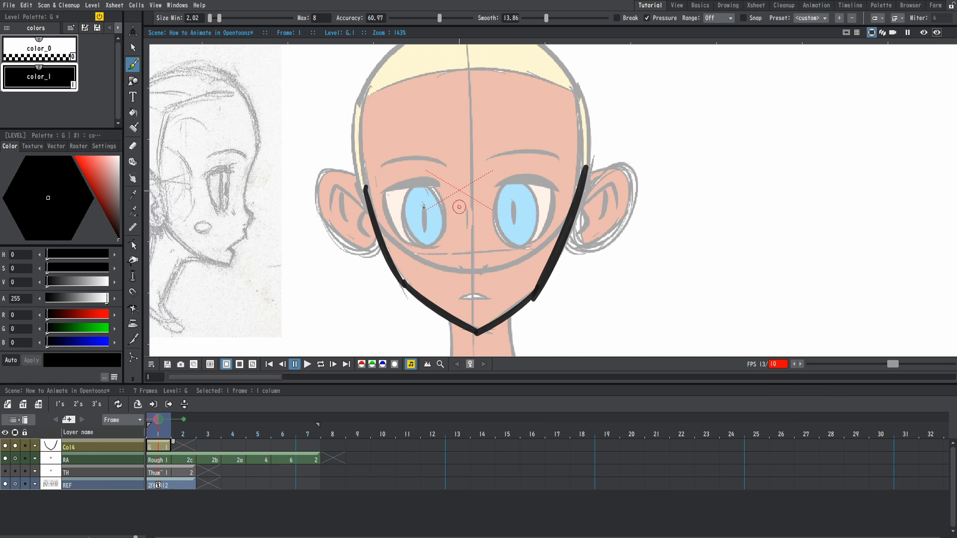
Try to reshape the left cheek stroke to the rough outline with the Control Point Editor.
click(135, 247)
click(382, 250)
scroll(384, 247, up, 1)
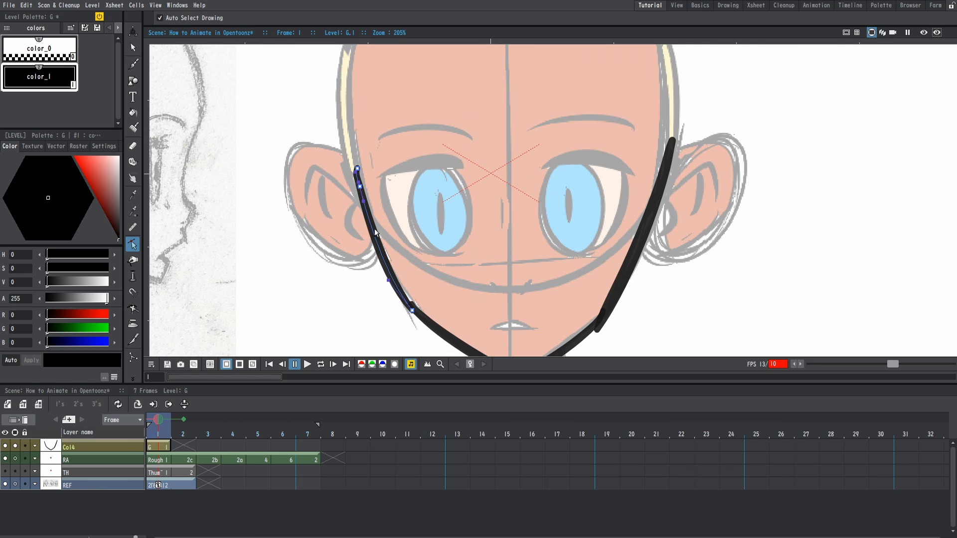
scroll(375, 241, up, 1)
drag(375, 242, 362, 250)
key(ctrl+z)
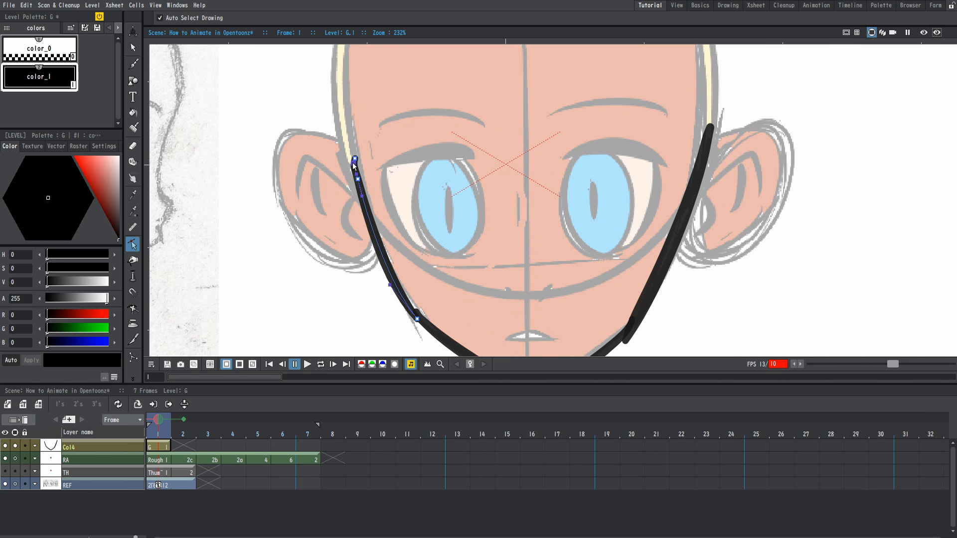
drag(357, 164, 355, 159)
mouse_move(390, 285)
mouse_down()
mouse_move(375, 322)
mouse_move(380, 252)
mouse_move(379, 325)
mouse_up()
drag(419, 259, 390, 149)
drag(349, 214, 346, 201)
click(481, 270)
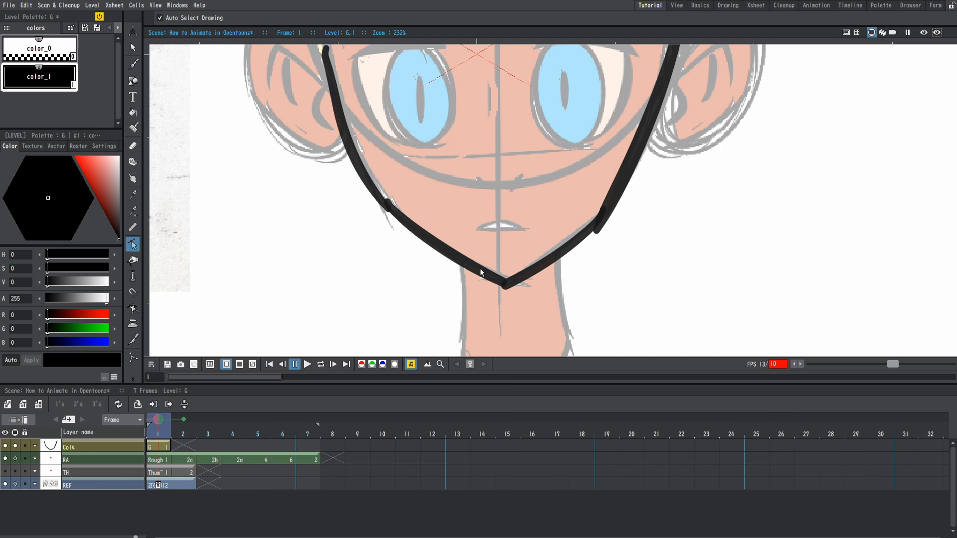
Undo the cheek reshaping and all the brush strokes traced along the jaw.
scroll(483, 267, down, 3)
key(ctrl+z)
key(ctrl+z)
key(ctrl+z)
key(ctrl+z)
key(ctrl+z)
key(ctrl+z)
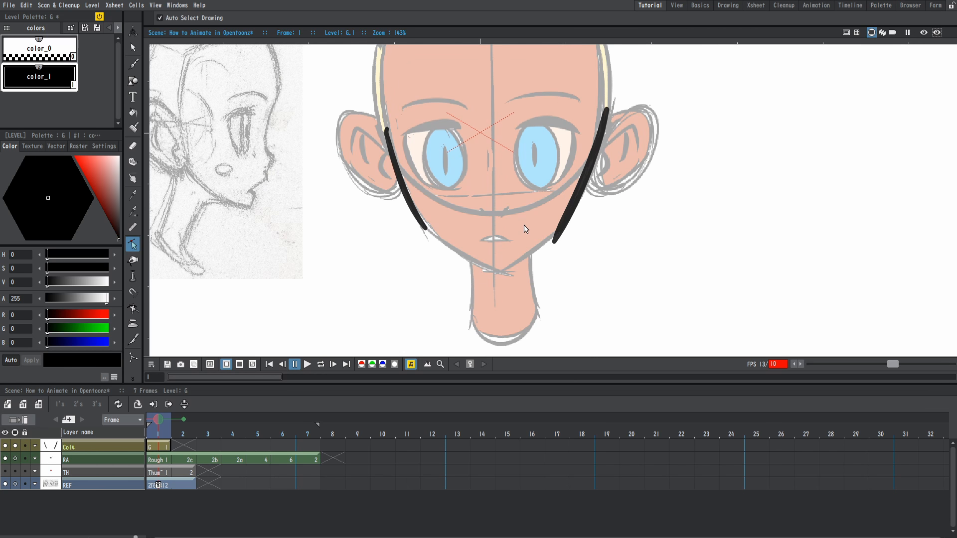
Draw a straight line with the Geometric tool's Line shape along the left cheek, from beside the ear to the jaw corner.
scroll(547, 231, up, 2)
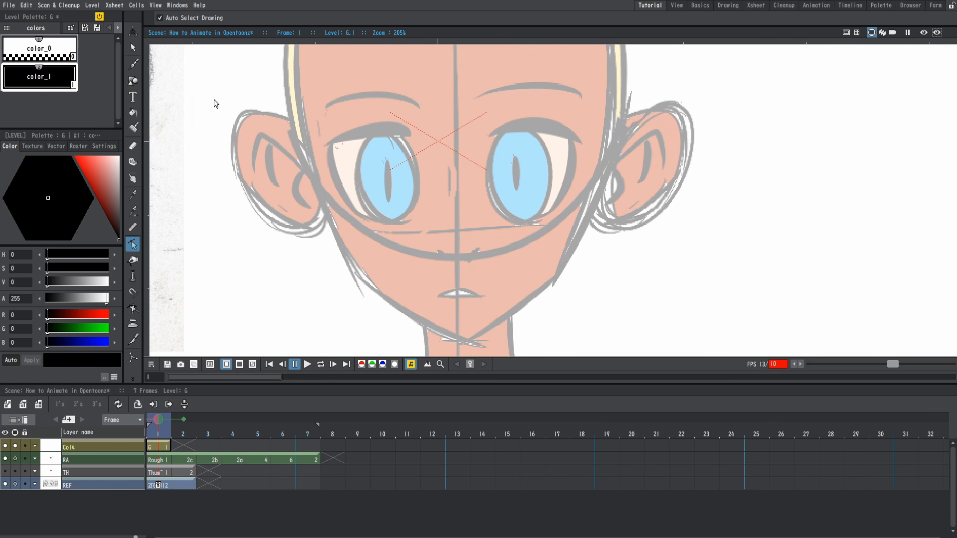
click(133, 80)
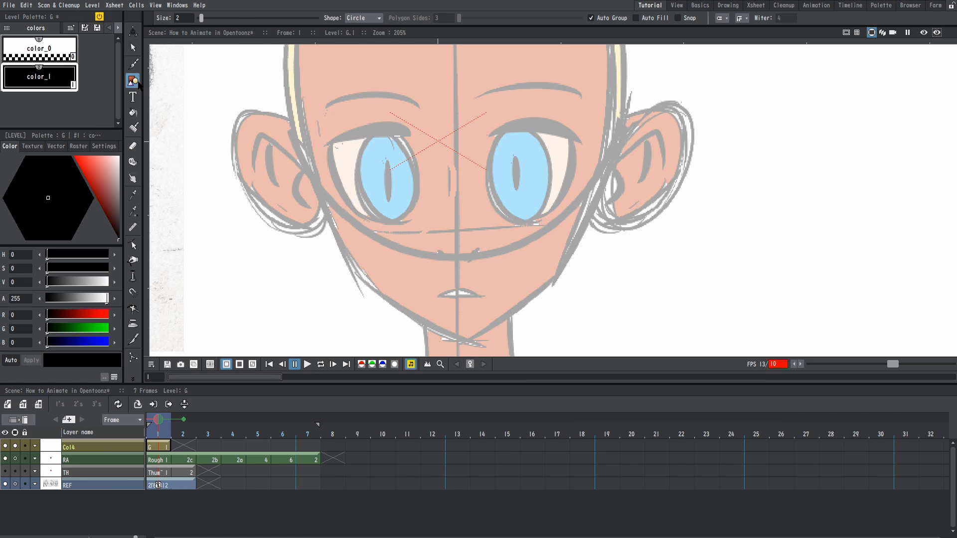
click(370, 18)
click(354, 50)
mouse_move(297, 123)
mouse_down()
mouse_move(343, 296)
mouse_move(357, 283)
mouse_up()
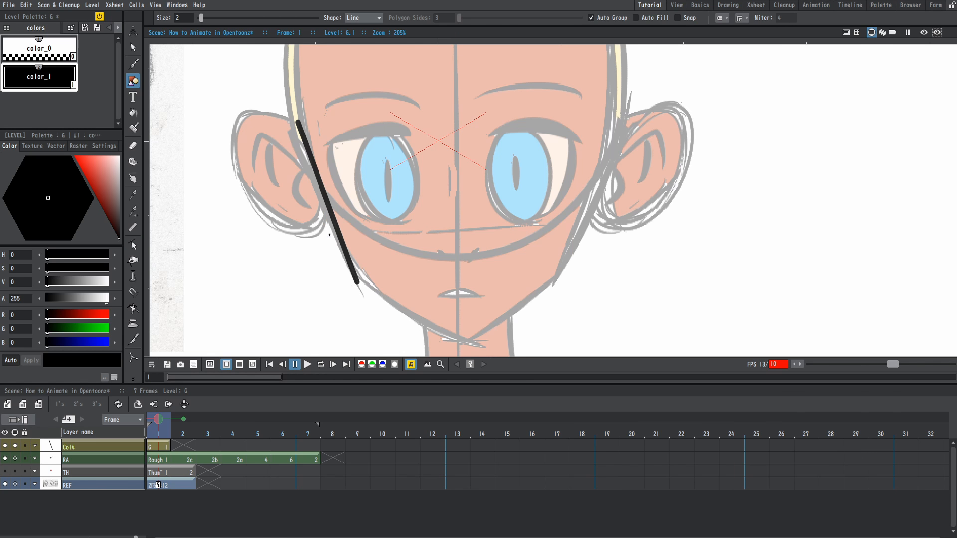
Bend the left cheek line with the Control Point Editor so it follows the rough face contour.
click(133, 244)
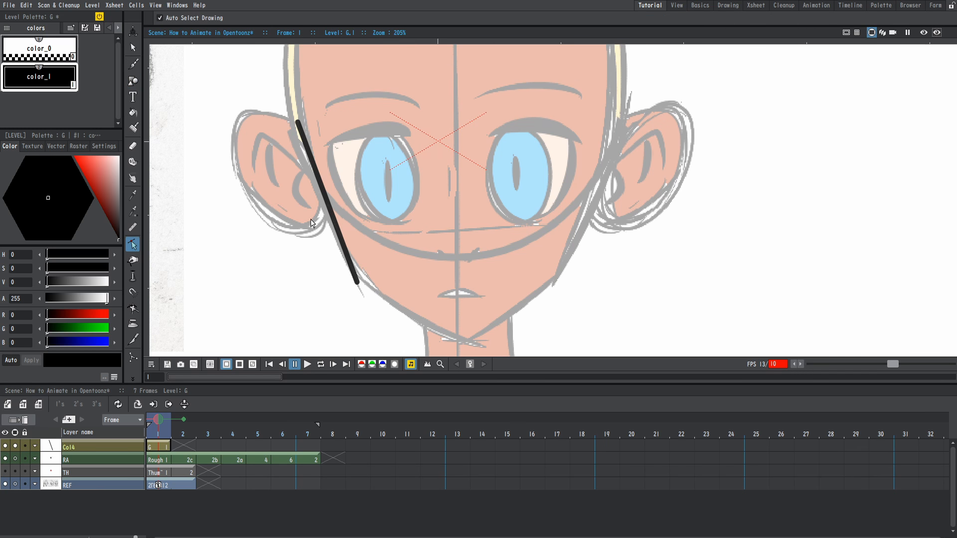
click(334, 219)
scroll(334, 219, up, 1)
drag(343, 249, 369, 291)
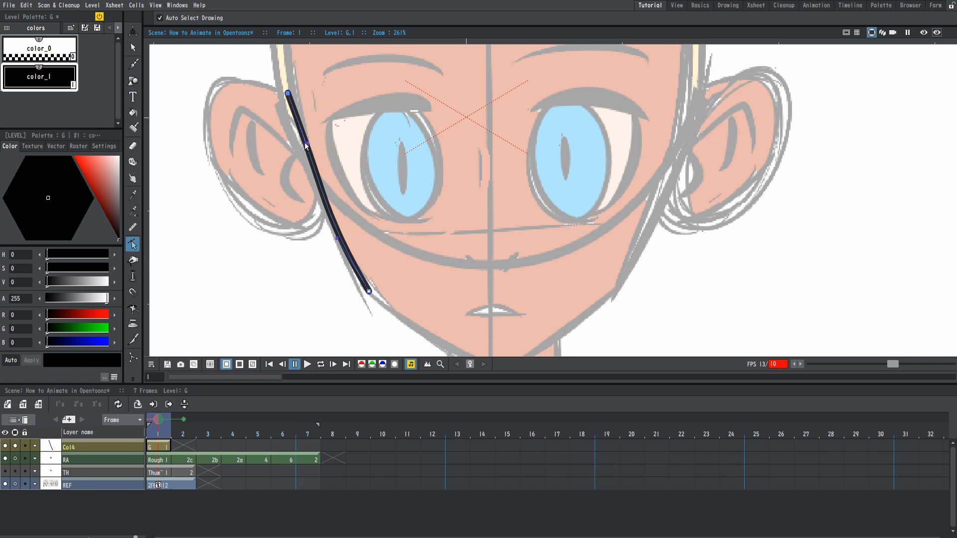
drag(306, 145, 301, 146)
scroll(301, 146, down, 3)
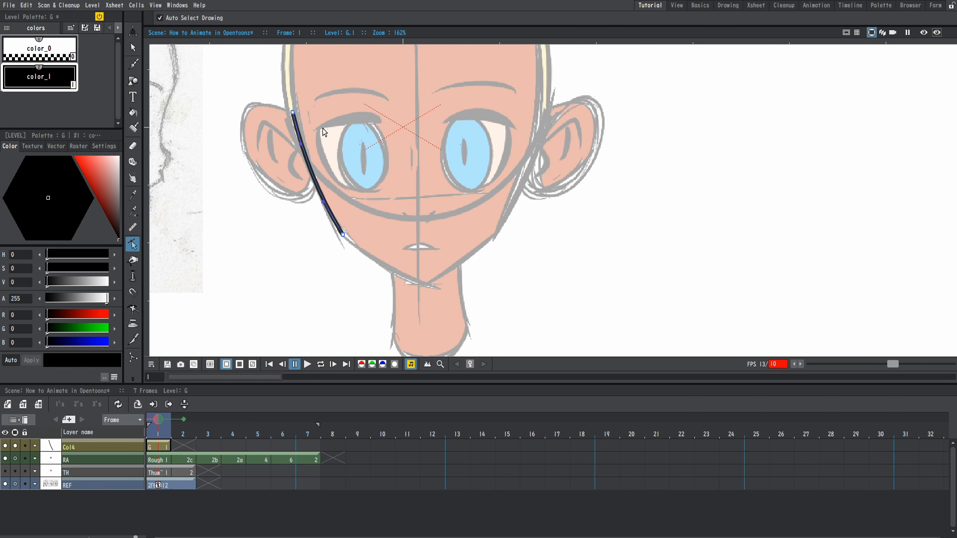
Extend the cheek line's upper end to the left corner of the hairline and curve it along the side of the face.
scroll(385, 231, up, 2)
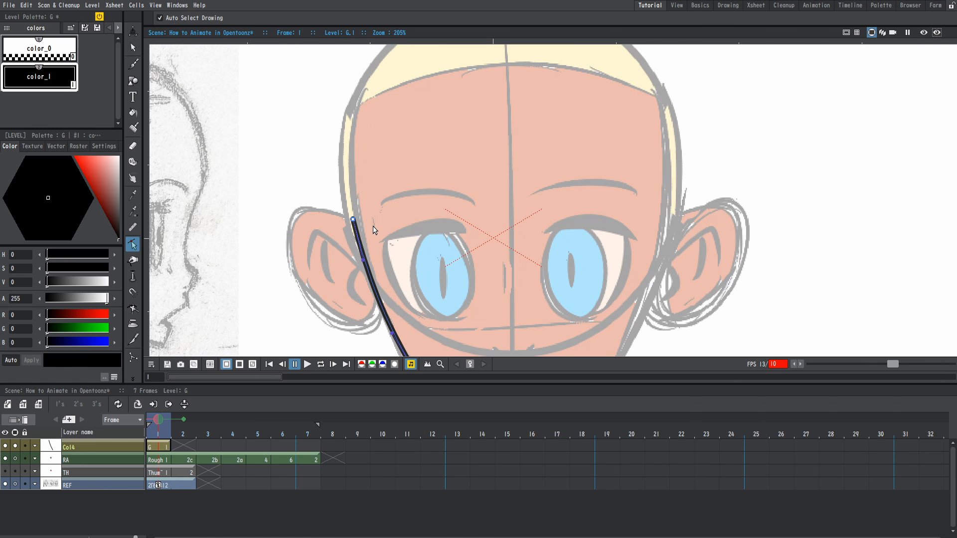
drag(352, 223, 359, 106)
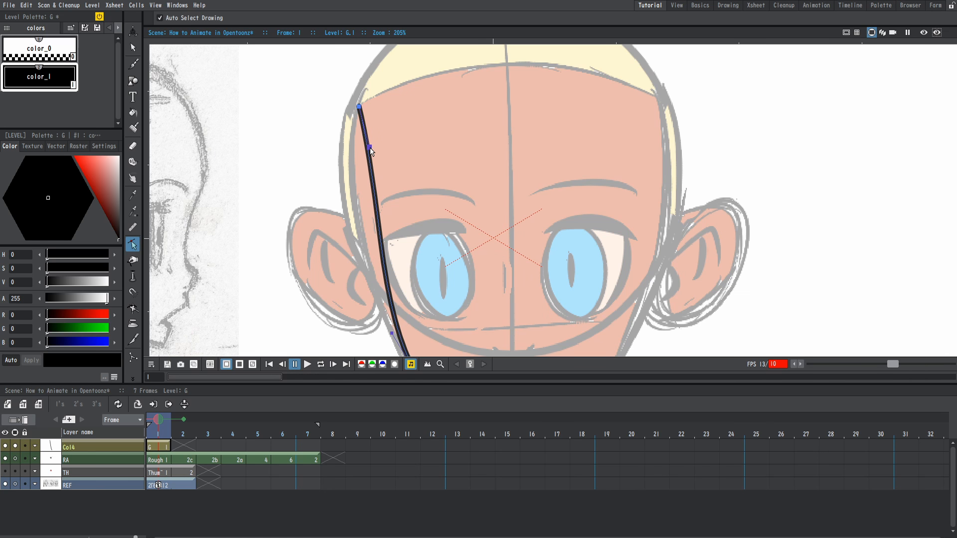
drag(369, 148, 345, 199)
scroll(556, 293, down, 1)
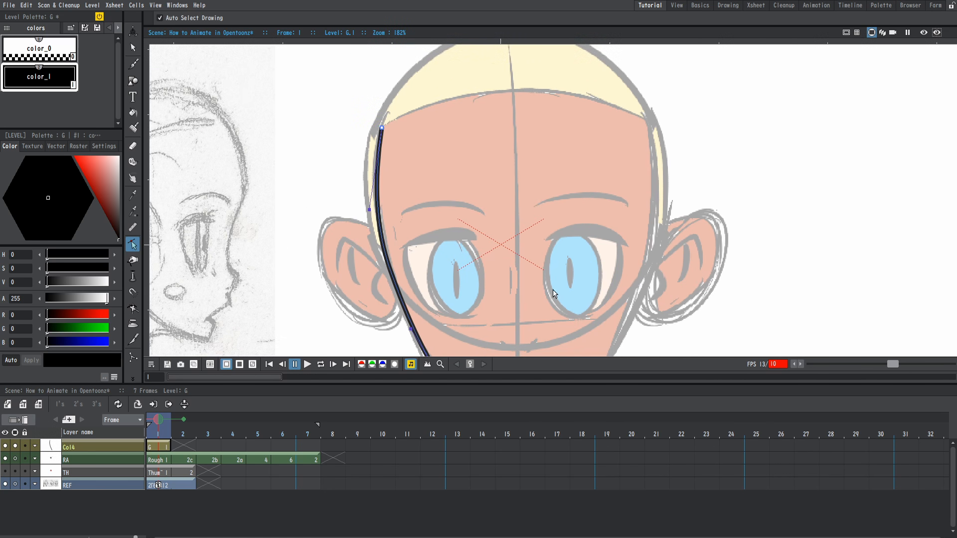
drag(555, 293, 503, 254)
scroll(465, 290, up, 1)
scroll(464, 290, down, 1)
drag(457, 198, 451, 237)
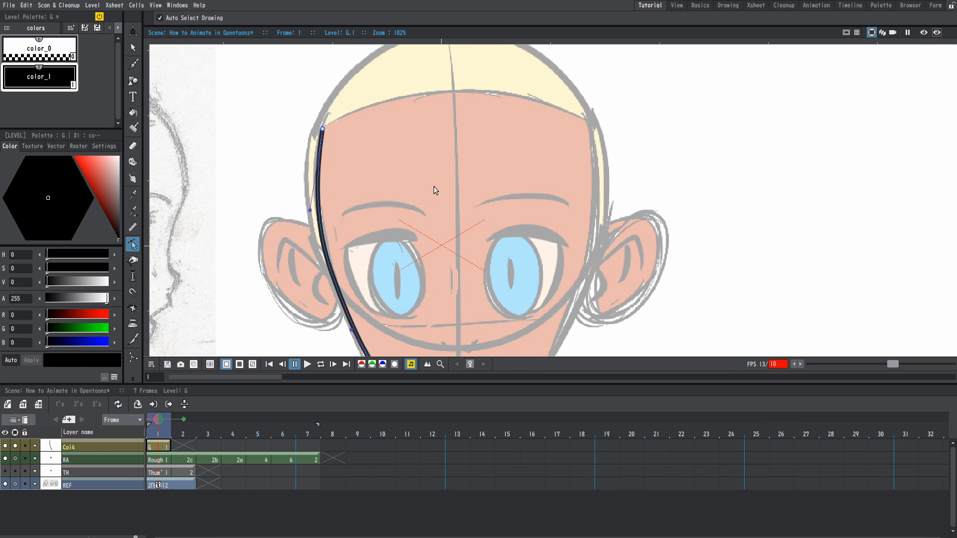
click(399, 177)
scroll(375, 213, down, 3)
scroll(351, 246, up, 3)
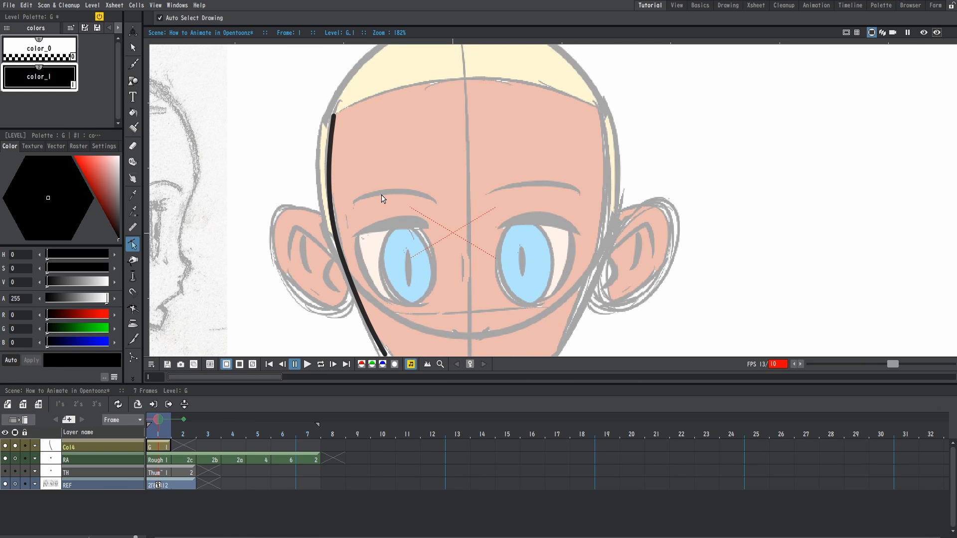
Duplicate the left face stroke and rotate the copy into place along the forehead hairline.
key(s)
click(333, 216)
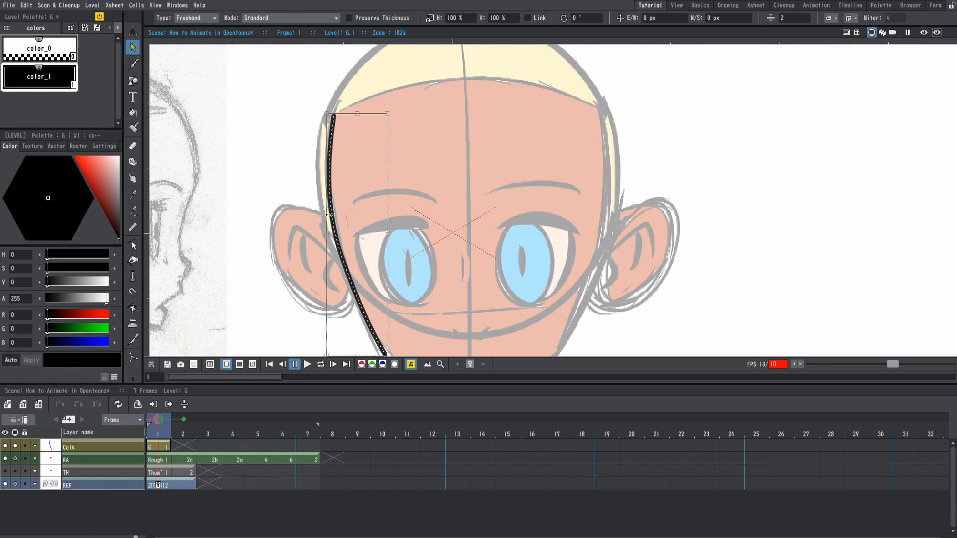
key(ctrl+v)
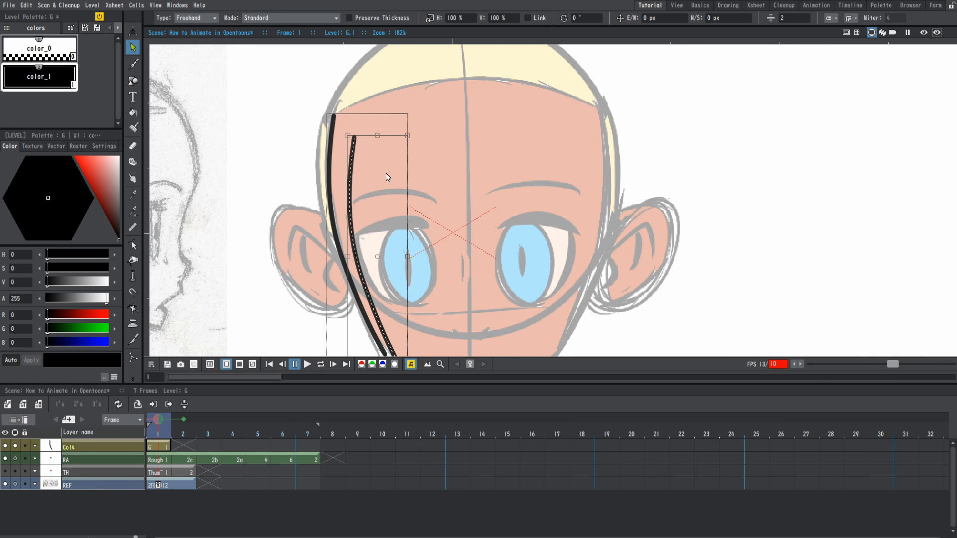
mouse_move(413, 133)
mouse_down()
mouse_move(481, 184)
mouse_move(446, 257)
mouse_move(433, 262)
mouse_move(496, 80)
mouse_up()
Reshape the forehead hairline stroke with the Control Point Editor, extending its end to the right hairline corner and matching the rough arc.
key(c)
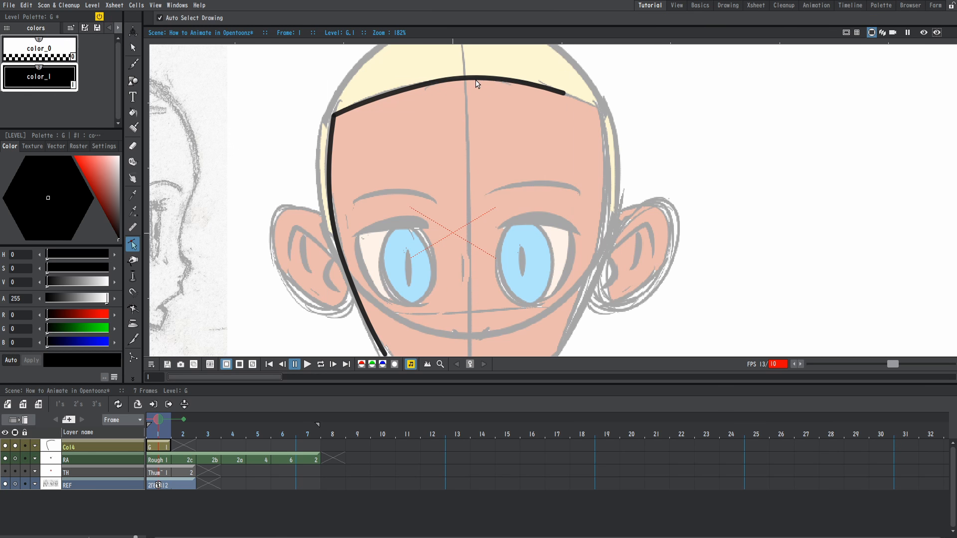
click(475, 82)
drag(370, 97, 368, 86)
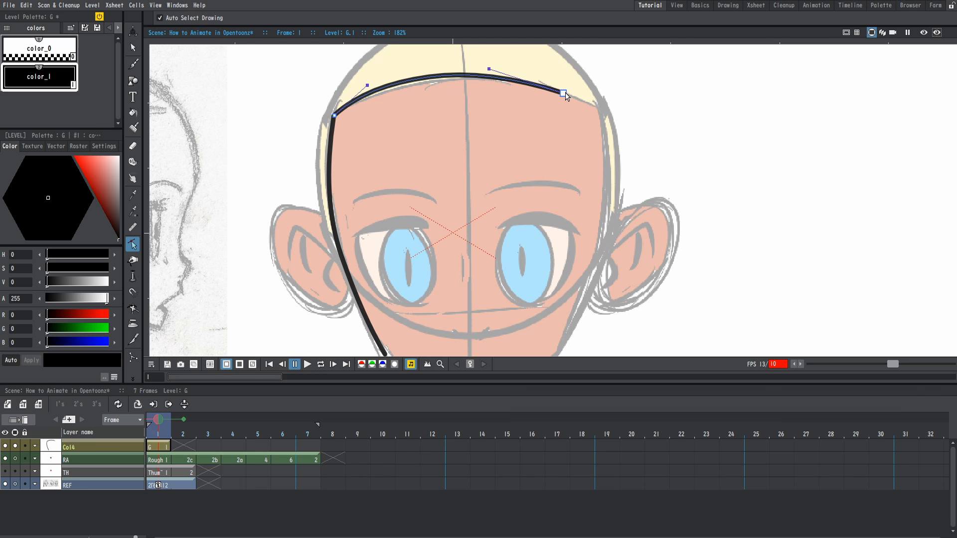
drag(563, 93, 598, 108)
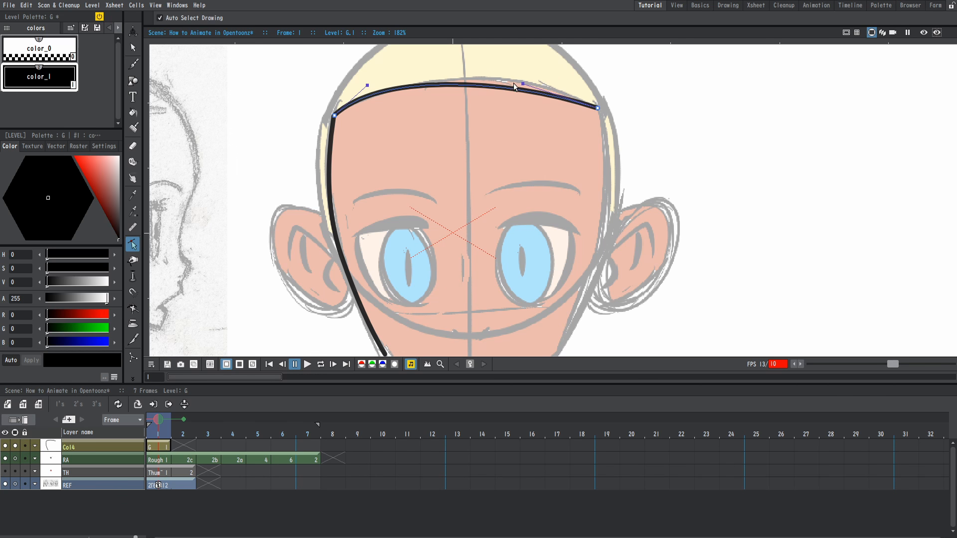
mouse_move(521, 82)
mouse_down()
mouse_move(523, 69)
mouse_move(533, 74)
mouse_up()
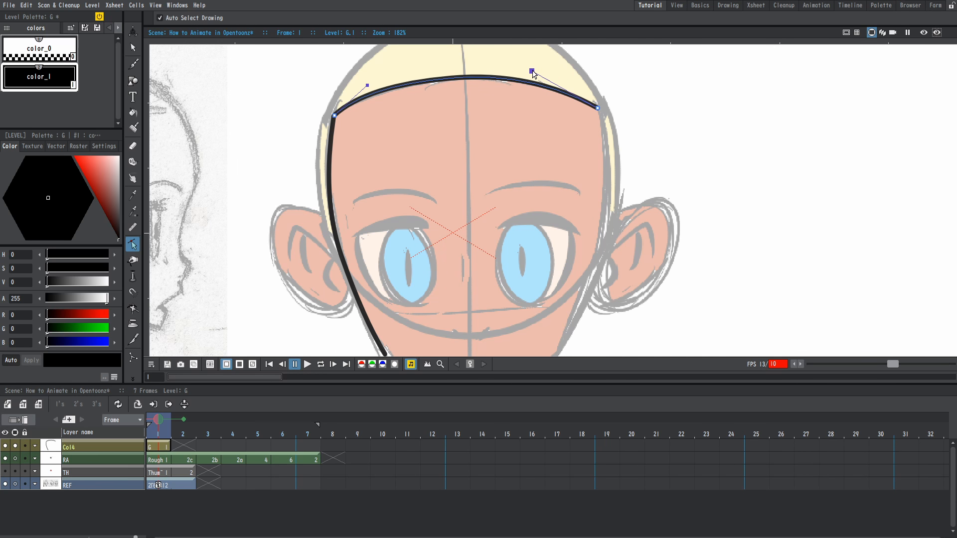
scroll(700, 147, down, 2)
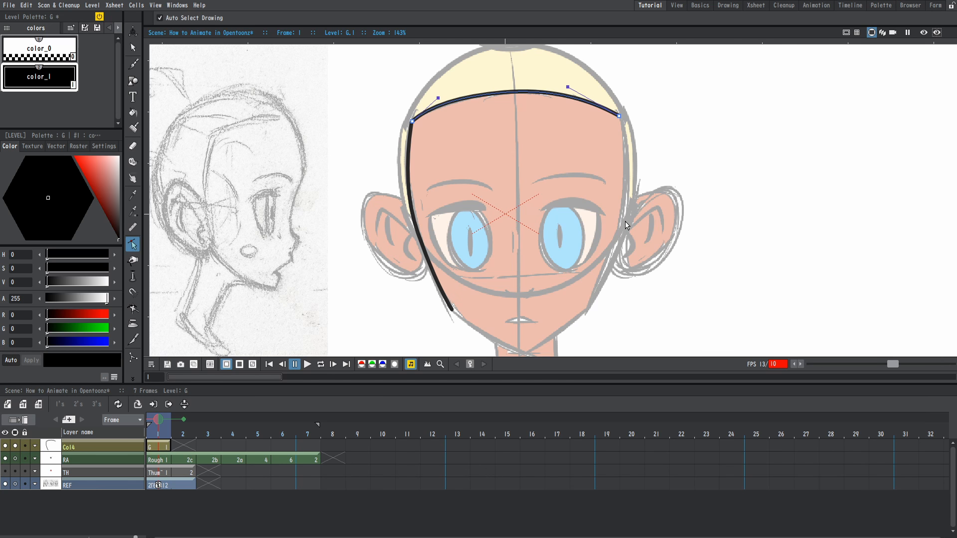
drag(624, 217, 607, 214)
click(608, 201)
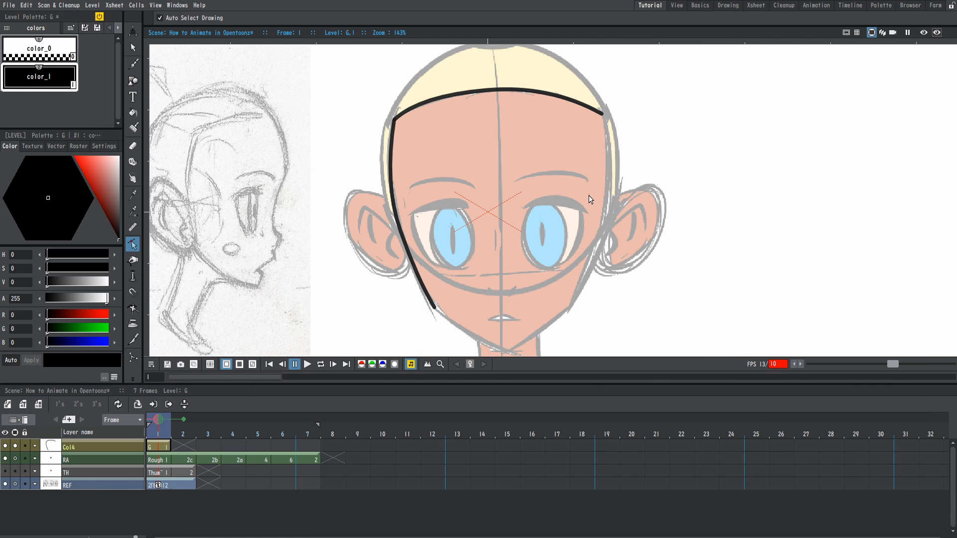
scroll(492, 312, up, 4)
scroll(445, 278, down, 4)
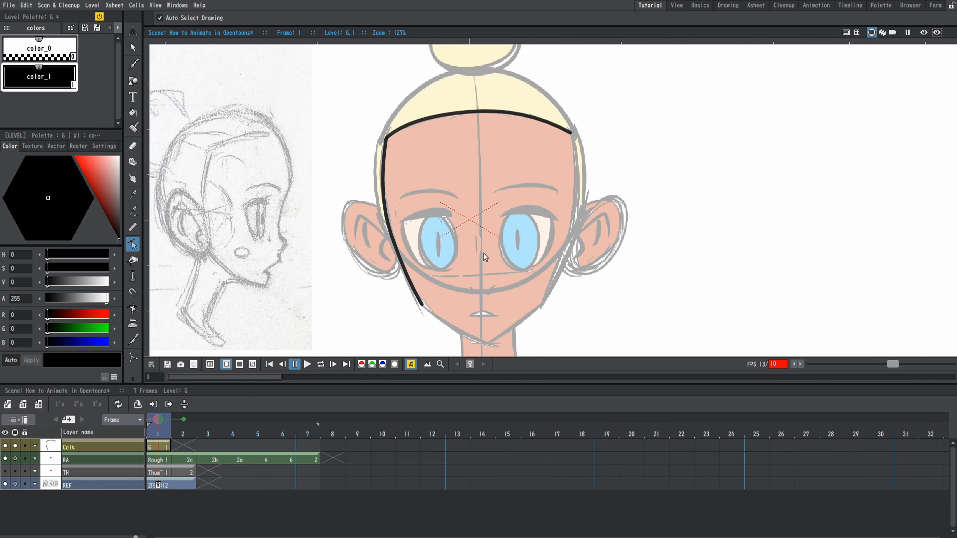
scroll(562, 193, up, 1)
drag(554, 210, 528, 169)
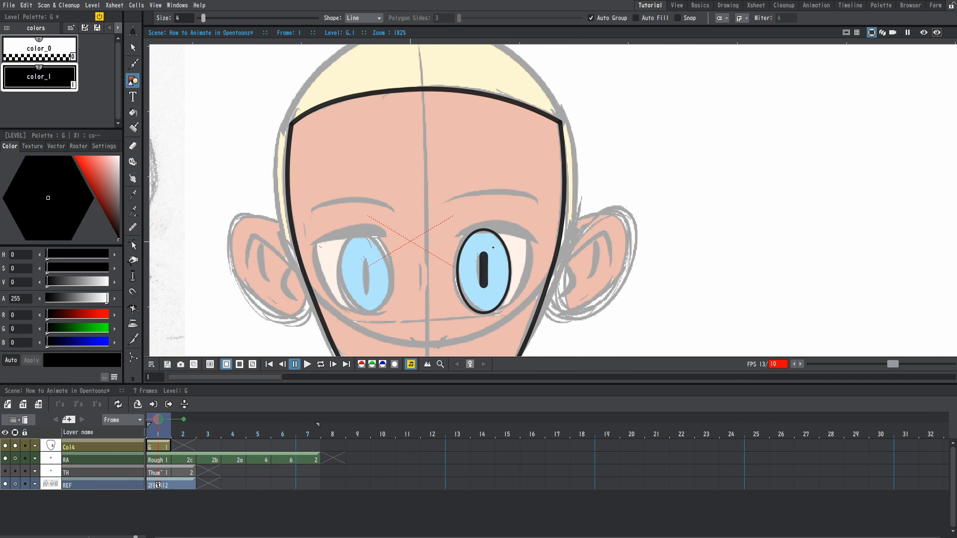
Try several generated vector styles on the color_1 face lines.
scroll(493, 248, down, 1)
drag(493, 247, 479, 216)
drag(366, 303, 358, 266)
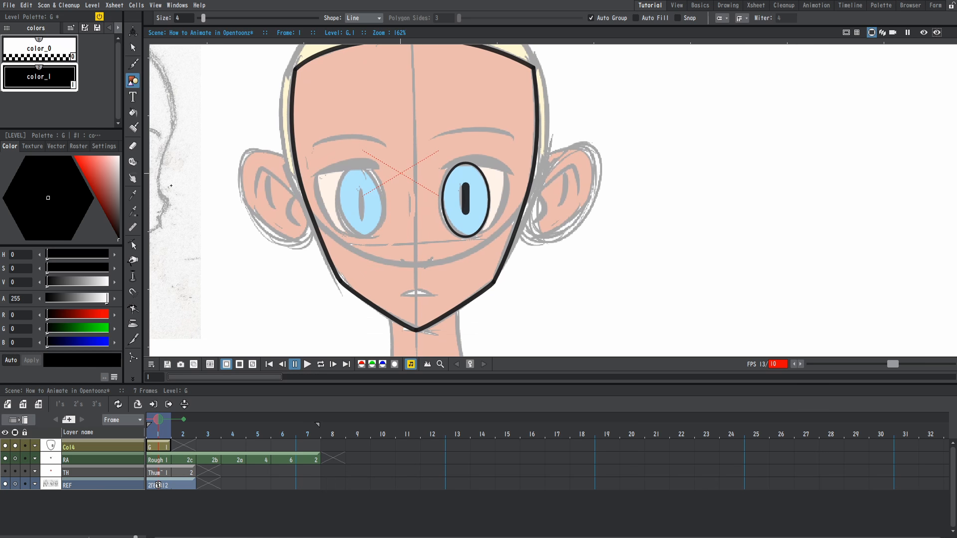
click(56, 146)
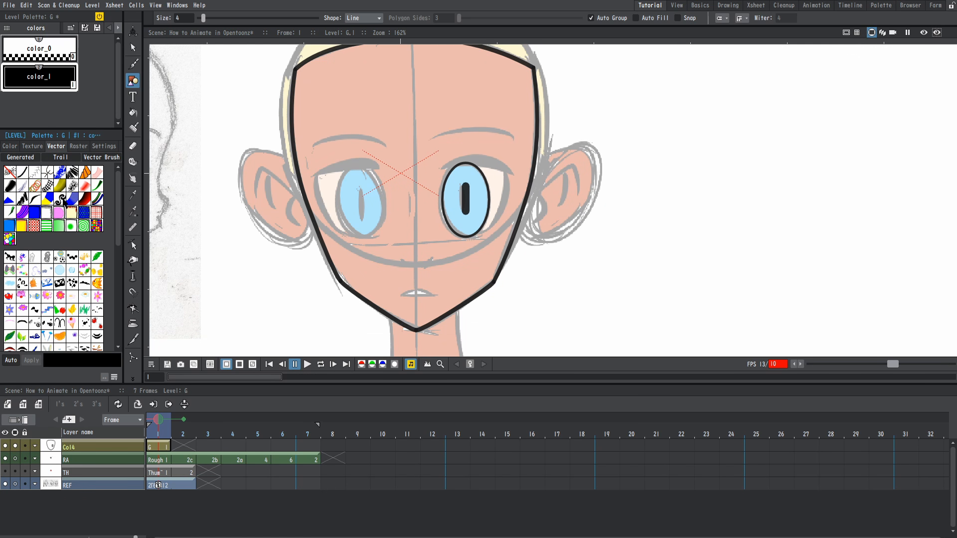
click(22, 172)
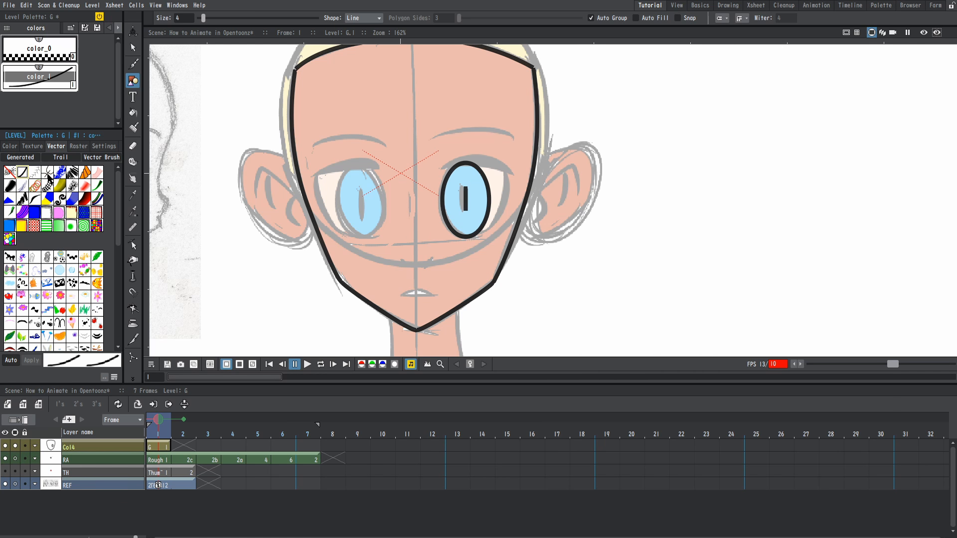
click(47, 173)
click(73, 187)
click(80, 182)
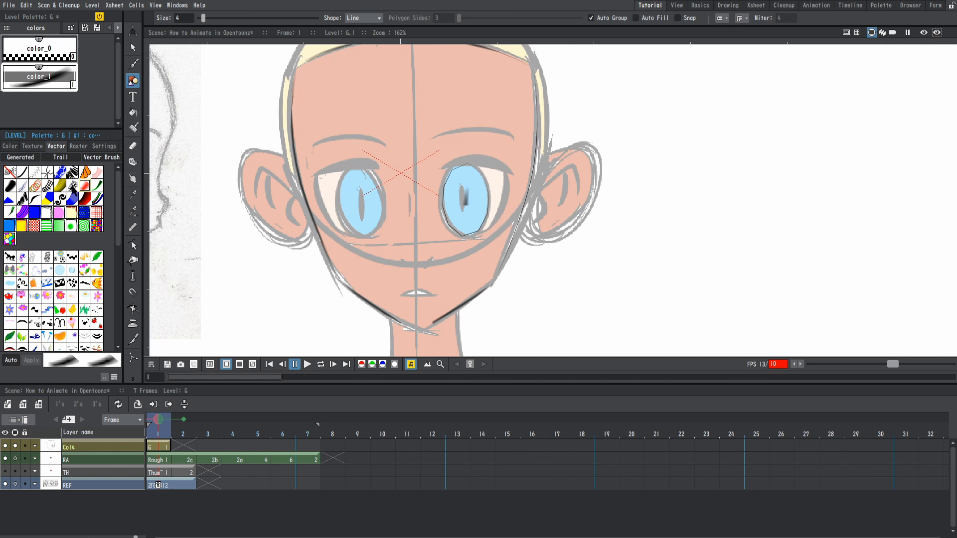
click(62, 188)
click(58, 195)
scroll(70, 209, down, 1)
scroll(70, 213, down, 2)
click(35, 205)
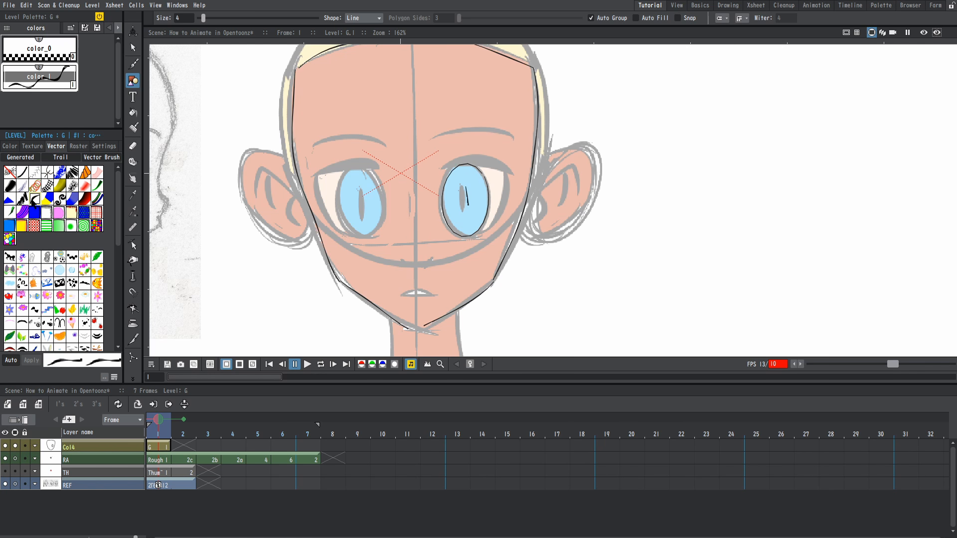
click(25, 203)
Try a ragged vector brush style on the color_1 face lines.
scroll(40, 215, down, 1)
click(45, 269)
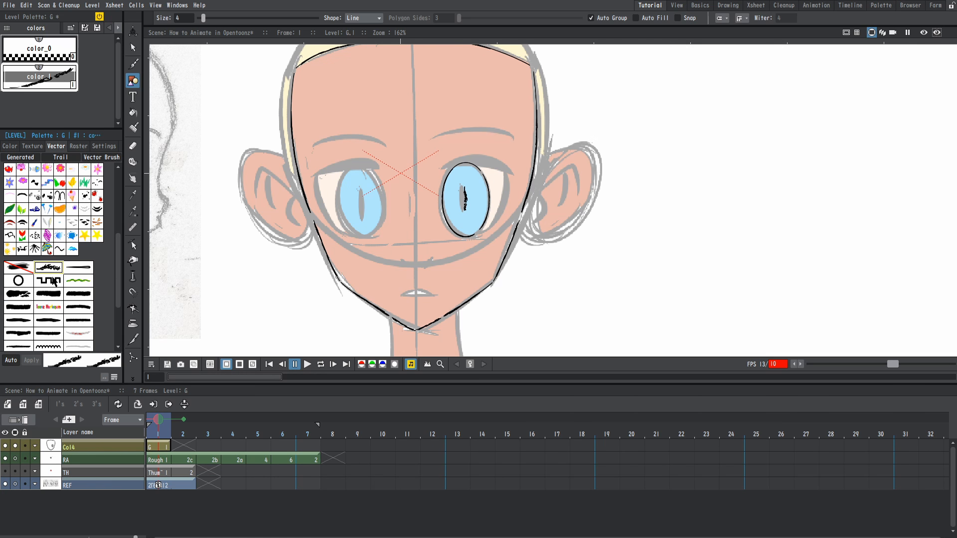
scroll(450, 232, up, 3)
scroll(414, 193, down, 2)
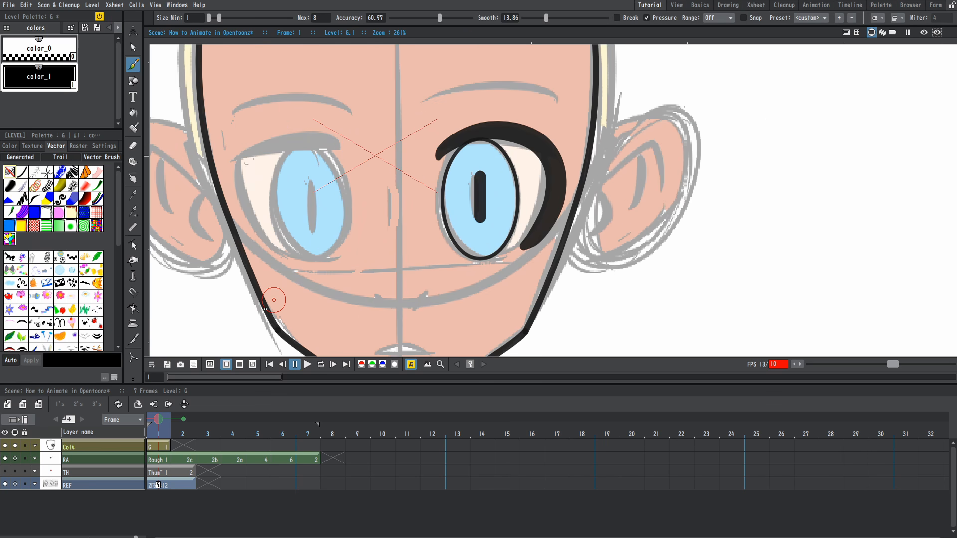
Taper the lower outer end of the right eye's thick lash stroke with the Pump tool and adjust the thickness near its inner tip.
scroll(562, 188, up, 2)
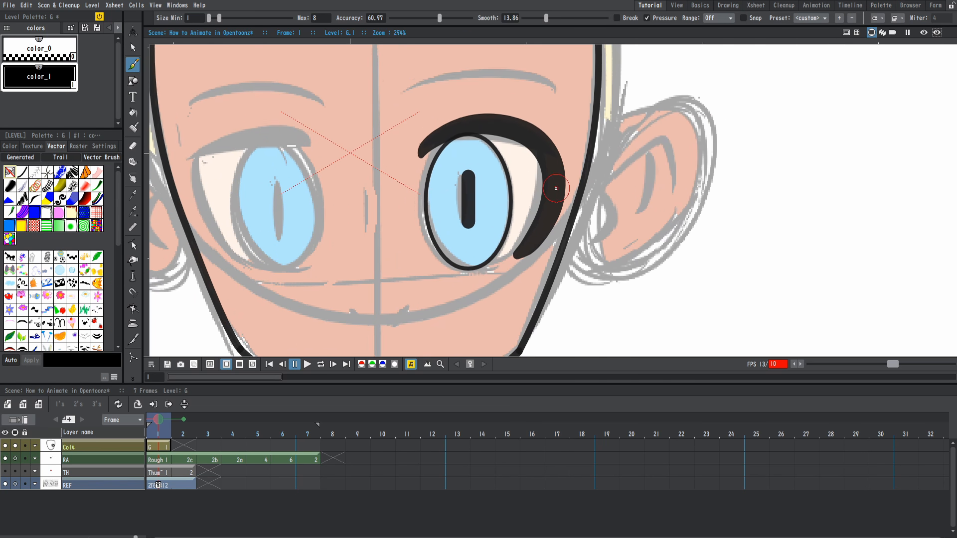
click(134, 279)
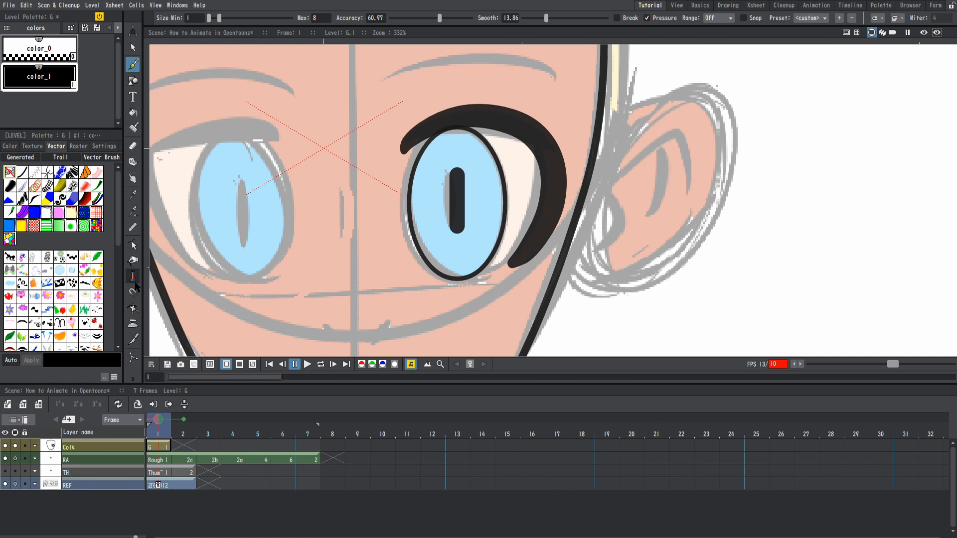
scroll(514, 266, up, 2)
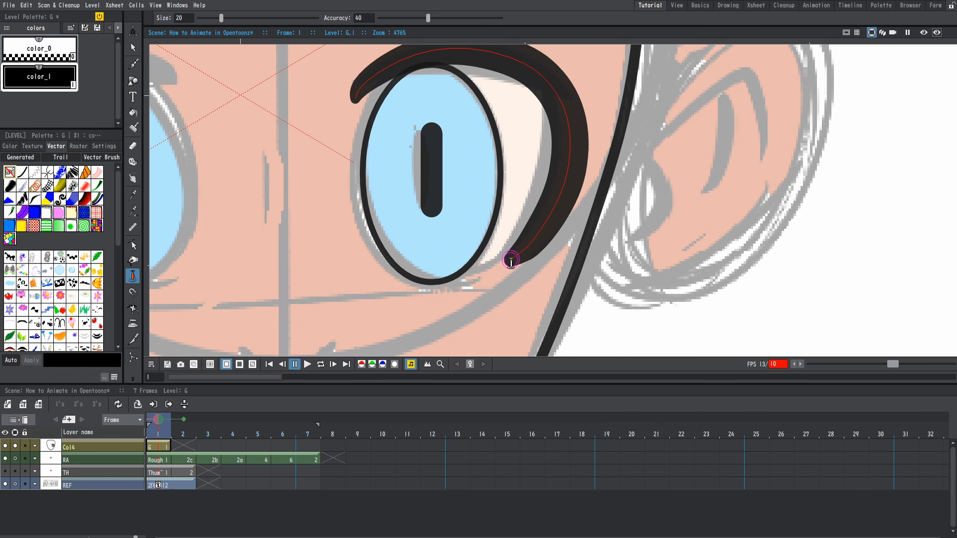
drag(510, 261, 512, 275)
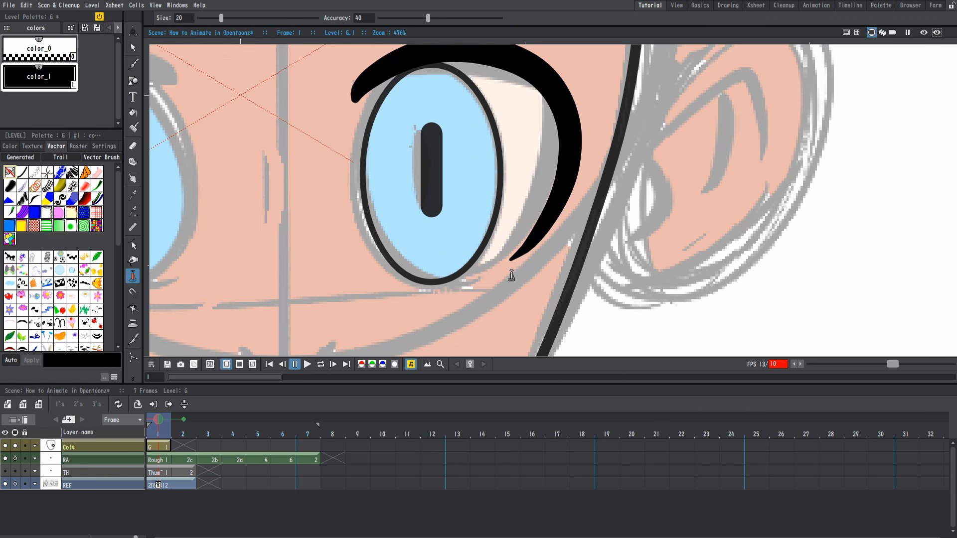
scroll(495, 267, down, 2)
scroll(442, 143, up, 3)
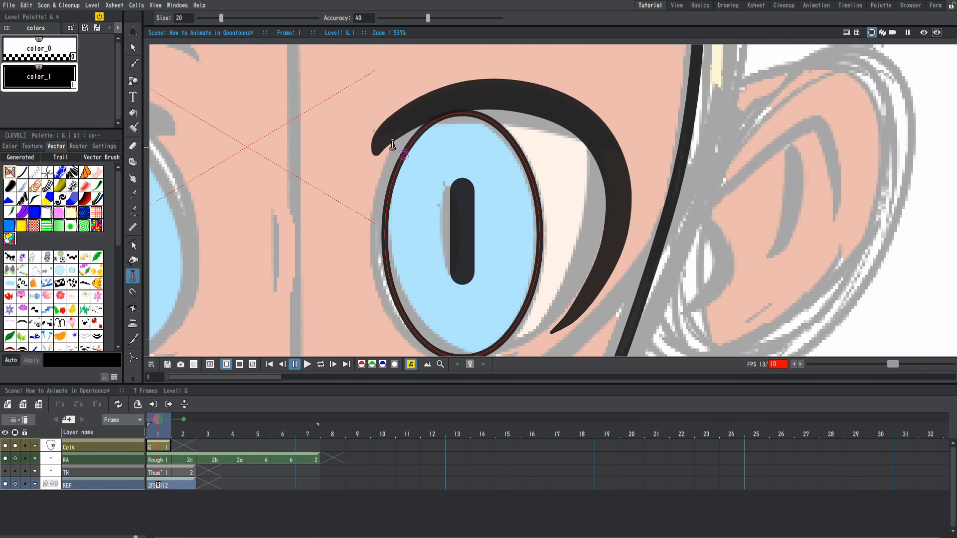
drag(372, 154, 373, 159)
drag(633, 131, 634, 122)
drag(376, 145, 376, 149)
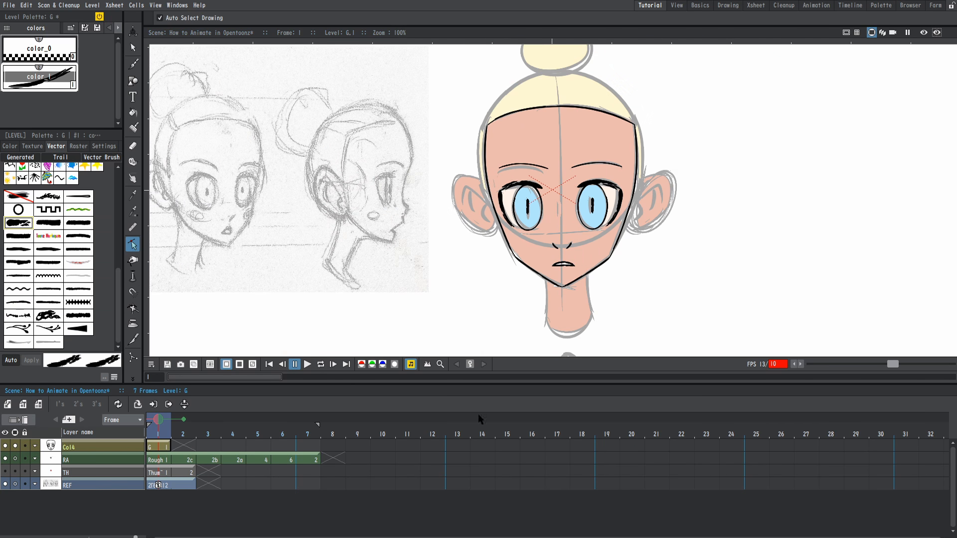
Reset color_1 to the plain vector style.
scroll(672, 265, up, 2)
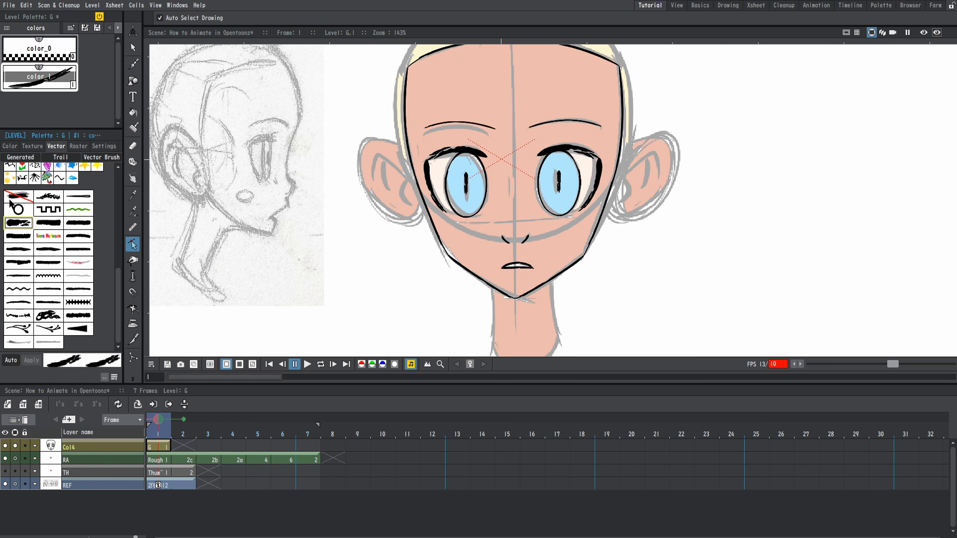
scroll(15, 194, up, 5)
click(10, 172)
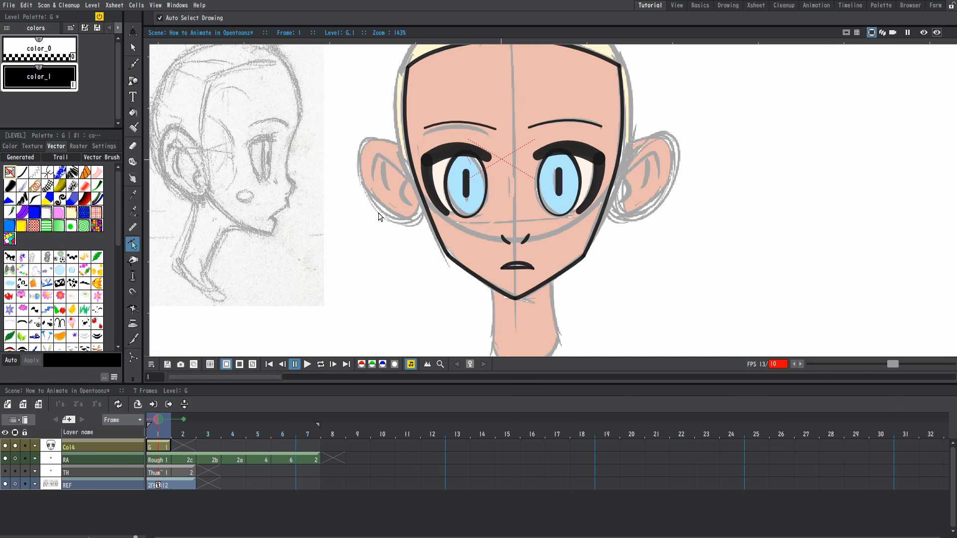
Compare the thin scratchy vector brush on color_1 and settle on the bolder dry-brush stroke style.
scroll(522, 175, down, 3)
scroll(522, 176, up, 4)
scroll(88, 241, down, 3)
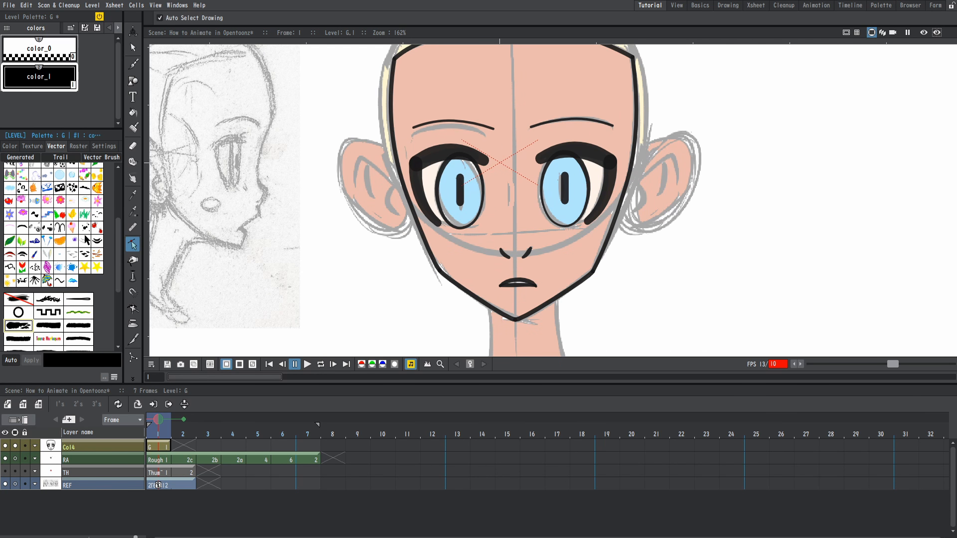
scroll(87, 241, down, 3)
click(47, 208)
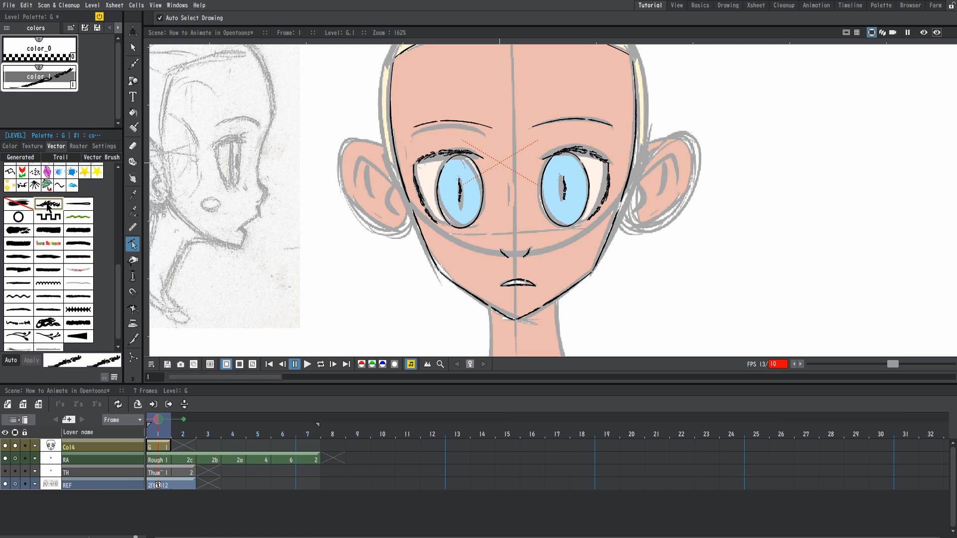
click(25, 234)
scroll(562, 171, down, 2)
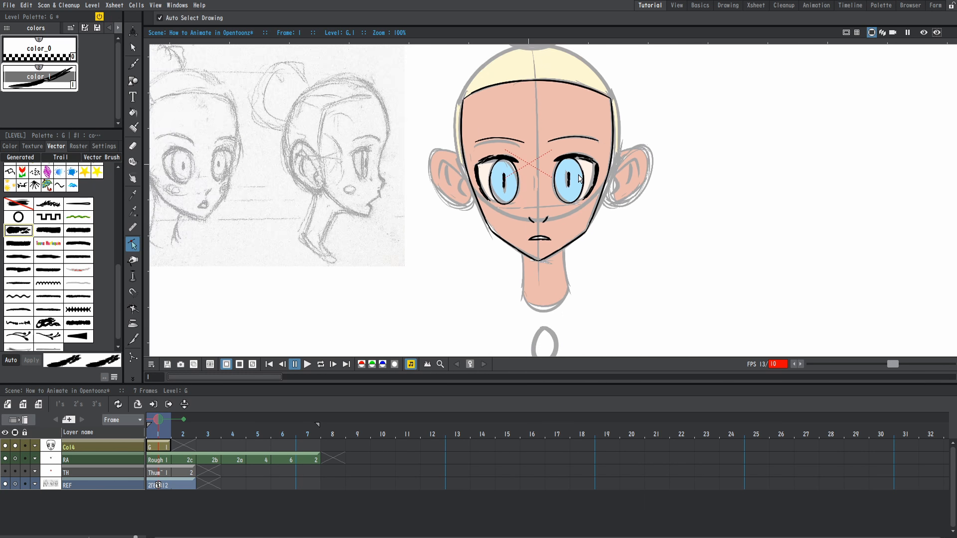
scroll(573, 184, up, 2)
scroll(583, 191, down, 2)
scroll(593, 197, up, 1)
scroll(593, 196, up, 2)
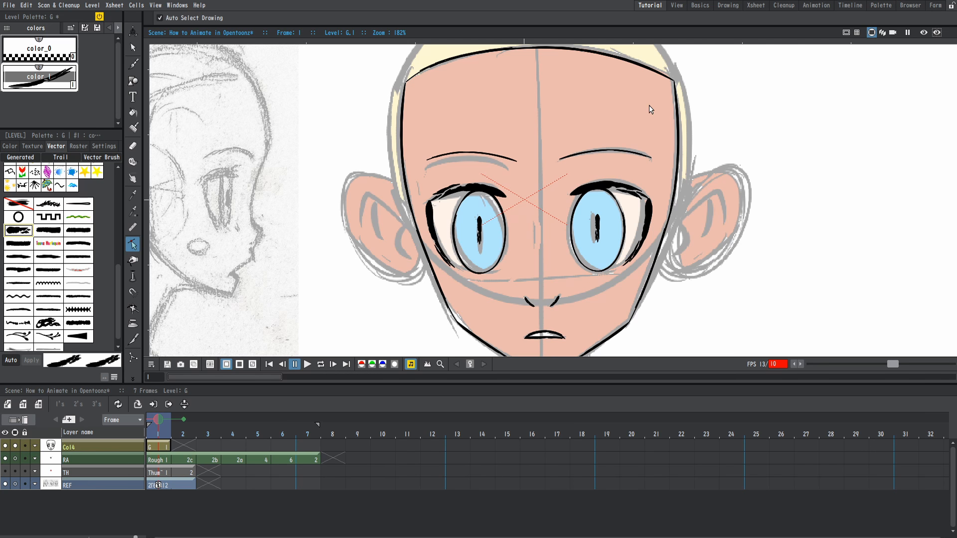
scroll(655, 178, down, 1)
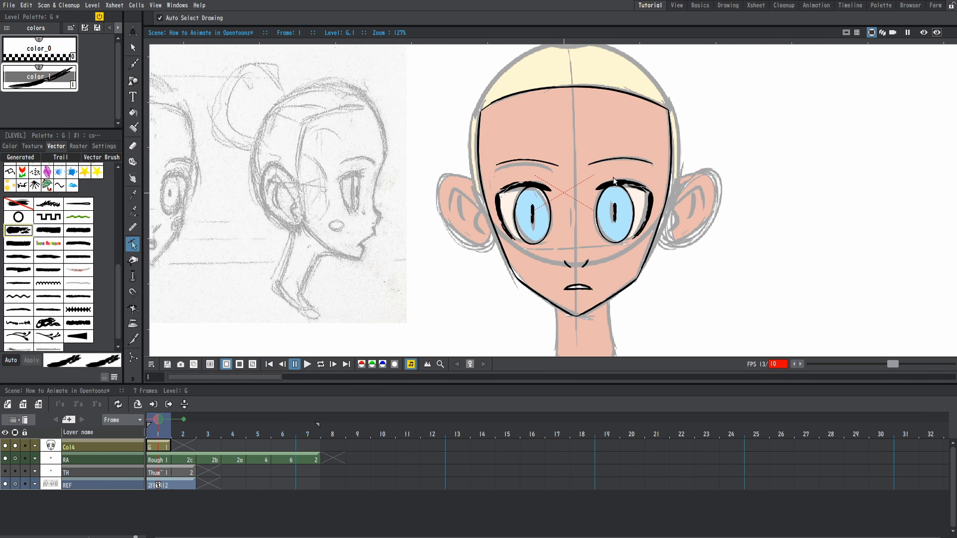
scroll(612, 177, down, 1)
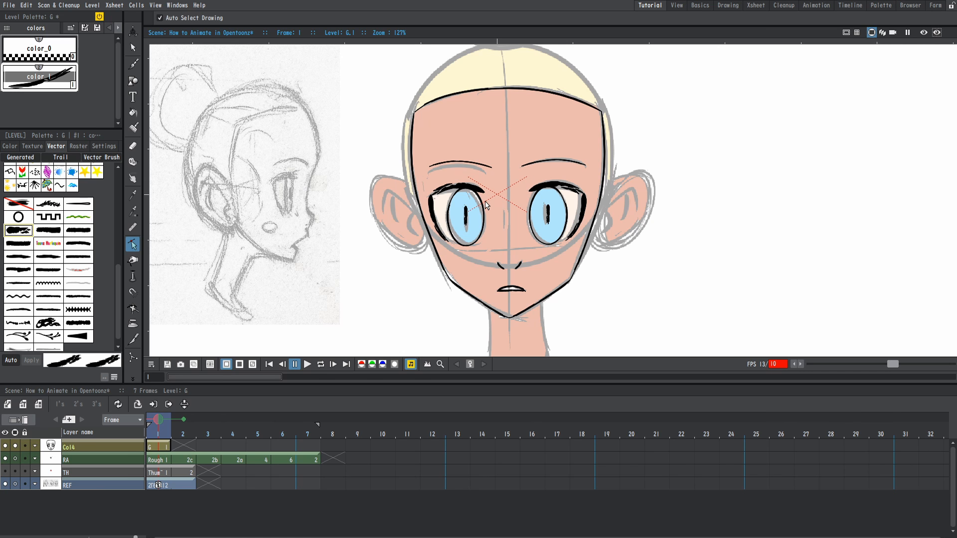
Adjust the curve handle of the right face stroke just below the right hairline corner, pulling it slightly outward.
scroll(613, 114, up, 6)
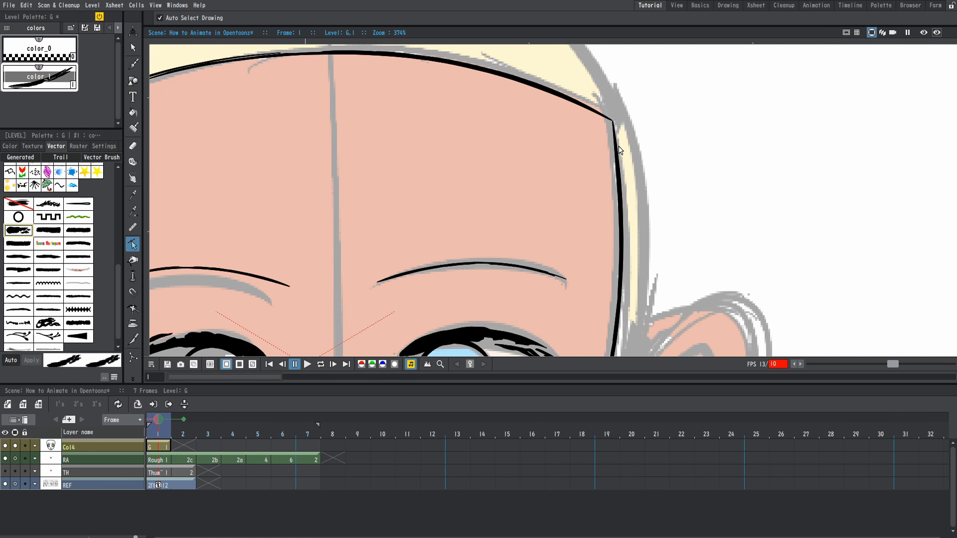
scroll(618, 152, up, 6)
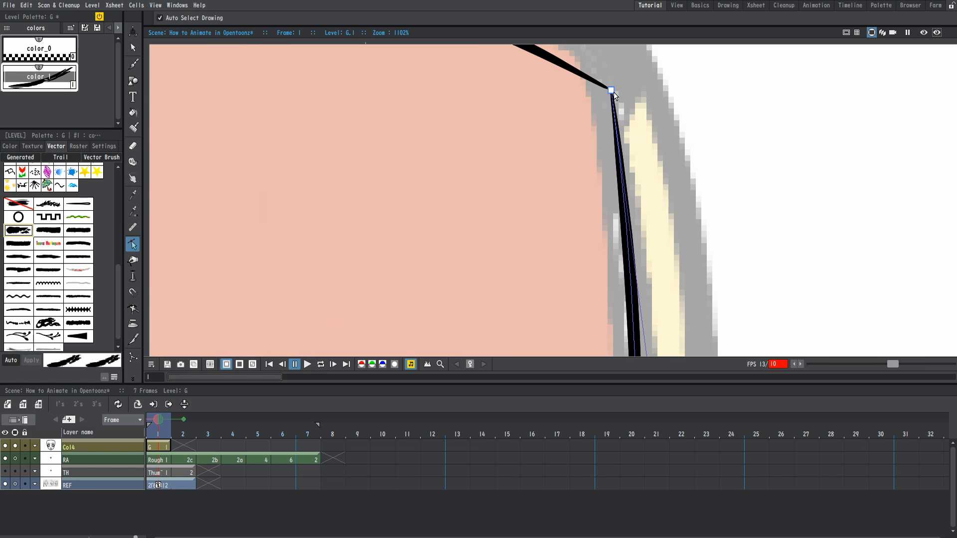
scroll(618, 159, down, 8)
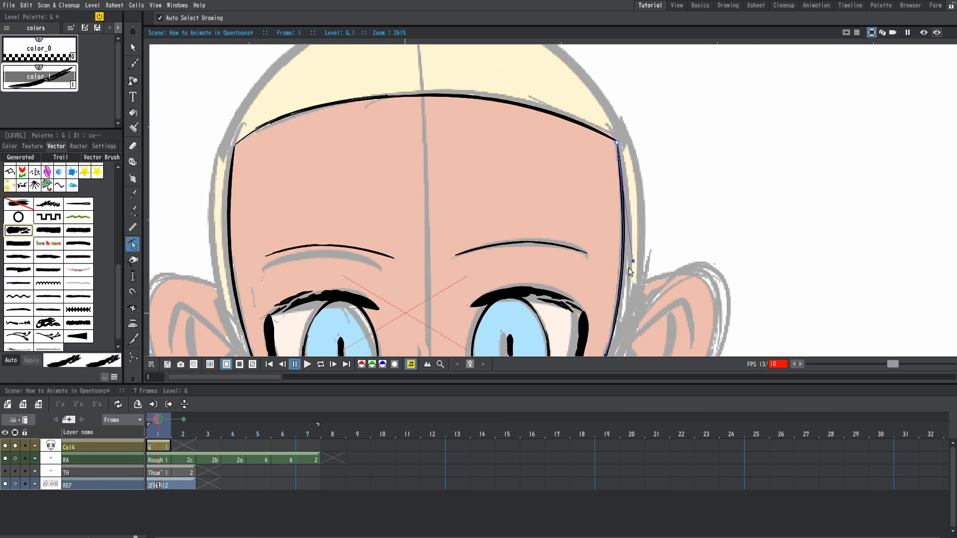
drag(631, 267, 637, 265)
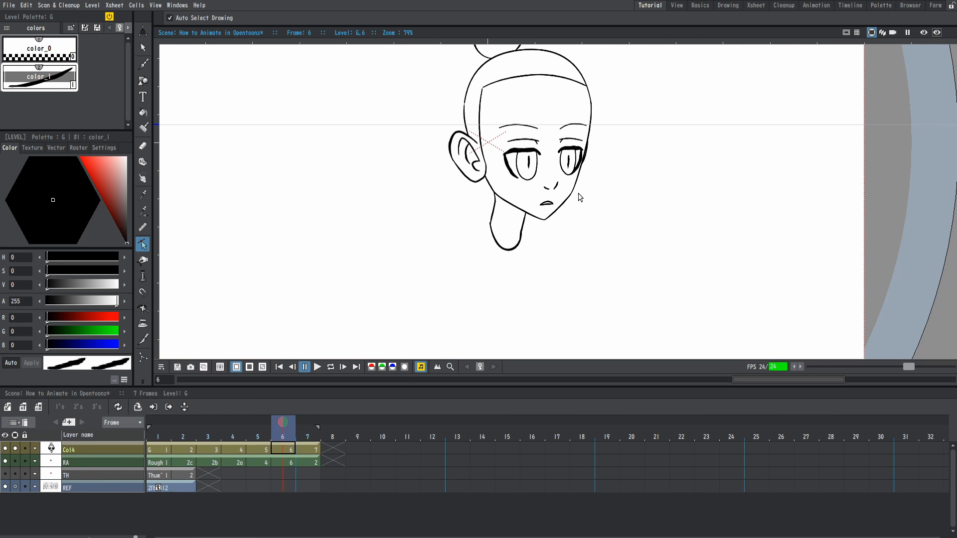
Flip back and forth through the inked head-turn drawings and return to frame 1 to check the motion.
key(Right)
key(Left)
key(Left)
key(Right)
key(Right)
key(Left)
key(Left)
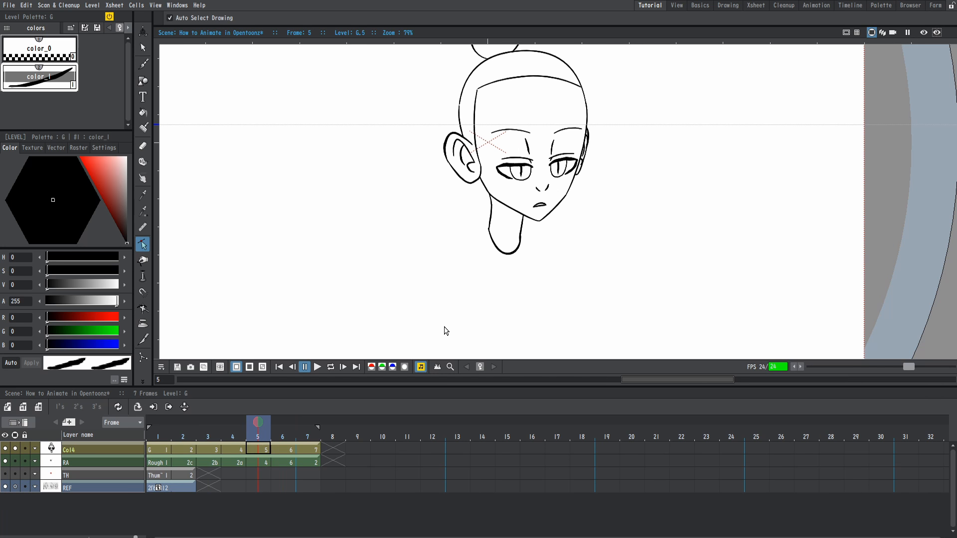
key(Left)
key(Left)
key(Left)
key(Left)
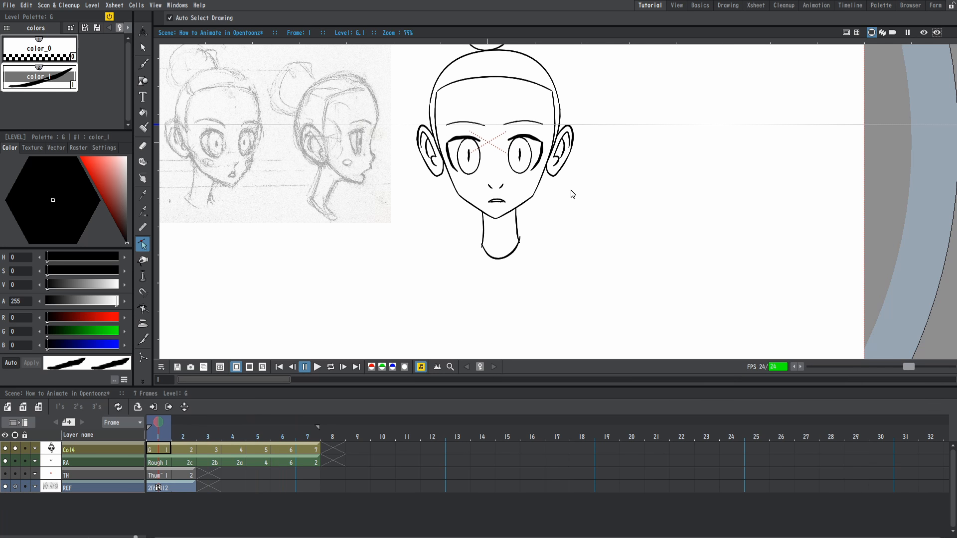
Turn on Fill Check and look through the inked head-turn frames for enclosed areas.
click(153, 6)
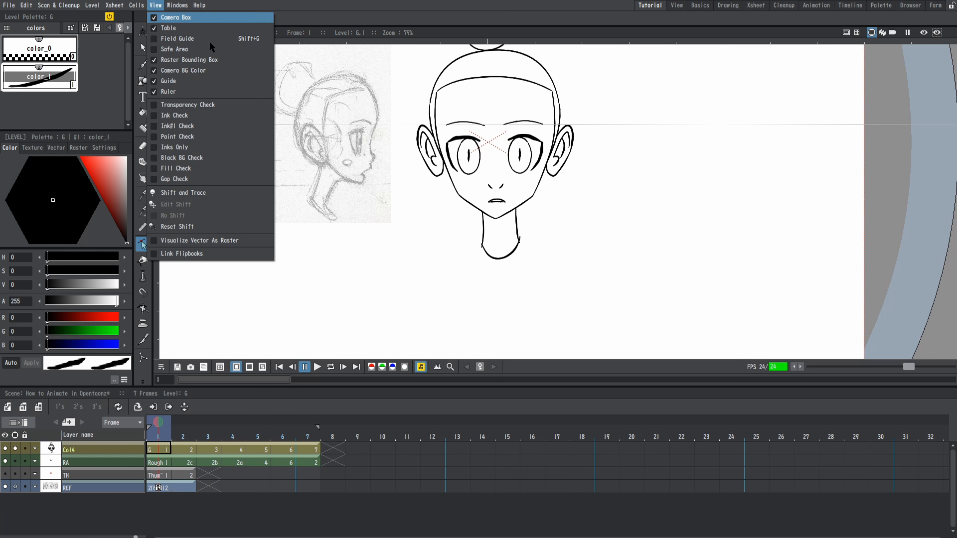
click(191, 168)
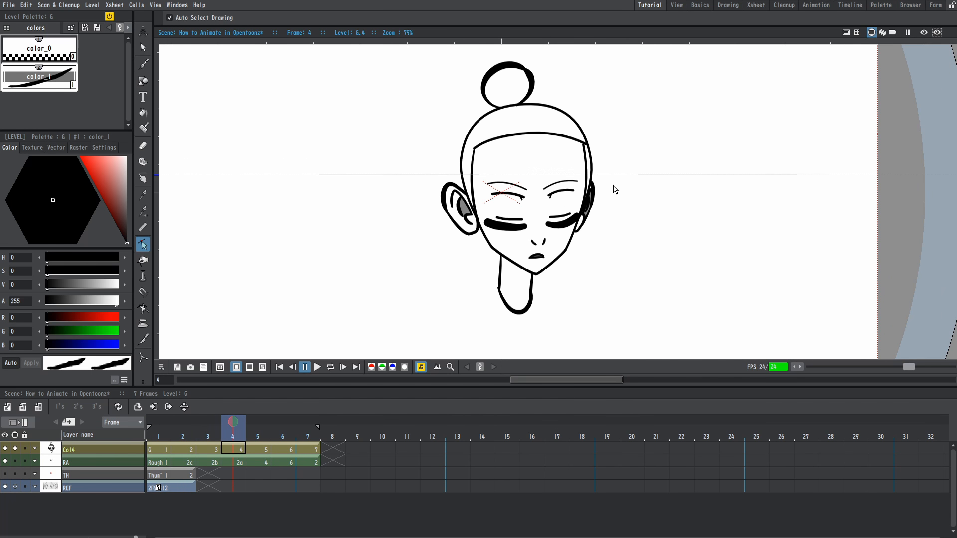
scroll(543, 214, up, 1)
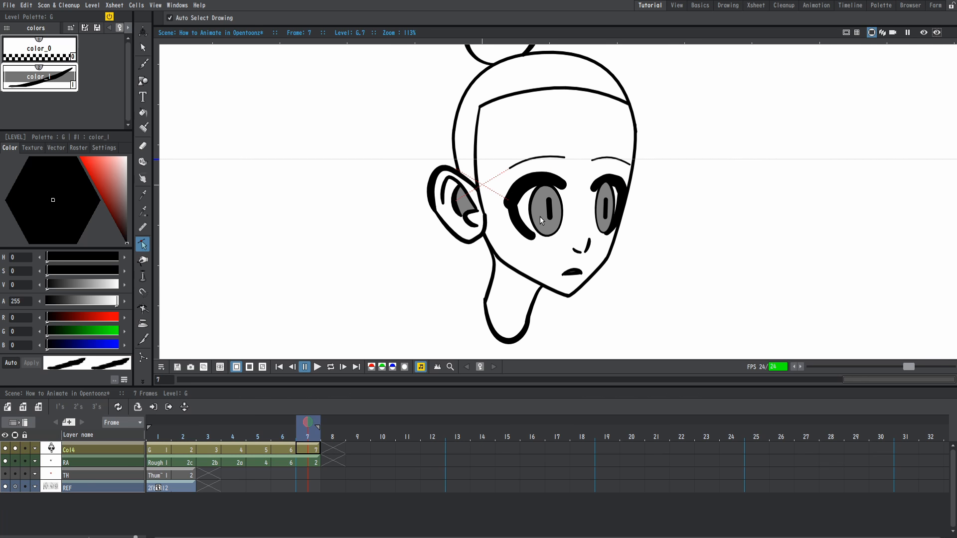
click(139, 6)
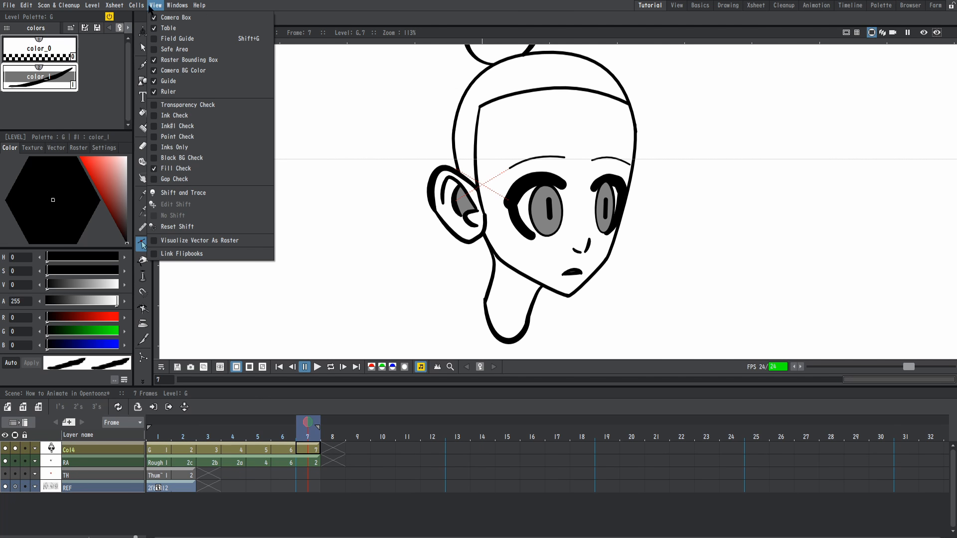
mouse_move(115, 7)
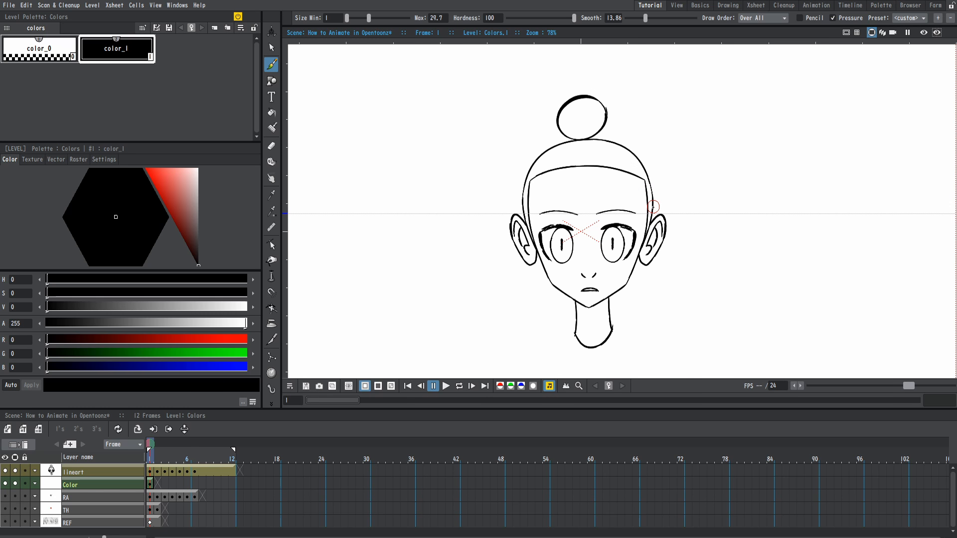
Delete the existing Color layer from the timeline.
scroll(652, 207, up, 2)
scroll(652, 207, down, 1)
drag(642, 226, 588, 217)
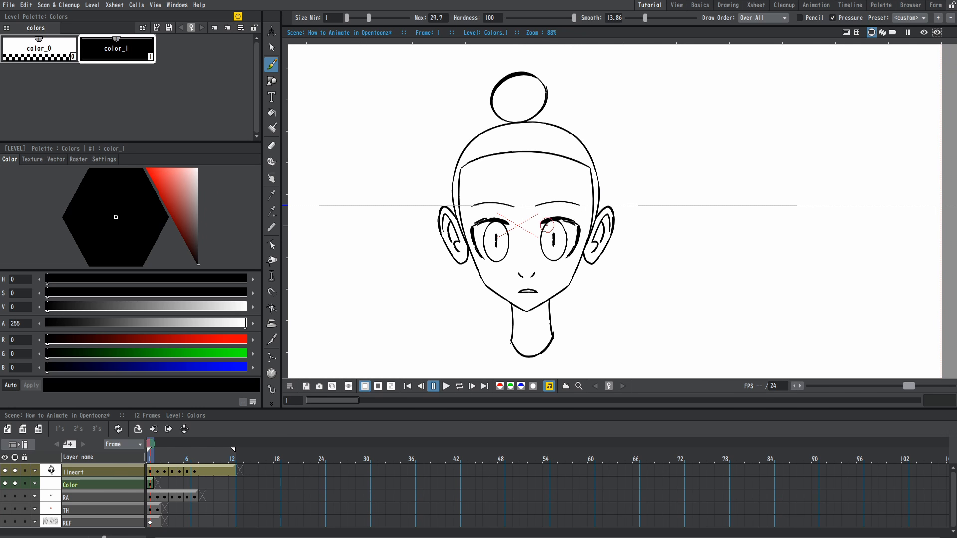
right_click(116, 485)
click(142, 322)
Create a Toonz Raster Level named Color at frame 1, starting from the lineart layer.
click(149, 471)
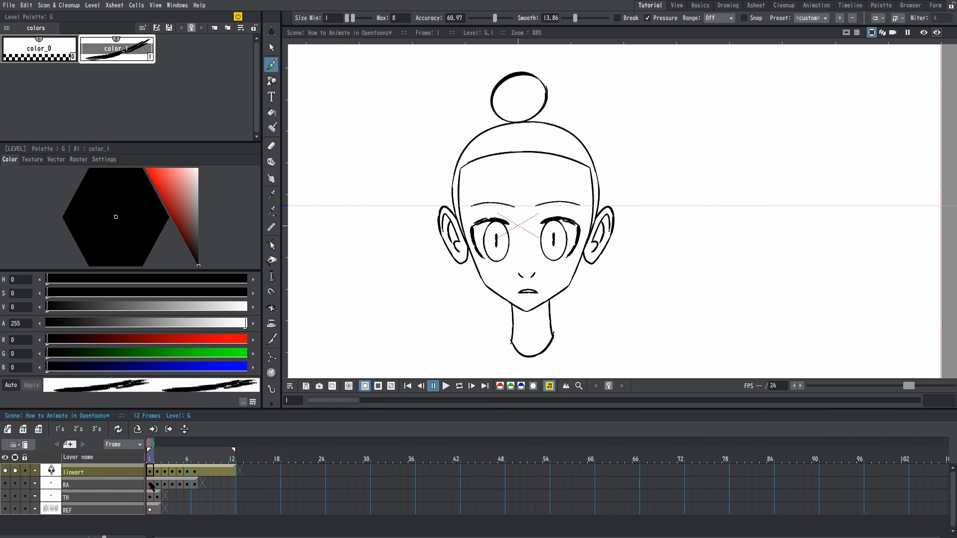
click(25, 433)
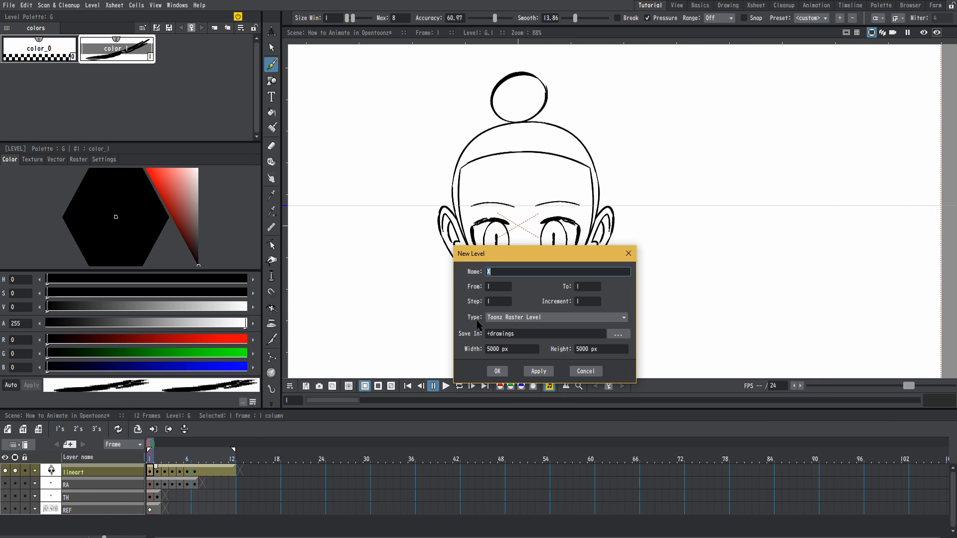
text(Color)
click(502, 372)
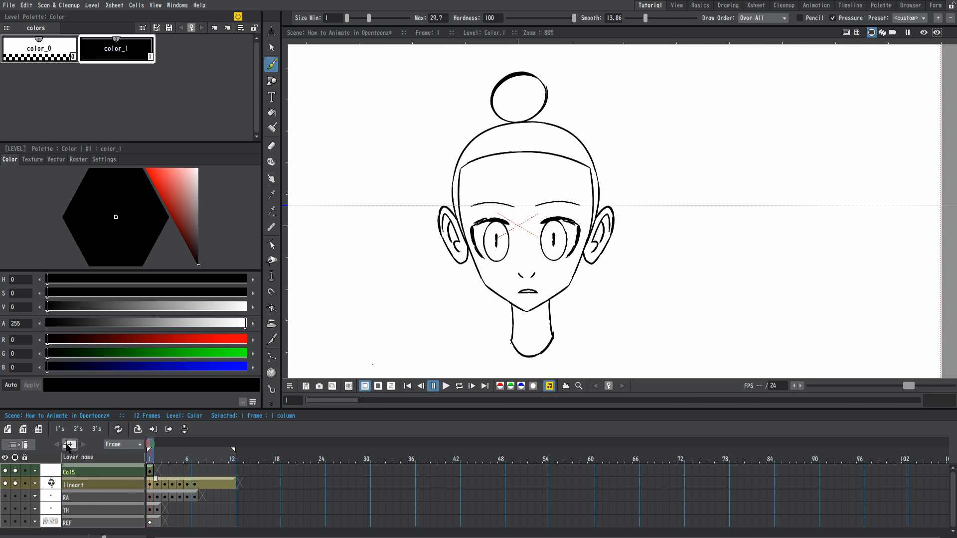
Rename the new Col5 layer Color and move it below the lineart layer.
double_click(85, 470)
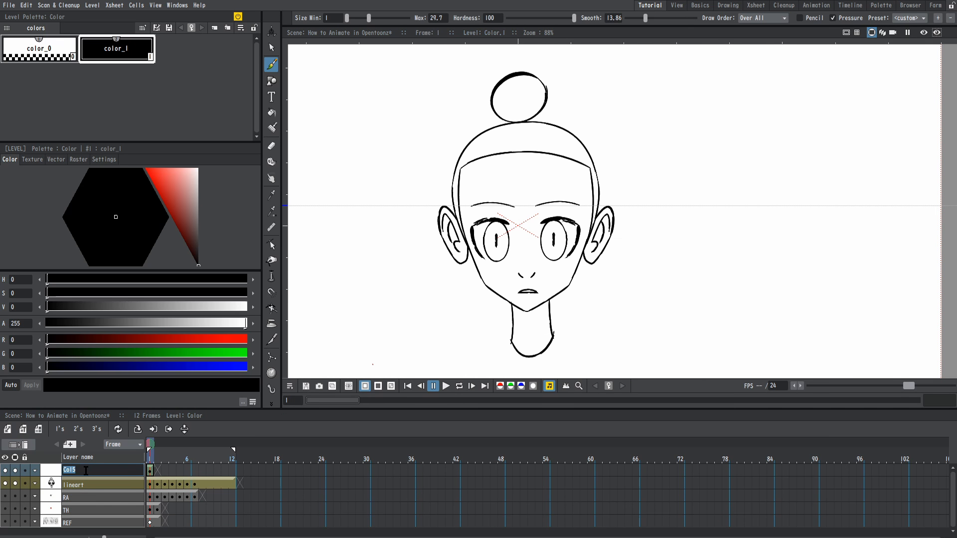
text(Color)
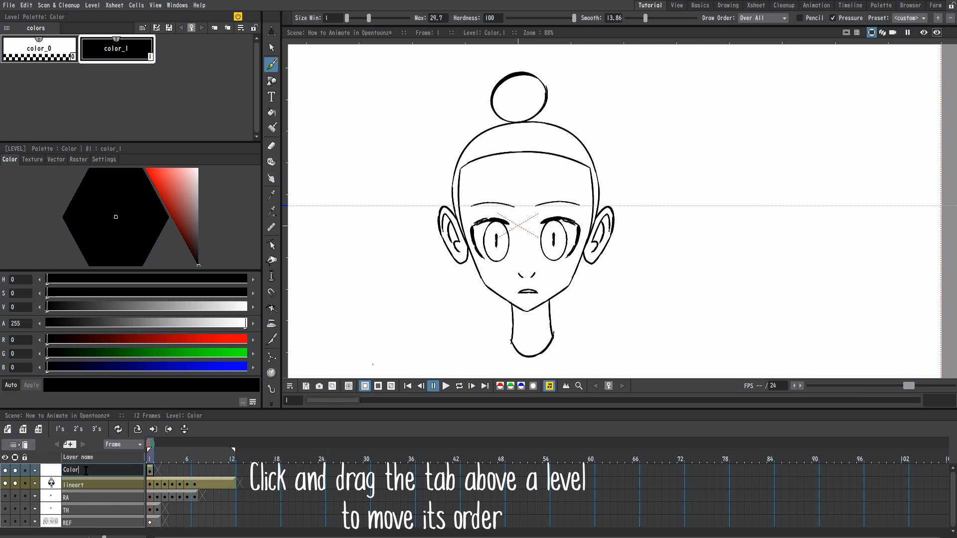
key(Return)
click(91, 465)
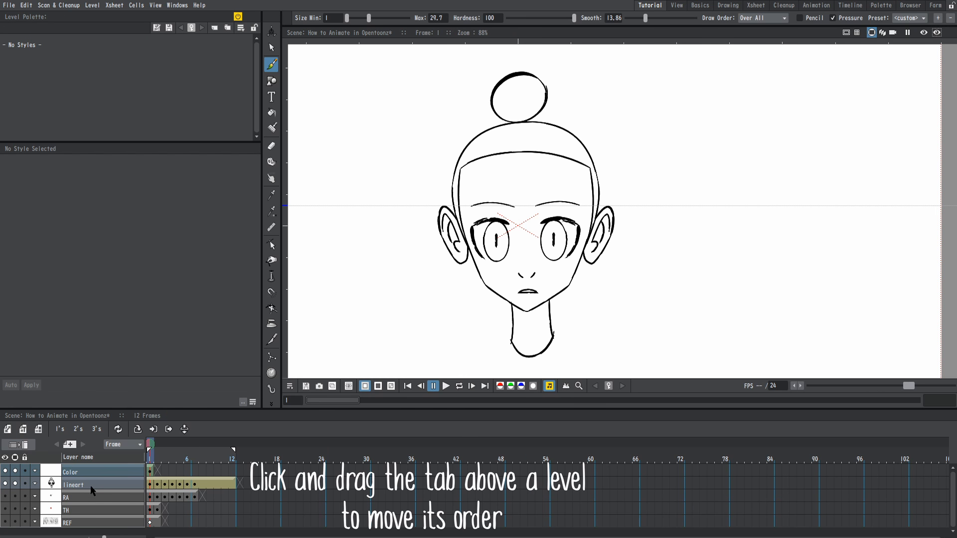
drag(92, 465, 78, 494)
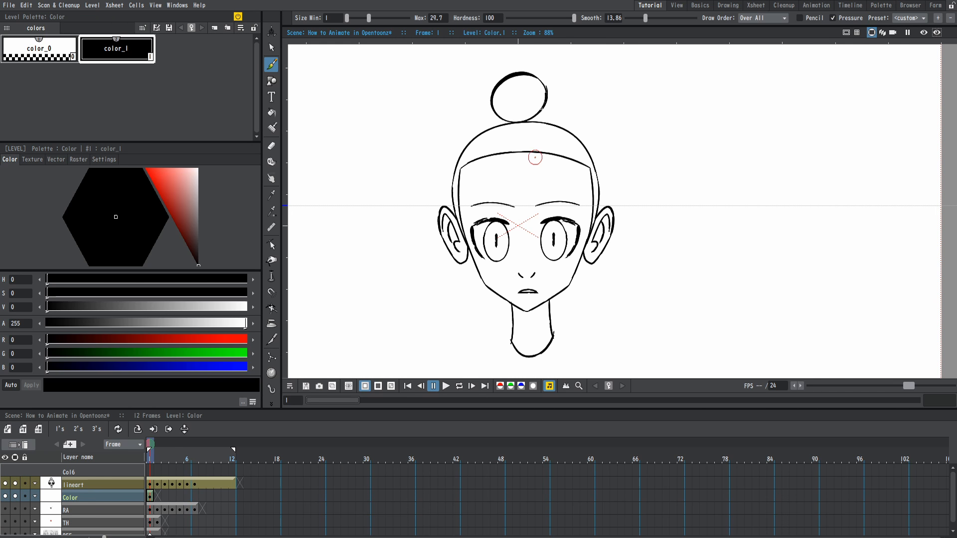
click(700, 5)
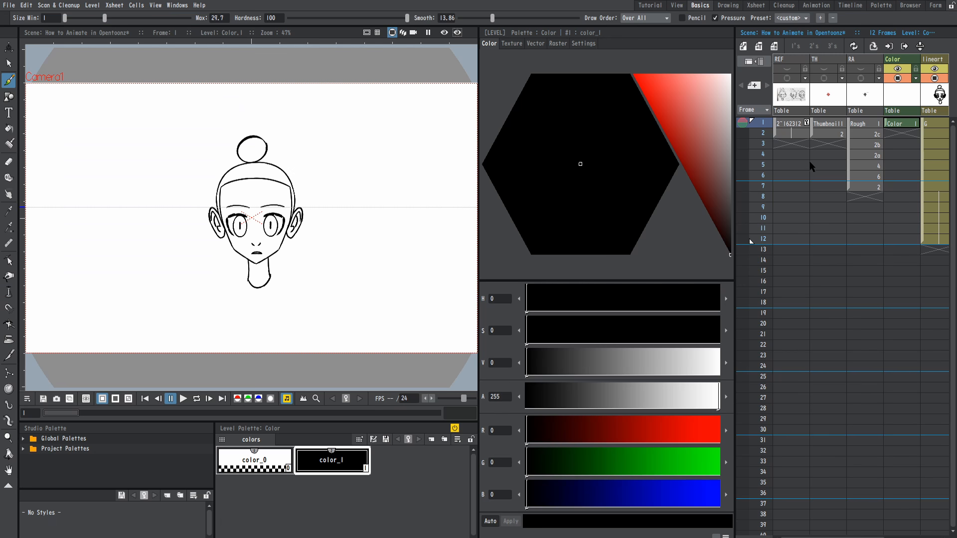
click(803, 144)
drag(870, 220, 749, 244)
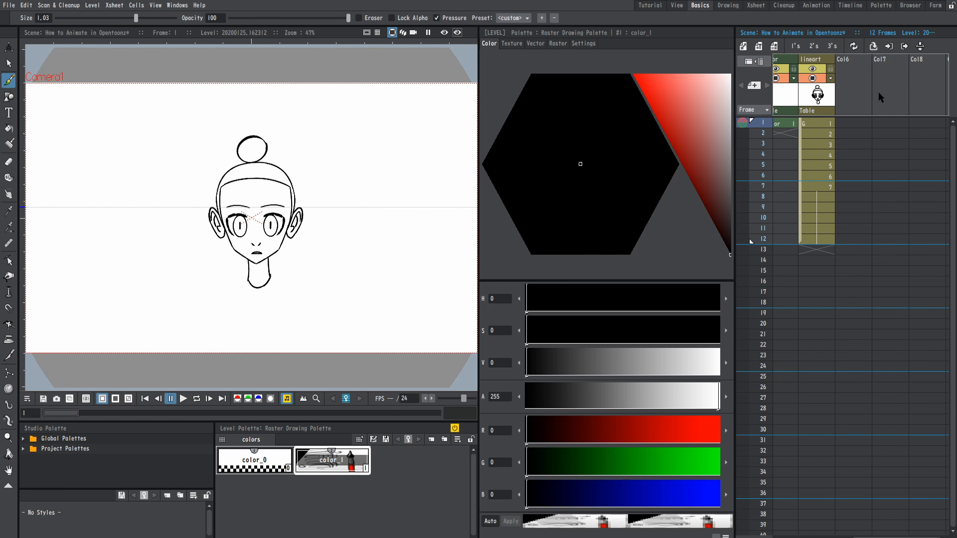
right_click(853, 122)
click(874, 134)
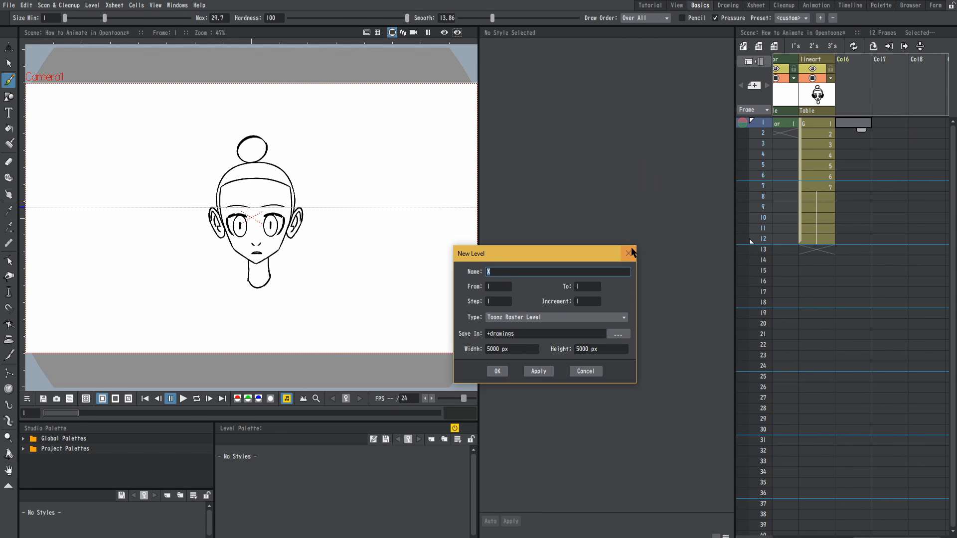
click(629, 253)
click(650, 5)
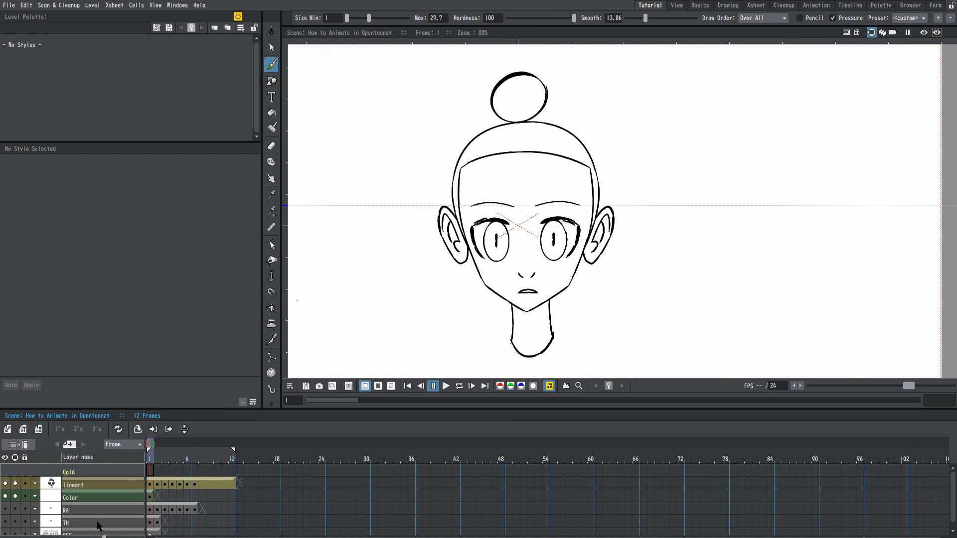
Add a new style to the Color level's palette and set it to an orange tone of R 219, G 120, B 90.
click(149, 497)
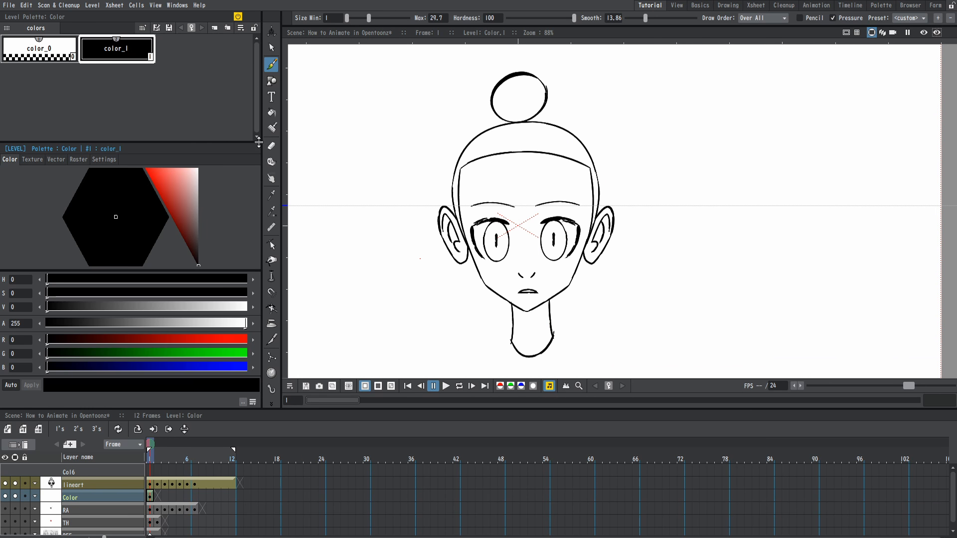
scroll(523, 234, up, 2)
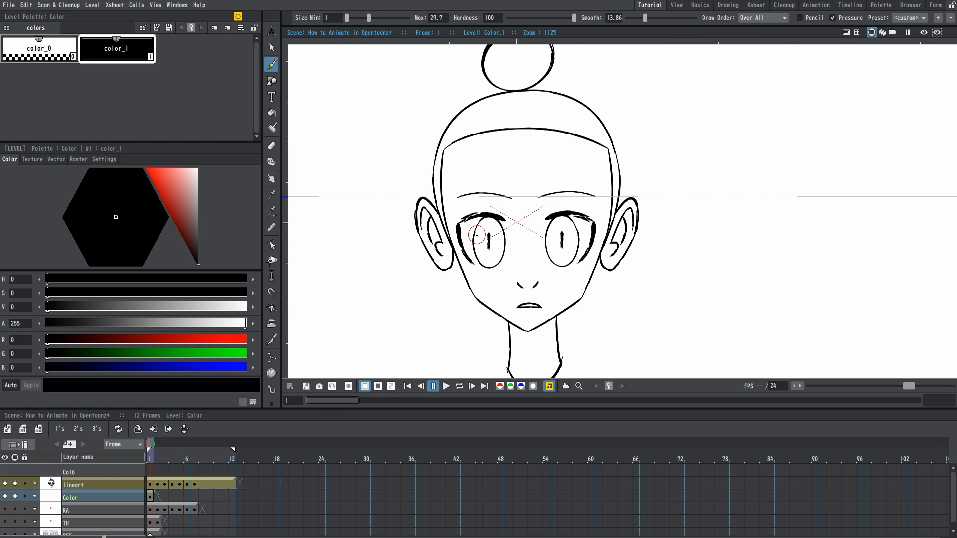
right_click(174, 99)
click(223, 225)
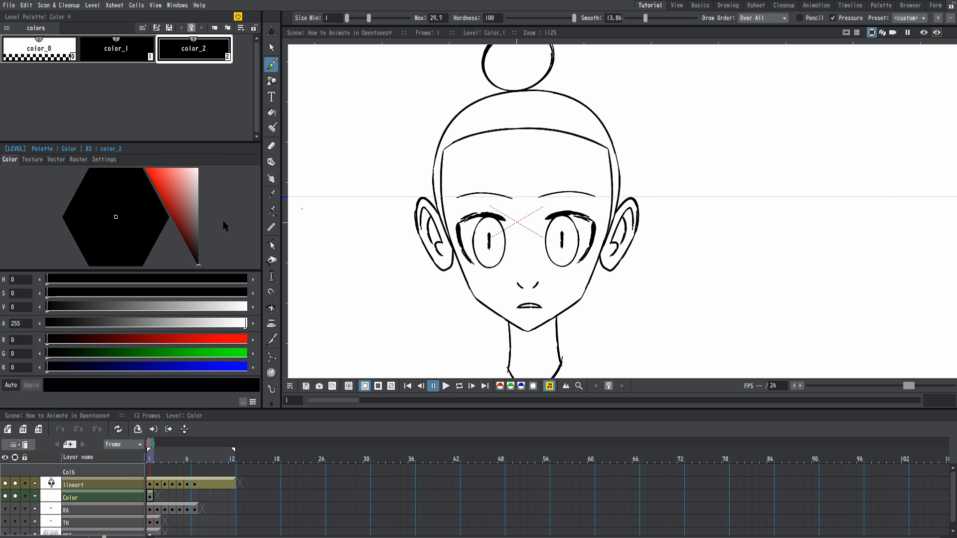
drag(177, 203, 165, 182)
drag(141, 214, 143, 210)
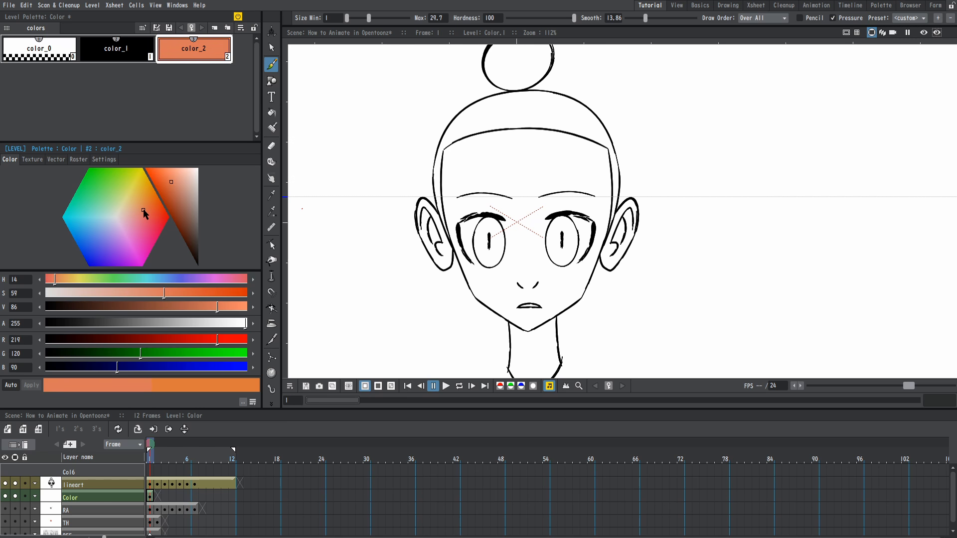
Rename the orange style Skin and the black style Lines.
right_click(155, 79)
click(194, 62)
double_click(193, 49)
text(S)
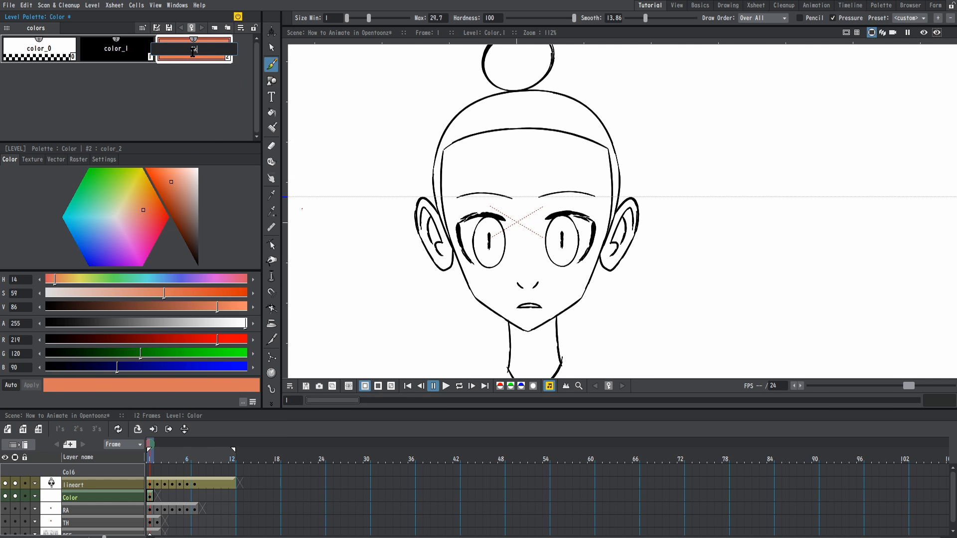
text(kin)
key(Return)
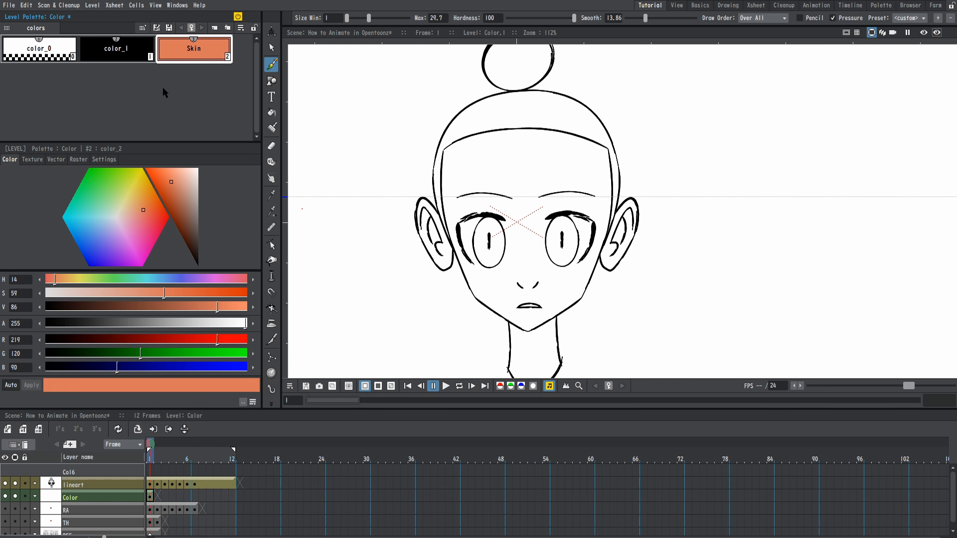
double_click(127, 52)
text(Lines)
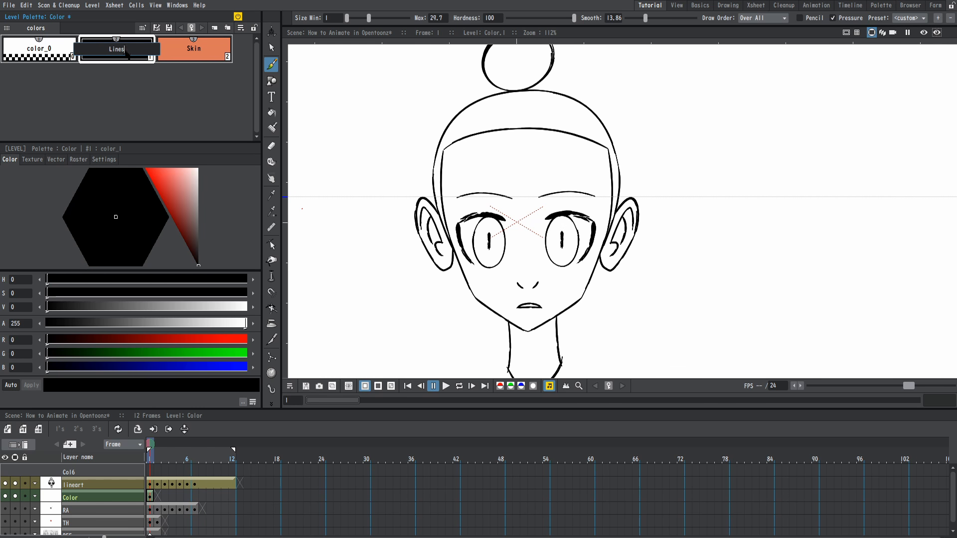
key(Return)
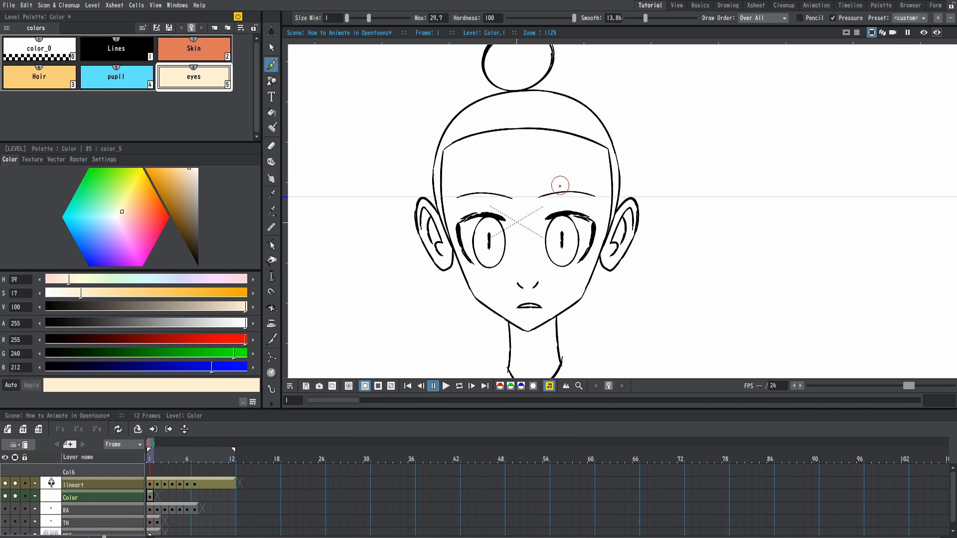
Roughly paint the face and neck in the Skin style with the Paint Brush on the Color layer.
click(229, 53)
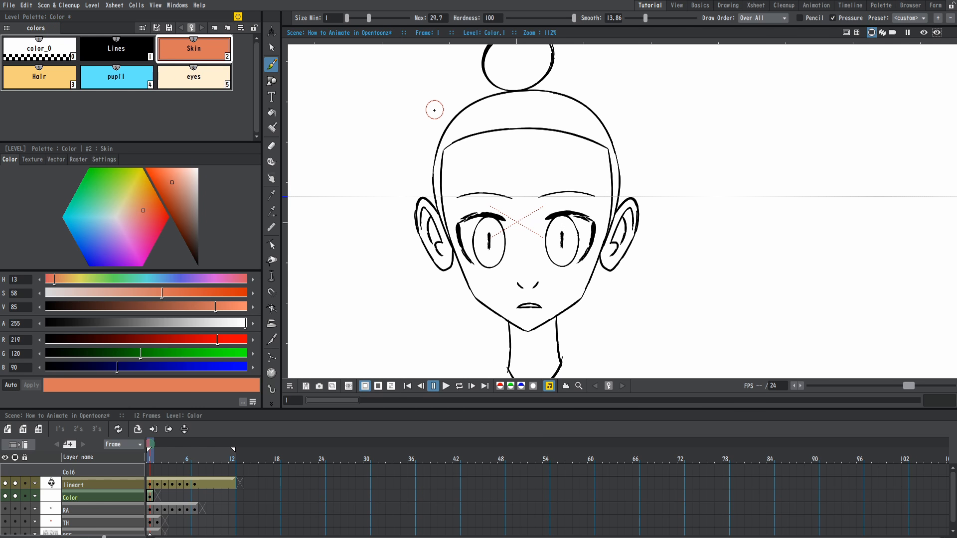
drag(534, 159, 521, 154)
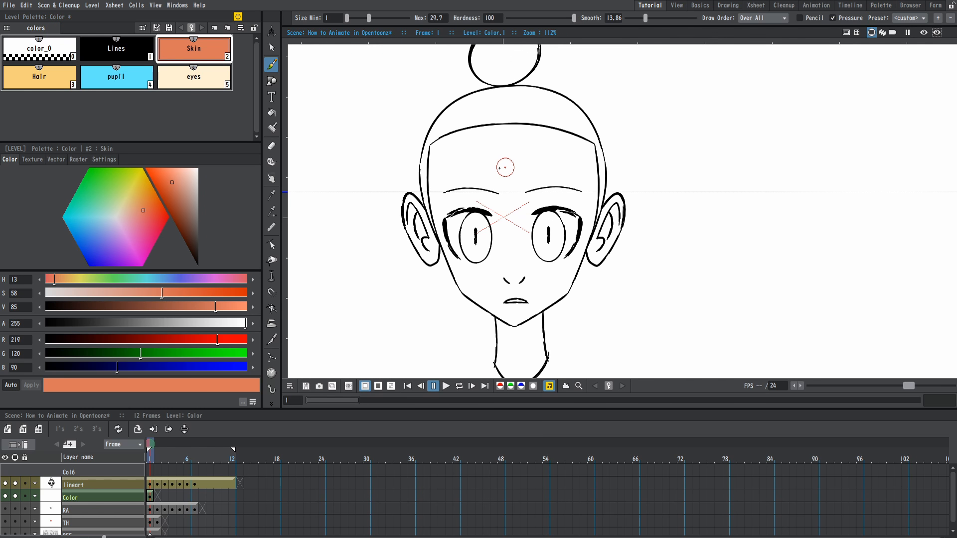
click(272, 129)
mouse_move(520, 177)
mouse_down()
mouse_move(492, 185)
mouse_move(492, 166)
mouse_move(509, 177)
mouse_move(512, 208)
mouse_move(493, 215)
mouse_move(503, 170)
mouse_move(510, 200)
mouse_move(495, 236)
mouse_move(474, 249)
mouse_move(445, 170)
mouse_move(419, 175)
mouse_move(448, 275)
mouse_move(500, 280)
mouse_up()
mouse_move(506, 287)
mouse_down()
mouse_move(537, 180)
mouse_move(527, 277)
mouse_move(497, 271)
mouse_move(483, 289)
mouse_move(463, 285)
mouse_move(486, 307)
mouse_up()
scroll(486, 307, down, 3)
drag(486, 264, 479, 324)
drag(511, 217, 514, 274)
scroll(477, 255, down, 5)
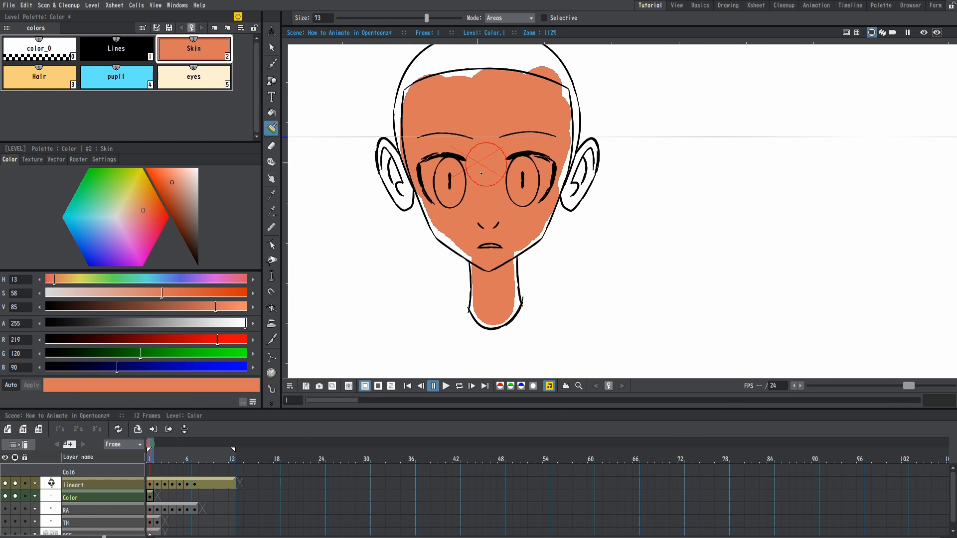
Reduce the Paint Brush size to 28 and fill the gap along the left cheek and jaw with Skin.
scroll(515, 194, down, 3)
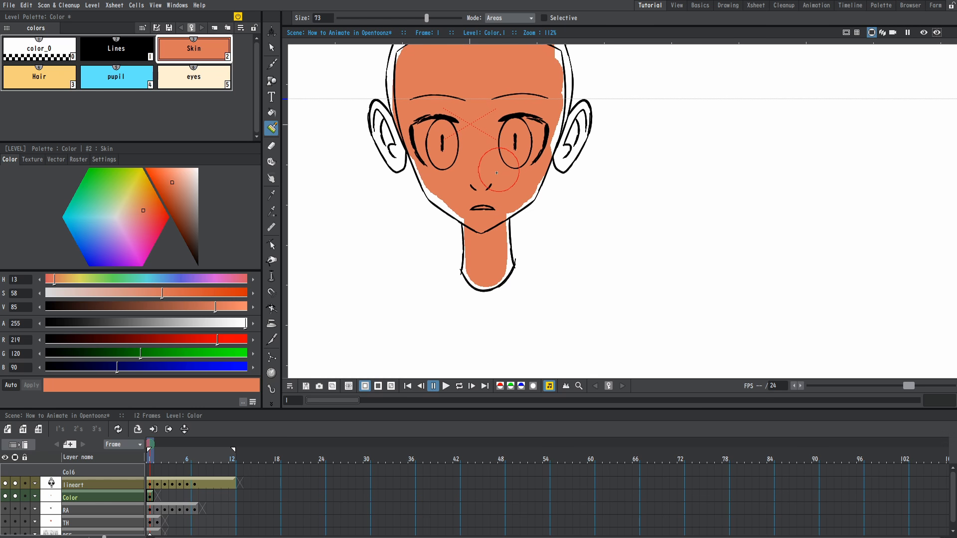
scroll(497, 171, up, 5)
drag(498, 199, 524, 195)
key(u)
key(u)
key(u)
key(u)
key(u)
key(u)
key(u)
key(u)
key(u)
key(u)
key(u)
key(u)
key(u)
key(u)
key(u)
key(u)
key(u)
key(u)
key(u)
key(u)
key(u)
key(u)
key(u)
key(u)
key(u)
key(u)
key(u)
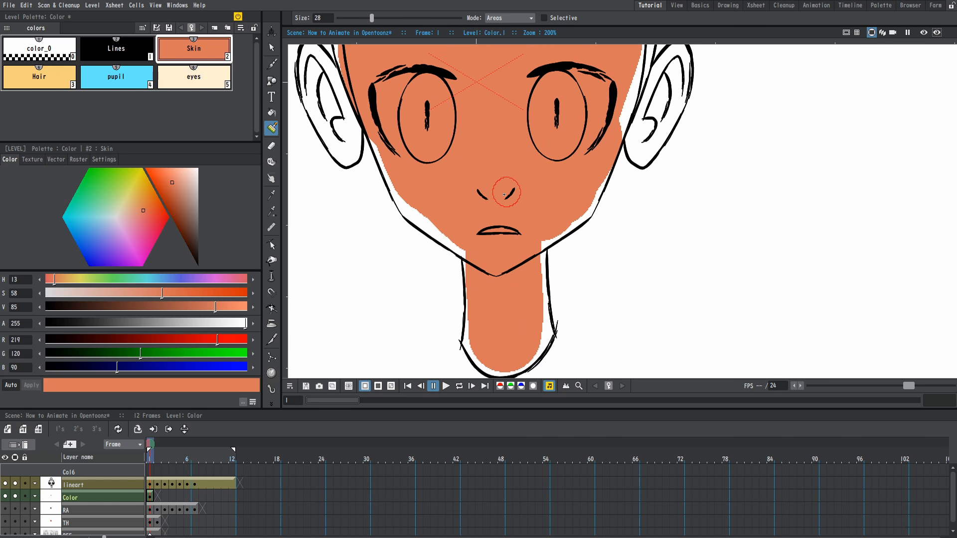
mouse_move(379, 129)
mouse_down()
mouse_move(403, 191)
mouse_move(477, 250)
mouse_move(425, 215)
mouse_up()
Fill the right cheek and jaw edge with Skin, reducing the Paint Brush size to 21.
drag(585, 160, 547, 189)
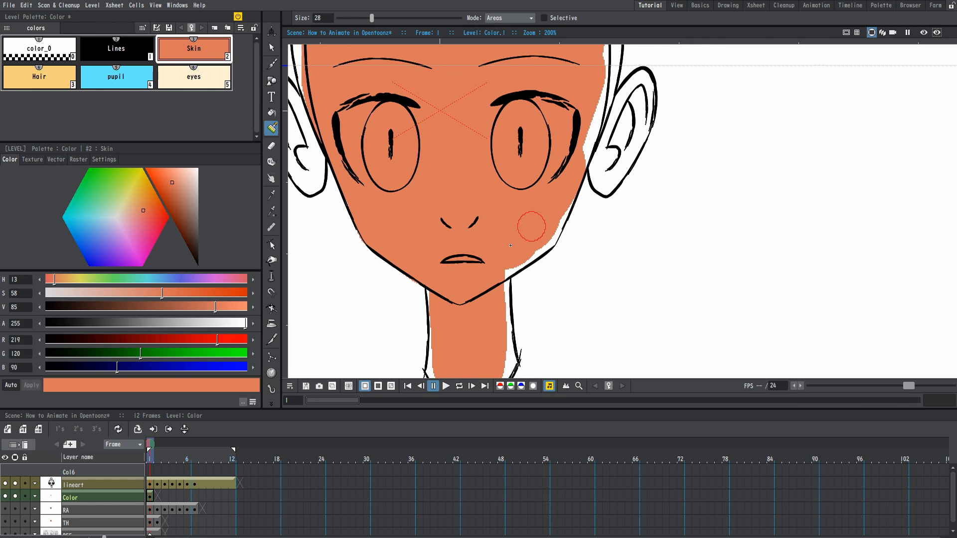
drag(523, 245, 507, 260)
key(u)
key(u)
key(u)
key(u)
key(u)
key(u)
key(u)
drag(557, 206, 545, 239)
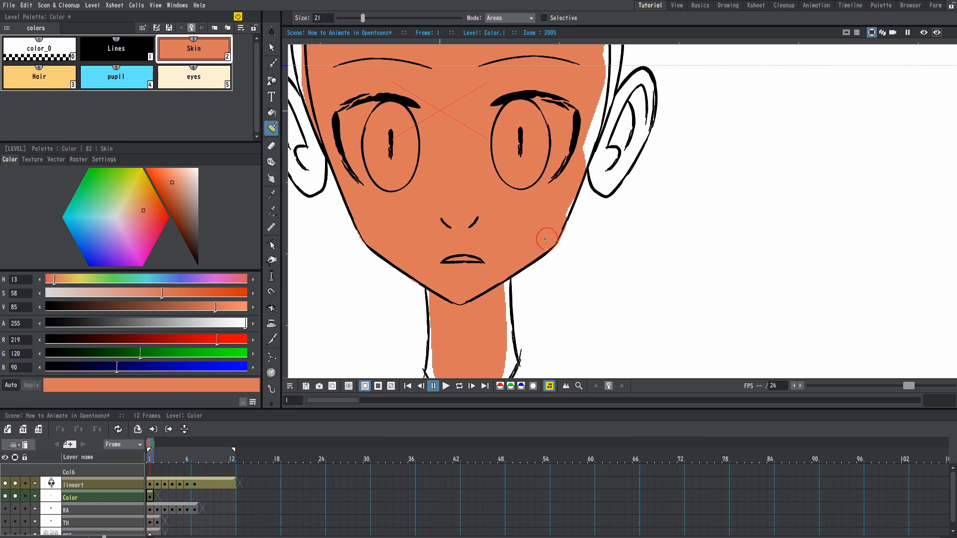
drag(572, 162, 540, 219)
drag(557, 181, 536, 247)
mouse_move(566, 156)
mouse_down()
mouse_move(570, 191)
mouse_move(558, 174)
mouse_move(536, 206)
mouse_move(542, 155)
mouse_up()
Fill the remaining neck edges and the right ear with Skin up to the outlines.
drag(500, 238, 513, 171)
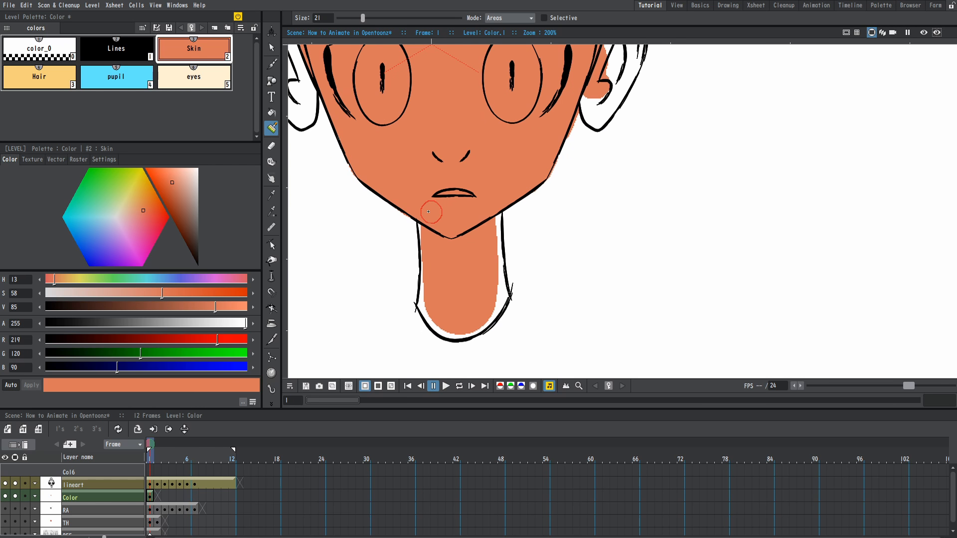
mouse_move(432, 276)
mouse_down()
mouse_move(429, 246)
mouse_move(427, 308)
mouse_move(482, 307)
mouse_move(471, 323)
mouse_move(497, 292)
mouse_move(490, 241)
mouse_move(492, 262)
mouse_up()
mouse_move(623, 94)
mouse_down()
mouse_move(523, 248)
mouse_move(520, 240)
mouse_move(529, 263)
mouse_move(551, 219)
mouse_up()
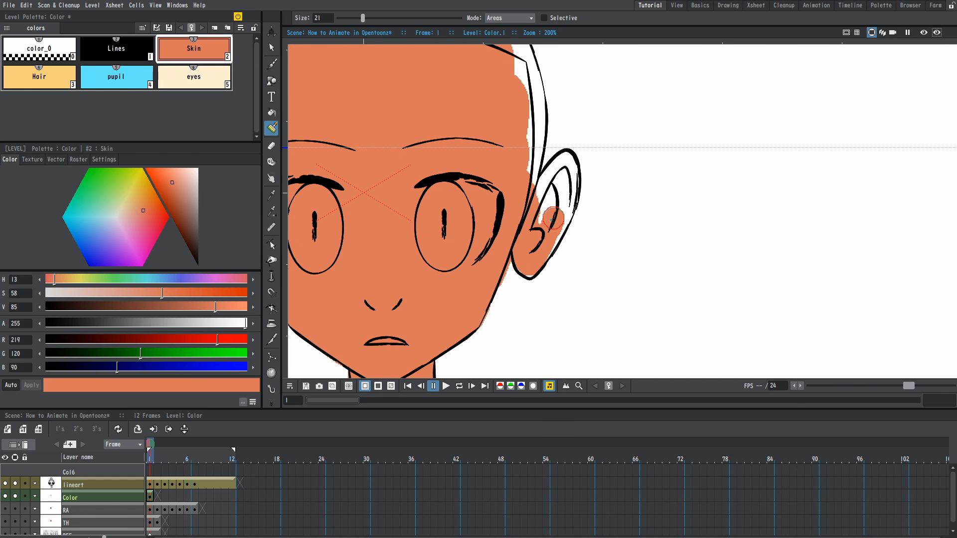
mouse_move(527, 267)
mouse_down()
mouse_move(547, 181)
mouse_move(565, 163)
mouse_move(556, 223)
mouse_move(564, 201)
mouse_move(542, 256)
mouse_up()
scroll(546, 182, down, 1)
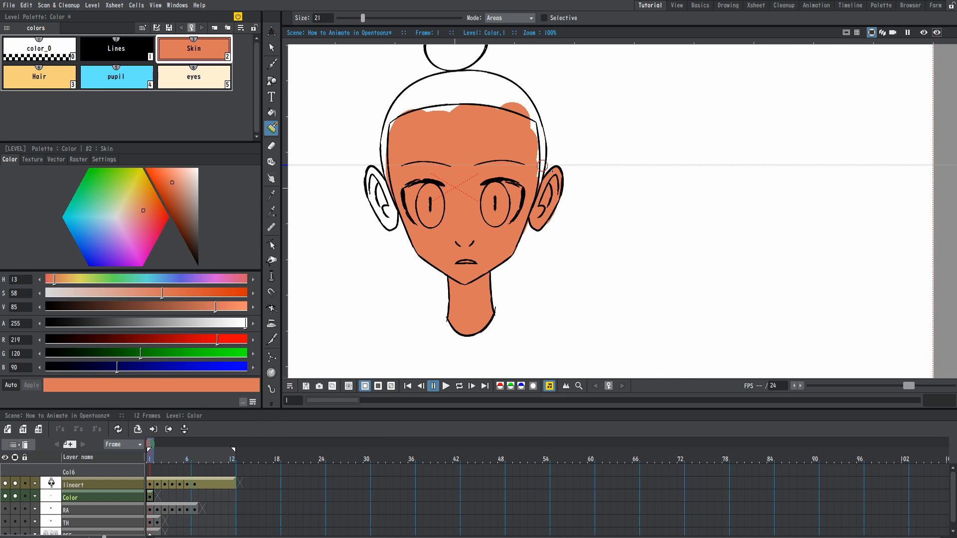
Fill the left ear with the Skin style up to its outline using the Paint Brush.
drag(520, 161, 628, 135)
scroll(585, 180, up, 1)
mouse_move(431, 175)
mouse_down()
mouse_move(417, 233)
mouse_move(400, 230)
mouse_move(389, 189)
mouse_move(395, 228)
mouse_move(385, 167)
mouse_move(413, 203)
mouse_move(402, 183)
mouse_move(419, 247)
mouse_move(407, 254)
mouse_move(404, 242)
mouse_move(420, 270)
mouse_move(427, 234)
mouse_move(428, 256)
mouse_up()
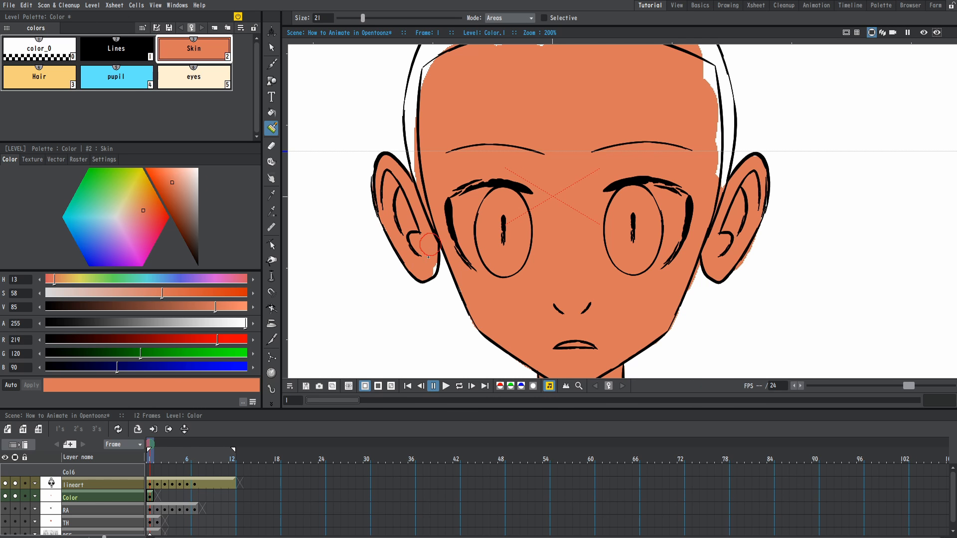
drag(565, 104, 529, 124)
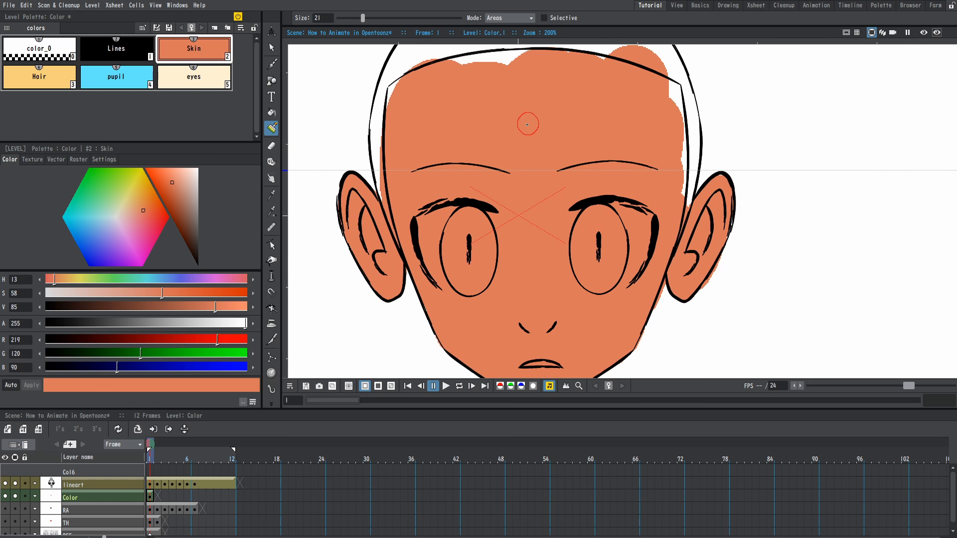
Fill the gaps along the forehead hairline and both temples with the Skin style.
mouse_move(623, 102)
mouse_down()
mouse_move(622, 123)
mouse_move(681, 139)
mouse_up()
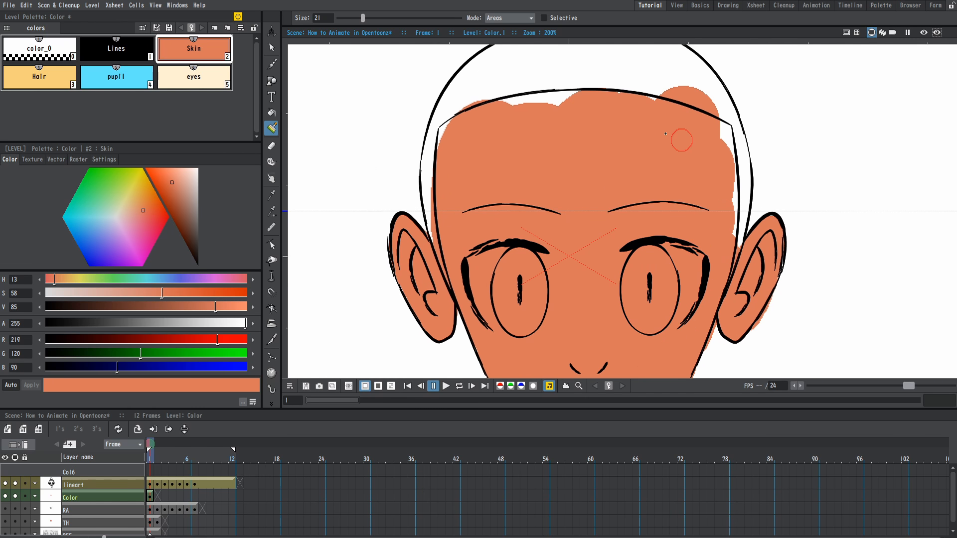
drag(624, 128, 616, 197)
mouse_move(434, 172)
mouse_down()
mouse_move(687, 182)
mouse_move(571, 143)
mouse_move(604, 226)
mouse_move(601, 265)
mouse_up()
key(s)
mouse_move(558, 222)
mouse_down()
mouse_move(552, 119)
mouse_move(538, 167)
mouse_up()
key(minus)
drag(432, 116, 433, 172)
key(plus)
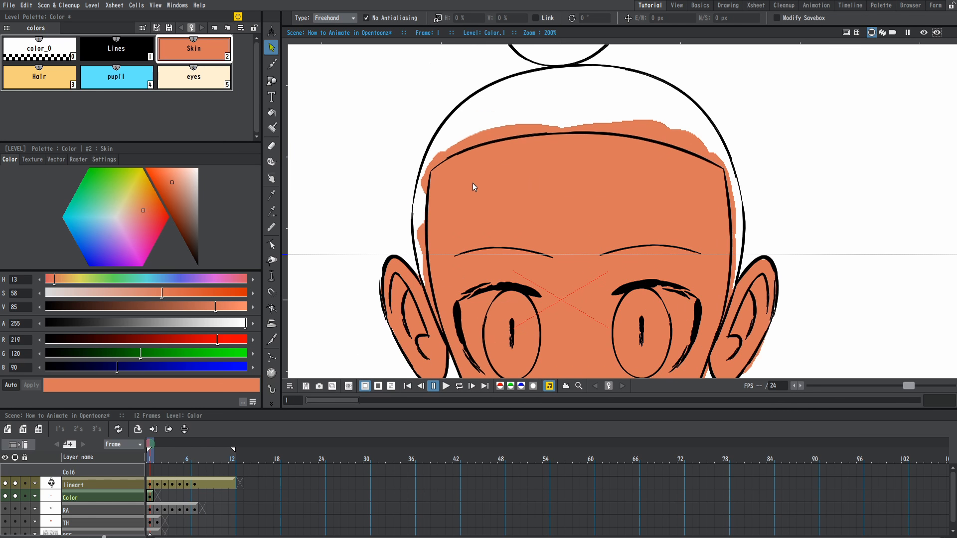
Paint the outer white of the left eye in the eyes style with a size 17 Paint Brush, undoing strokes that spill into the iris.
click(194, 76)
drag(483, 259, 424, 198)
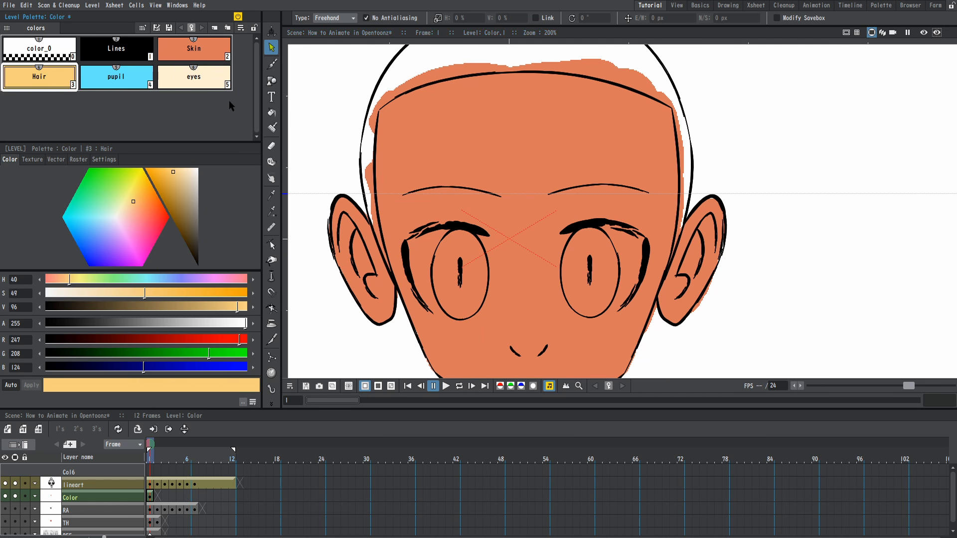
scroll(423, 199, up, 2)
scroll(515, 183, down, 2)
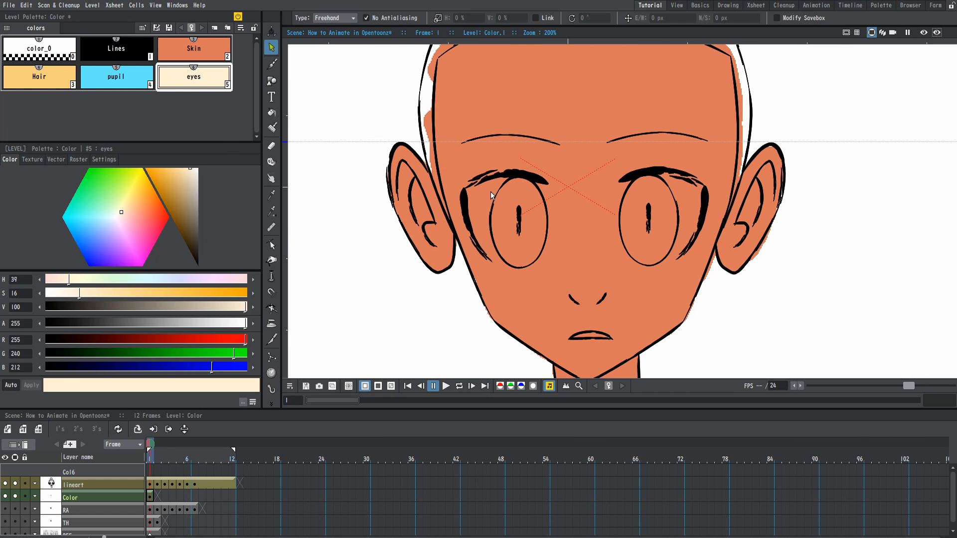
key(b)
key(plus)
key(p)
click(454, 176)
mouse_move(522, 182)
mouse_down()
mouse_move(523, 167)
mouse_move(399, 220)
mouse_move(408, 260)
mouse_move(397, 237)
mouse_move(451, 275)
mouse_move(398, 253)
mouse_move(416, 269)
mouse_move(453, 274)
mouse_move(439, 234)
mouse_move(423, 222)
mouse_move(427, 252)
mouse_move(395, 188)
mouse_up()
key(ctrl+z)
key(minus)
scroll(429, 270, up, 1)
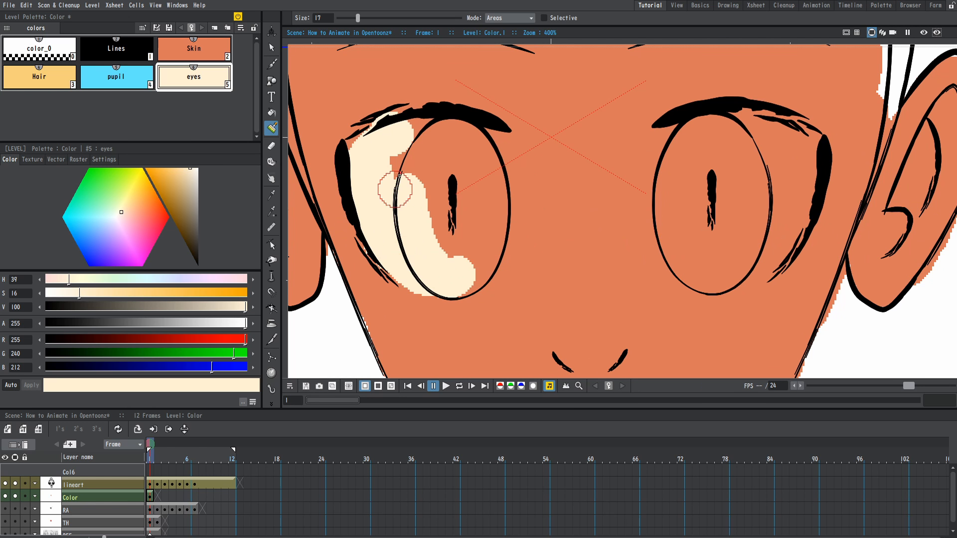
key(ctrl+z)
key(ctrl+z)
Try a thin Brush stroke in the eyes style along the lower edge of the left eye.
key(b)
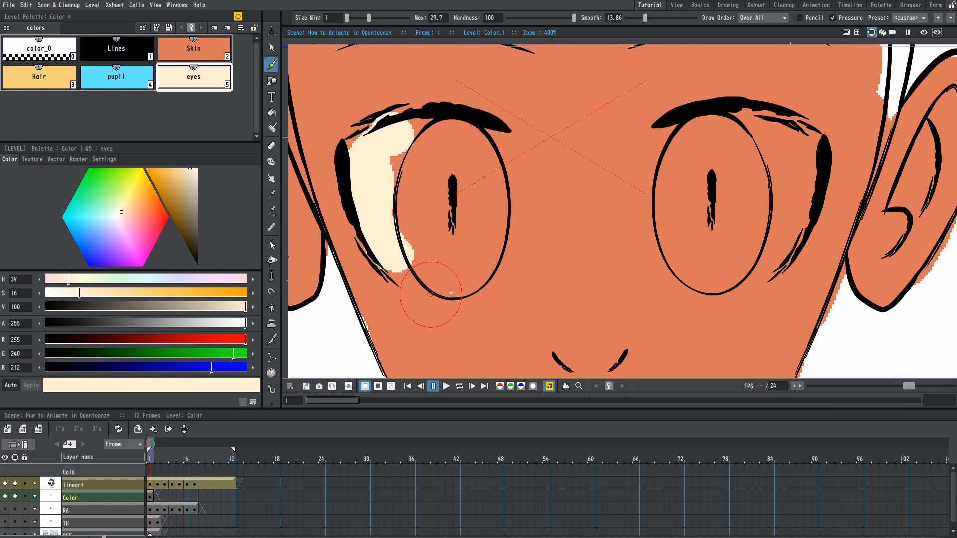
drag(382, 257, 451, 292)
key(ctrl+z)
mouse_move(387, 262)
mouse_down()
mouse_move(397, 279)
mouse_move(455, 289)
mouse_up()
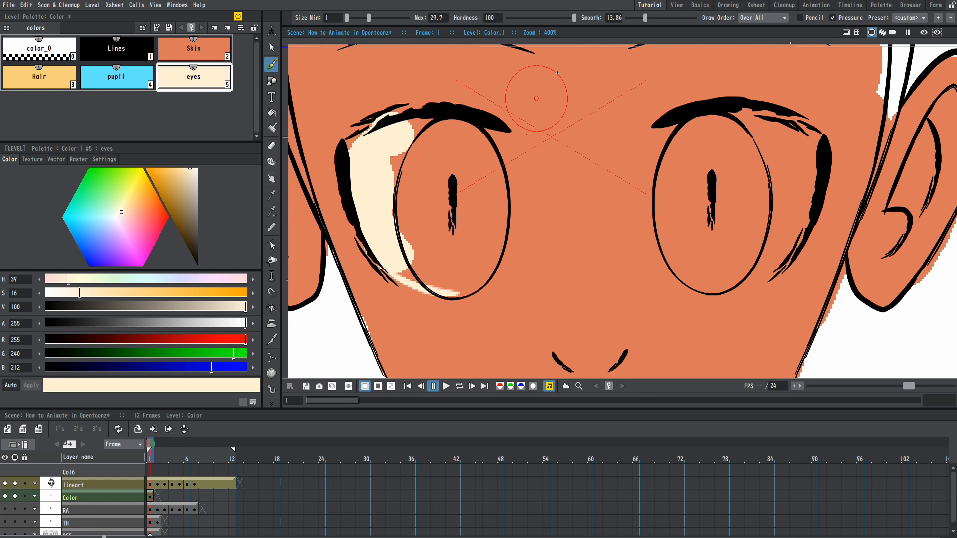
key(ctrl+z)
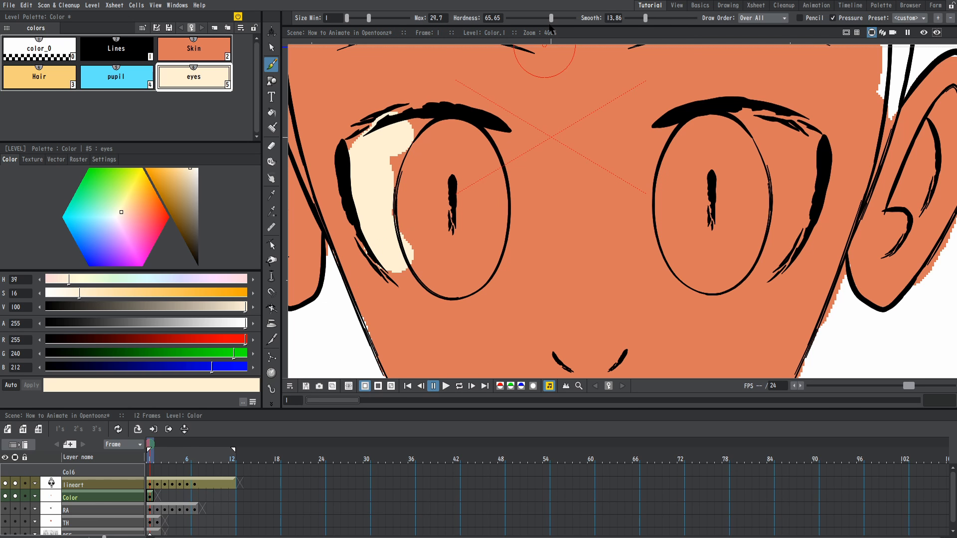
Set the Brush hardness to 56.49 and try the stroke beneath the left iris again.
drag(571, 21, 577, 20)
drag(394, 262, 454, 279)
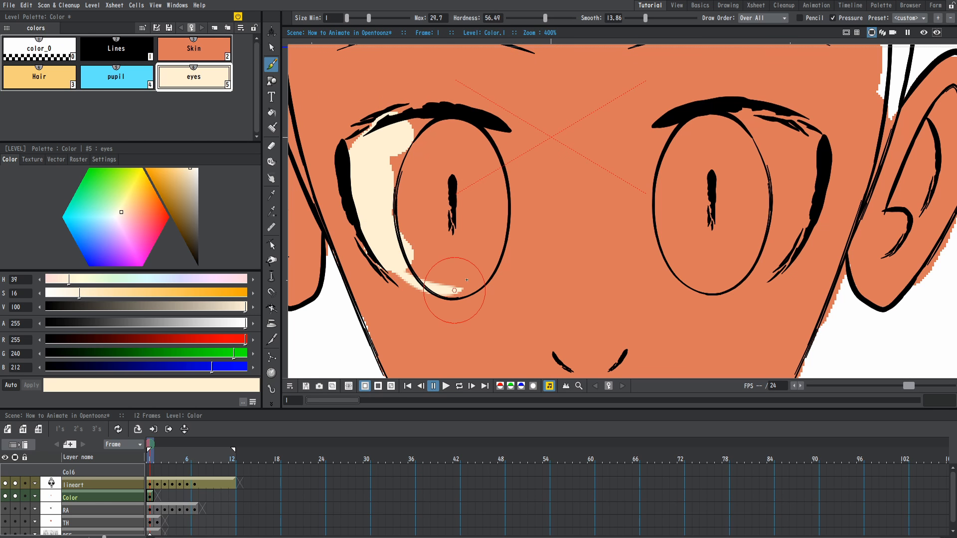
key(ctrl+z)
drag(399, 264, 454, 258)
scroll(454, 269, down, 5)
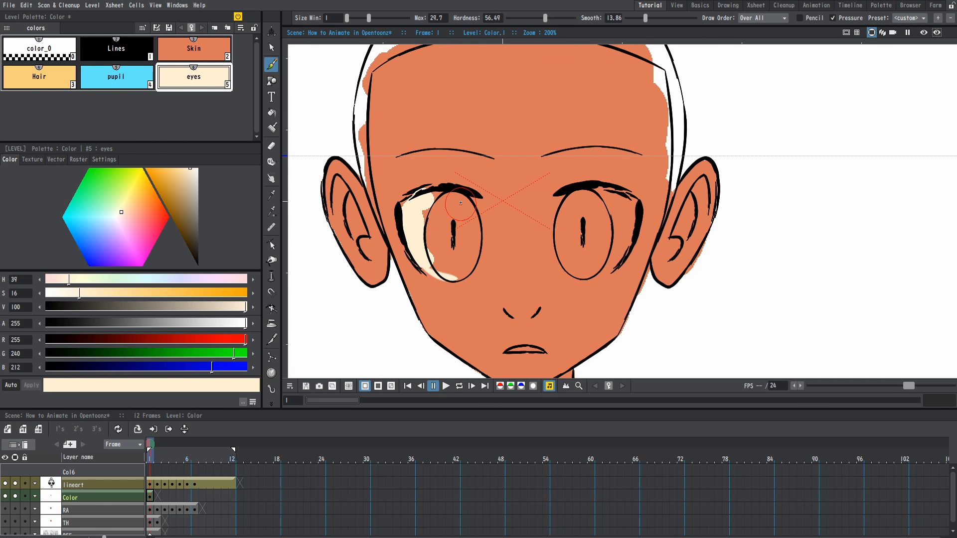
key(ctrl+z)
Redraw the left eye's lower edge stroke until it follows the outline, then fill the remaining eye white with the Paint Brush.
scroll(451, 219, up, 5)
drag(390, 309, 464, 331)
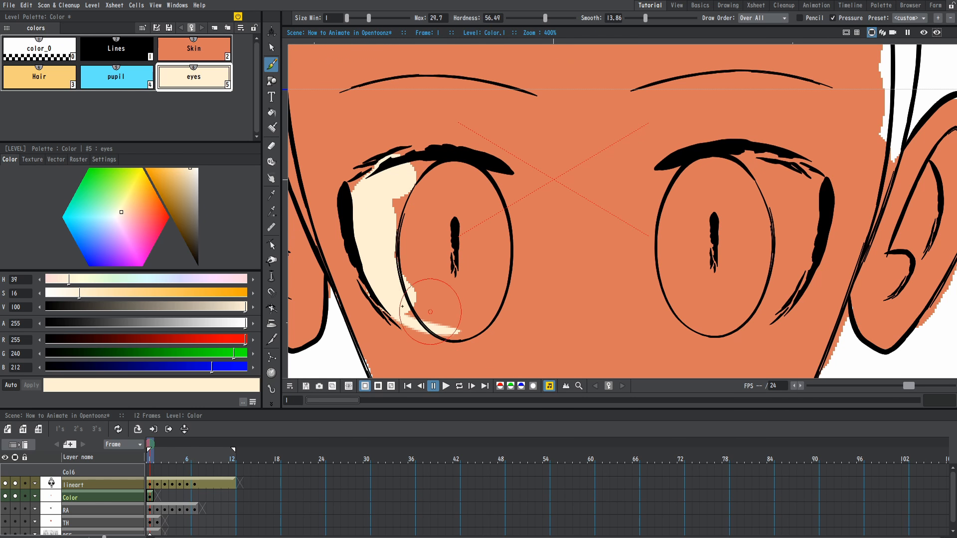
key(ctrl+z)
drag(394, 318, 461, 335)
key(ctrl+z)
mouse_move(392, 315)
mouse_down()
mouse_move(408, 327)
mouse_move(465, 333)
mouse_up()
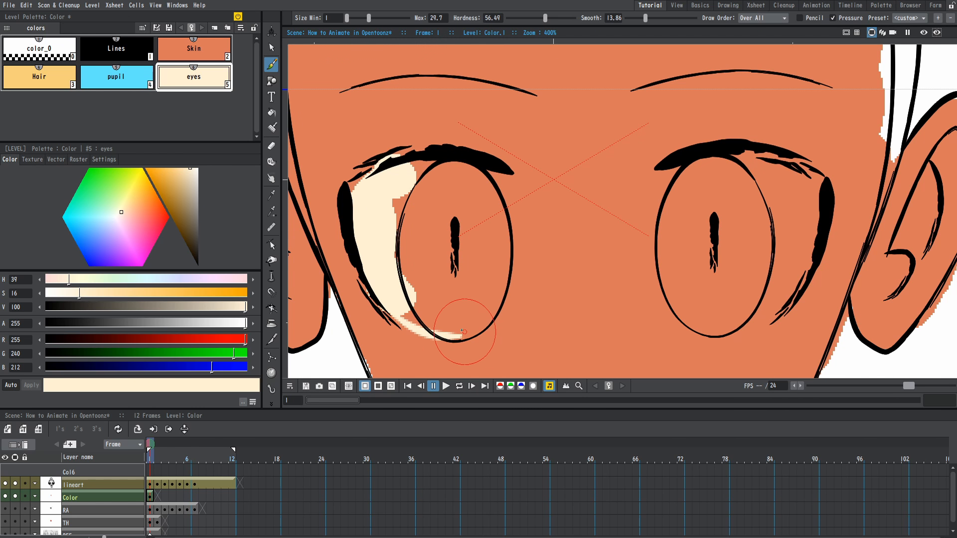
key(ctrl+z)
mouse_move(388, 317)
mouse_down()
mouse_move(432, 337)
mouse_move(461, 337)
mouse_up()
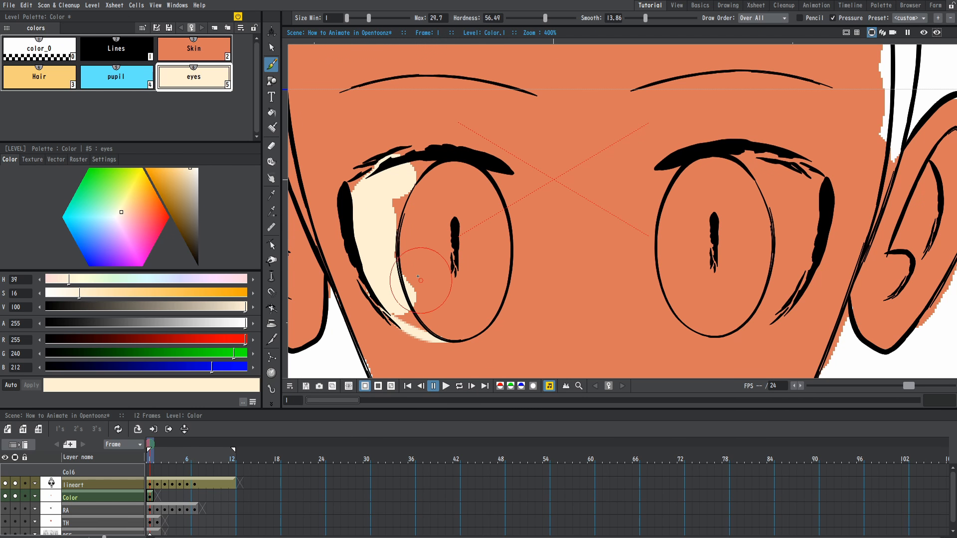
key(ctrl+z)
mouse_move(393, 317)
mouse_down()
mouse_move(413, 330)
mouse_move(460, 337)
mouse_up()
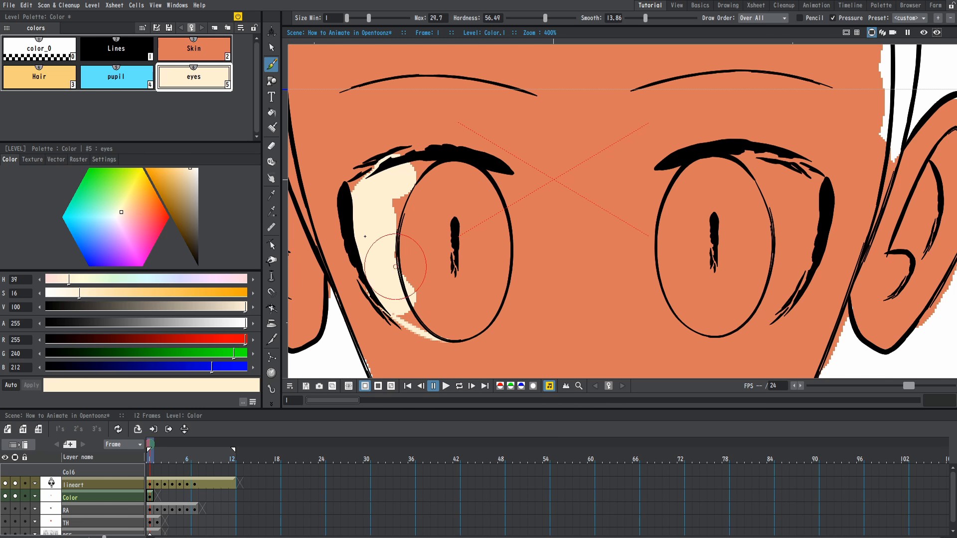
click(272, 128)
mouse_move(428, 318)
mouse_down()
mouse_move(412, 290)
mouse_move(401, 215)
mouse_move(426, 170)
mouse_move(360, 195)
mouse_up()
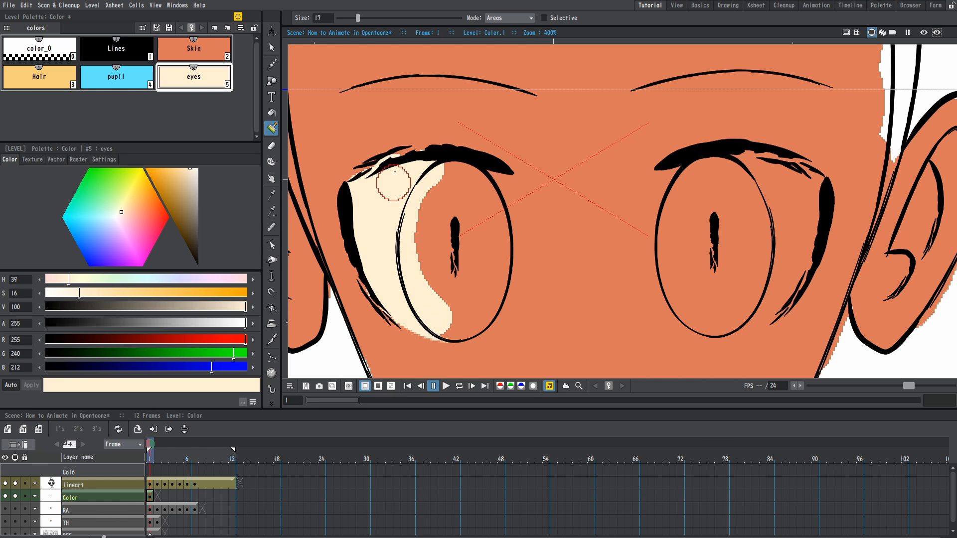
Try an Eraser stroke along the left eye's upper lash line and set the Eraser size to 10.
key(e)
mouse_move(416, 134)
mouse_down()
mouse_move(373, 140)
mouse_move(426, 122)
mouse_move(510, 174)
mouse_up()
key(ctrl+z)
key(u)
key(u)
key(u)
key(u)
key(u)
key(u)
key(u)
key(u)
key(u)
key(u)
key(u)
key(u)
key(u)
key(u)
key(u)
key(u)
key(u)
key(u)
key(u)
key(u)
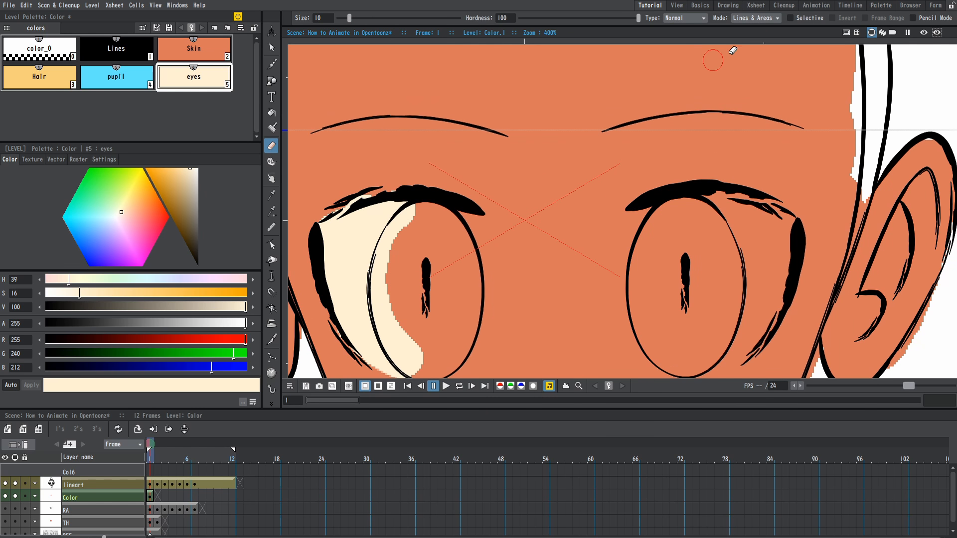
Try the Eraser's Areas and Lines modes above the left eye, leaving the mode on Areas.
click(754, 19)
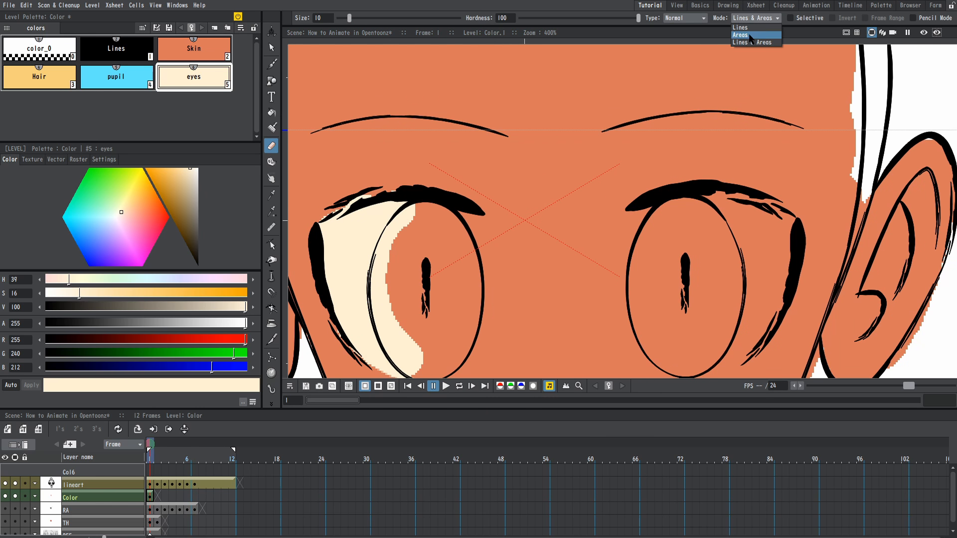
click(750, 34)
mouse_move(480, 160)
mouse_down()
mouse_move(511, 160)
mouse_move(492, 176)
mouse_move(496, 193)
mouse_move(523, 179)
mouse_up()
key(ctrl+z)
click(753, 18)
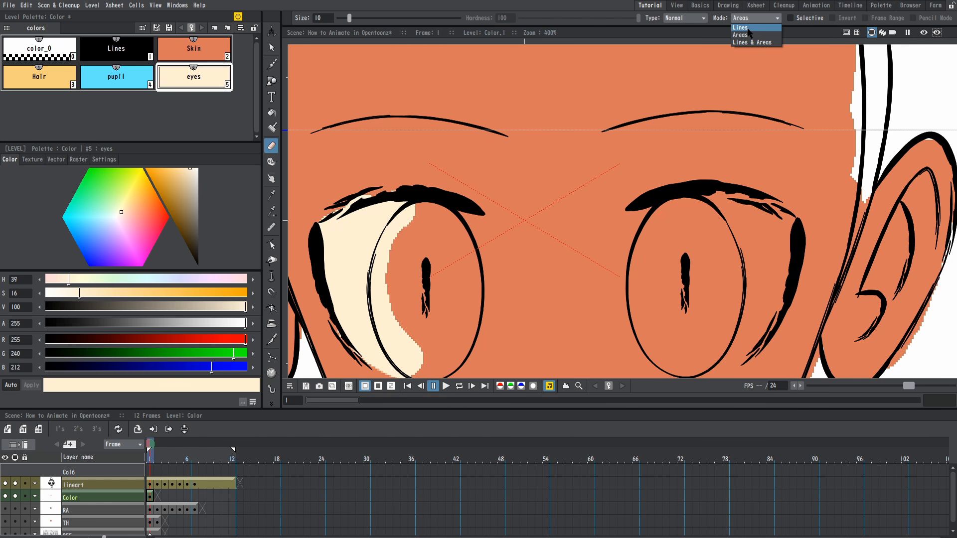
click(747, 29)
drag(579, 123, 605, 97)
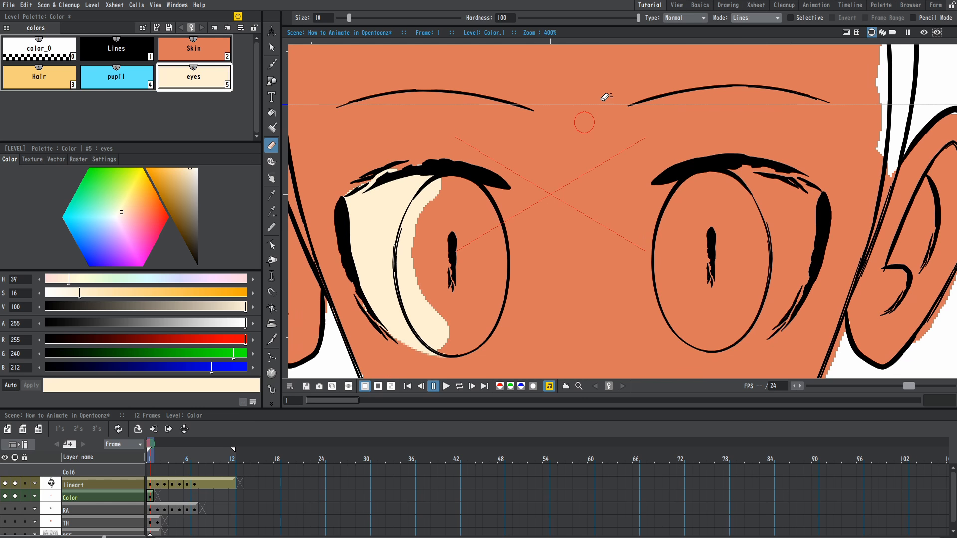
click(743, 21)
click(743, 36)
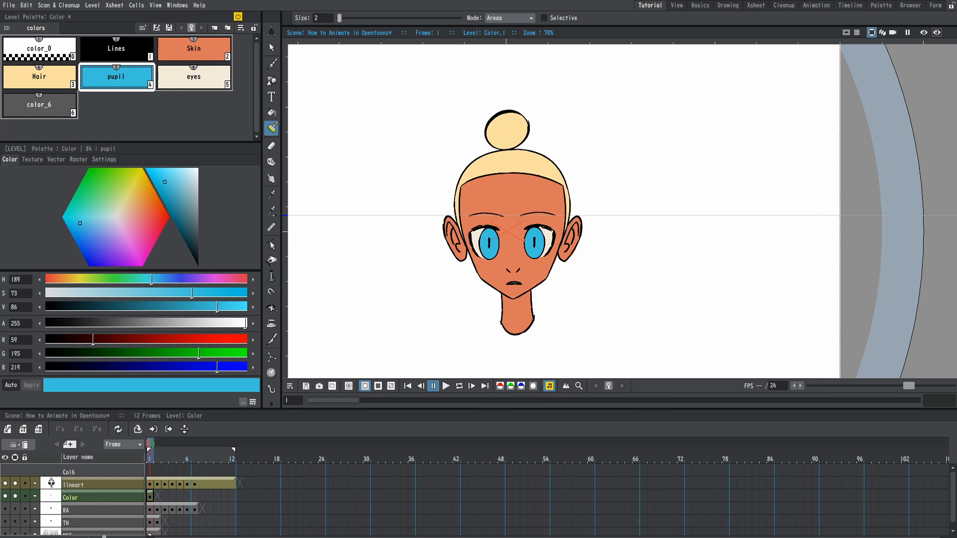
Step forward through the next frames and back to frame 1 to compare the lineart with the coloured drawing.
key(Right)
key(Right)
key(Right)
key(Right)
key(Right)
key(Left)
key(Left)
key(Left)
key(Left)
key(Left)
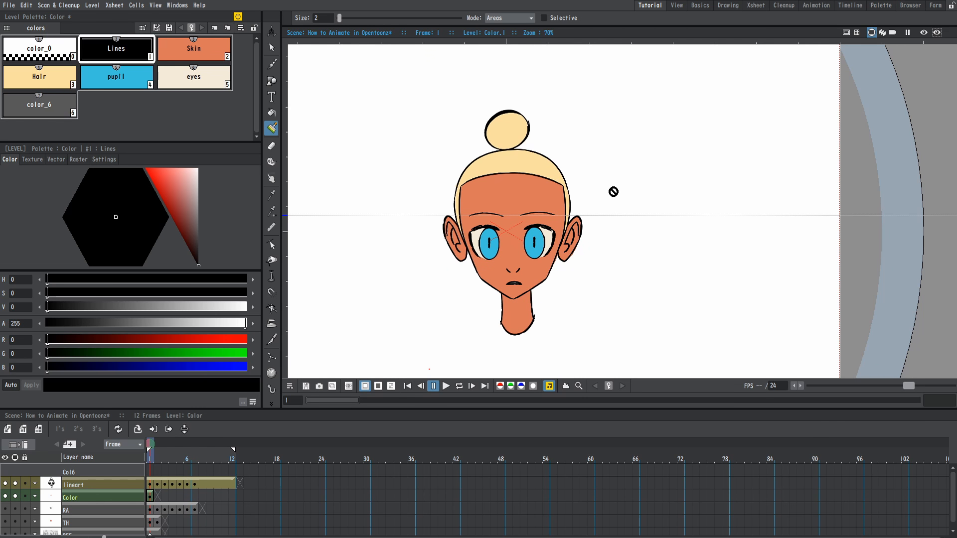
Hide the Color level so only the lineart shows, and narrow the palette and style editor area to widen the viewer.
scroll(613, 192, down, 3)
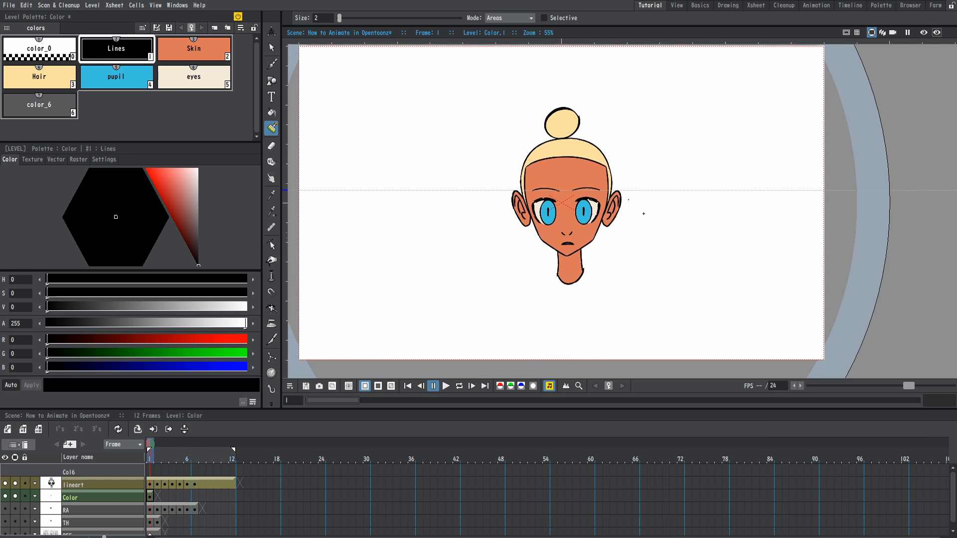
drag(628, 200, 645, 217)
scroll(645, 217, up, 1)
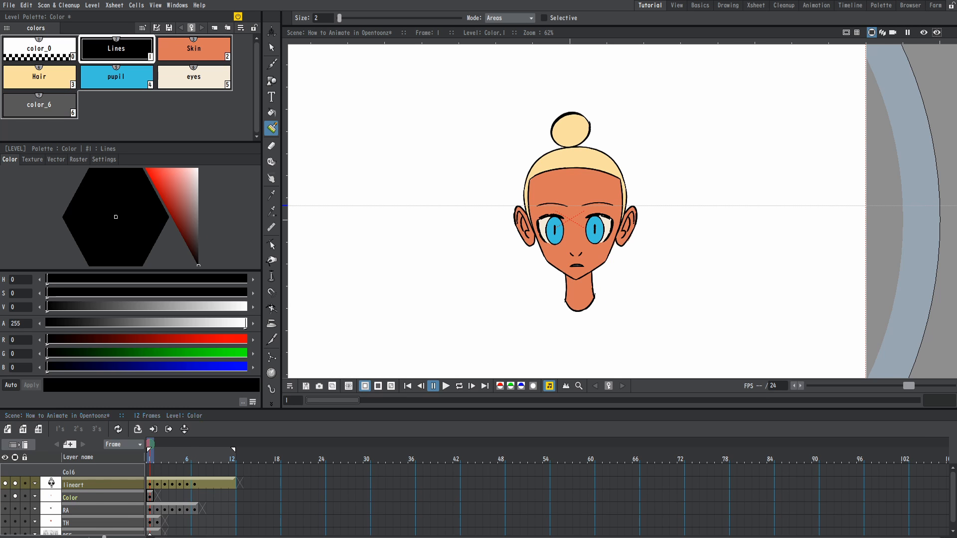
click(15, 496)
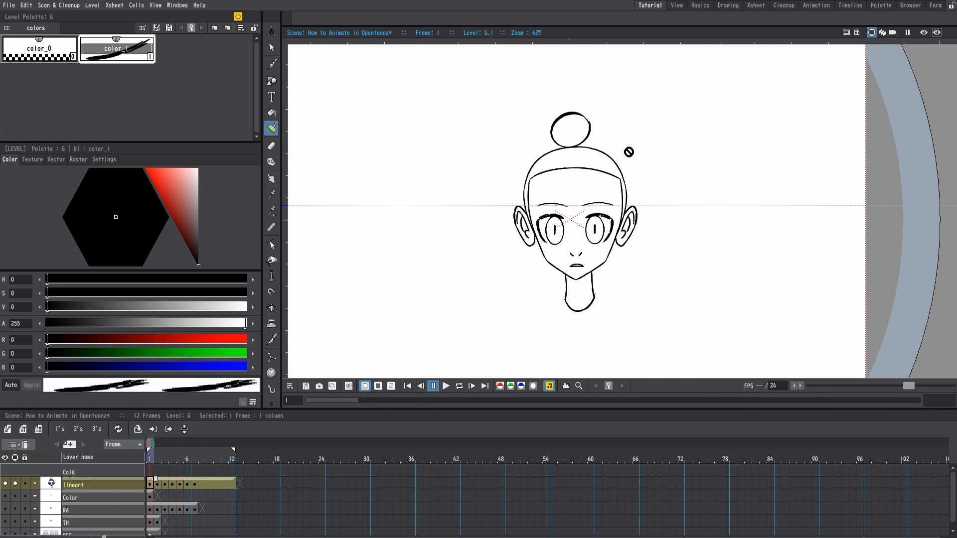
scroll(604, 173, down, 1)
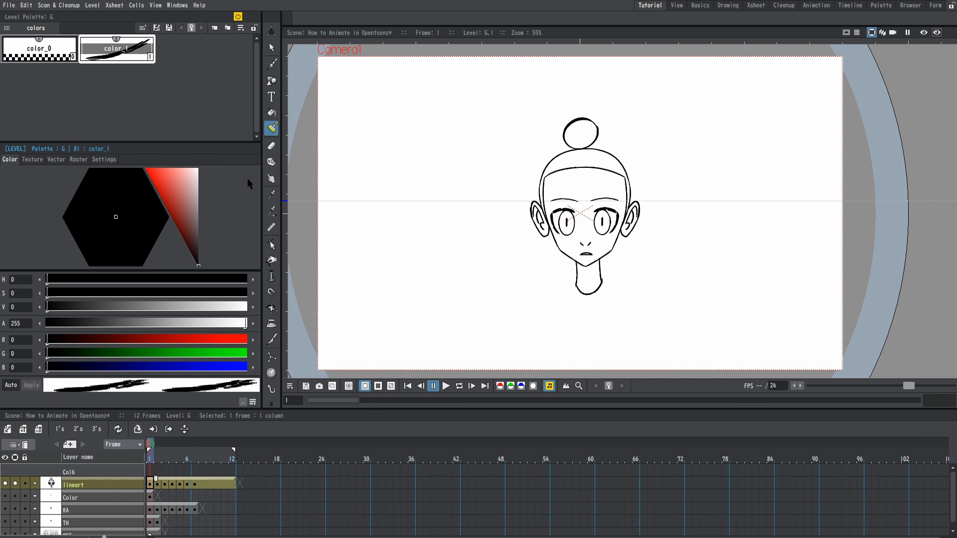
drag(260, 197, 127, 164)
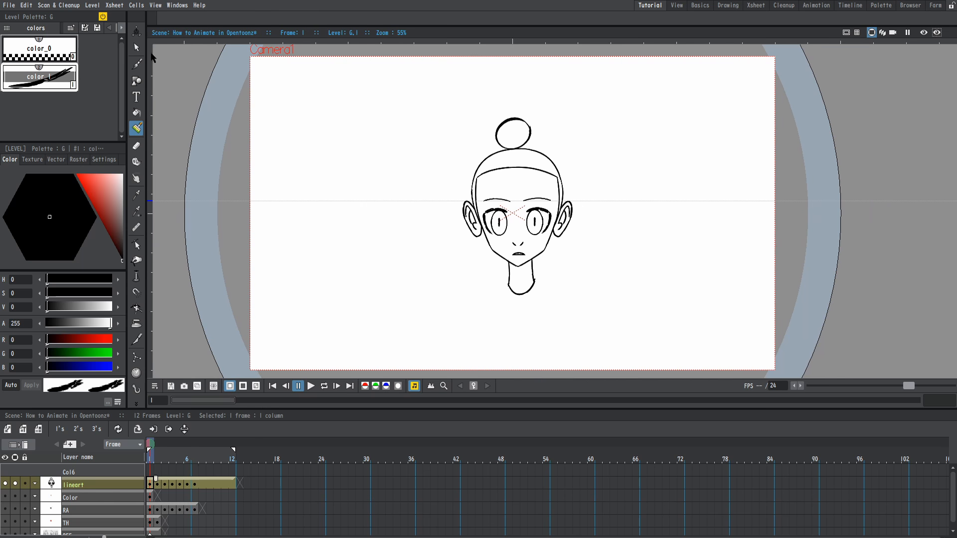
In the scene settings, set the camera background colour's alpha to 255 and the frame rate to 10.
click(114, 5)
click(135, 18)
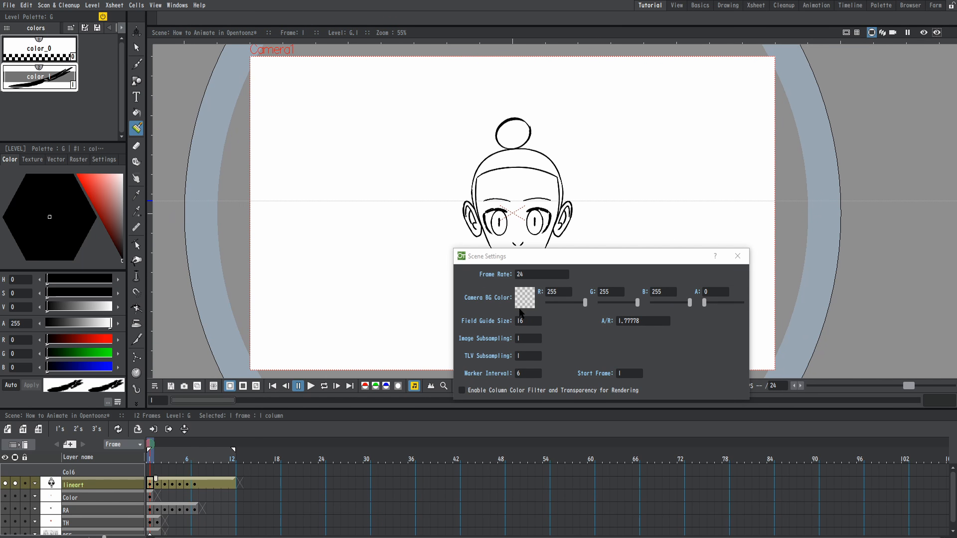
click(704, 303)
drag(707, 303, 756, 305)
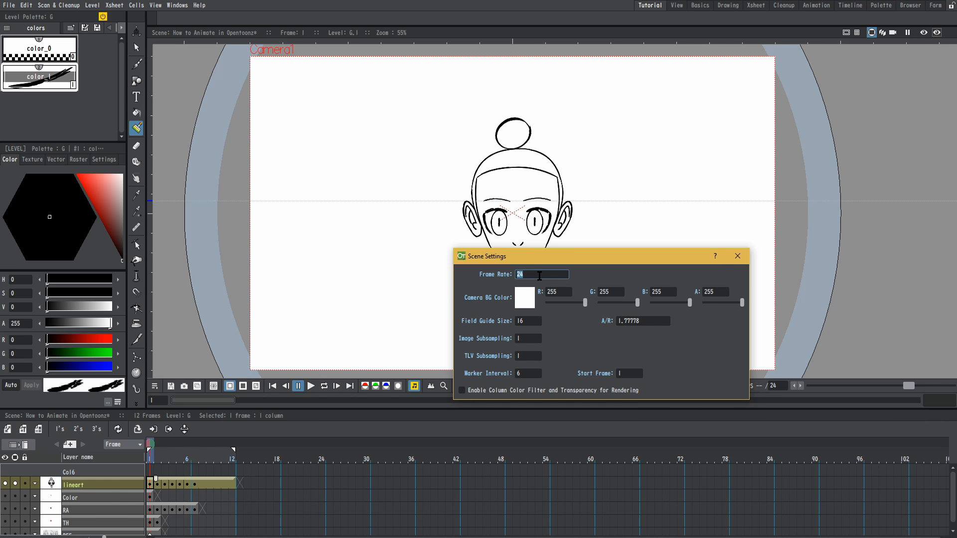
key(Return)
click(737, 256)
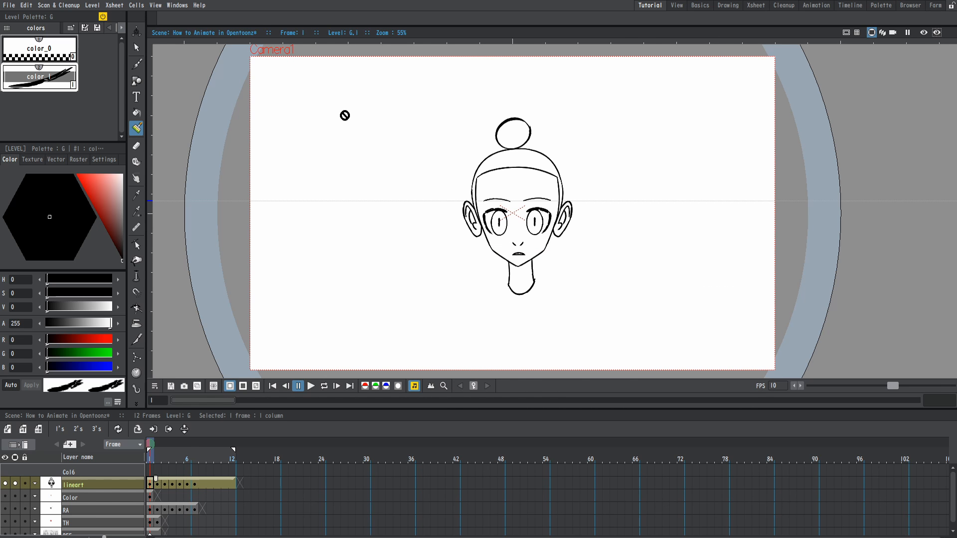
Open the output settings and select the lineart level's last cell at frame 12 to check the render range.
click(11, 5)
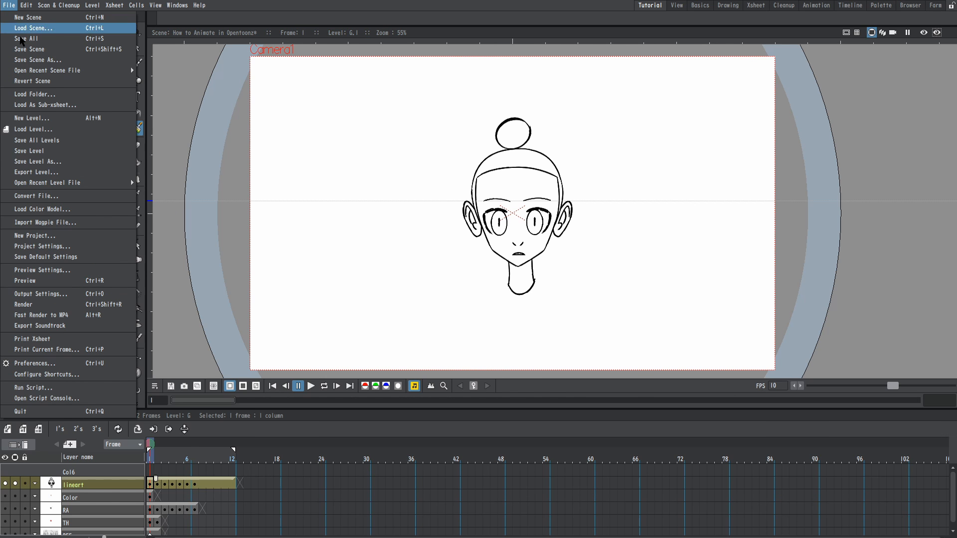
click(54, 295)
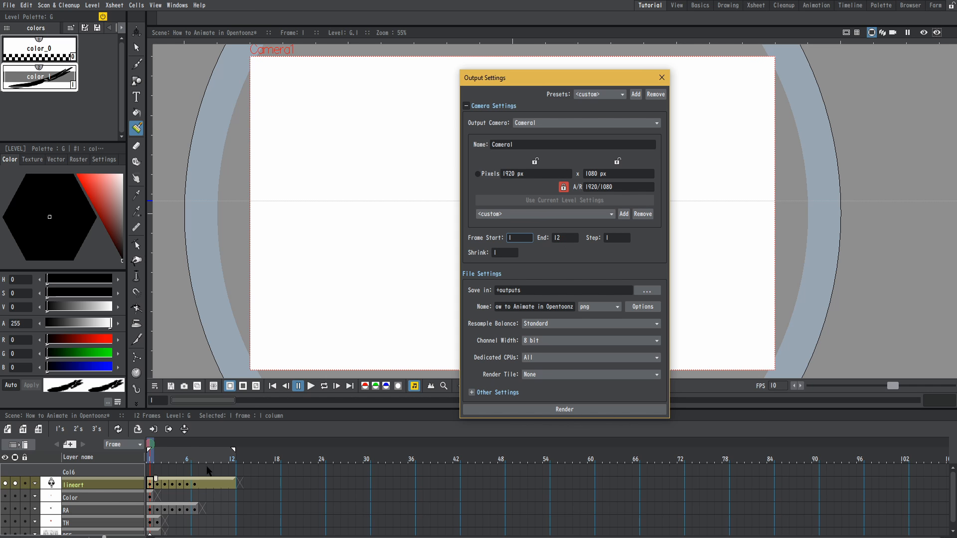
click(222, 481)
click(230, 484)
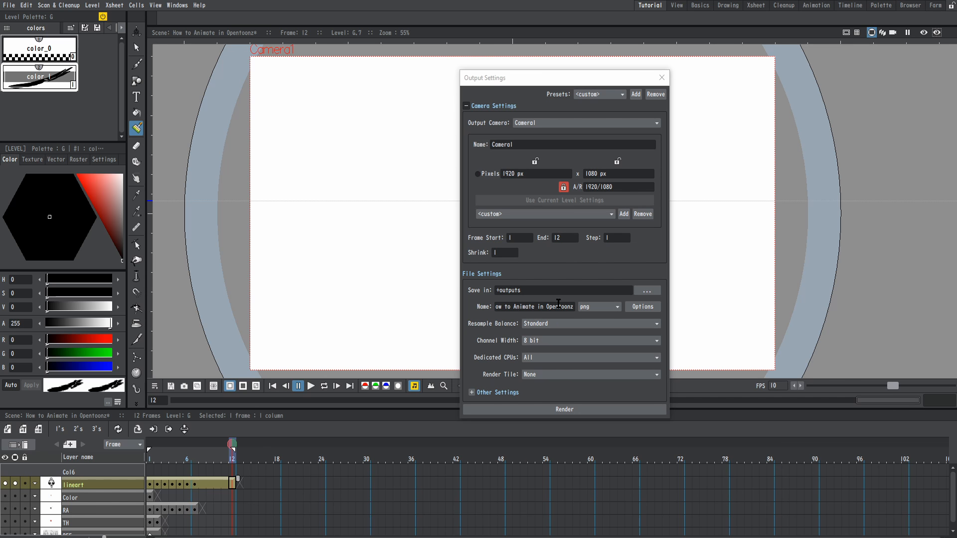
Set the output file format to avi and review its codec options.
drag(570, 305, 463, 308)
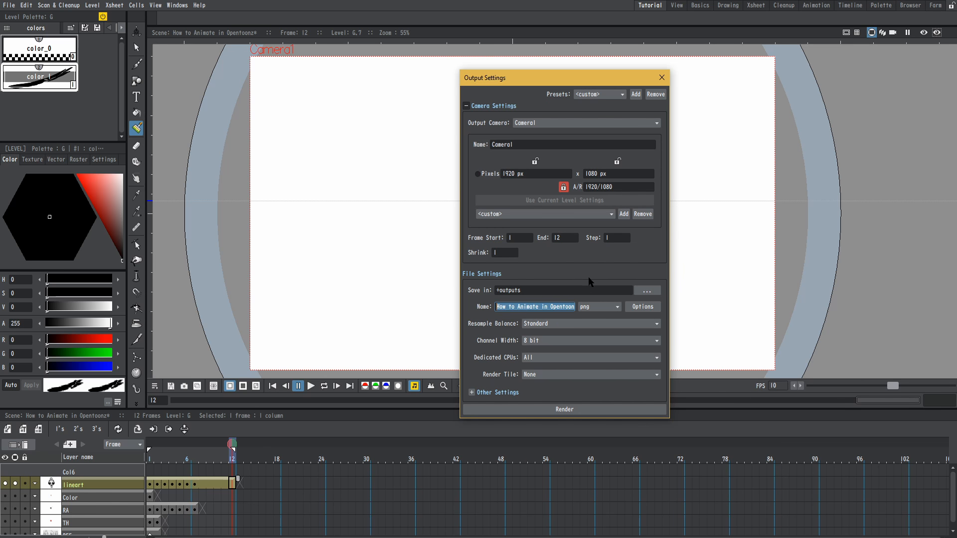
click(591, 310)
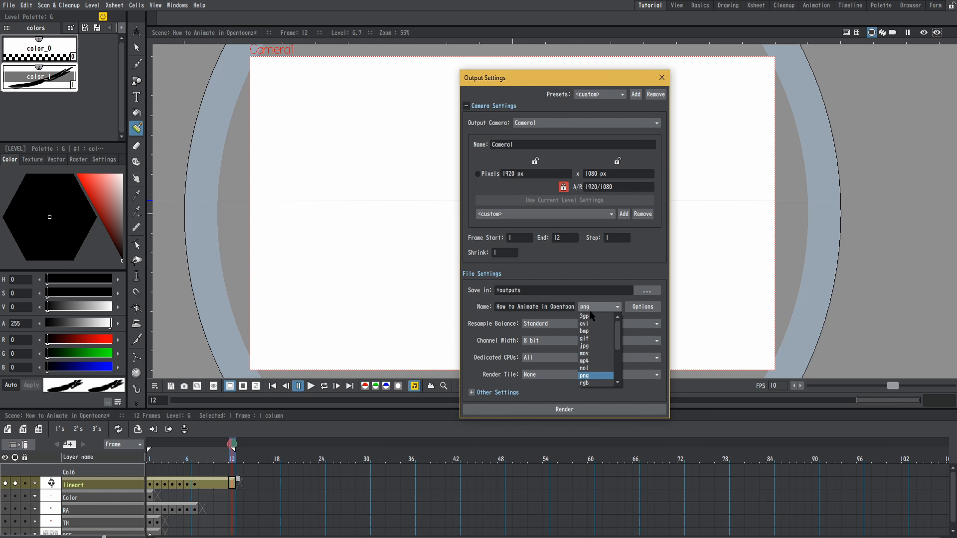
click(642, 307)
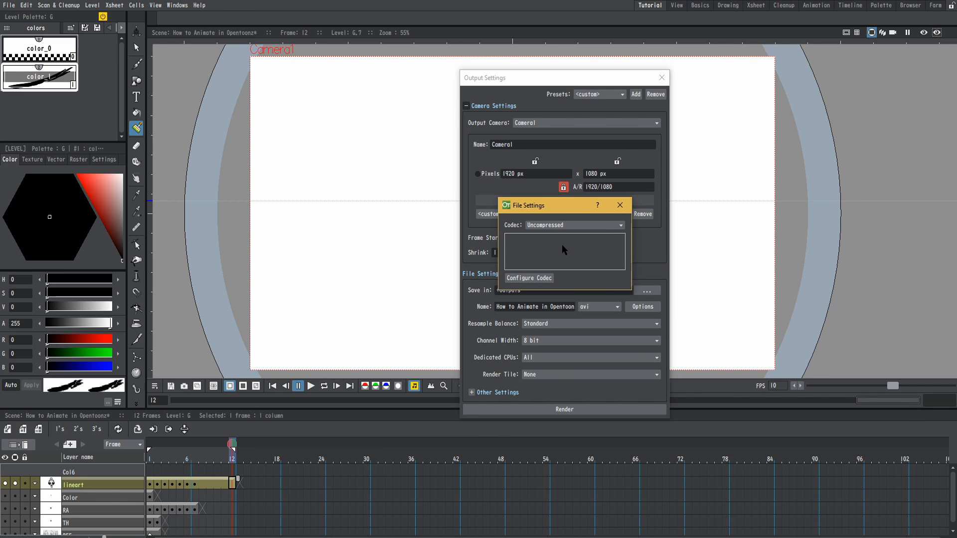
click(597, 226)
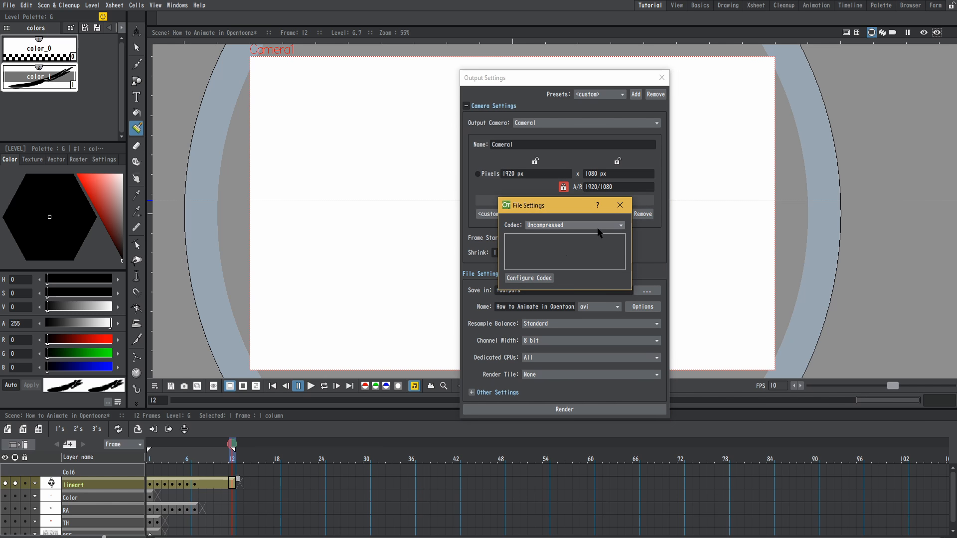
click(618, 206)
click(619, 206)
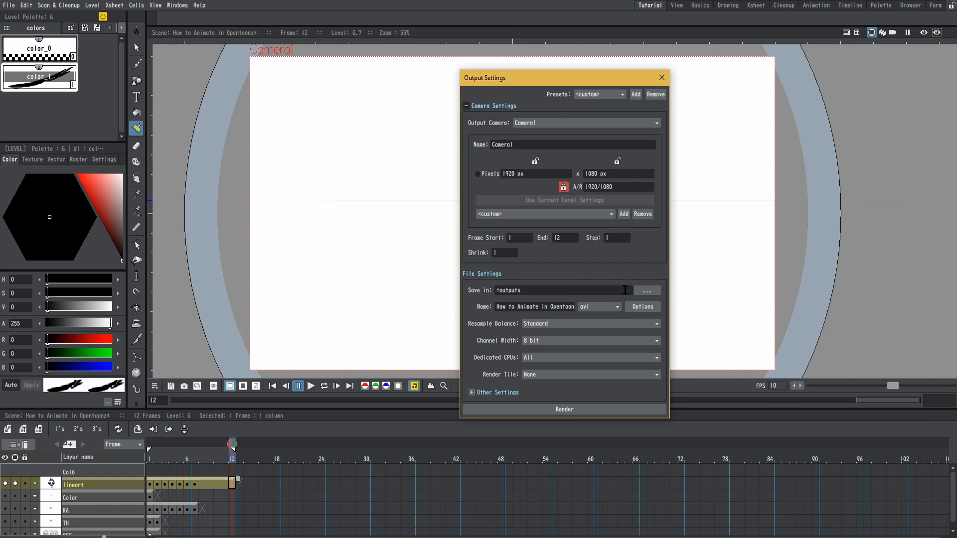
Choose the Desktop as the folder where the rendered file is saved.
click(647, 290)
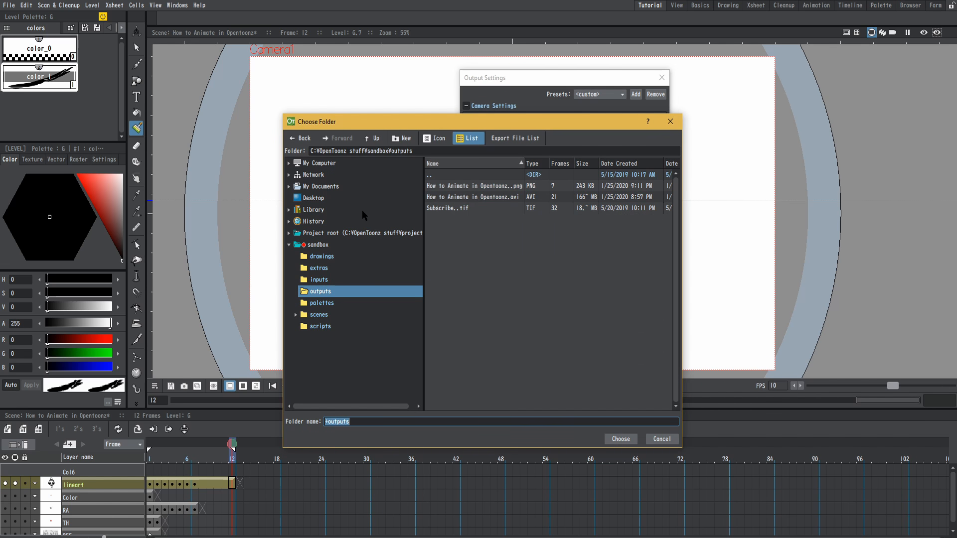
click(313, 199)
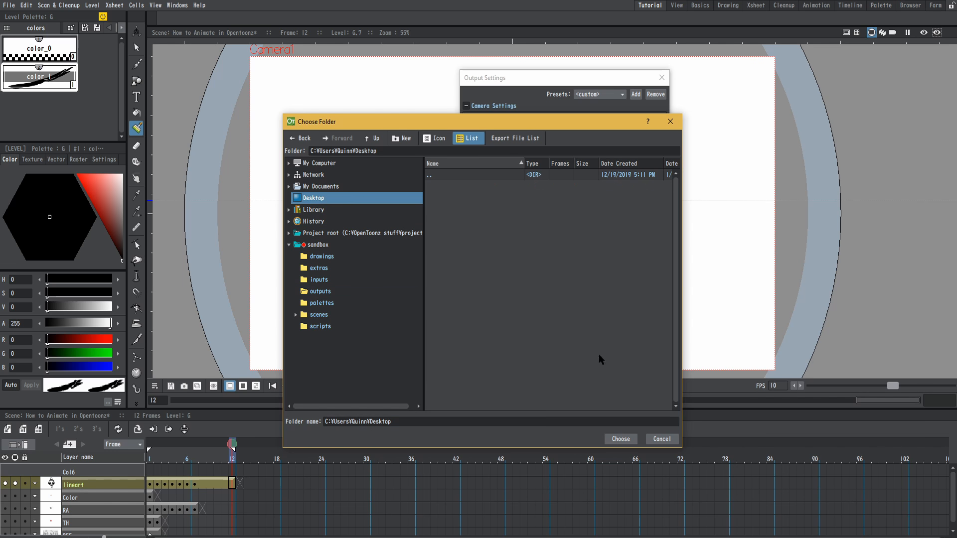
click(622, 438)
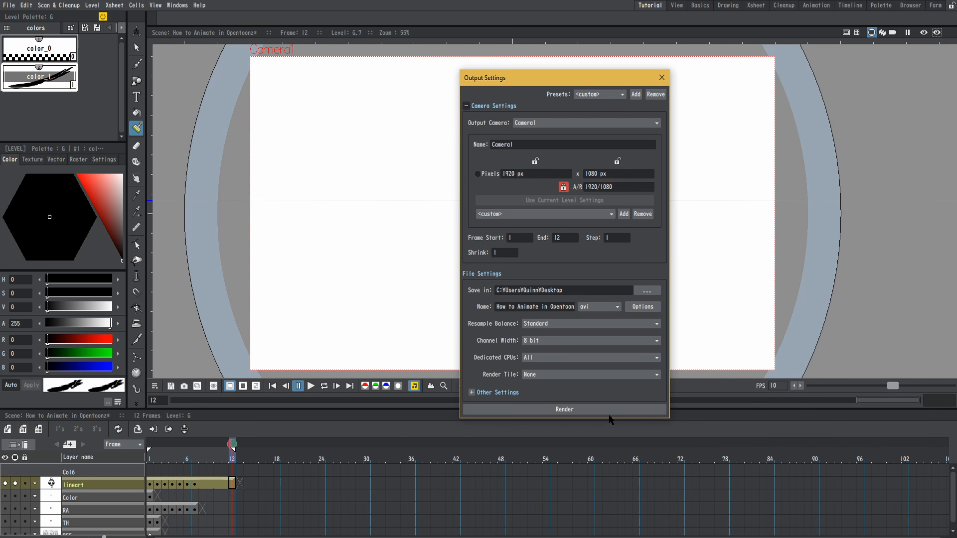
Render the animation and play the result on a loop in the Flipbook.
click(580, 409)
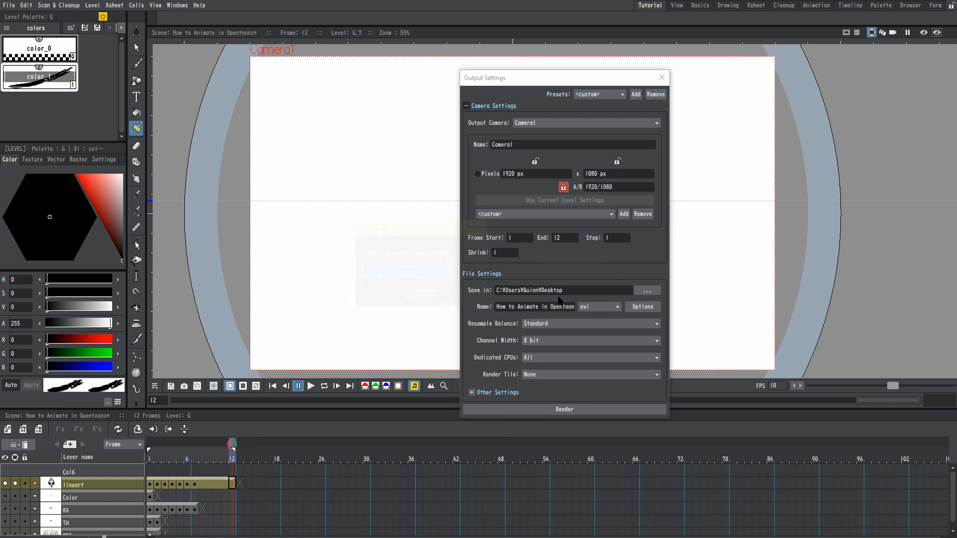
scroll(578, 302, down, 6)
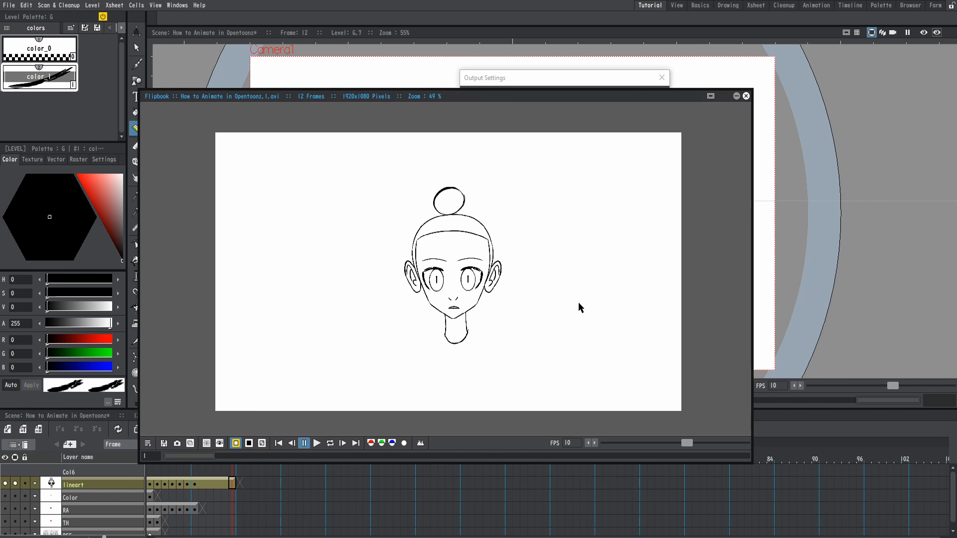
click(317, 444)
click(330, 443)
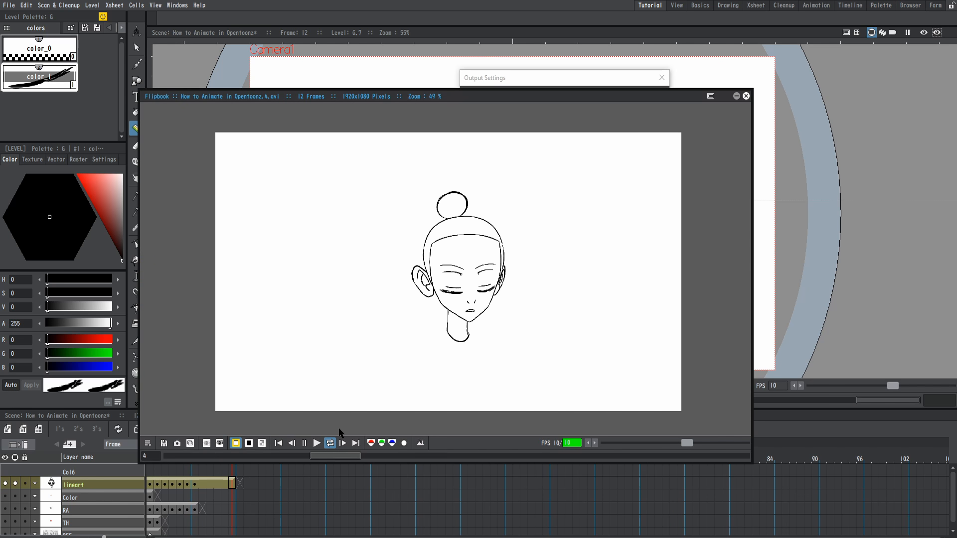